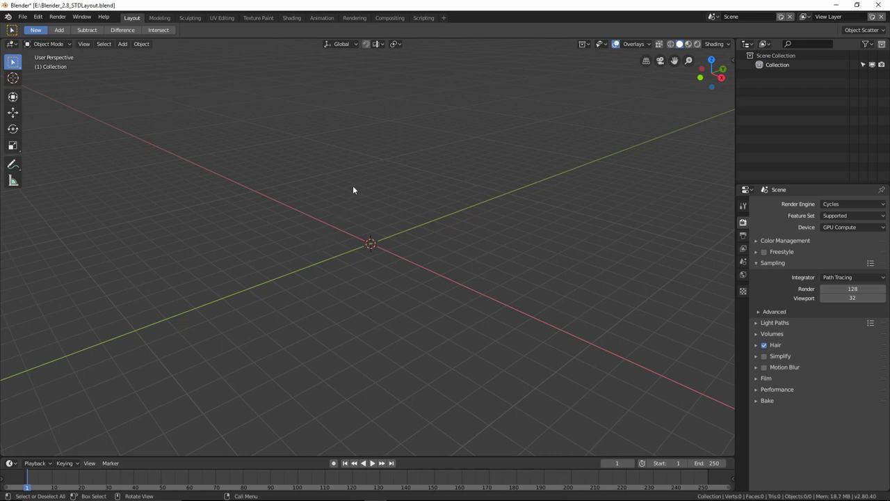
- Add a cube mesh at the scene origin
{"action": "key", "text": "shift+a"}
{"action": "mouse_move", "coordinate": [353, 185]}
{"action": "left_click", "coordinate": [395, 196]}
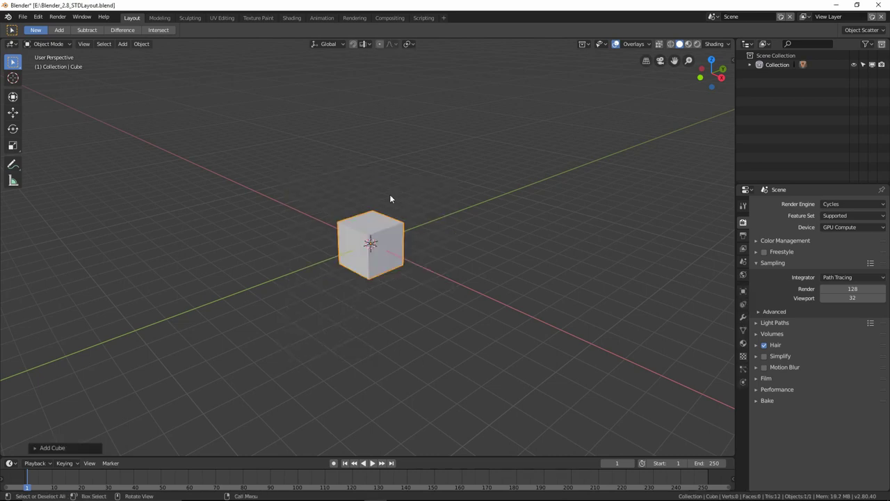
{"action": "scroll", "coordinate": [302, 229], "scroll_direction": "up", "scroll_amount": 8}
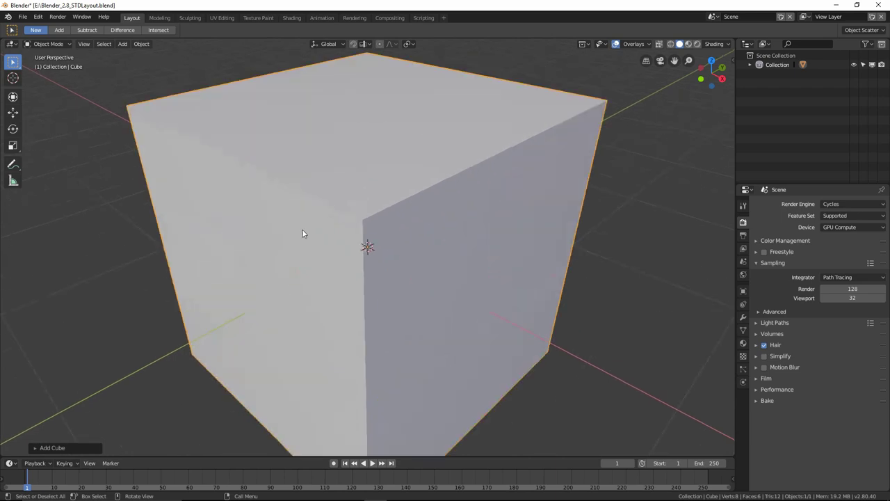
{"action": "scroll", "coordinate": [437, 248], "scroll_direction": "down", "scroll_amount": 6}
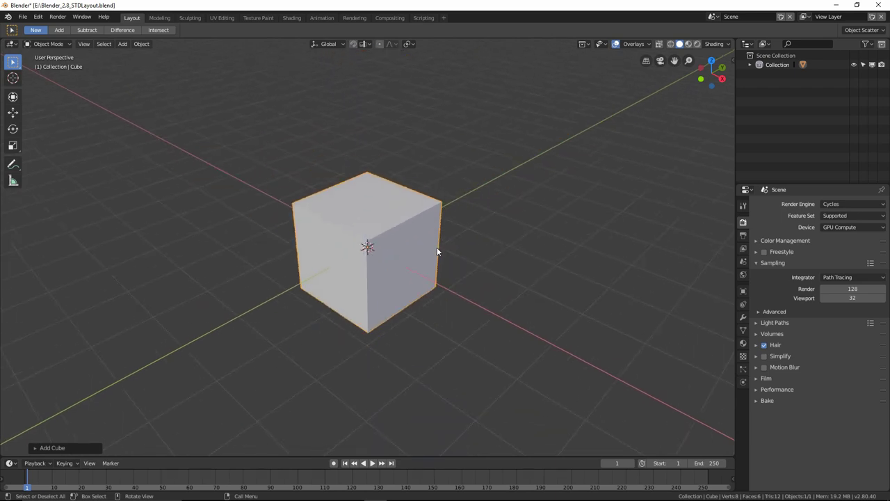
- Flatten the cube along the Z axis to roughly half its height with the Scale tool
{"action": "key", "text": "shift+space"}
{"action": "left_click", "coordinate": [409, 295]}
{"action": "middle_click_drag", "start_coordinate": [441, 286], "coordinate": [360, 202]}
{"action": "left_click_drag", "start_coordinate": [368, 215], "coordinate": [367, 238]}
{"action": "middle_click_drag", "start_coordinate": [452, 188], "coordinate": [426, 227]}
{"action": "scroll", "coordinate": [424, 233], "scroll_direction": "up", "scroll_amount": 4}
- In Edit Mode, select the flattened cube's top and bottom faces and inset them by about 0.5
{"action": "key", "text": "ctrl+Tab"}
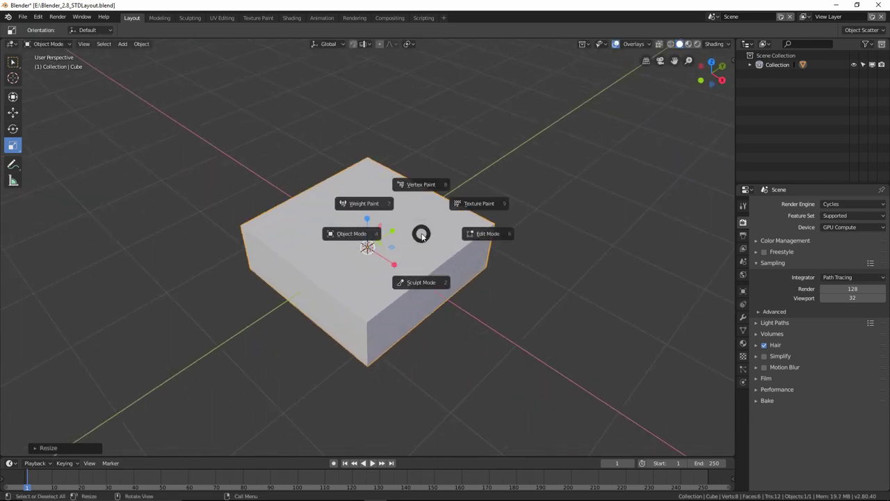
{"action": "left_click", "coordinate": [493, 234]}
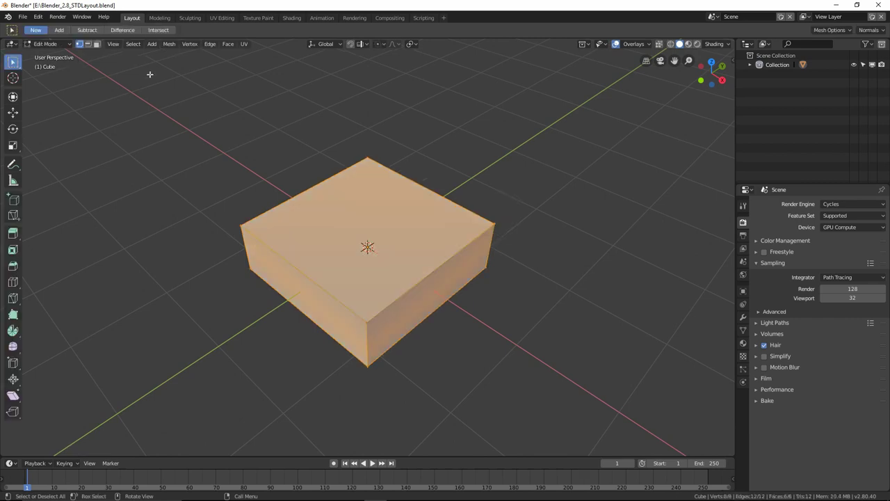
{"action": "left_click", "coordinate": [365, 196]}
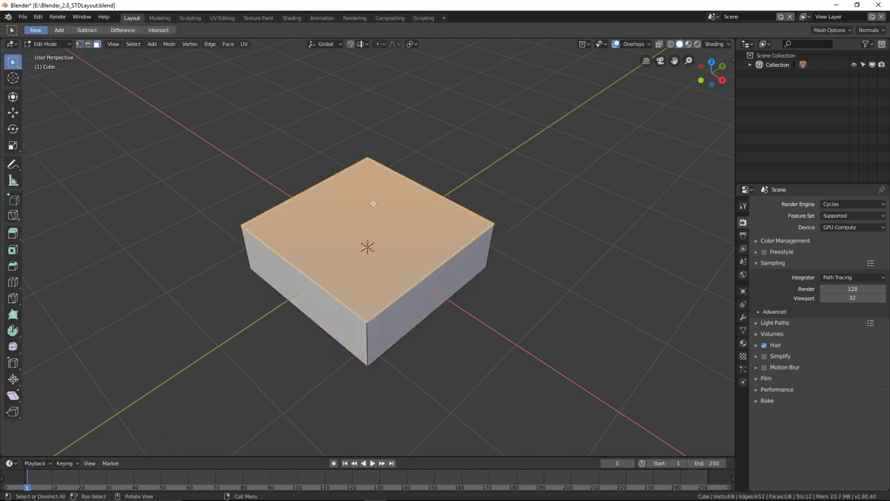
{"action": "middle_click_drag", "start_coordinate": [513, 308], "coordinate": [455, 244]}
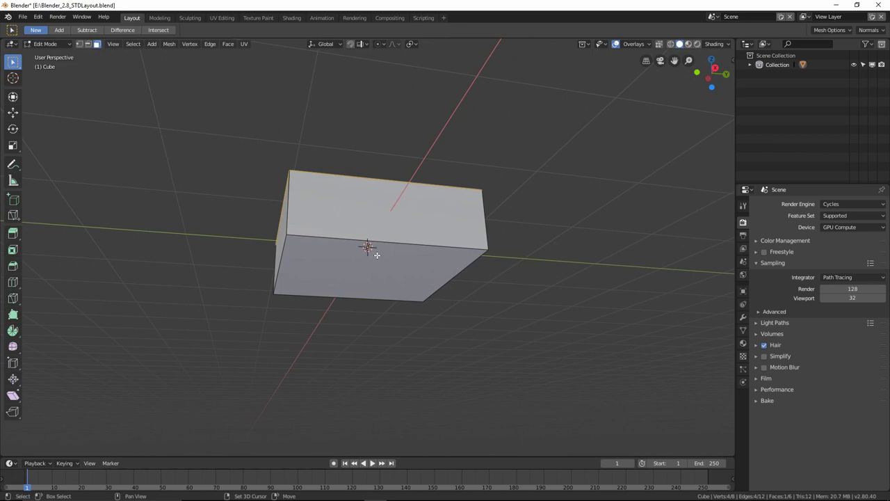
{"action": "left_click", "coordinate": [439, 268], "text": "shift"}
{"action": "middle_click_drag", "start_coordinate": [380, 142], "coordinate": [412, 196]}
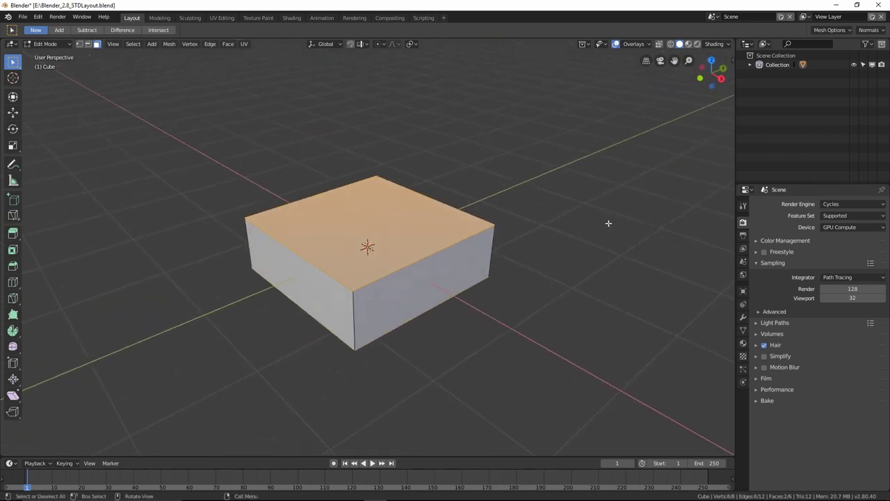
{"action": "key", "text": "i"}
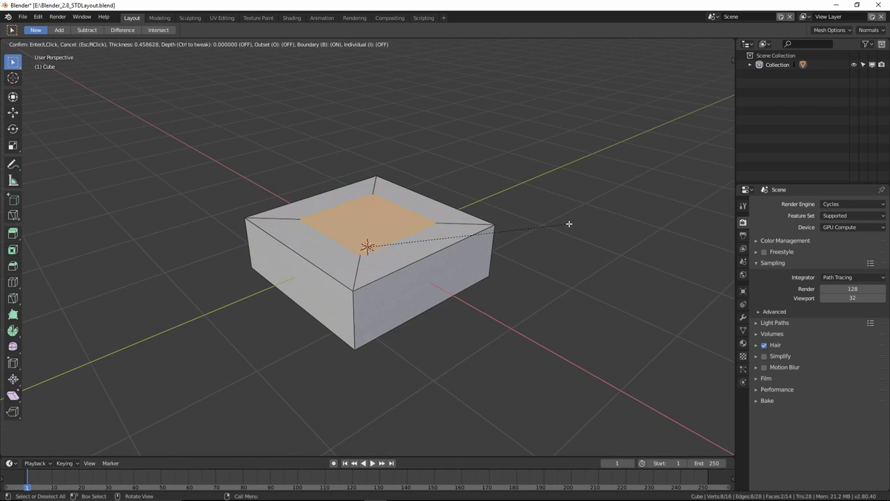
{"action": "left_click", "coordinate": [568, 224]}
{"action": "mouse_move", "coordinate": [566, 316]}
{"action": "middle_mouse_down"}
{"action": "mouse_move", "coordinate": [531, 233]}
{"action": "mouse_move", "coordinate": [544, 300]}
{"action": "mouse_move", "coordinate": [561, 300]}
{"action": "middle_mouse_up"}
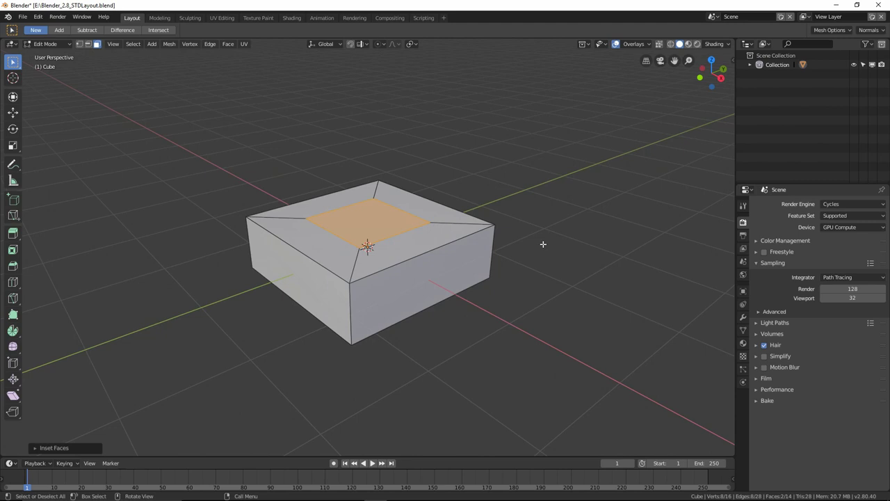
- Extrude the two inset faces in place and scale them toward each other along the Z axis
{"action": "key", "text": "e"}
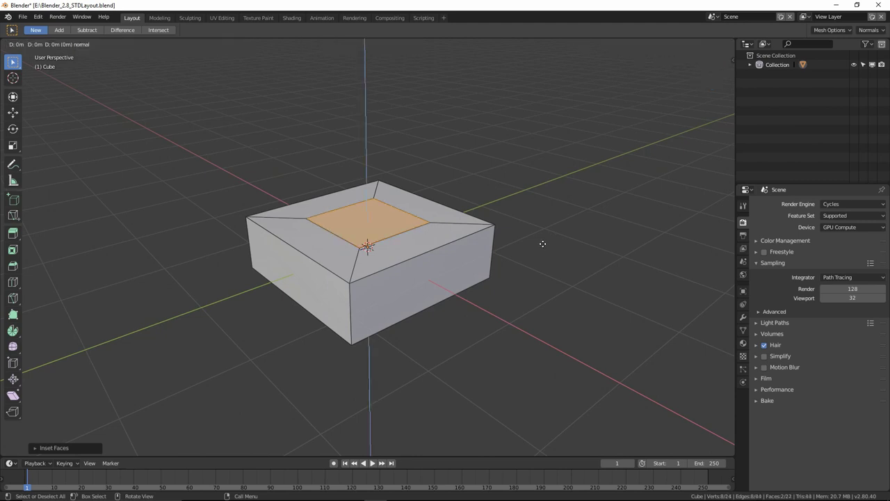
{"action": "right_click", "coordinate": [543, 243]}
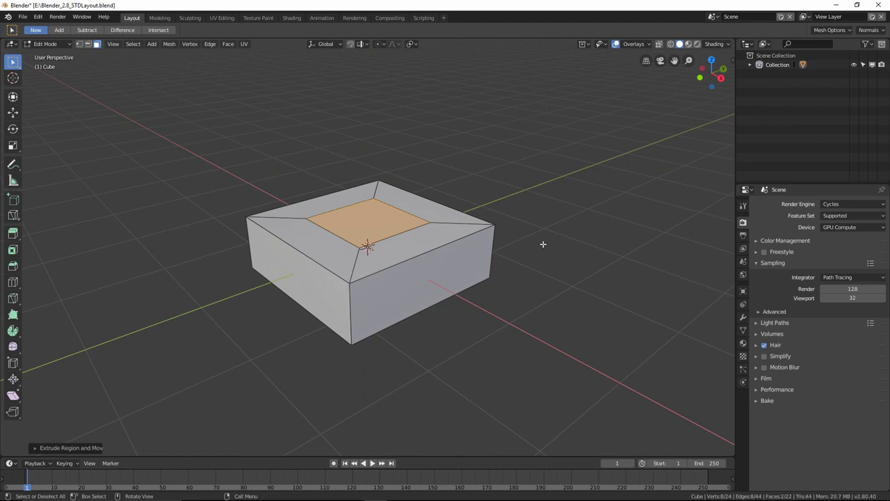
{"action": "right_click", "coordinate": [543, 244]}
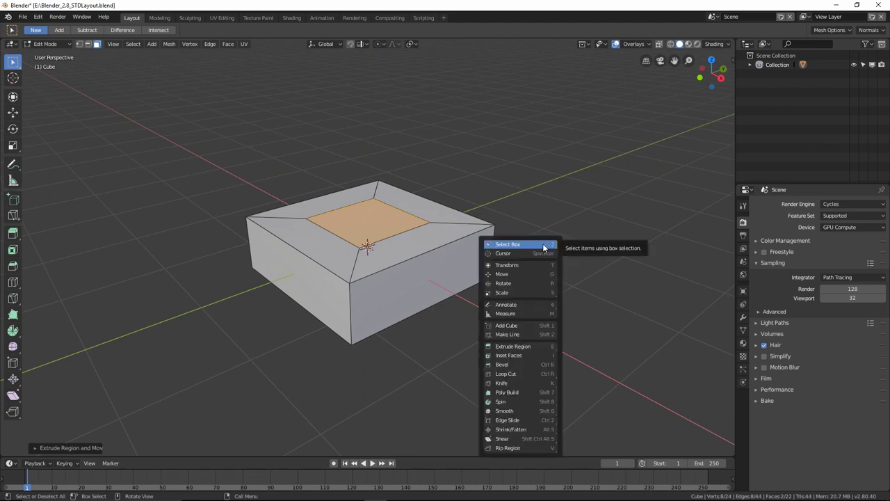
{"action": "key", "text": "Escape"}
{"action": "key", "text": "shift+space"}
{"action": "key", "text": "s"}
{"action": "left_click_drag", "start_coordinate": [367, 213], "coordinate": [365, 236]}
- Scale the recessed faces closer together along Z in wireframe display, then return to solid shading and Object Mode
{"action": "left_click", "coordinate": [671, 44]}
{"action": "mouse_move", "coordinate": [417, 149]}
{"action": "middle_mouse_down"}
{"action": "mouse_move", "coordinate": [378, 173]}
{"action": "mouse_move", "coordinate": [412, 149]}
{"action": "middle_mouse_up"}
{"action": "mouse_move", "coordinate": [367, 211]}
{"action": "left_mouse_down"}
{"action": "mouse_move", "coordinate": [368, 235]}
{"action": "mouse_move", "coordinate": [369, 227]}
{"action": "left_mouse_up"}
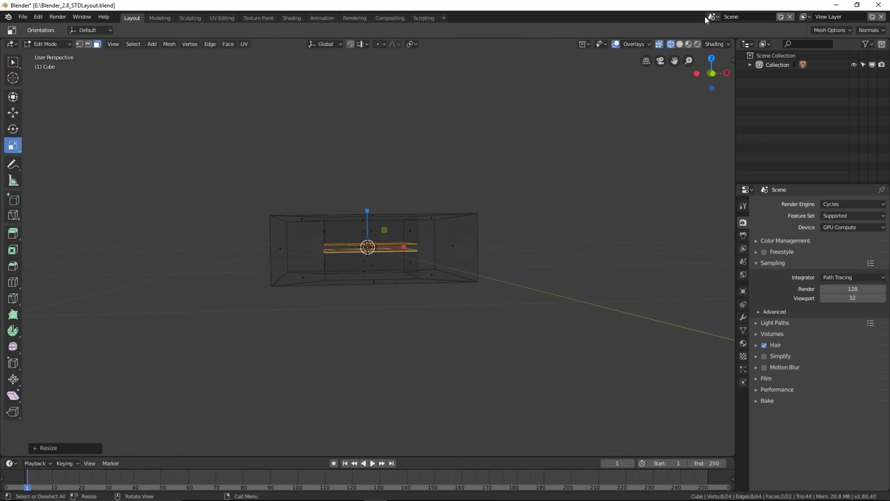
{"action": "left_click", "coordinate": [680, 45]}
{"action": "middle_click_drag", "start_coordinate": [427, 149], "coordinate": [393, 180]}
{"action": "key", "text": "ctrl+Tab"}
{"action": "left_click", "coordinate": [323, 178]}
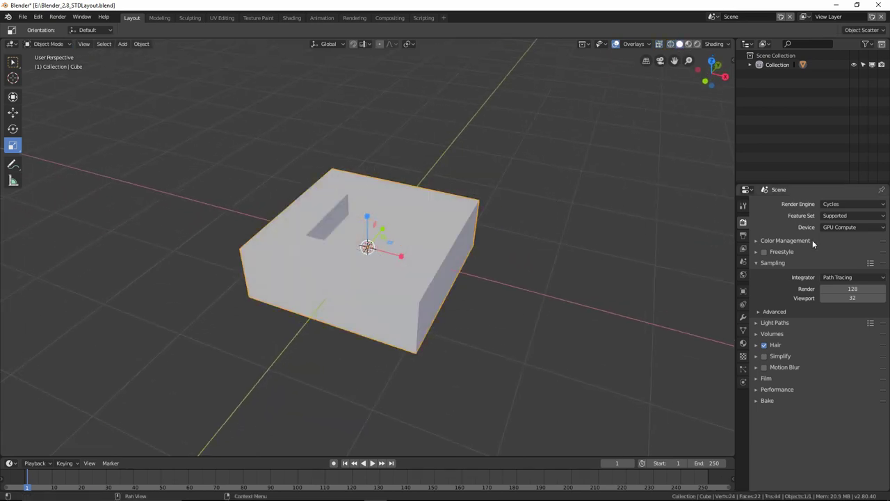
- Add a Subdivision Surface modifier to the recessed block and set its viewport subdivisions to 2
{"action": "left_click", "coordinate": [743, 318]}
{"action": "left_click", "coordinate": [805, 205]}
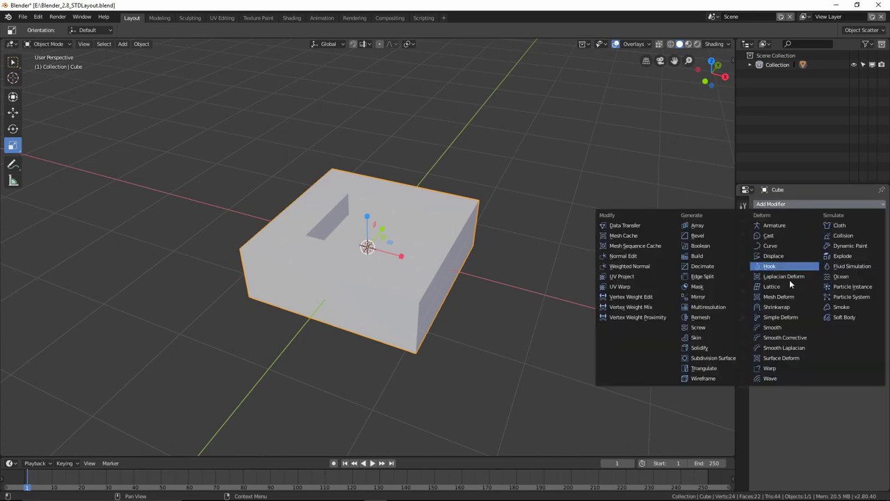
{"action": "left_click", "coordinate": [727, 359]}
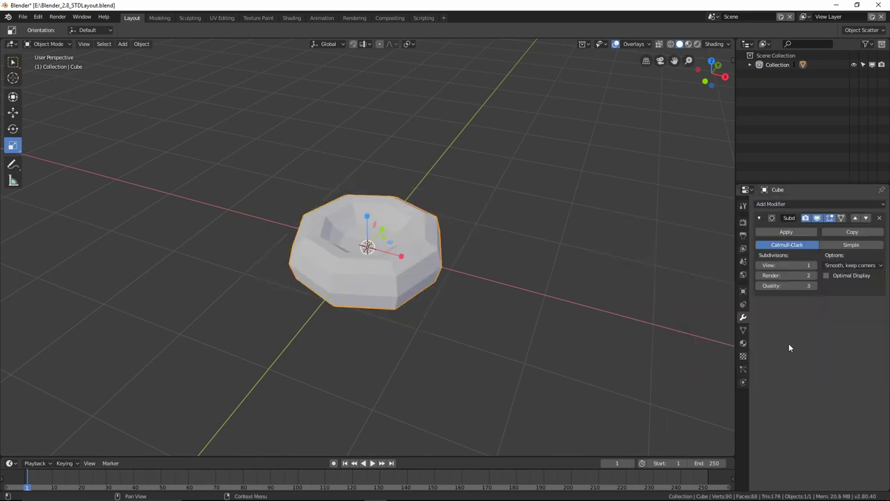
{"action": "left_click", "coordinate": [814, 265]}
{"action": "left_click", "coordinate": [509, 233]}
{"action": "middle_click_drag", "start_coordinate": [474, 173], "coordinate": [431, 229]}
{"action": "left_click", "coordinate": [431, 234]}
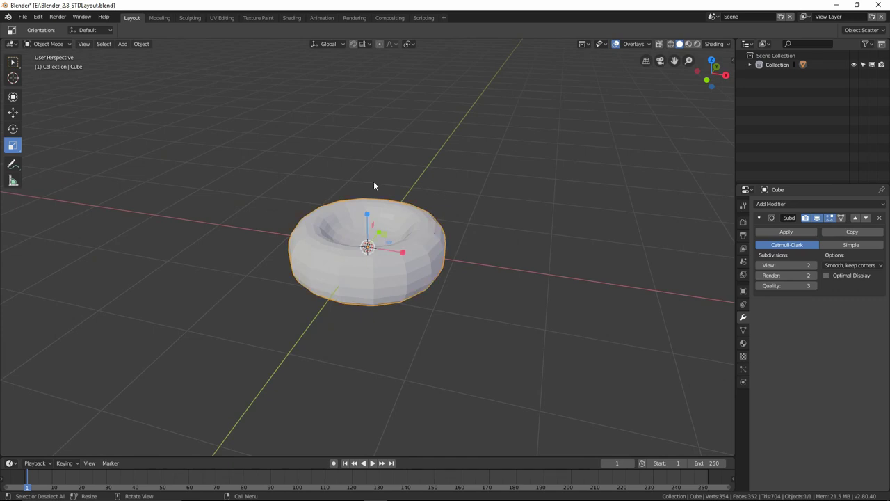
- Apply smooth shading to the subdivided object
{"action": "left_click", "coordinate": [140, 44]}
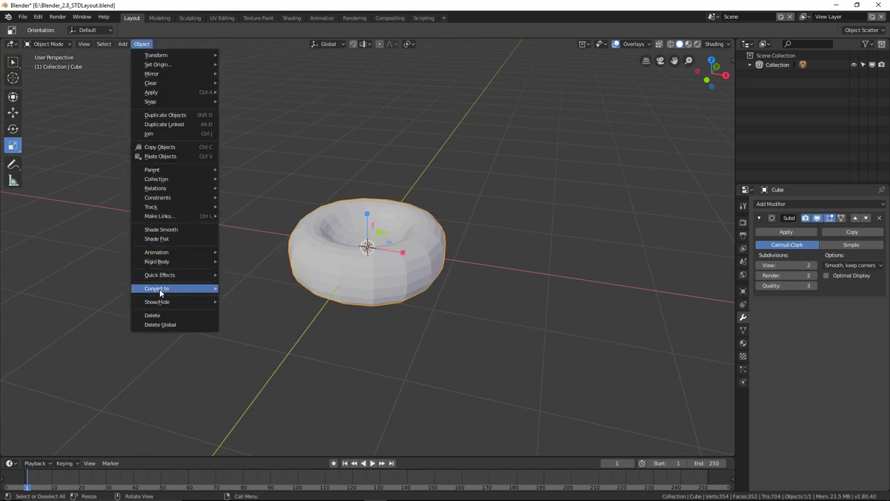
{"action": "left_click", "coordinate": [159, 230]}
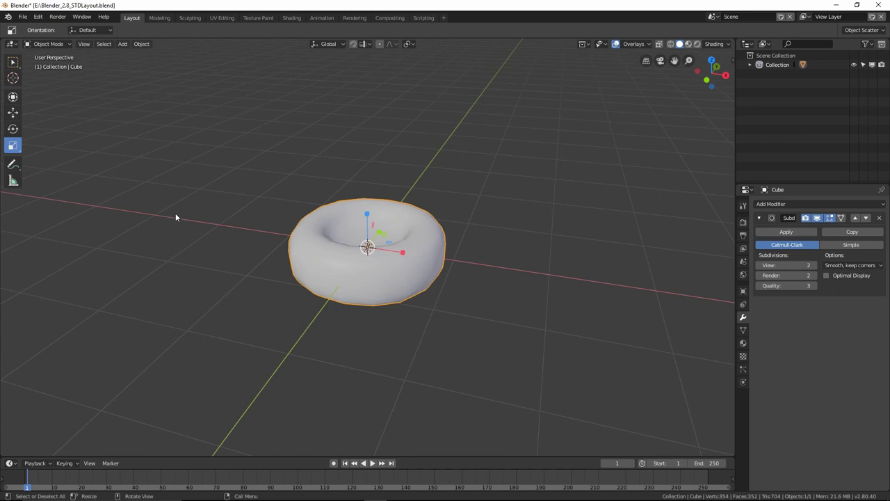
{"action": "middle_click_drag", "start_coordinate": [259, 137], "coordinate": [322, 145]}
- Set the modifier's viewport and render subdivisions to 4 and enable its on-cage display
{"action": "left_click", "coordinate": [814, 266]}
{"action": "left_click", "coordinate": [814, 265]}
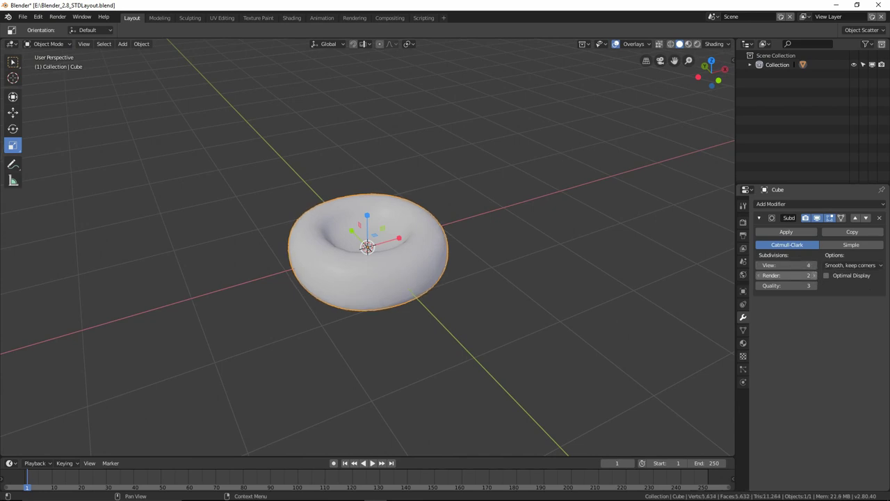
{"action": "middle_click_drag", "start_coordinate": [497, 200], "coordinate": [425, 178]}
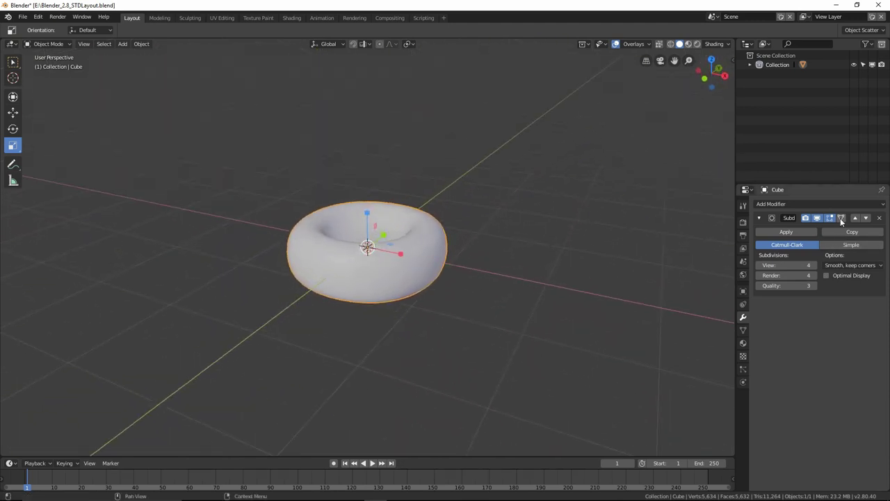
{"action": "middle_click_drag", "start_coordinate": [519, 213], "coordinate": [324, 221]}
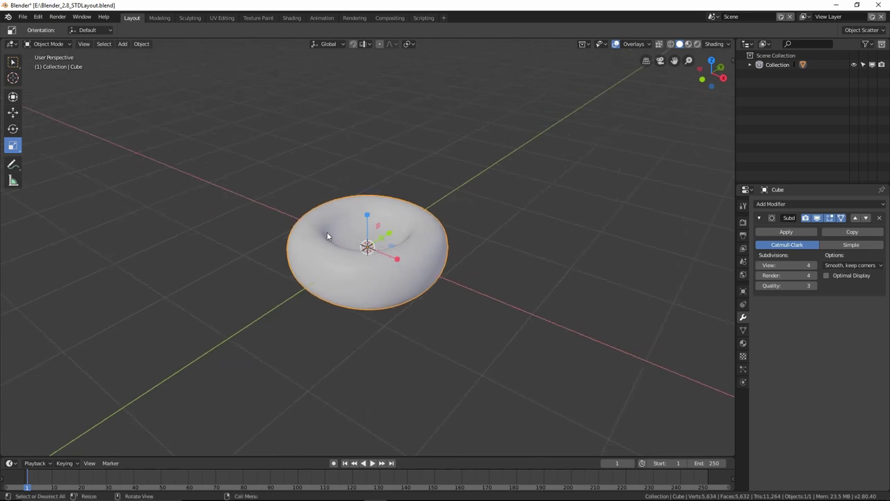
- Enter Edit Mode and compare the mesh with the modifier's on-cage display switched off and on again
{"action": "key", "text": "ctrl+Tab"}
{"action": "left_click", "coordinate": [561, 200]}
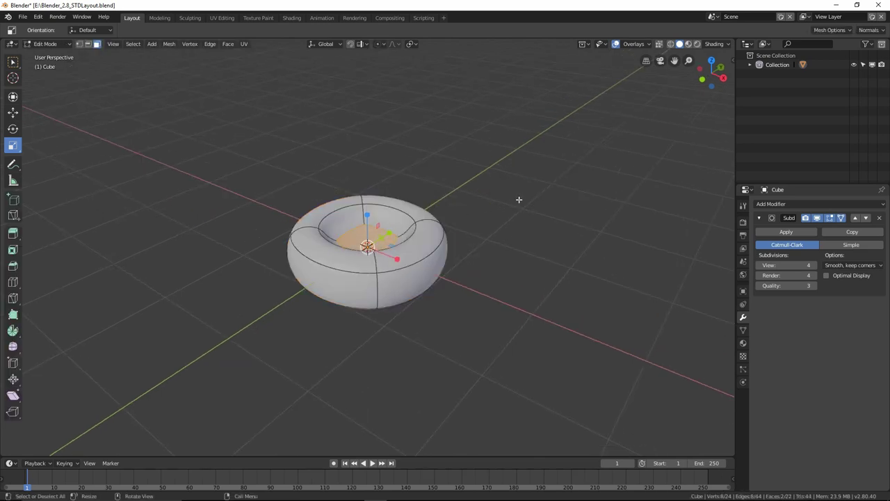
{"action": "left_click", "coordinate": [840, 218]}
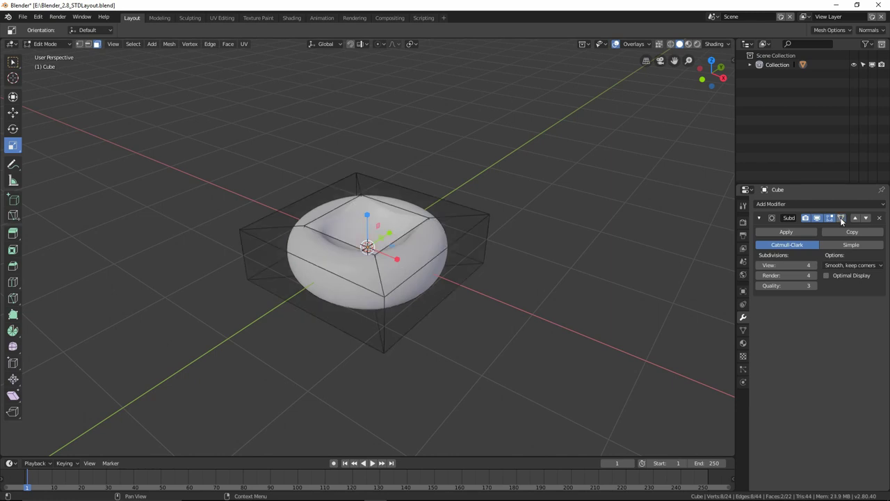
{"action": "left_click", "coordinate": [842, 220]}
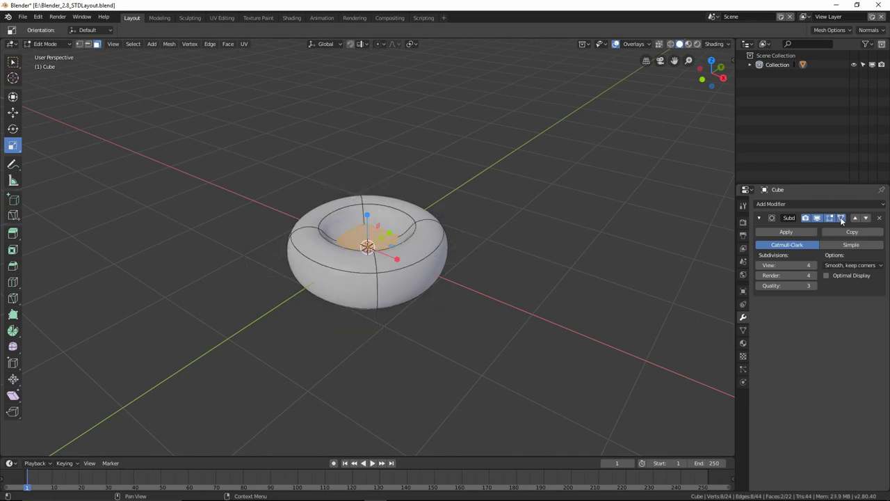
- Scale the recessed top and bottom faces down uniformly to narrow the central dimples
{"action": "middle_click_drag", "start_coordinate": [461, 181], "coordinate": [440, 179]}
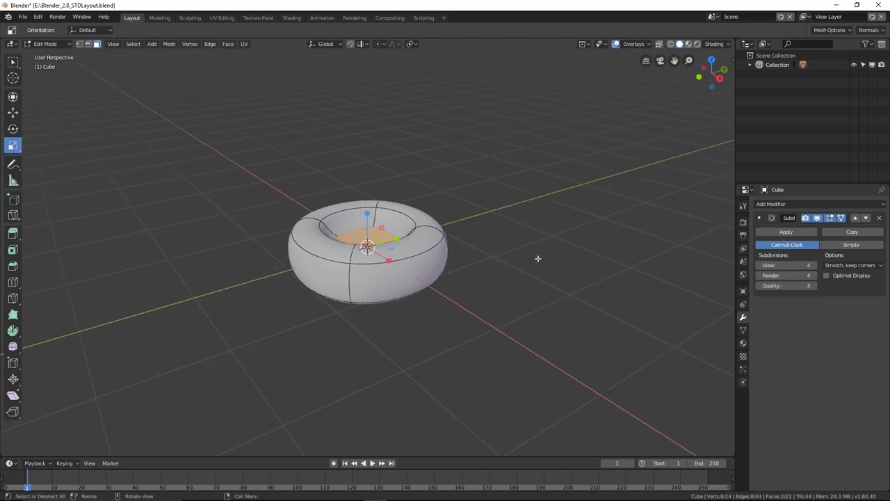
{"action": "key", "text": "s"}
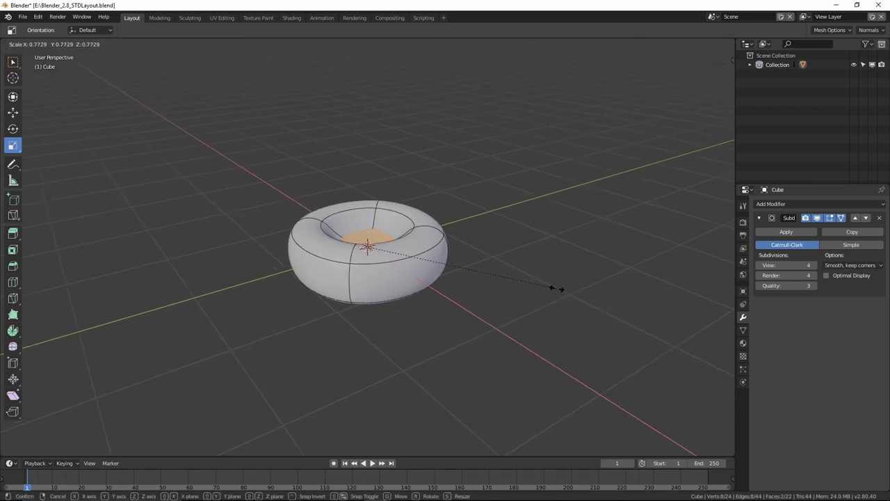
{"action": "left_click", "coordinate": [517, 279]}
{"action": "key", "text": "ctrl+Tab"}
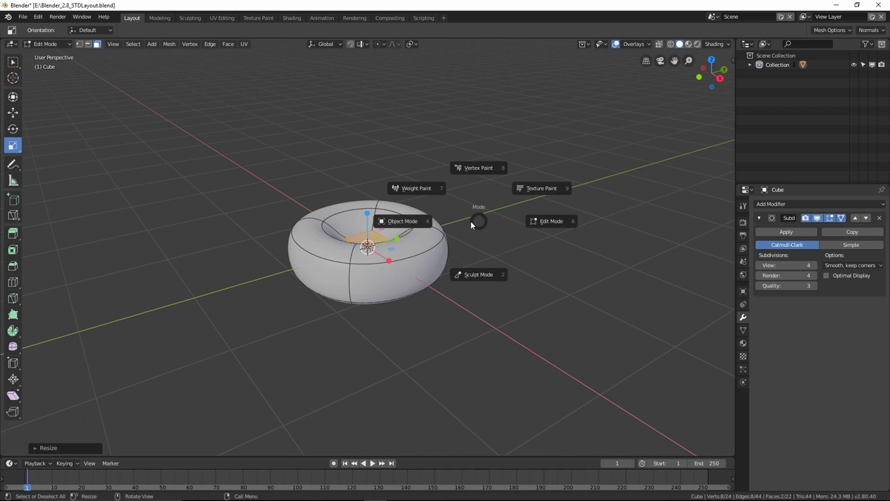
{"action": "left_click", "coordinate": [473, 222]}
- Scale the recessed faces apart along the Z axis to make the dimples shallower, and return to Object Mode
{"action": "middle_click_drag", "start_coordinate": [487, 211], "coordinate": [327, 188]}
{"action": "key", "text": "s"}
{"action": "key", "text": "z"}
{"action": "left_click", "coordinate": [368, 208]}
{"action": "middle_click_drag", "start_coordinate": [419, 153], "coordinate": [434, 187]}
{"action": "key", "text": "ctrl+Tab"}
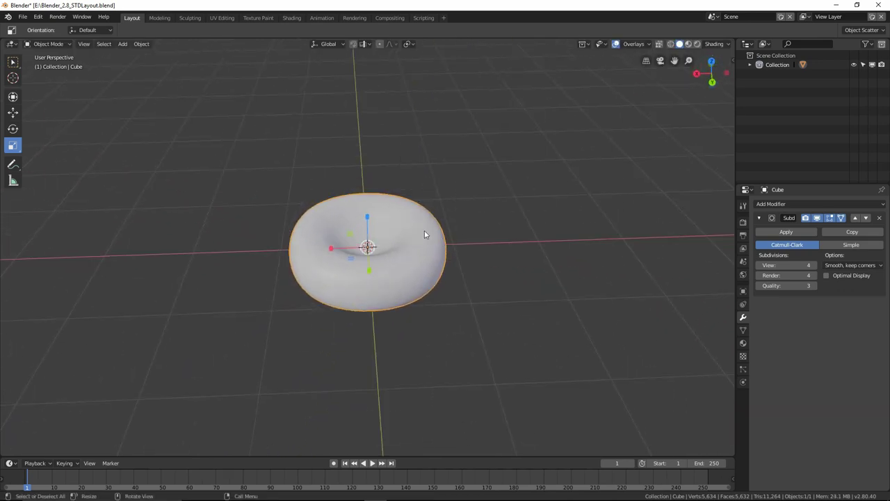
- Expand the collection and rename the cube object as RBC
{"action": "left_click", "coordinate": [750, 65]}
{"action": "left_click", "coordinate": [783, 74]}
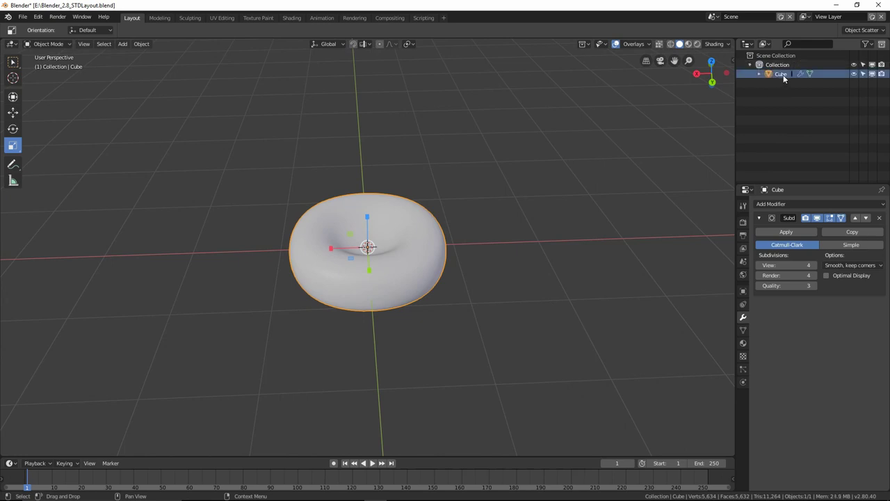
{"action": "double_click", "coordinate": [782, 75]}
{"action": "type", "text": "RBC"}
{"action": "key", "text": "Return"}
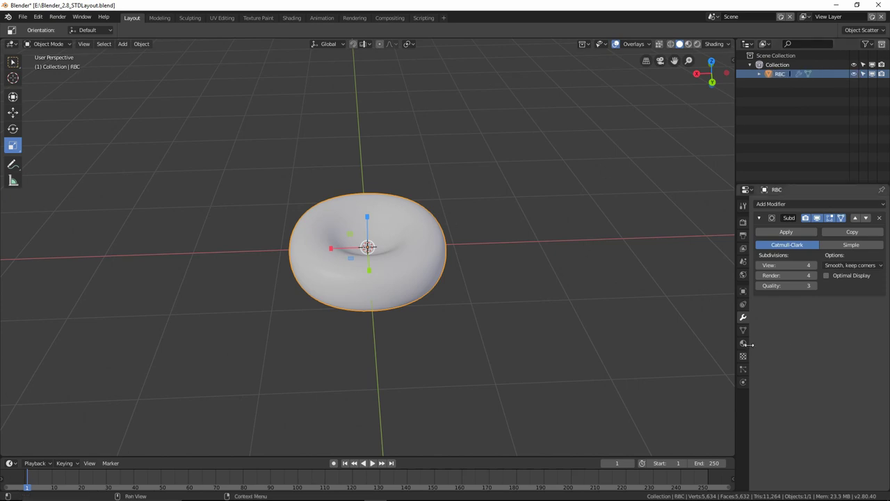
- Create a new material for the cell object and name it RBC
{"action": "left_click", "coordinate": [743, 342]}
{"action": "left_click", "coordinate": [795, 233]}
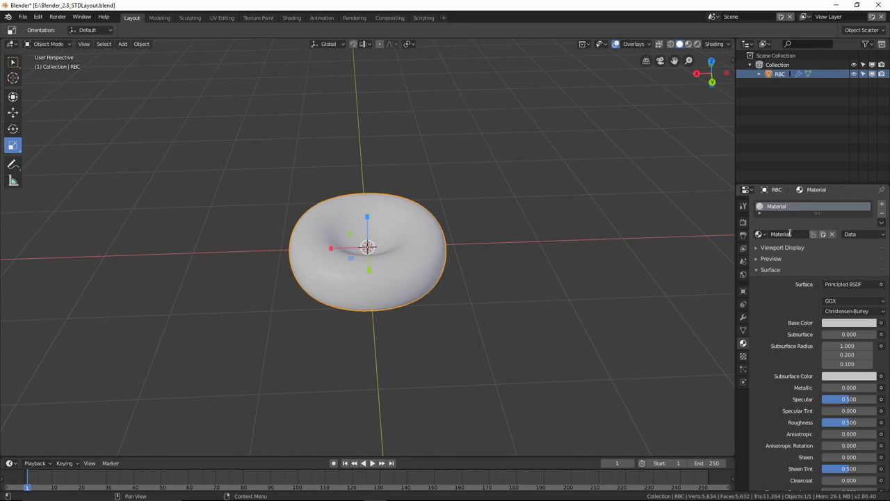
{"action": "type", "text": "RBC"}
{"action": "key", "text": "Return"}
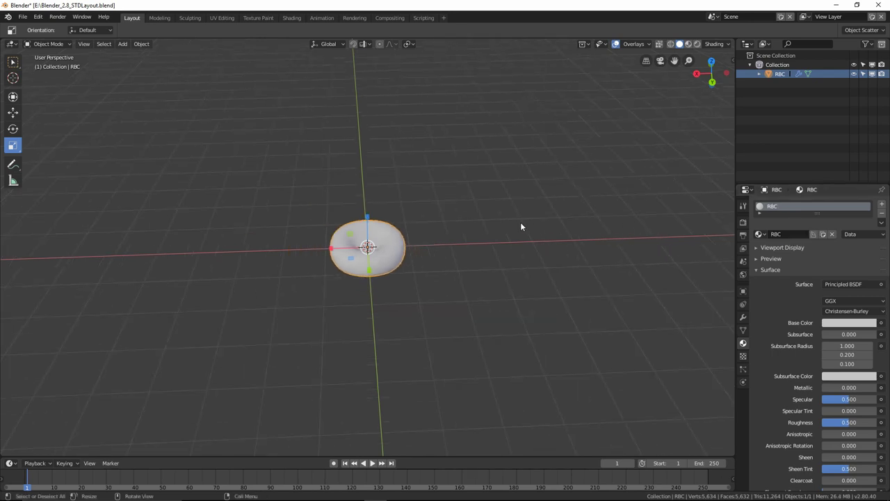
{"action": "middle_click_drag", "start_coordinate": [518, 218], "coordinate": [456, 212]}
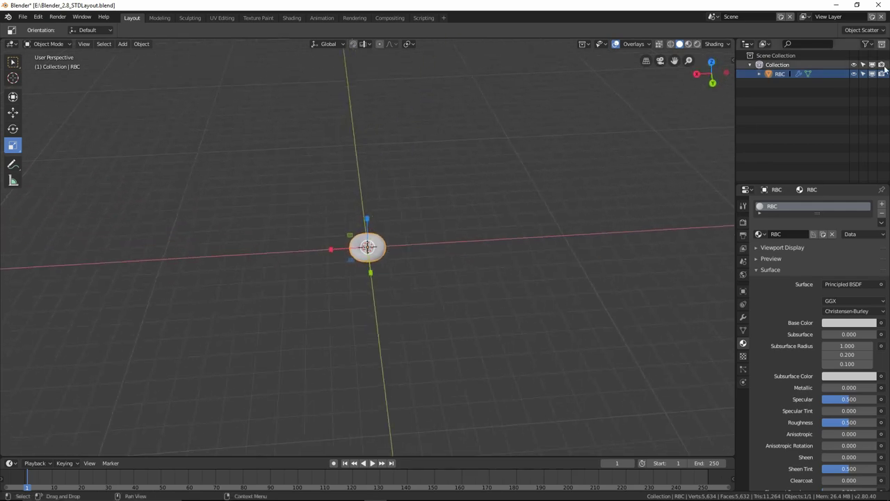
- Hide the RBC object and add a NURBS path curve at the world origin
{"action": "left_click", "coordinate": [853, 74]}
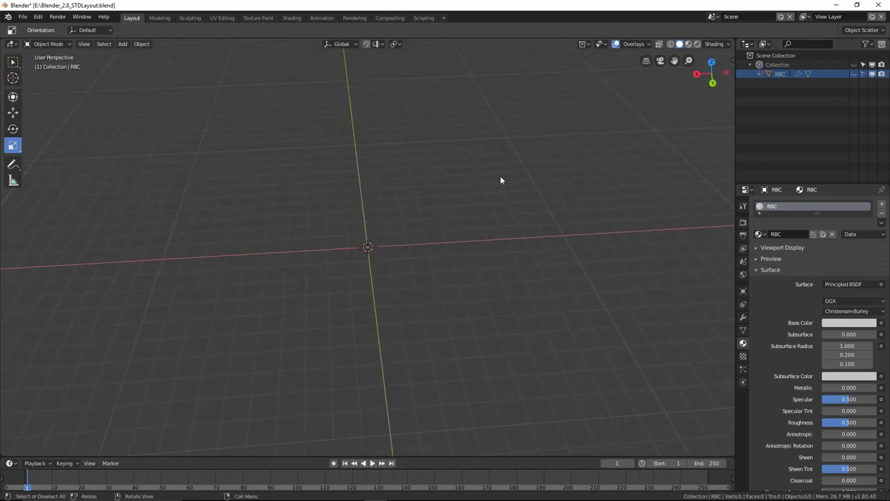
{"action": "middle_click_drag", "start_coordinate": [441, 212], "coordinate": [446, 215]}
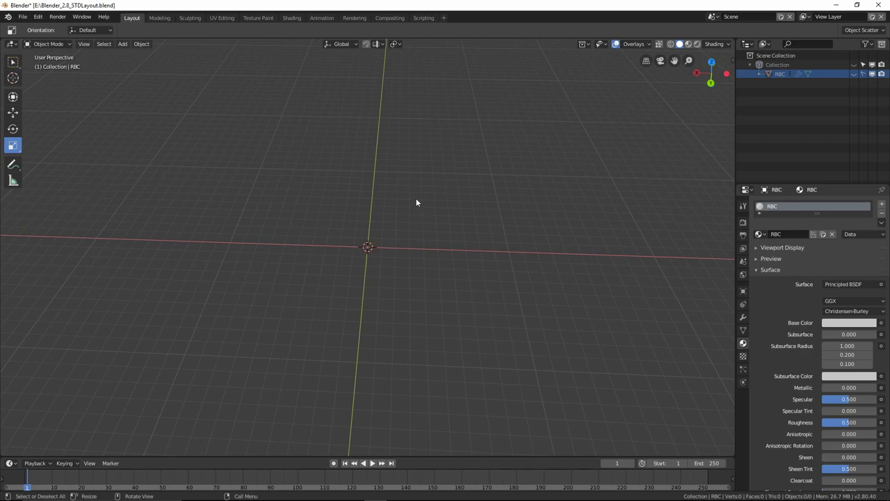
{"action": "key", "text": "shift+a"}
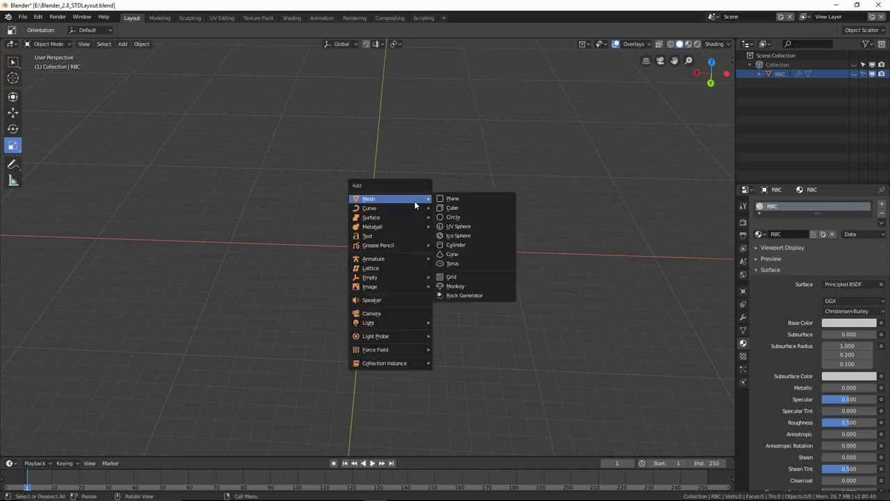
{"action": "mouse_move", "coordinate": [414, 207]}
{"action": "left_click", "coordinate": [465, 250]}
{"action": "middle_click_drag", "start_coordinate": [466, 256], "coordinate": [431, 247]}
- Scale the new path up uniformly in Object Mode
{"action": "key", "text": "ctrl+Tab"}
{"action": "left_click", "coordinate": [512, 234]}
{"action": "scroll", "coordinate": [383, 245], "scroll_direction": "down", "scroll_amount": 2}
{"action": "scroll", "coordinate": [383, 243], "scroll_direction": "up", "scroll_amount": 1}
{"action": "key", "text": "ctrl+Tab"}
{"action": "left_click", "coordinate": [310, 241]}
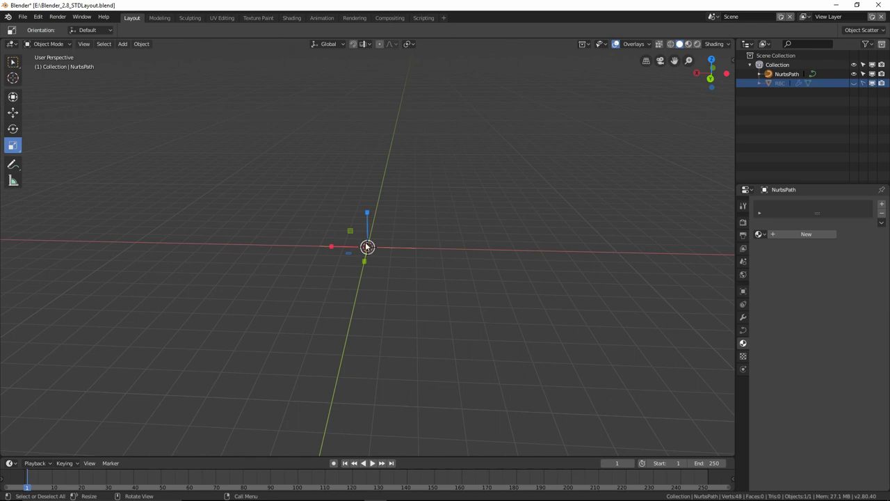
{"action": "left_click_drag", "start_coordinate": [367, 247], "coordinate": [395, 231]}
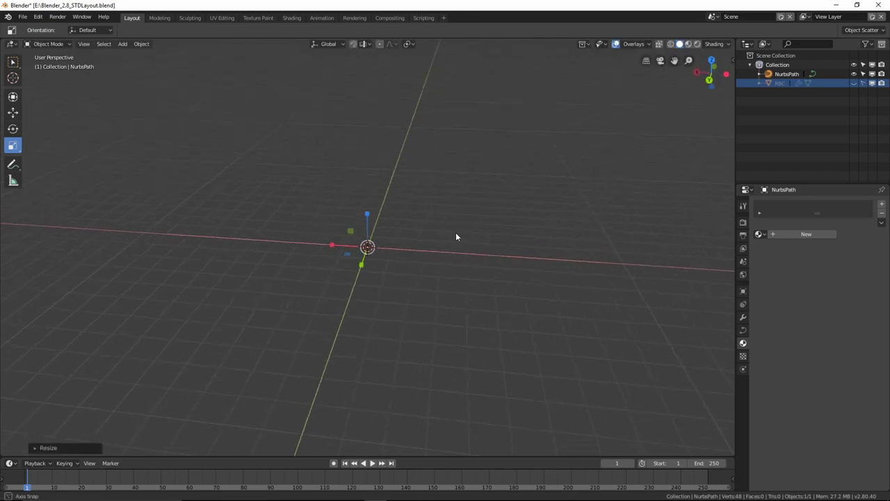
- In Edit Mode, move the path's second control point well above the X axis to form a hump
{"action": "key", "text": "ctrl+Tab"}
{"action": "left_click", "coordinate": [515, 231]}
{"action": "middle_click_drag", "start_coordinate": [497, 243], "coordinate": [366, 274]}
{"action": "key", "text": "g"}
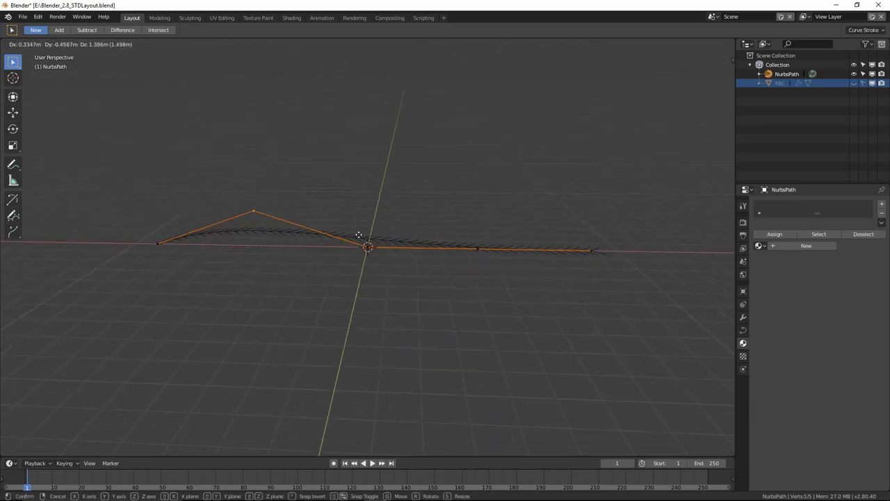
{"action": "left_click", "coordinate": [355, 139]}
- Move the path's fourth control point below the X axis and toward the origin to form a dip
{"action": "left_click_drag", "start_coordinate": [499, 227], "coordinate": [443, 288]}
{"action": "key", "text": "g"}
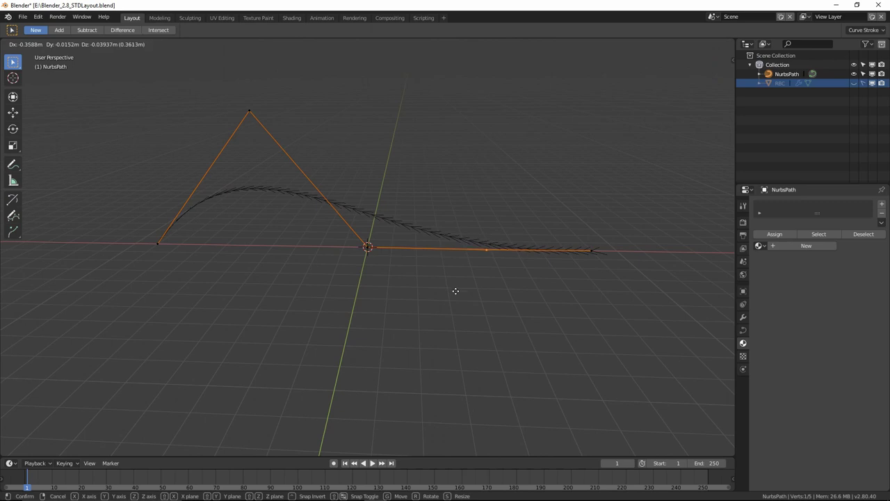
{"action": "left_click", "coordinate": [419, 390]}
{"action": "middle_click_drag", "start_coordinate": [419, 389], "coordinate": [399, 330]}
{"action": "key", "text": "g"}
{"action": "left_click", "coordinate": [258, 308]}
- Move the path's end control point beyond the dip to reshape that end of the curve
{"action": "middle_click_drag", "start_coordinate": [177, 239], "coordinate": [326, 241]}
{"action": "key", "text": "b"}
{"action": "left_click_drag", "start_coordinate": [621, 242], "coordinate": [579, 262]}
{"action": "key", "text": "g"}
{"action": "left_click", "coordinate": [624, 262]}
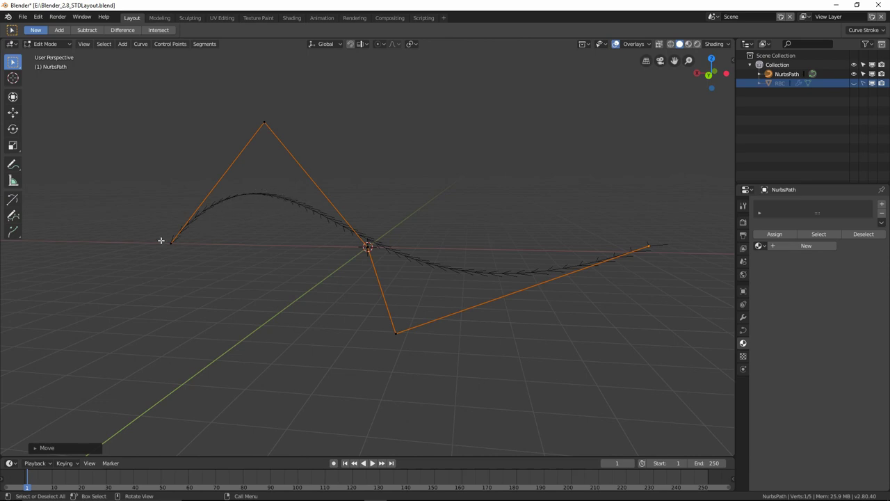
- Adjust the position of the raised control point slightly and return to Object Mode
{"action": "left_click", "coordinate": [275, 122]}
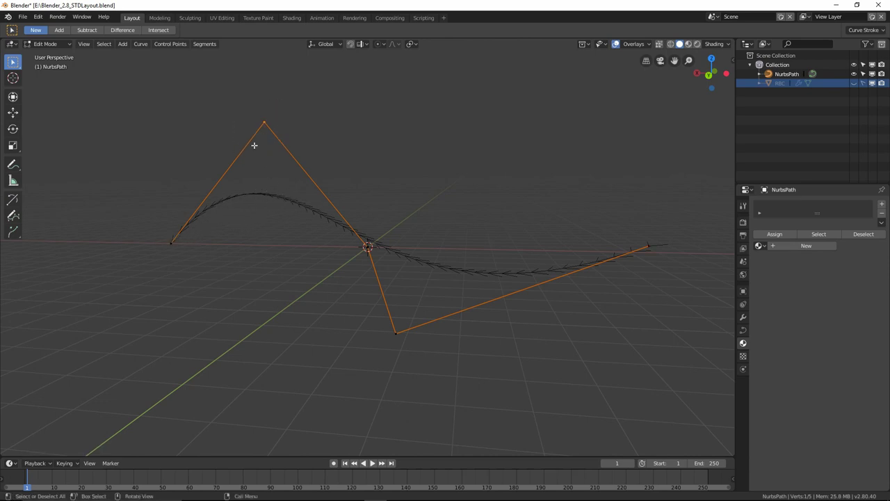
{"action": "key", "text": "g"}
{"action": "left_click", "coordinate": [268, 115]}
{"action": "middle_click_drag", "start_coordinate": [267, 115], "coordinate": [394, 196]}
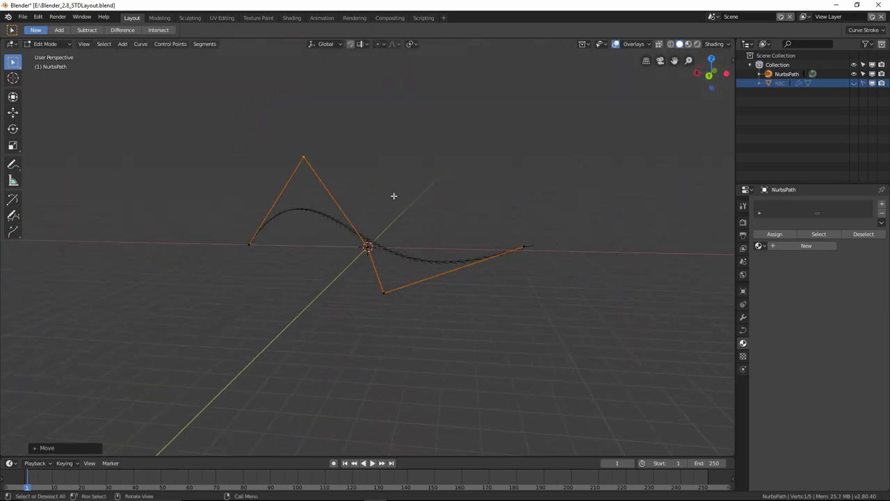
{"action": "key", "text": "ctrl+Tab"}
{"action": "left_click", "coordinate": [318, 195]}
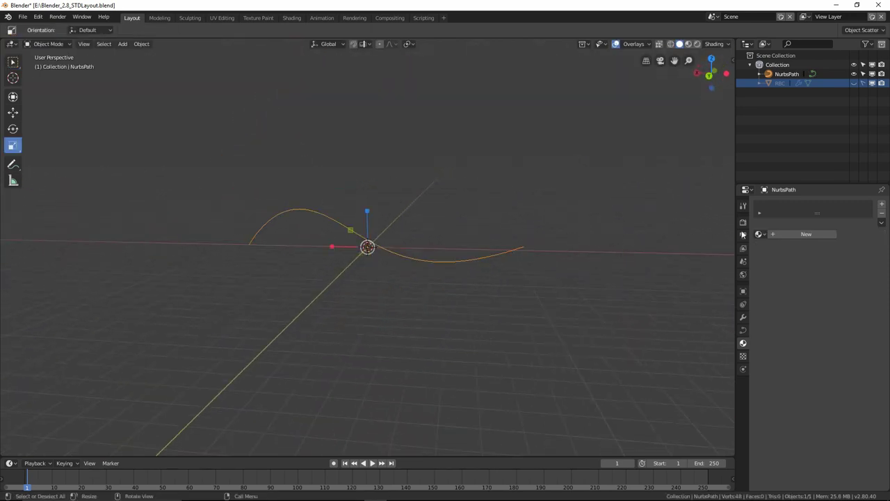
- Rename the path's curve data as Vessel
{"action": "left_click", "coordinate": [743, 330]}
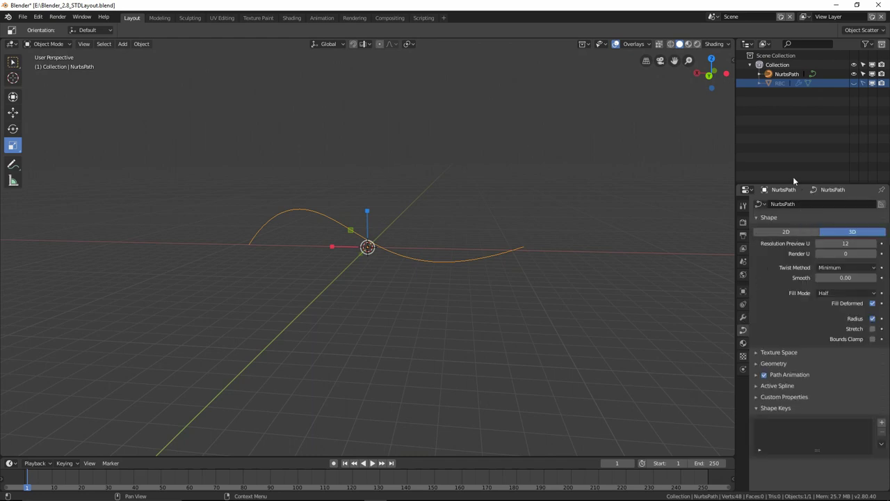
{"action": "left_click", "coordinate": [787, 74]}
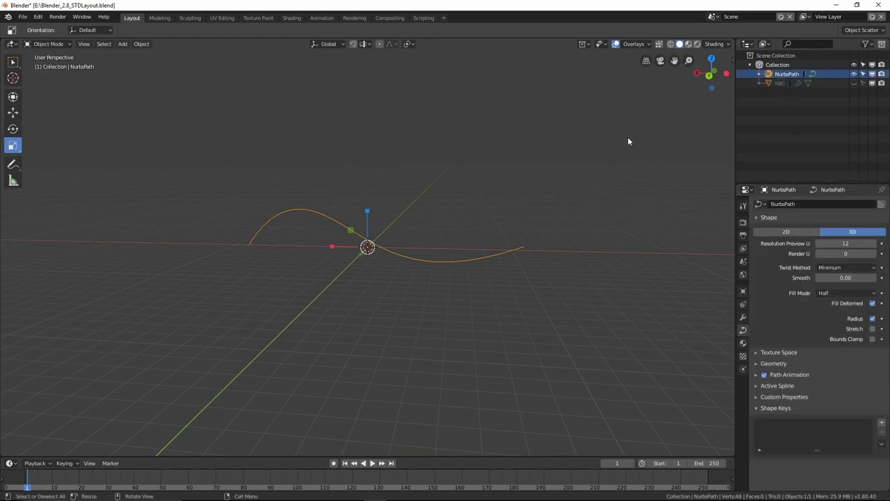
{"action": "double_click", "coordinate": [799, 204]}
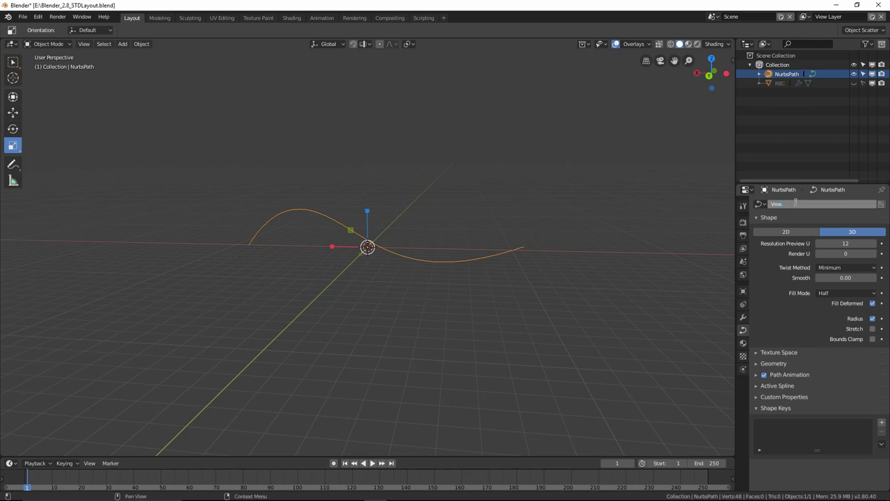
{"action": "key", "text": "Return"}
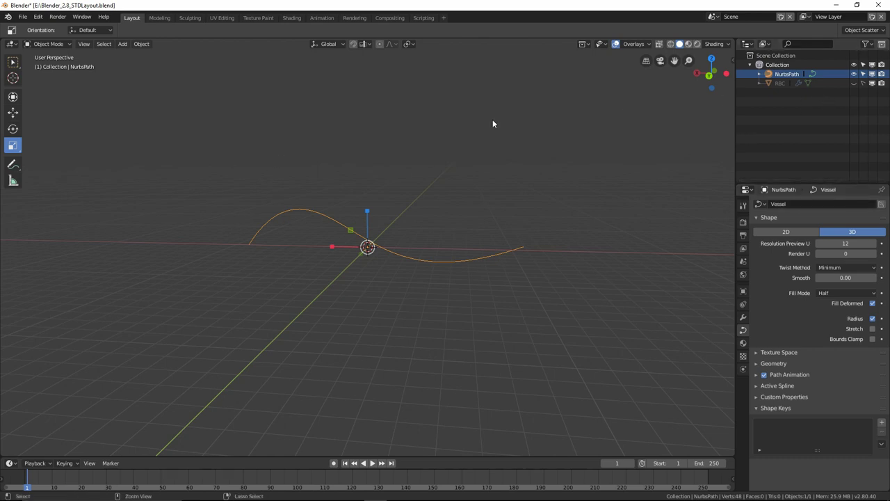
- Copy and paste the path in place, and rename the duplicate object as Flow_crv
{"action": "key", "text": "ctrl+c"}
{"action": "key", "text": "ctrl+v"}
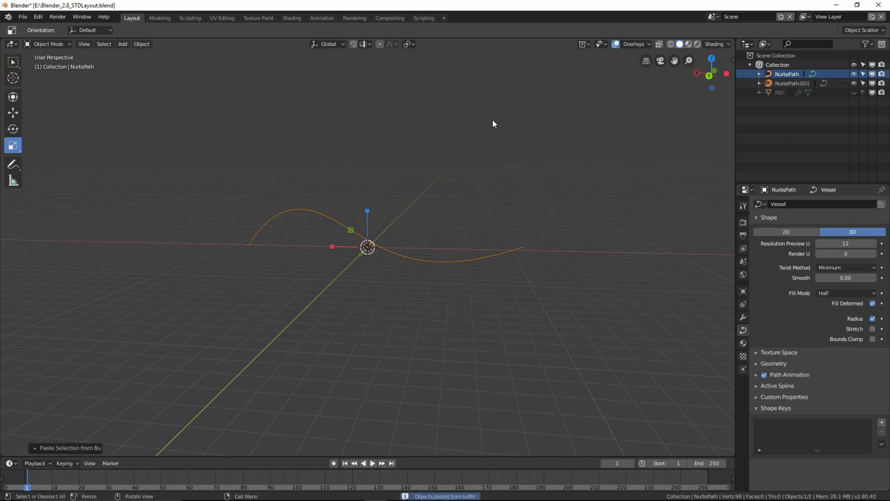
{"action": "left_click", "coordinate": [797, 83]}
{"action": "double_click", "coordinate": [798, 83]}
{"action": "key", "text": "Return"}
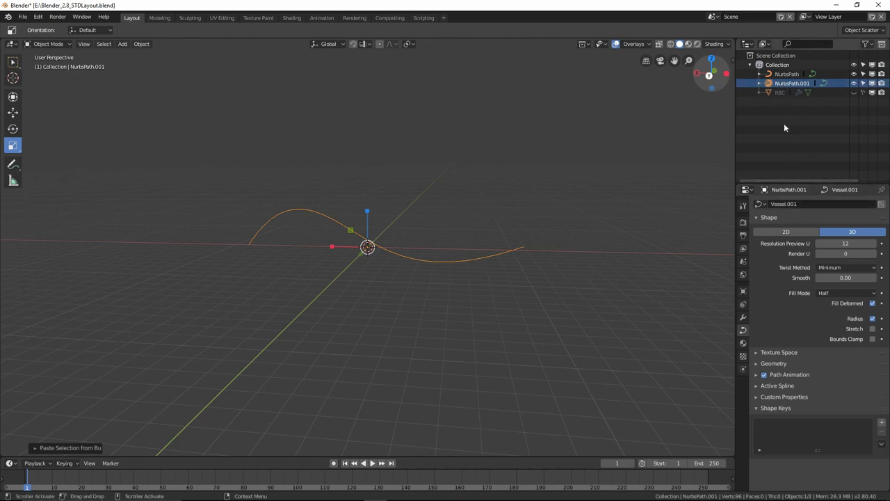
{"action": "double_click", "coordinate": [786, 82]}
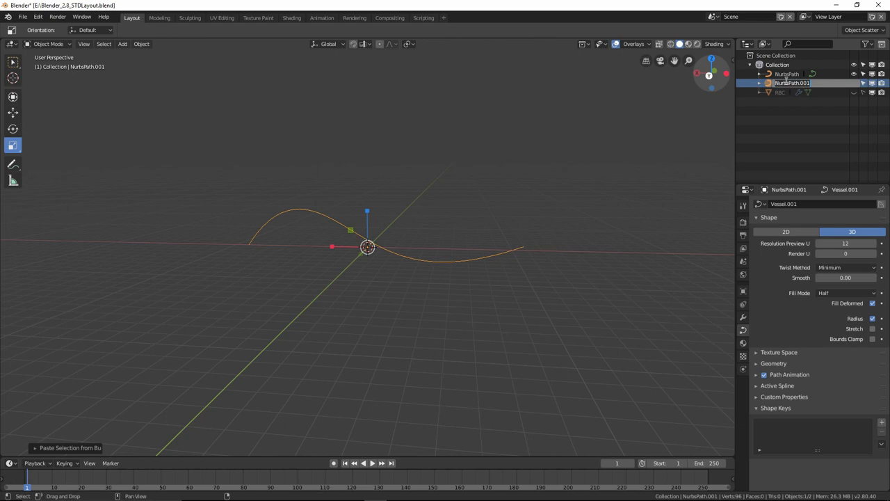
{"action": "type", "text": "Flow_crv"}
{"action": "key", "text": "Return"}
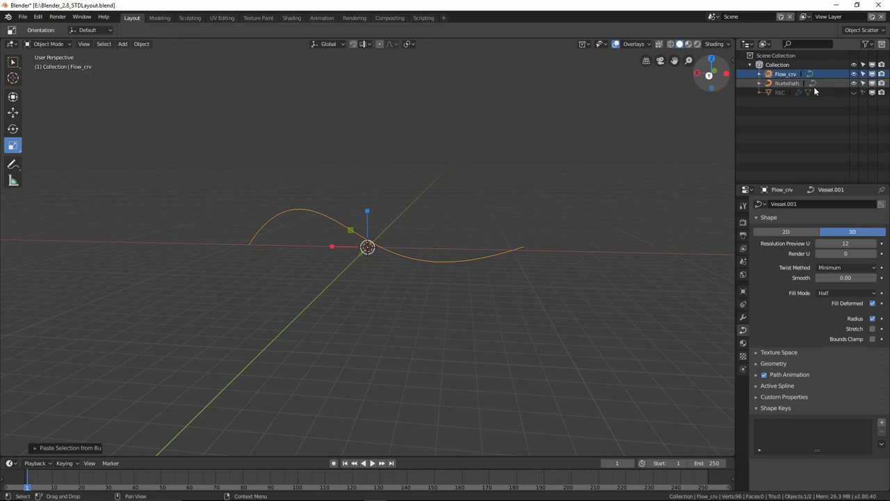
- Hide Flow_crv and rename the original path object as Vessel
{"action": "left_click", "coordinate": [855, 74]}
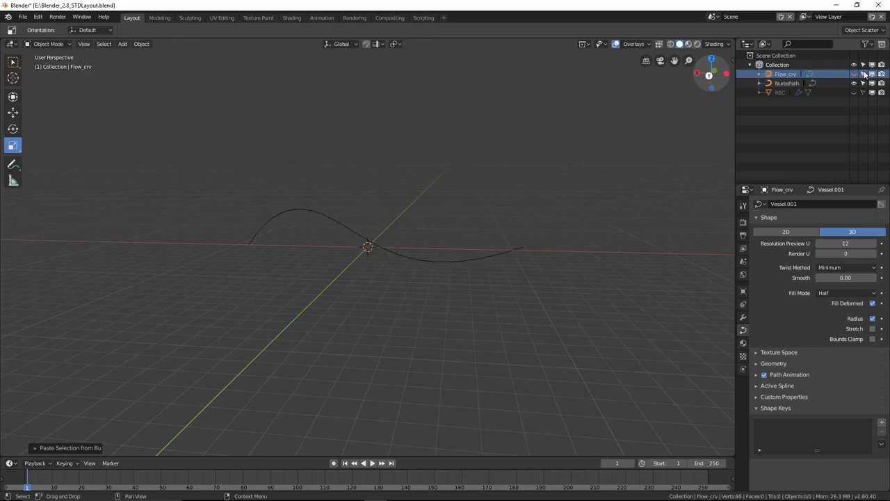
{"action": "left_click", "coordinate": [474, 261]}
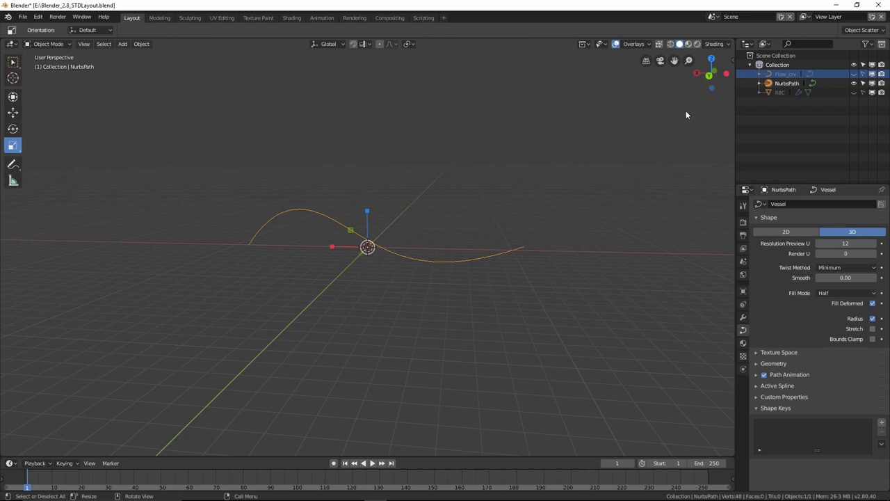
{"action": "double_click", "coordinate": [786, 83]}
{"action": "type", "text": "Vessel"}
{"action": "key", "text": "Return"}
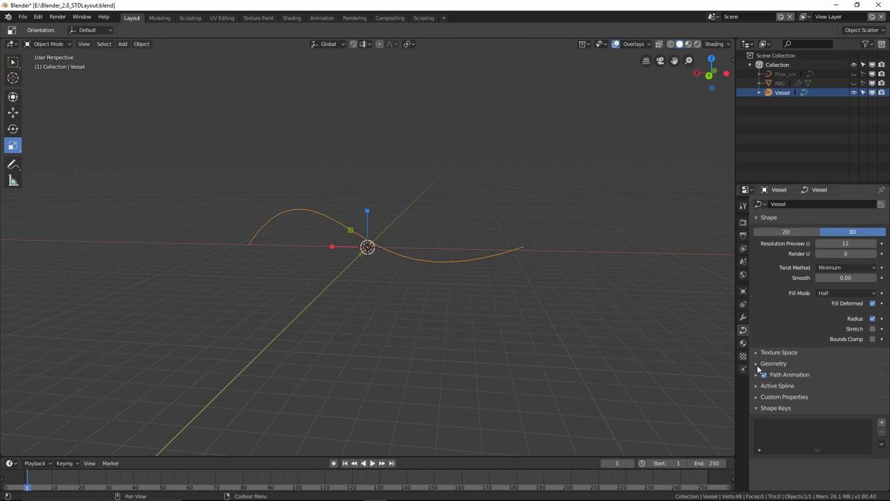
- Set the Vessel curve's fill mode to Full and its bevel depth to 0.5 m
{"action": "left_click", "coordinate": [828, 293]}
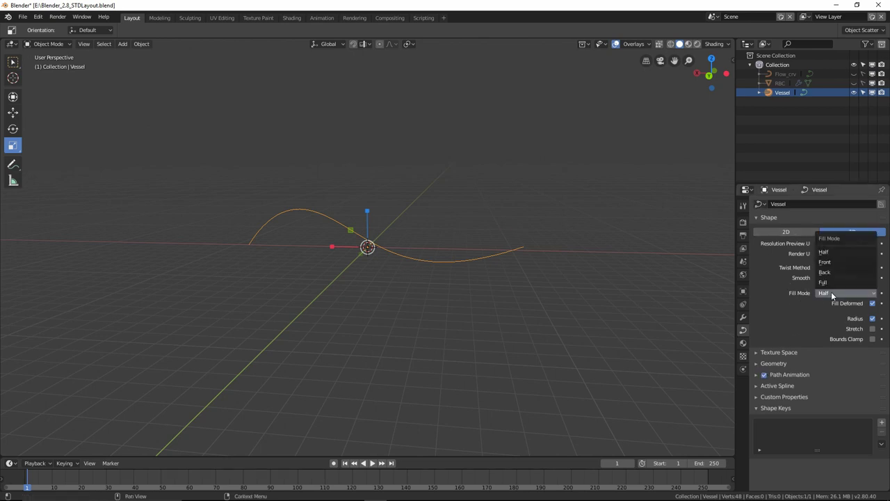
{"action": "left_click", "coordinate": [833, 284]}
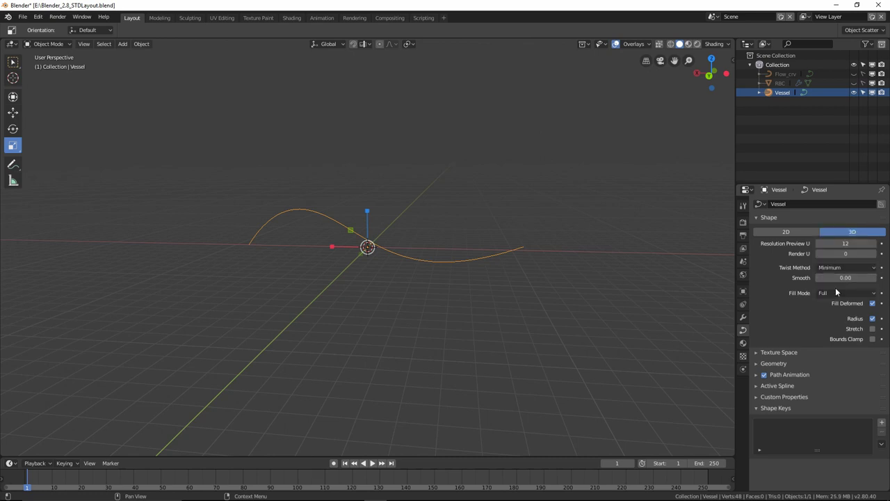
{"action": "left_click", "coordinate": [757, 363]}
{"action": "scroll", "coordinate": [792, 313], "scroll_direction": "down", "scroll_amount": 4}
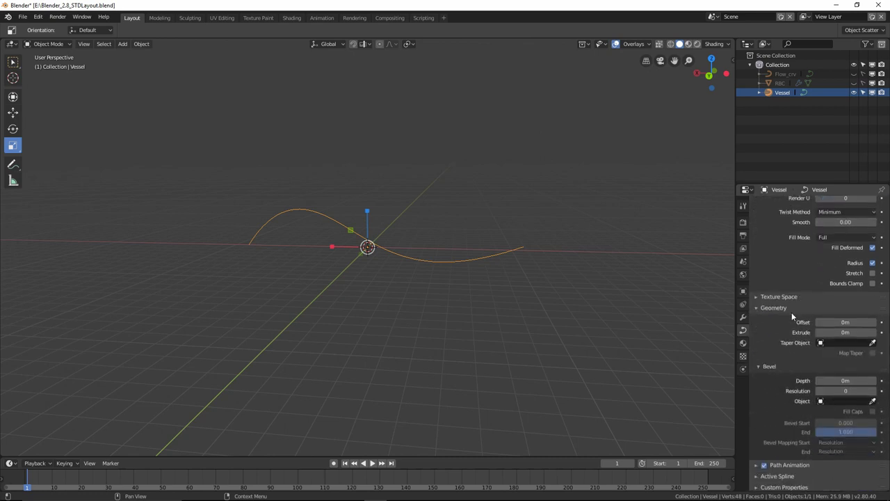
{"action": "left_click", "coordinate": [835, 344]}
{"action": "type", "text": "0.04"}
{"action": "key", "text": "Return"}
{"action": "mouse_move", "coordinate": [846, 344]}
{"action": "left_mouse_down"}
{"action": "mouse_move", "coordinate": [874, 344]}
{"action": "mouse_move", "coordinate": [850, 340]}
{"action": "left_mouse_up"}
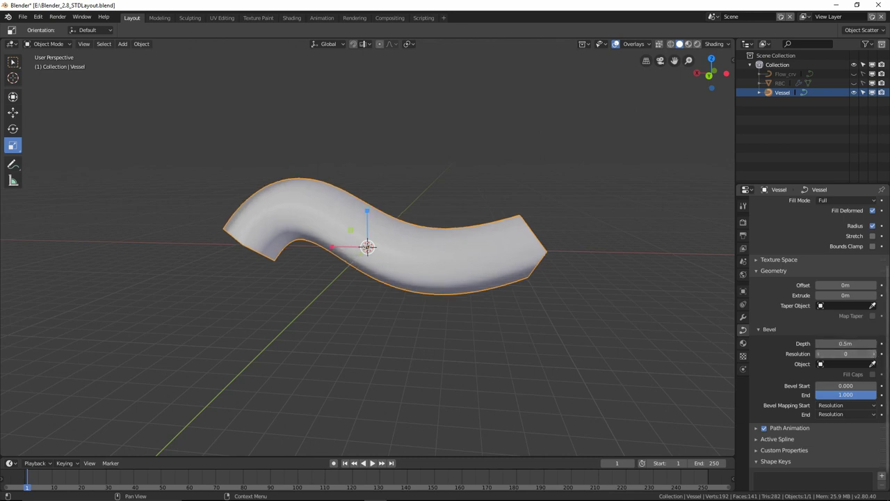
- Raise the Vessel curve's bevel resolution to 6
{"action": "left_click", "coordinate": [875, 354]}
{"action": "left_click", "coordinate": [875, 354]}
{"action": "left_click", "coordinate": [874, 355]}
{"action": "left_click", "coordinate": [875, 354]}
{"action": "left_click", "coordinate": [875, 354]}
{"action": "left_click", "coordinate": [875, 354]}
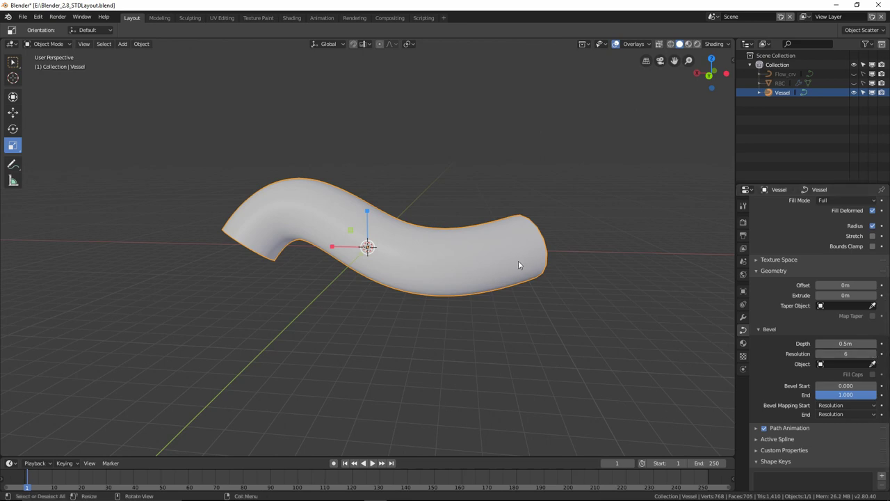
- Turn on the wireframe overlay and deselect the vessel to inspect its mesh density
{"action": "left_click", "coordinate": [629, 45]}
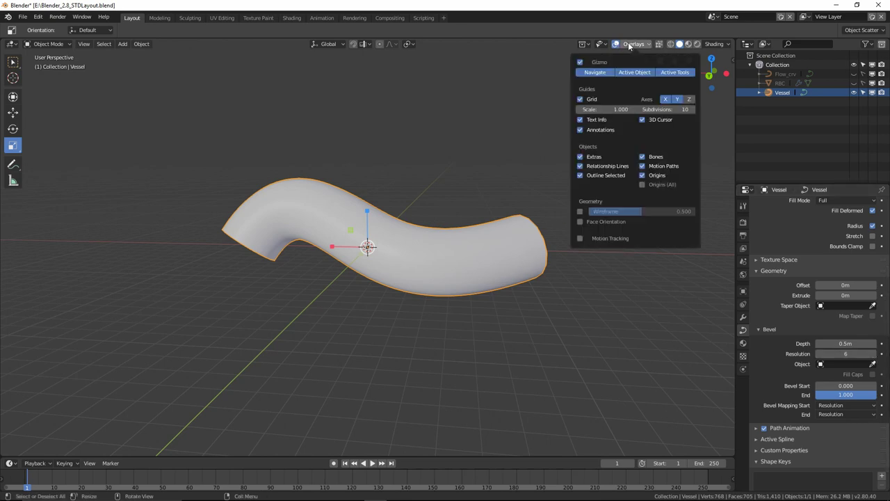
{"action": "left_click", "coordinate": [581, 212]}
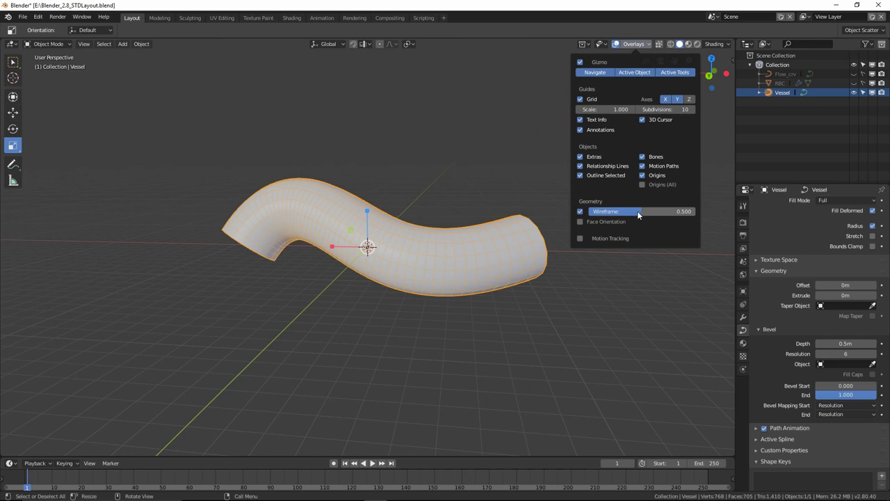
{"action": "scroll", "coordinate": [382, 275], "scroll_direction": "up", "scroll_amount": 5}
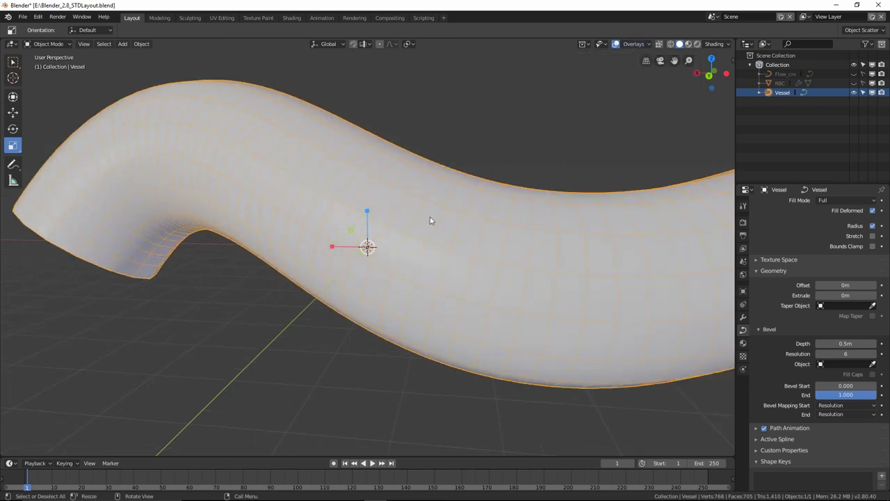
{"action": "scroll", "coordinate": [438, 254], "scroll_direction": "down", "scroll_amount": 2}
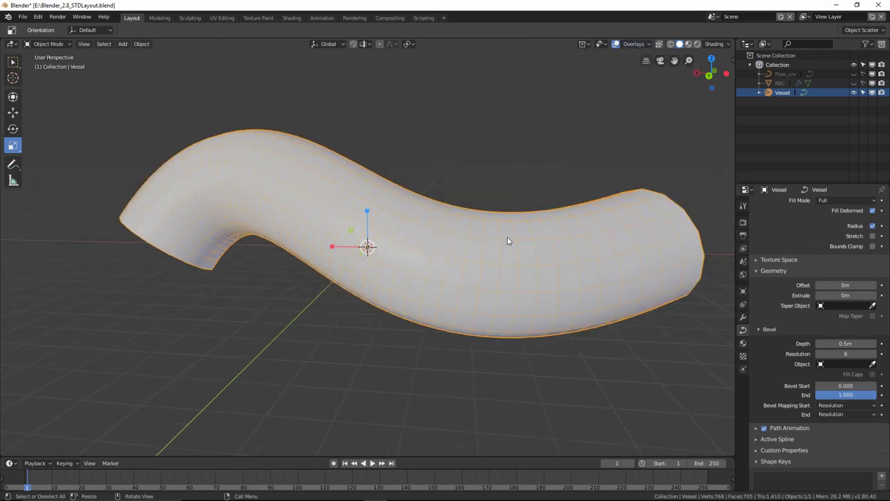
{"action": "middle_click_drag", "start_coordinate": [471, 255], "coordinate": [496, 201]}
{"action": "left_click", "coordinate": [448, 370]}
{"action": "middle_click_drag", "start_coordinate": [351, 158], "coordinate": [376, 196]}
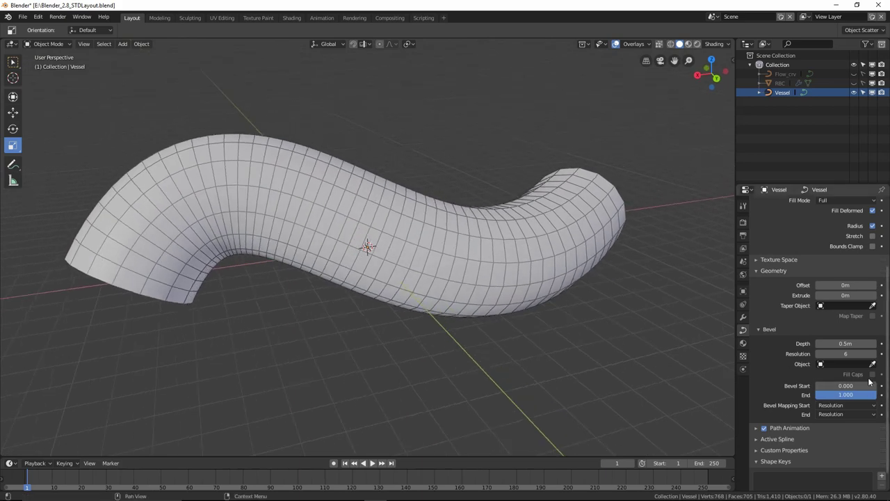
- Reduce the Vessel curve's preview resolution U to 5 and raise it by one, keeping the bevel resolution at 6
{"action": "left_click_drag", "start_coordinate": [850, 354], "coordinate": [831, 353]}
{"action": "scroll", "coordinate": [819, 233], "scroll_direction": "up", "scroll_amount": 3}
{"action": "left_click_drag", "start_coordinate": [845, 243], "coordinate": [825, 243]}
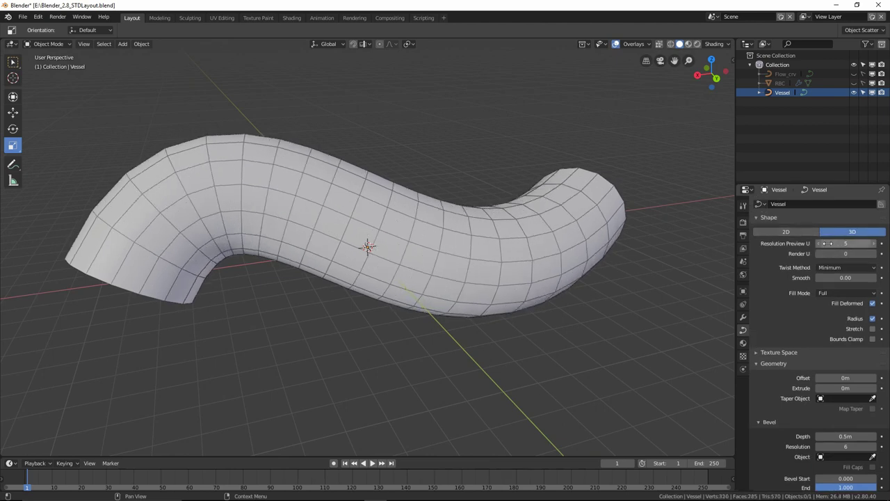
{"action": "left_click", "coordinate": [878, 244]}
{"action": "scroll", "coordinate": [764, 351], "scroll_direction": "down", "scroll_amount": 3}
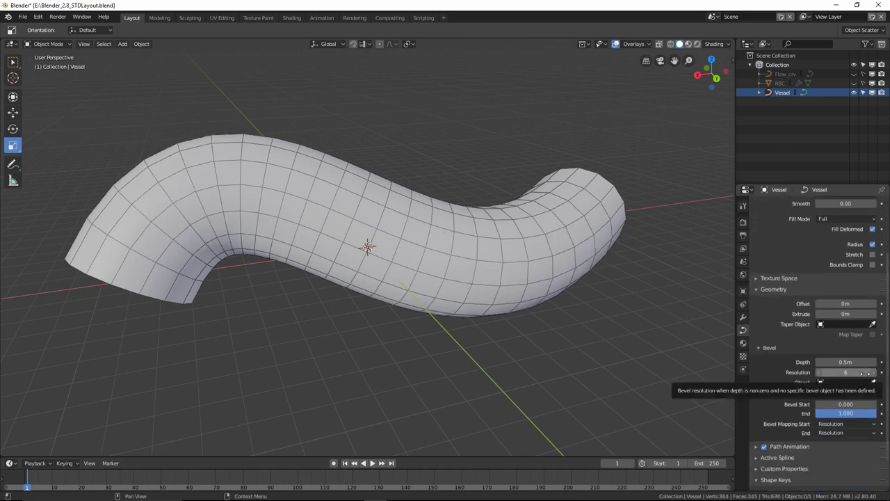
{"action": "middle_click_drag", "start_coordinate": [585, 339], "coordinate": [285, 198]}
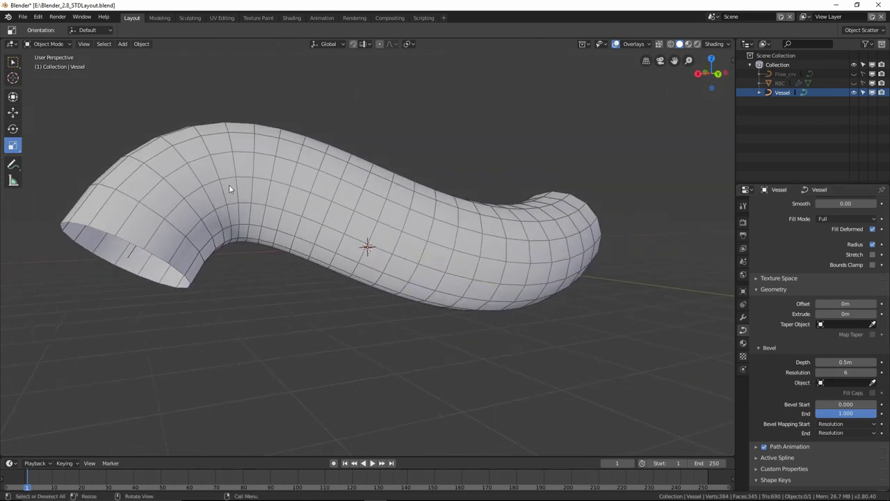
- Show the Flow_crv curve to check how it runs inside the vessel, then hide it again and make it unselectable
{"action": "middle_click_drag", "start_coordinate": [227, 201], "coordinate": [229, 199]}
{"action": "middle_click_drag", "start_coordinate": [469, 175], "coordinate": [423, 234]}
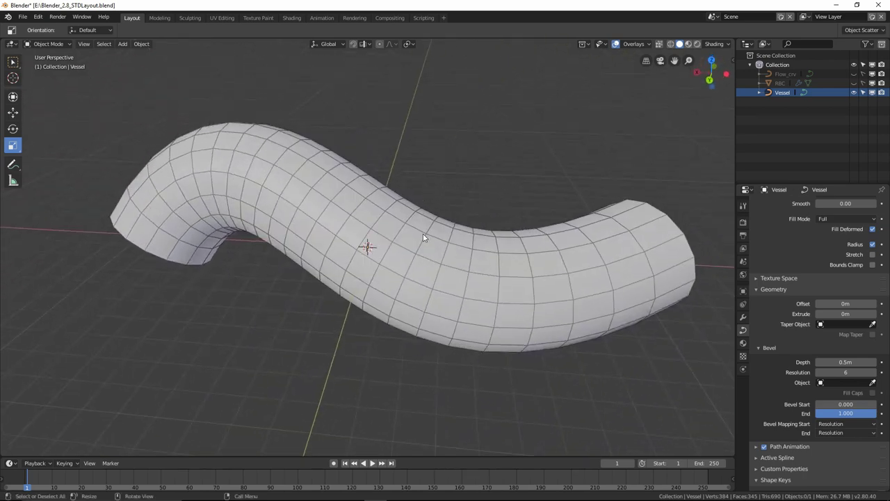
{"action": "left_click", "coordinate": [423, 234]}
{"action": "middle_click_drag", "start_coordinate": [479, 191], "coordinate": [420, 185]}
{"action": "scroll", "coordinate": [394, 187], "scroll_direction": "down", "scroll_amount": 3}
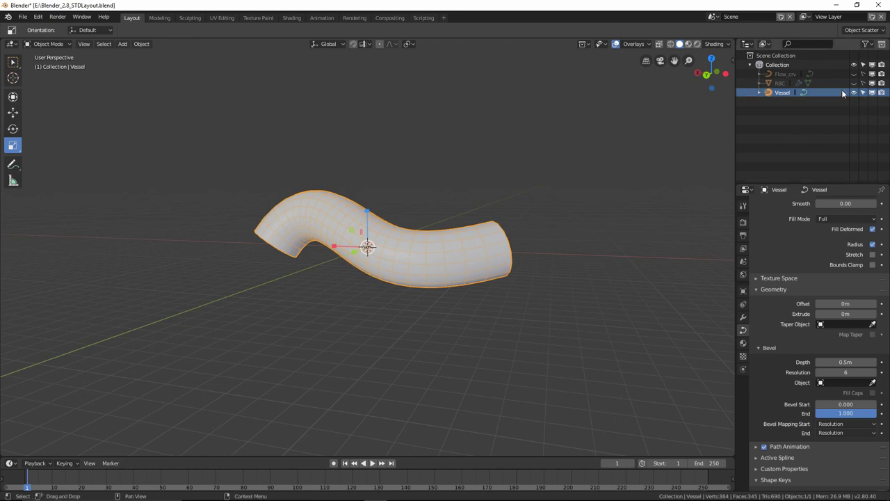
{"action": "left_click", "coordinate": [855, 73]}
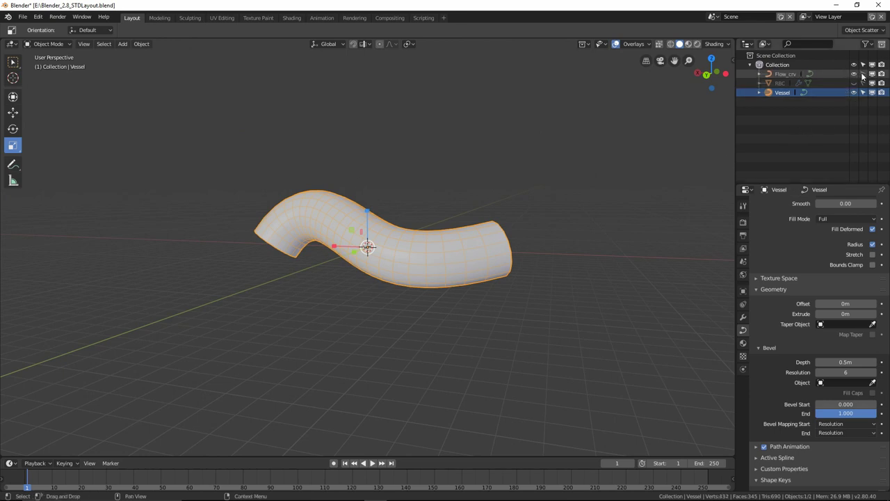
{"action": "left_click", "coordinate": [580, 184]}
{"action": "middle_click_drag", "start_coordinate": [599, 190], "coordinate": [486, 209]}
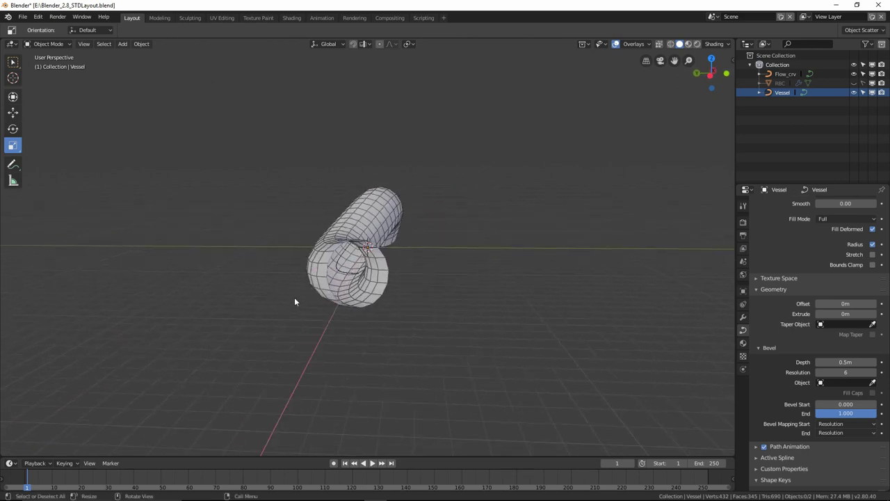
{"action": "left_click", "coordinate": [855, 73]}
{"action": "left_click", "coordinate": [864, 73]}
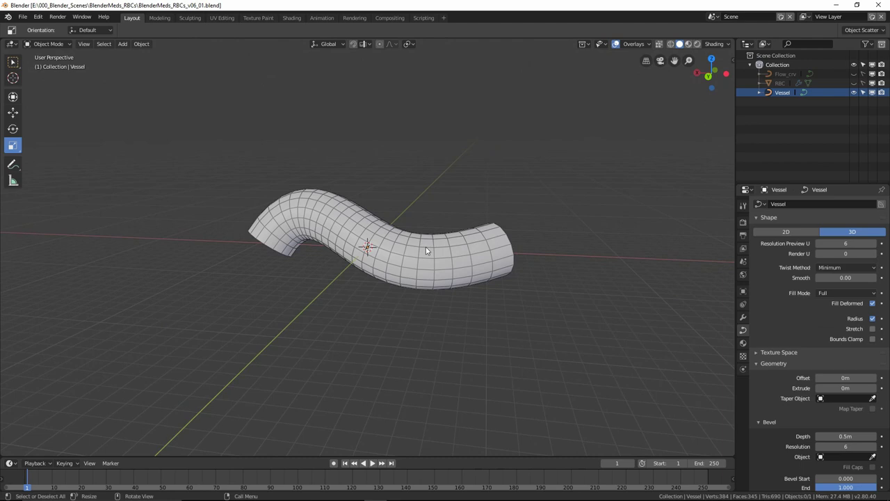
- Deselect the vessel and add a camera to the scene
{"action": "left_click", "coordinate": [427, 251]}
{"action": "middle_click_drag", "start_coordinate": [426, 250], "coordinate": [297, 163]}
{"action": "left_click", "coordinate": [414, 173]}
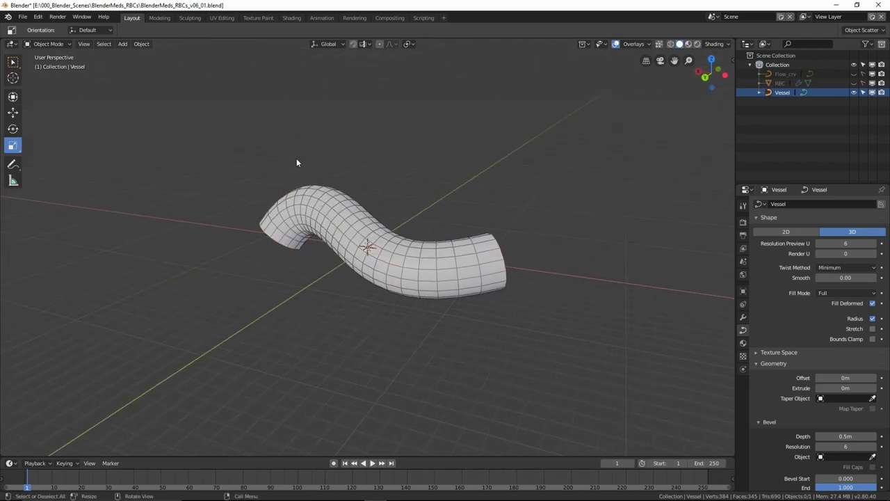
{"action": "key", "text": "shift+a"}
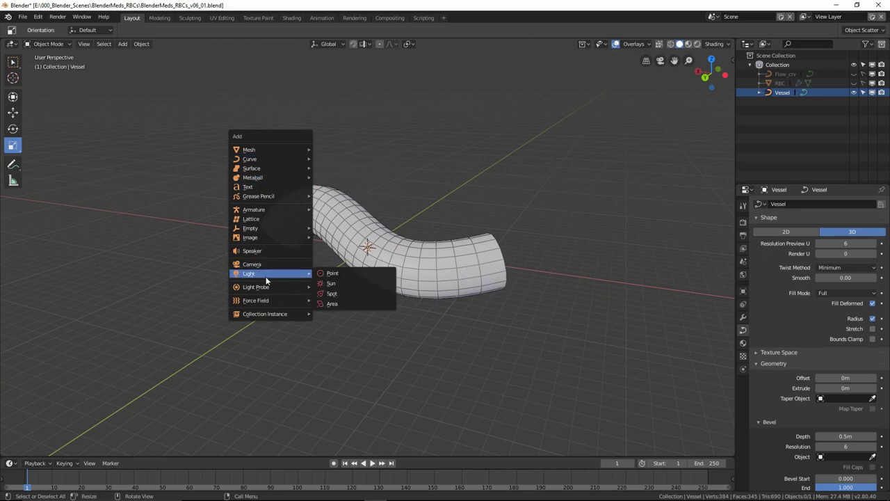
{"action": "left_click", "coordinate": [263, 265]}
{"action": "middle_click_drag", "start_coordinate": [330, 188], "coordinate": [423, 173]}
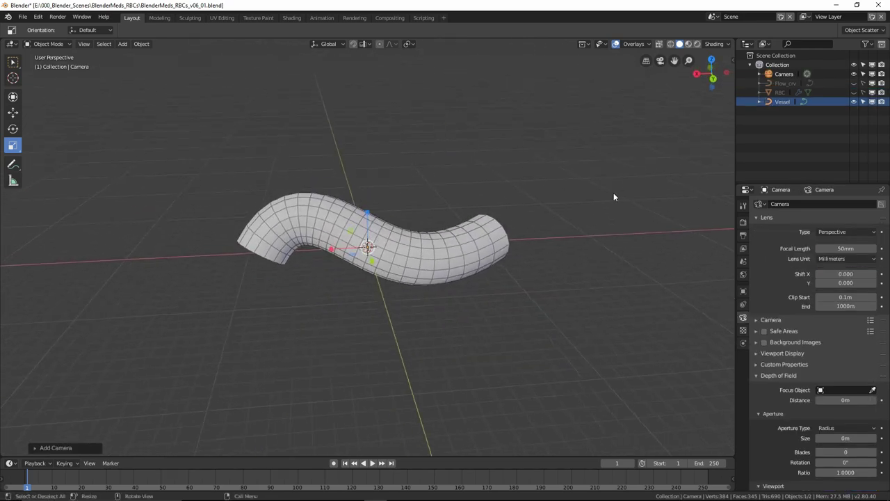
- Enable Lock Camera to View and switch to the camera's view
{"action": "key", "text": "n"}
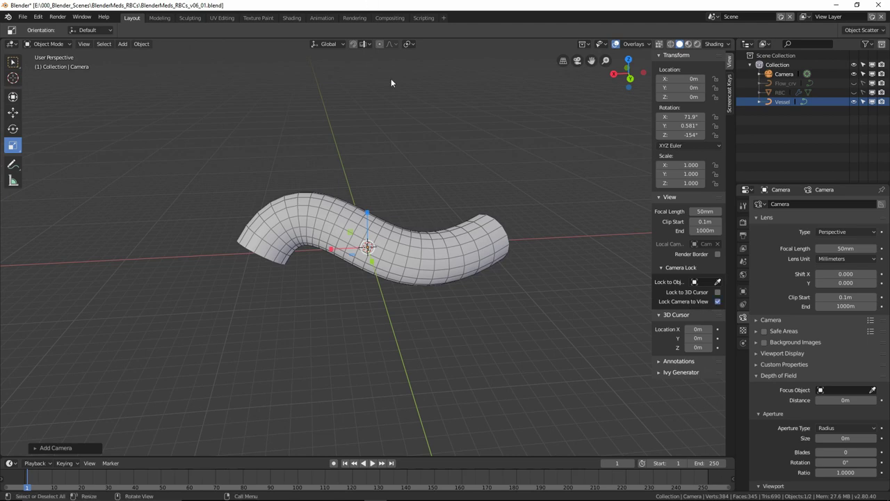
{"action": "scroll", "coordinate": [408, 147], "scroll_direction": "up", "scroll_amount": 6}
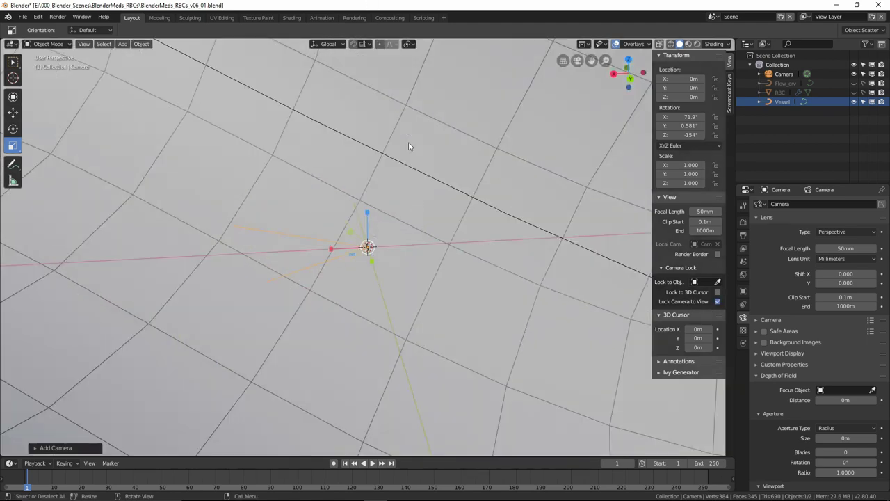
{"action": "key", "text": "KP_0"}
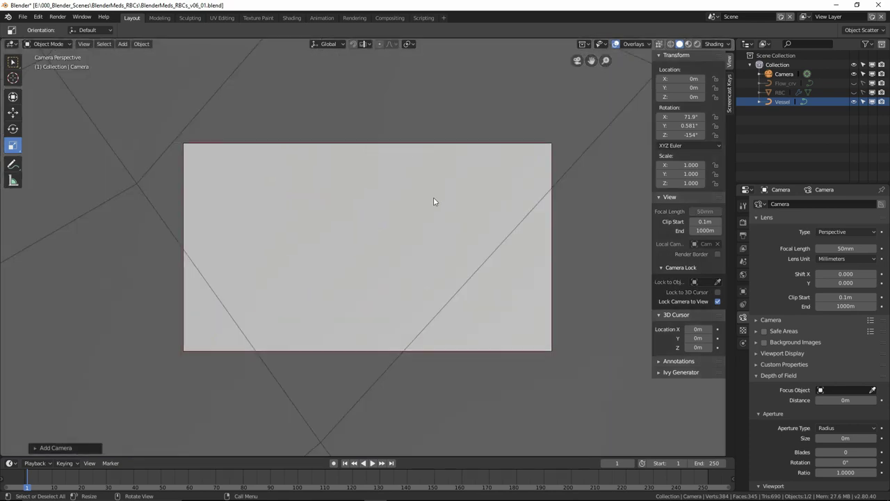
- Position the camera at the vessel's opening so that the frame looks down the inside of the curved tube
{"action": "middle_click_drag", "start_coordinate": [448, 203], "coordinate": [397, 194]}
{"action": "scroll", "coordinate": [395, 194], "scroll_direction": "down", "scroll_amount": 5}
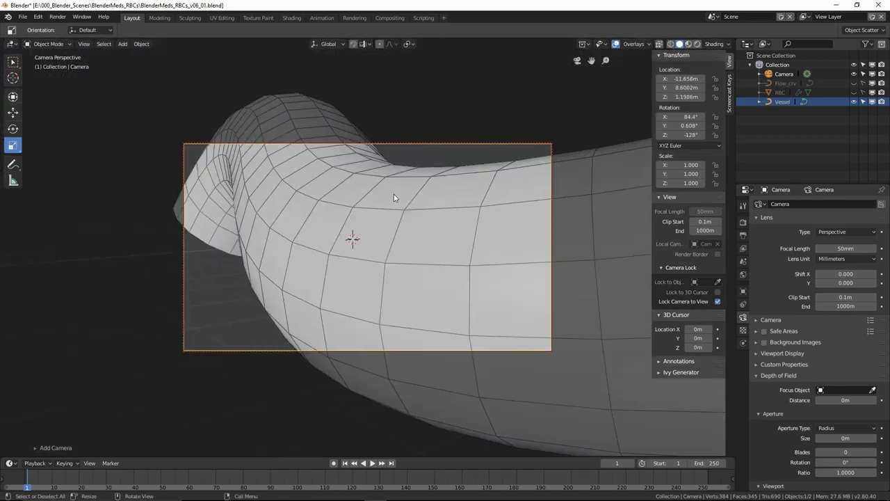
{"action": "middle_click_drag", "start_coordinate": [475, 222], "coordinate": [367, 184]}
{"action": "scroll", "coordinate": [425, 216], "scroll_direction": "up", "scroll_amount": 5}
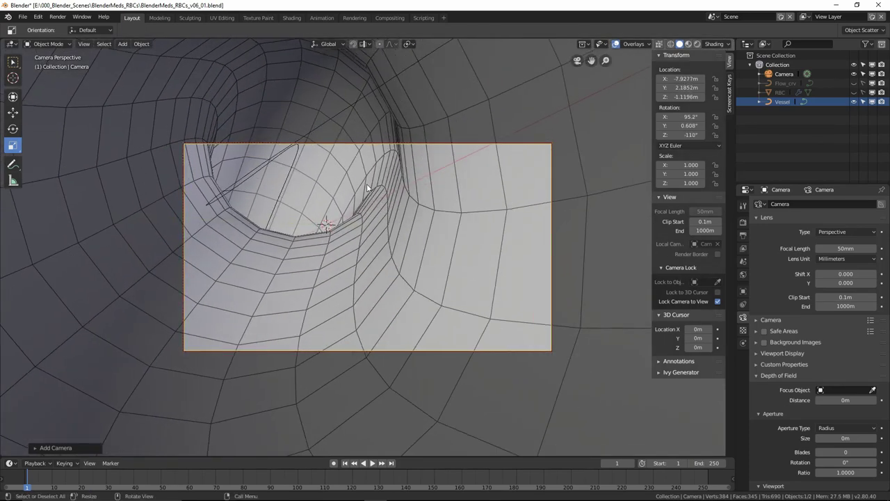
{"action": "middle_click_drag", "start_coordinate": [276, 181], "coordinate": [278, 186]}
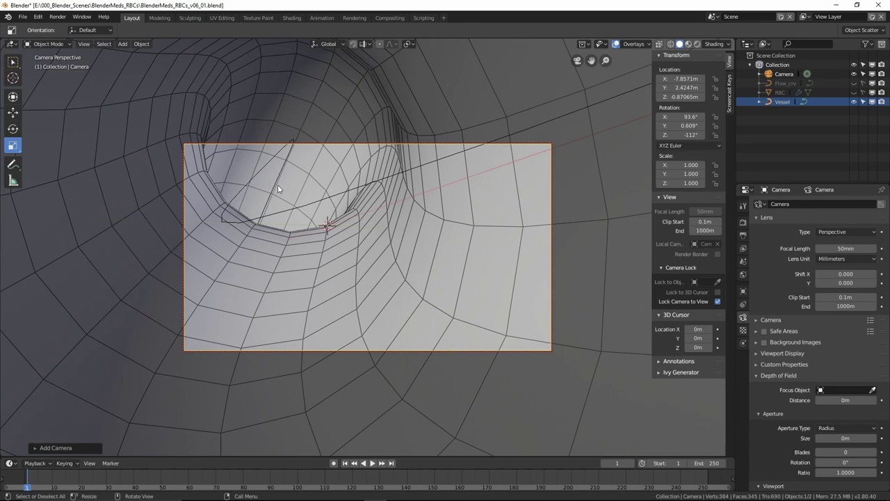
{"action": "scroll", "coordinate": [276, 183], "scroll_direction": "down", "scroll_amount": 8}
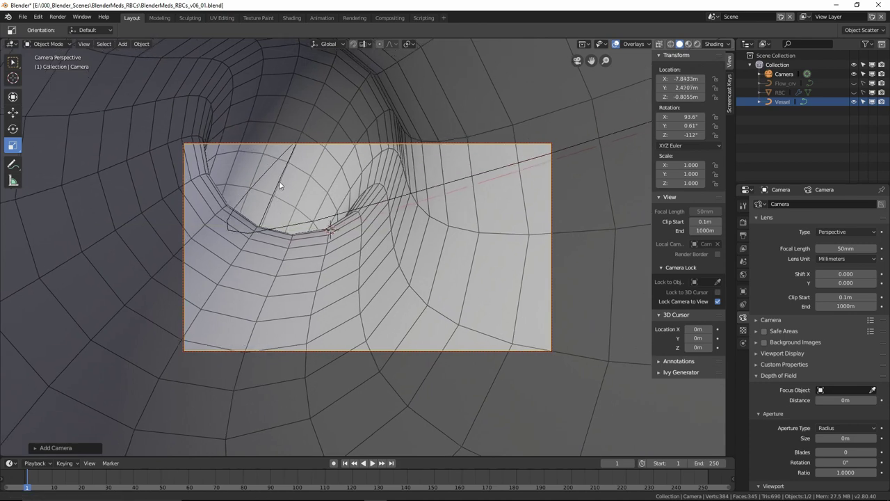
{"action": "scroll", "coordinate": [323, 208], "scroll_direction": "up", "scroll_amount": 7}
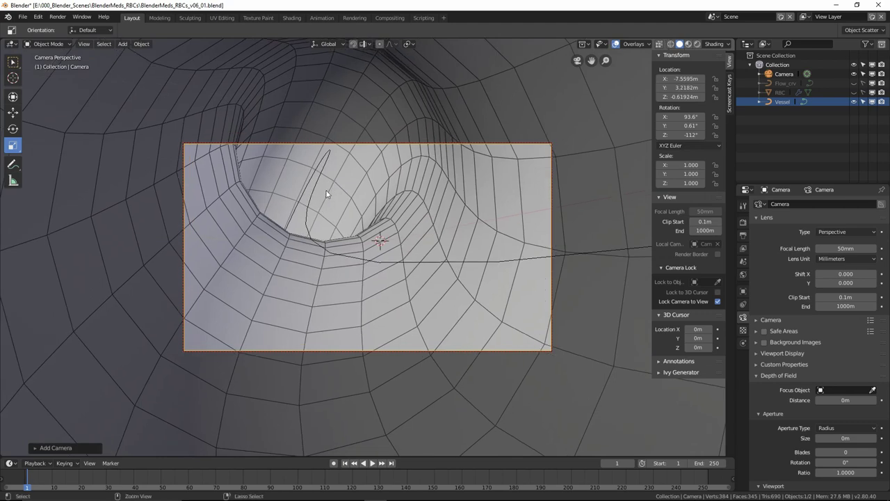
{"action": "mouse_move", "coordinate": [340, 184]}
{"action": "middle_mouse_down"}
{"action": "mouse_move", "coordinate": [322, 205]}
{"action": "mouse_move", "coordinate": [335, 200]}
{"action": "middle_mouse_up"}
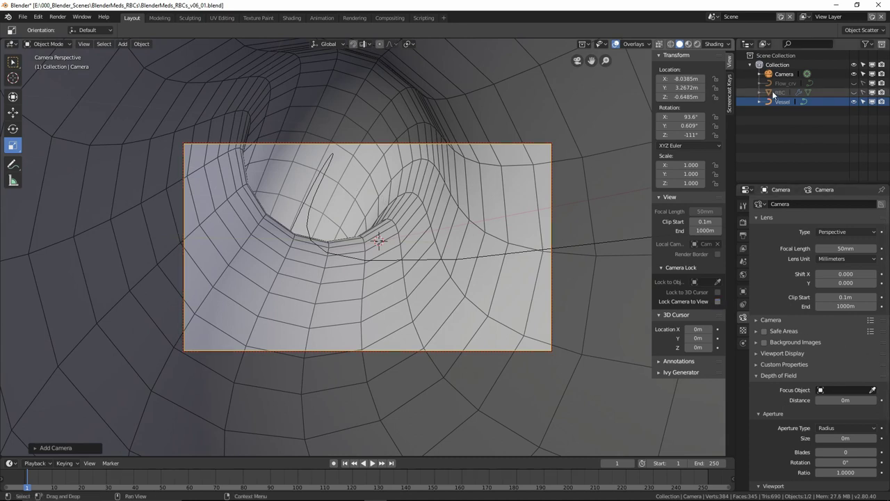
- Turn off Lock Camera to View, hide the camera and make it unselectable, and return to the perspective view
{"action": "left_click", "coordinate": [863, 74]}
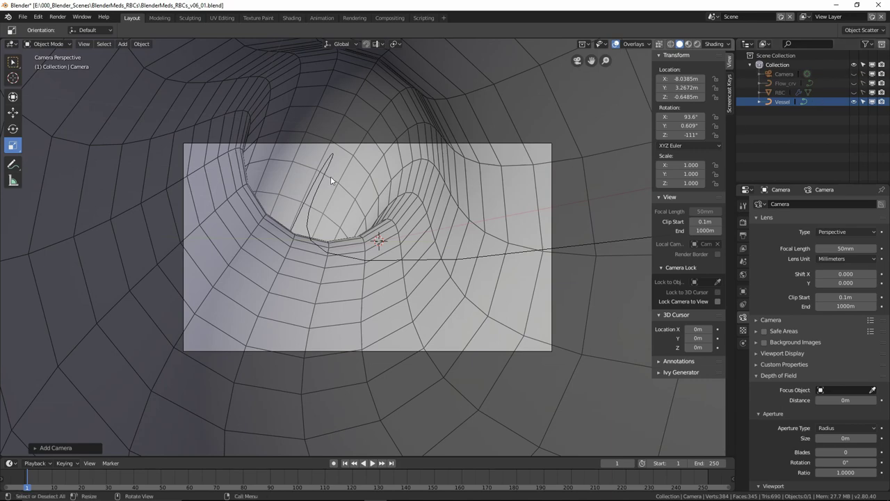
{"action": "middle_click_drag", "start_coordinate": [354, 201], "coordinate": [437, 235]}
{"action": "scroll", "coordinate": [437, 235], "scroll_direction": "down", "scroll_amount": 3}
{"action": "scroll", "coordinate": [344, 200], "scroll_direction": "down", "scroll_amount": 2}
- Convert the Vessel curve to a mesh, then deselect it to check the topology
{"action": "left_click", "coordinate": [346, 203]}
{"action": "middle_click_drag", "start_coordinate": [363, 148], "coordinate": [315, 91]}
{"action": "left_click", "coordinate": [142, 44]}
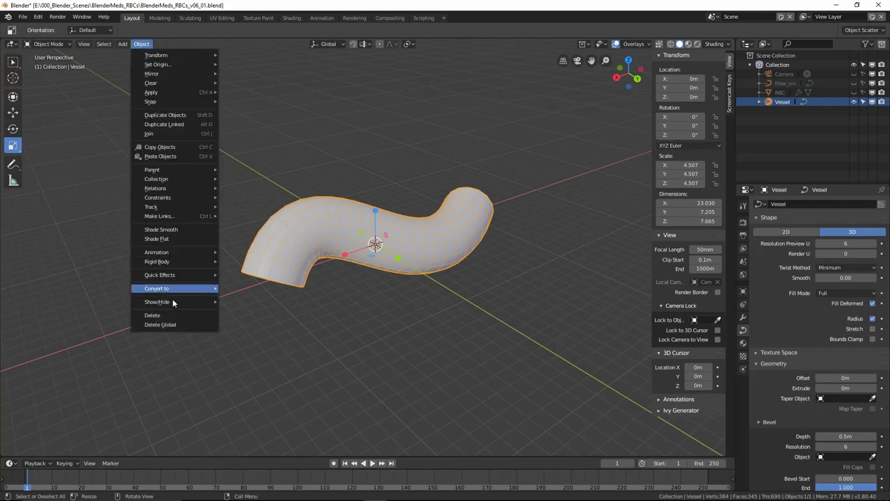
{"action": "mouse_move", "coordinate": [173, 286]}
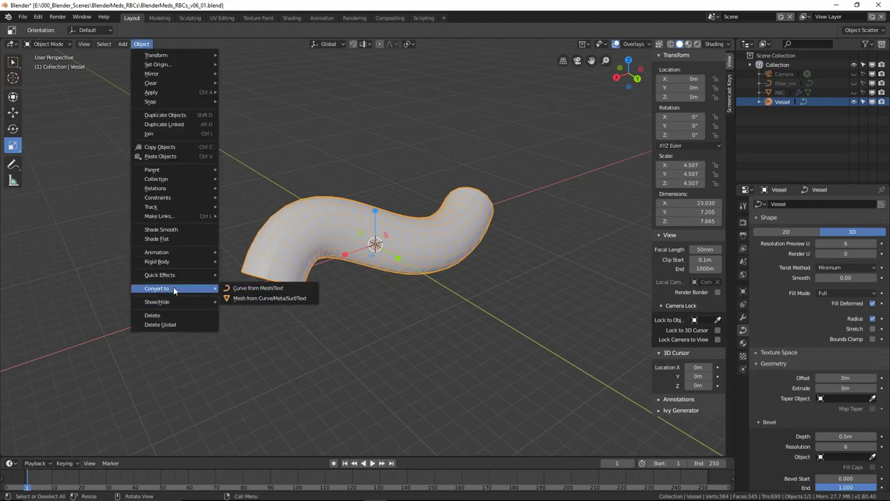
{"action": "left_click", "coordinate": [245, 297]}
{"action": "middle_click_drag", "start_coordinate": [466, 283], "coordinate": [383, 252]}
{"action": "scroll", "coordinate": [378, 261], "scroll_direction": "up", "scroll_amount": 3}
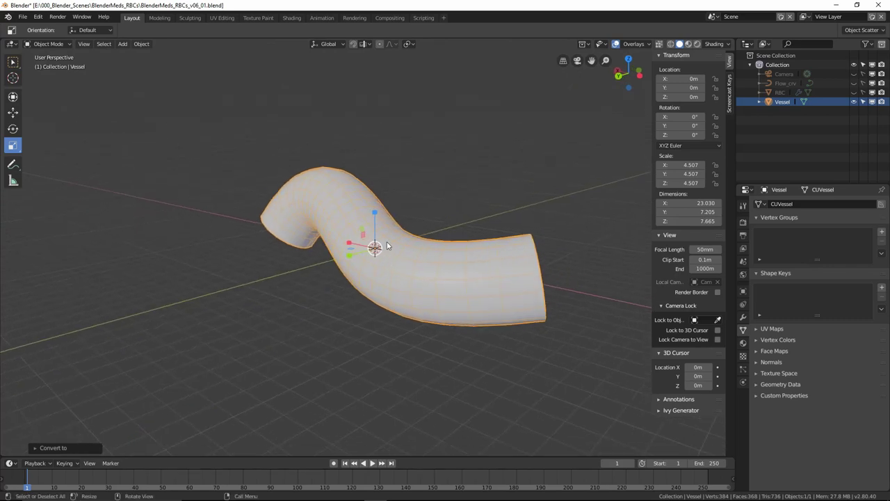
{"action": "key", "text": "alt+a"}
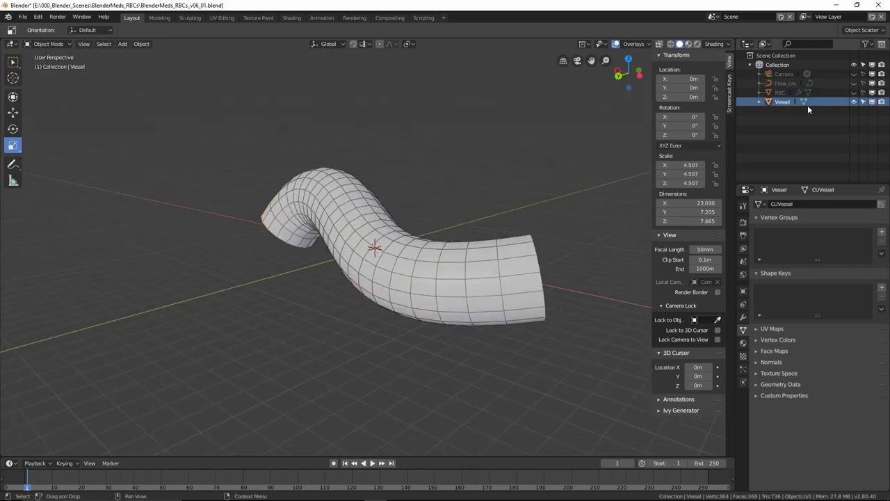
- Create a new material for the vessel mesh and name it Vessel
{"action": "left_click", "coordinate": [743, 342]}
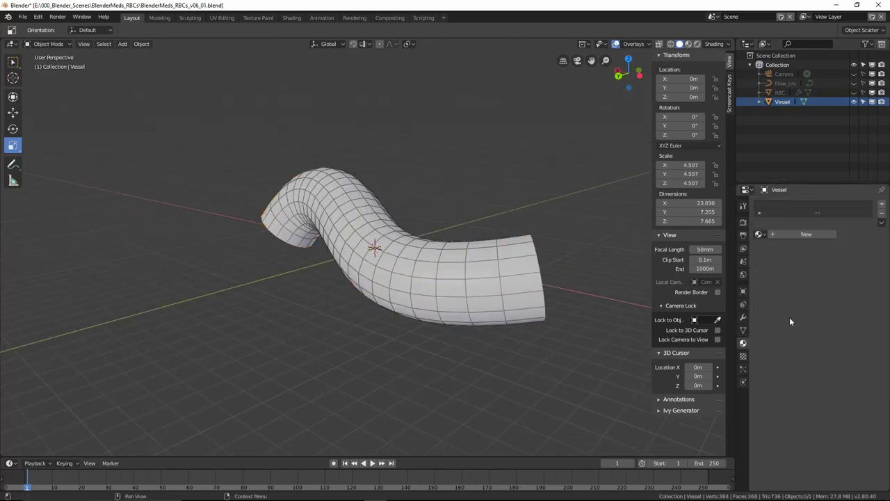
{"action": "left_click", "coordinate": [801, 234]}
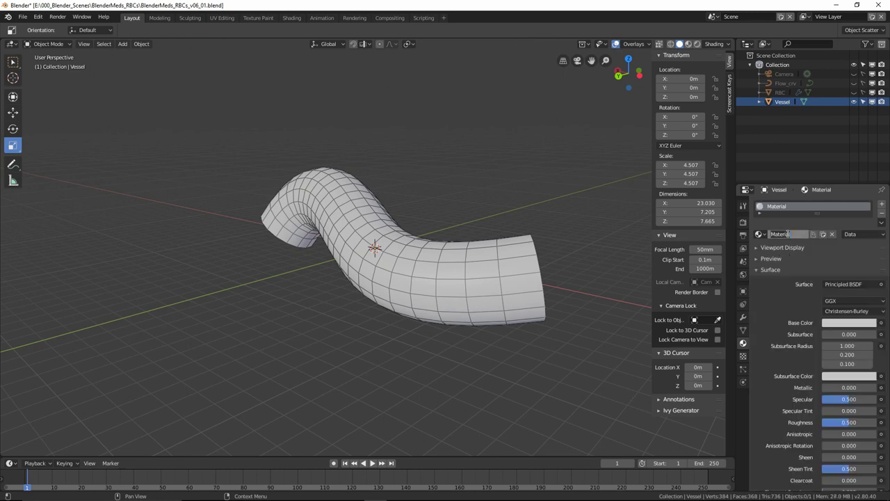
{"action": "type", "text": "Vessel"}
{"action": "key", "text": "Return"}
- Add a Displace modifier to the Vessel mesh
{"action": "middle_click_drag", "start_coordinate": [489, 217], "coordinate": [474, 255]}
{"action": "left_click", "coordinate": [474, 255]}
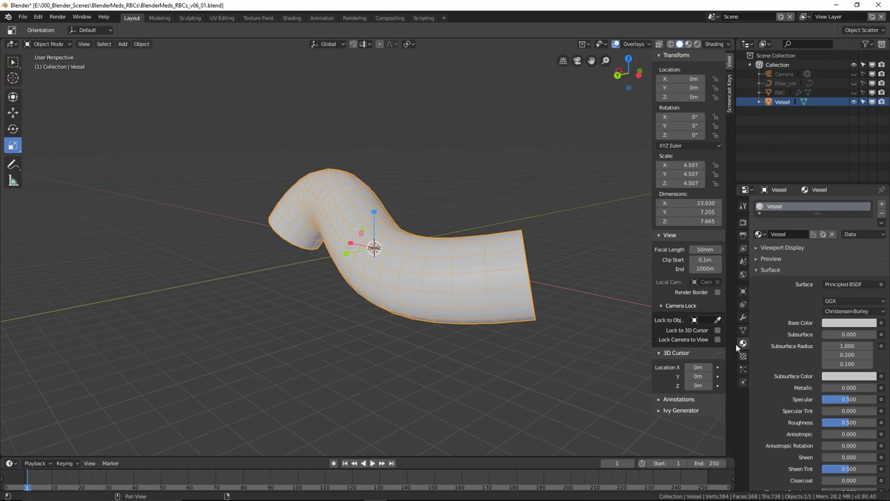
{"action": "left_click", "coordinate": [742, 318]}
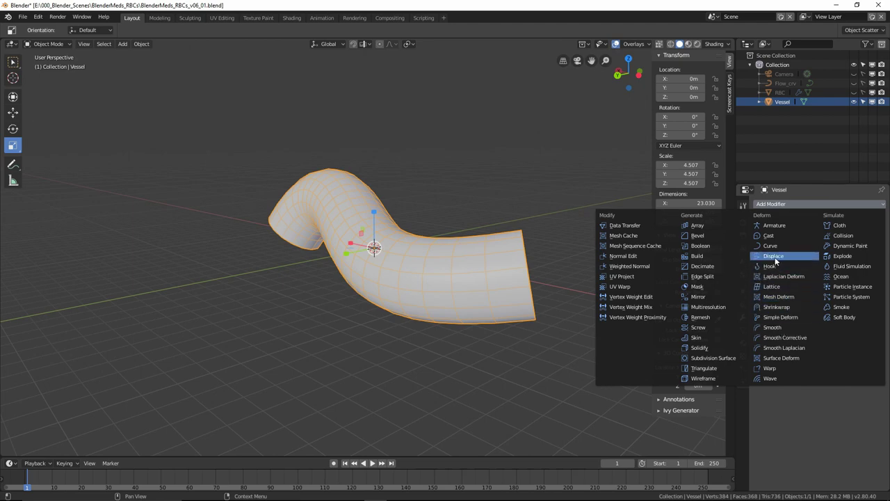
{"action": "left_click", "coordinate": [775, 257]}
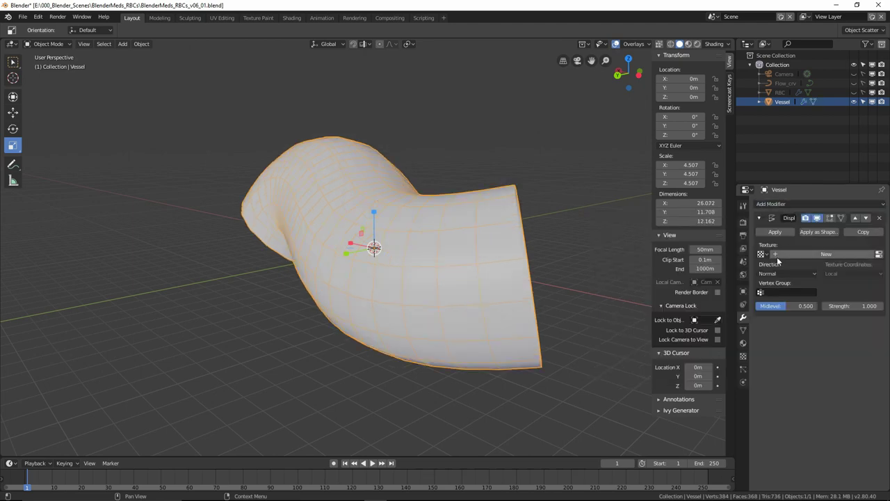
- Create a new texture for the Displace modifier and set its type to Clouds
{"action": "left_click", "coordinate": [879, 256]}
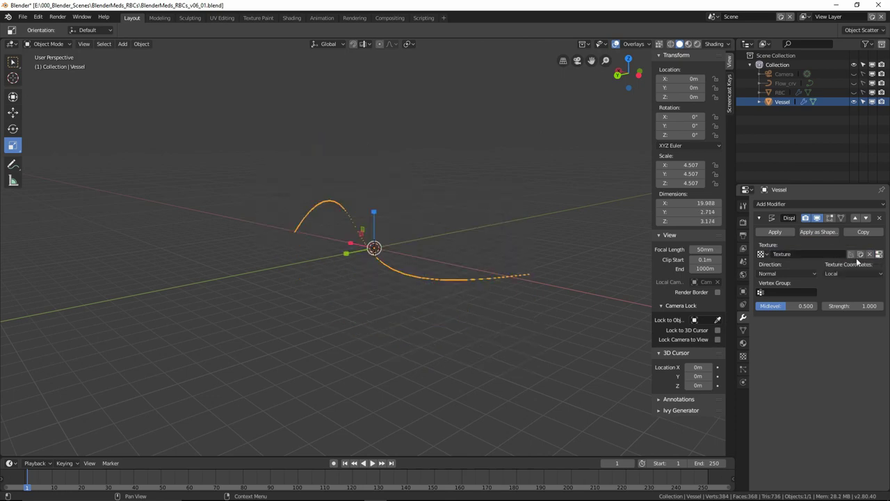
{"action": "left_click", "coordinate": [879, 255]}
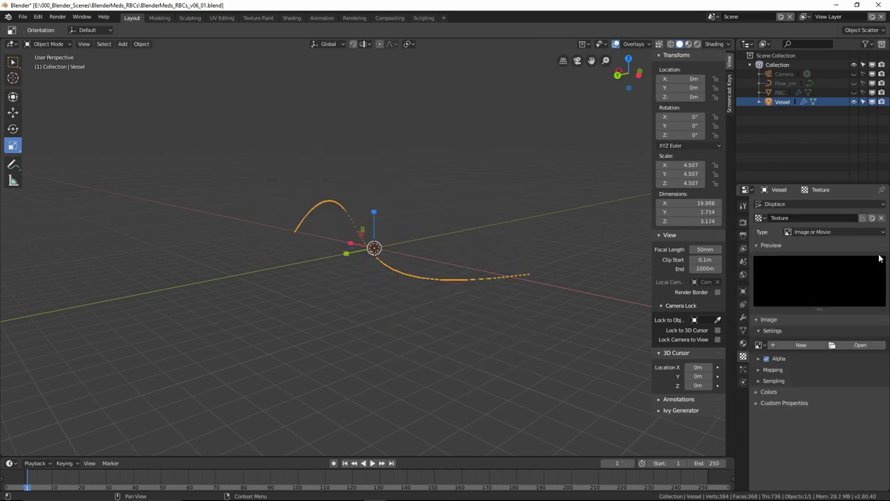
{"action": "left_click", "coordinate": [820, 232]}
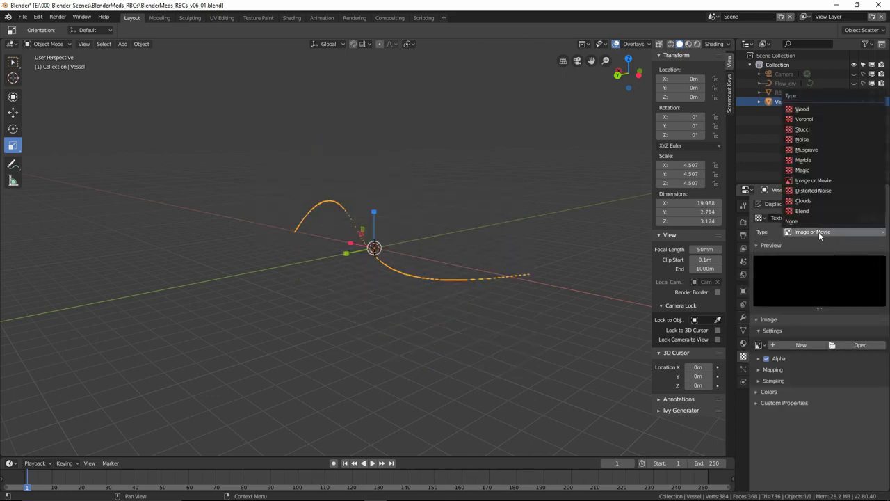
{"action": "left_click", "coordinate": [800, 201]}
{"action": "middle_click_drag", "start_coordinate": [359, 154], "coordinate": [415, 150]}
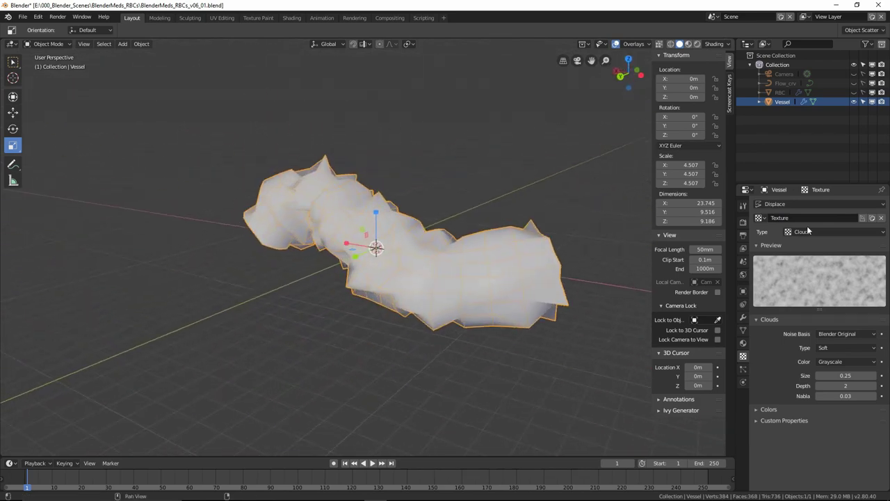
- Add a Subdivision Surface modifier to the vessel with 2 viewport subdivisions and place it above the Displace modifier
{"action": "left_click", "coordinate": [743, 318]}
{"action": "left_click", "coordinate": [801, 204]}
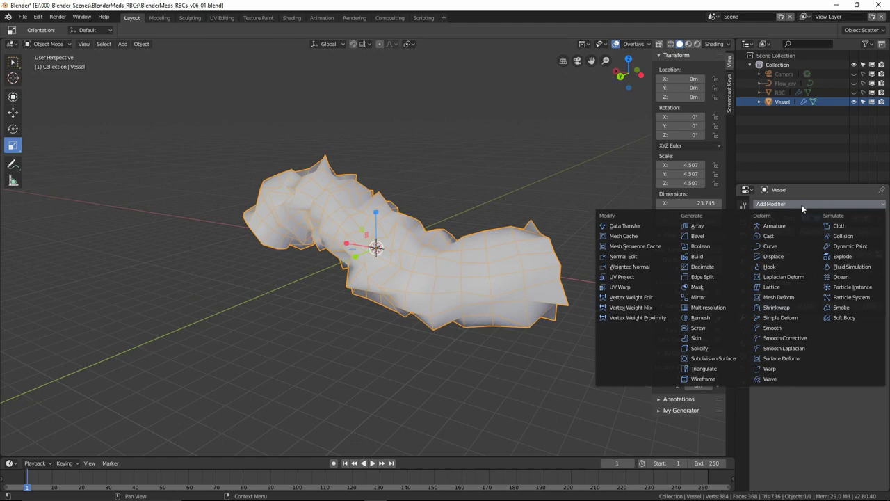
{"action": "left_click", "coordinate": [726, 357]}
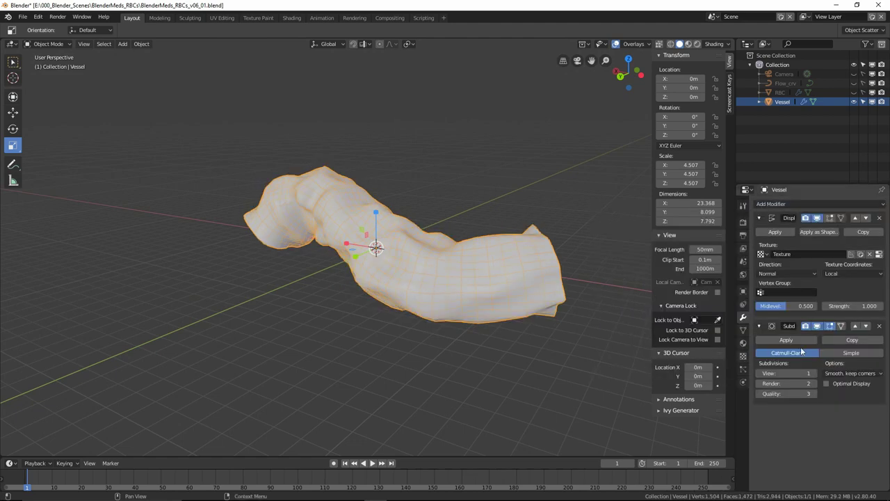
{"action": "left_click", "coordinate": [818, 373]}
{"action": "middle_click_drag", "start_coordinate": [446, 289], "coordinate": [367, 276]}
{"action": "left_click", "coordinate": [373, 306]}
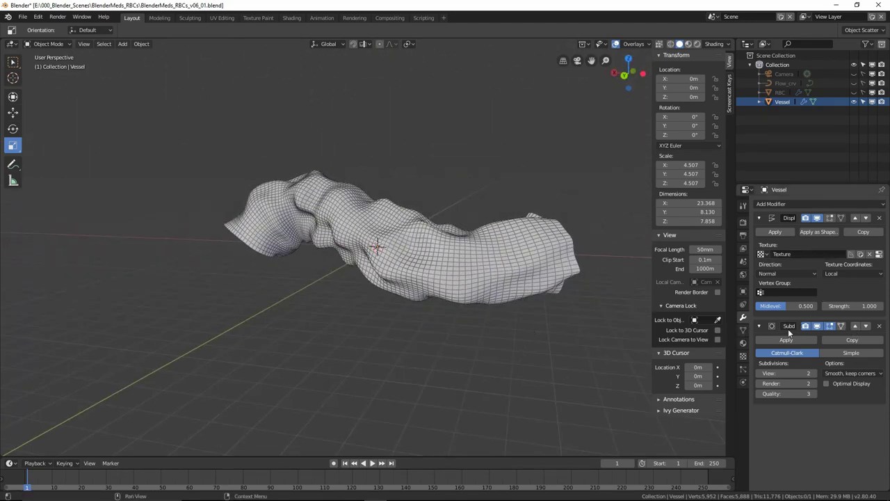
{"action": "left_click", "coordinate": [856, 326]}
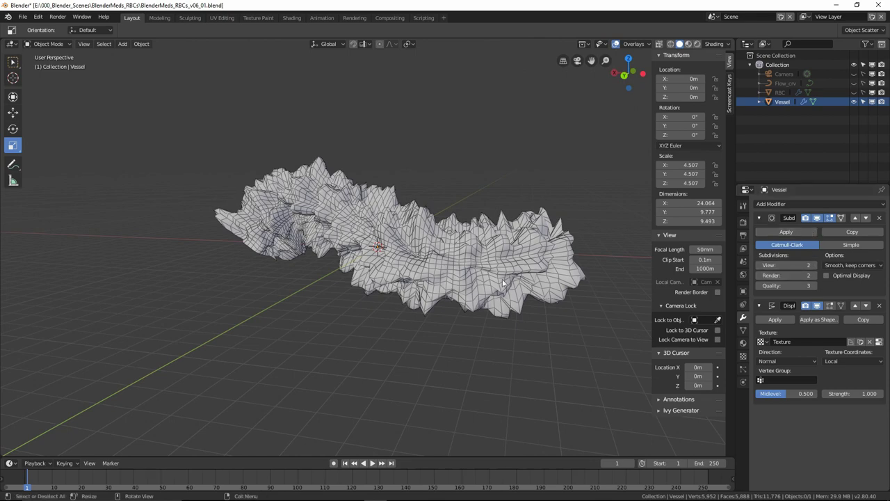
- Set the vessel's Displace modifier strength to 0.2 and check the vessel interior through the camera
{"action": "middle_click_drag", "start_coordinate": [392, 201], "coordinate": [410, 221]}
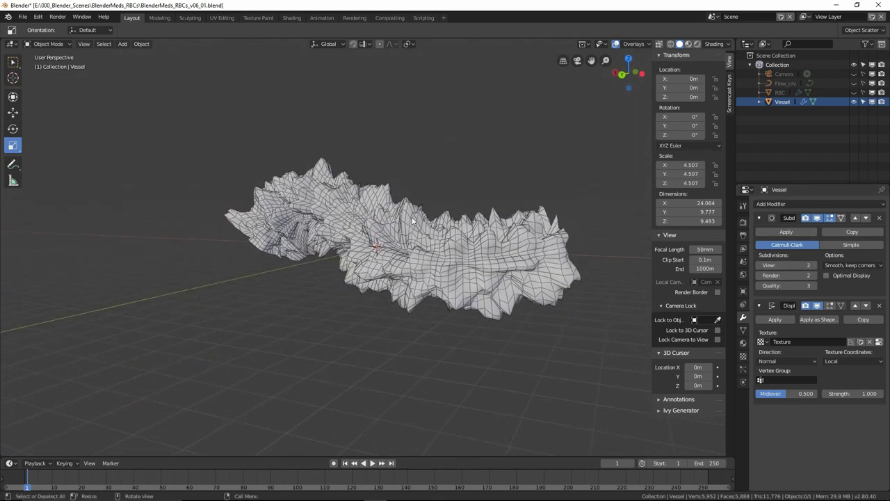
{"action": "scroll", "coordinate": [413, 222], "scroll_direction": "up", "scroll_amount": 3}
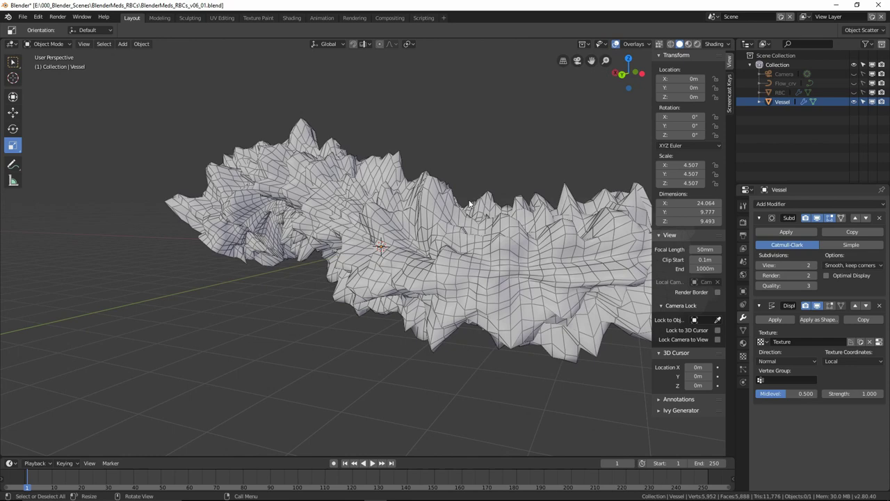
{"action": "middle_click_drag", "start_coordinate": [485, 149], "coordinate": [465, 150]}
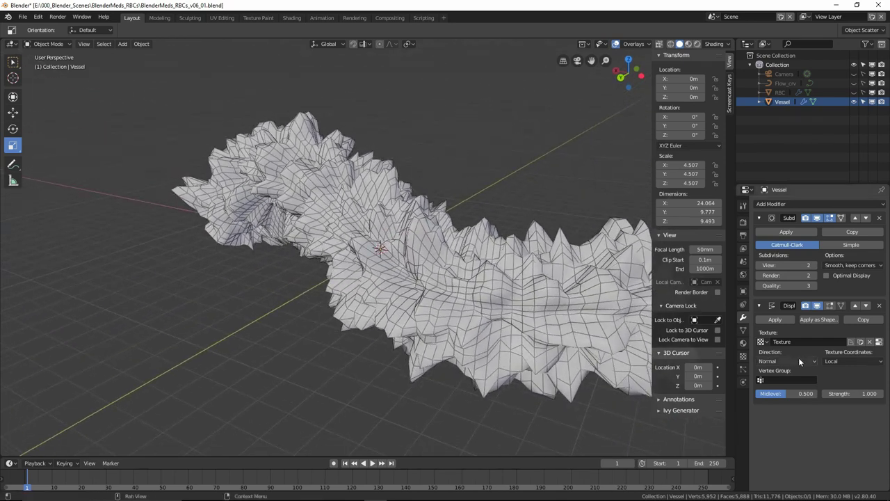
{"action": "left_click", "coordinate": [853, 393]}
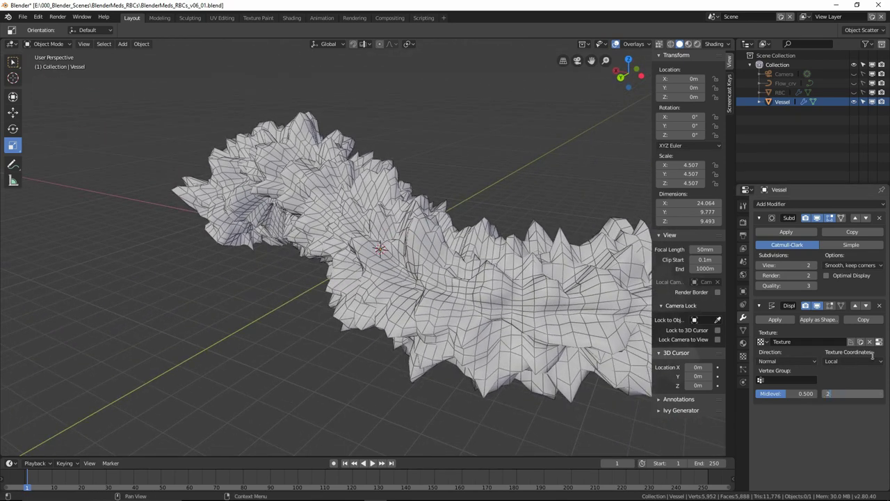
{"action": "type", "text": ".2"}
{"action": "key", "text": "Return"}
{"action": "middle_click_drag", "start_coordinate": [377, 151], "coordinate": [411, 173]}
{"action": "key", "text": "KP_0"}
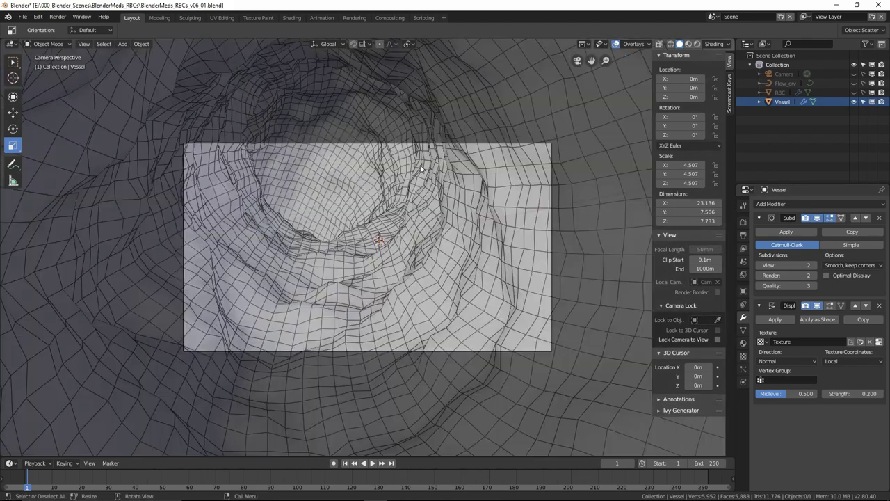
- Add a second Subdivision Surface modifier to the vessel after the Displace modifier and hide the wireframe overlay
{"action": "left_click", "coordinate": [461, 175]}
{"action": "left_click", "coordinate": [789, 203]}
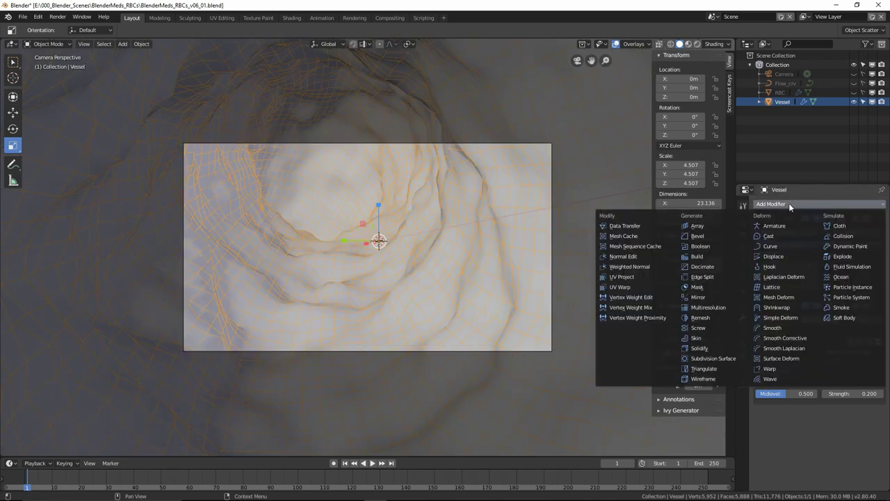
{"action": "left_click", "coordinate": [735, 358]}
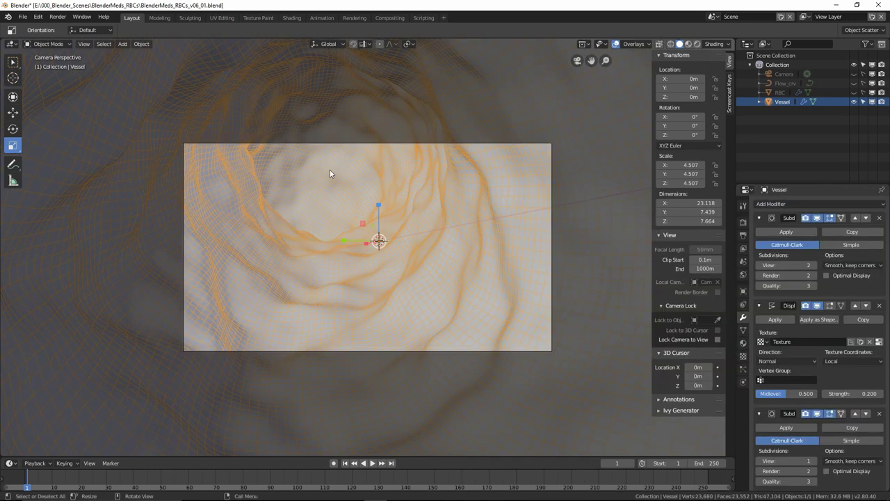
{"action": "left_click", "coordinate": [637, 44]}
{"action": "left_click", "coordinate": [582, 211]}
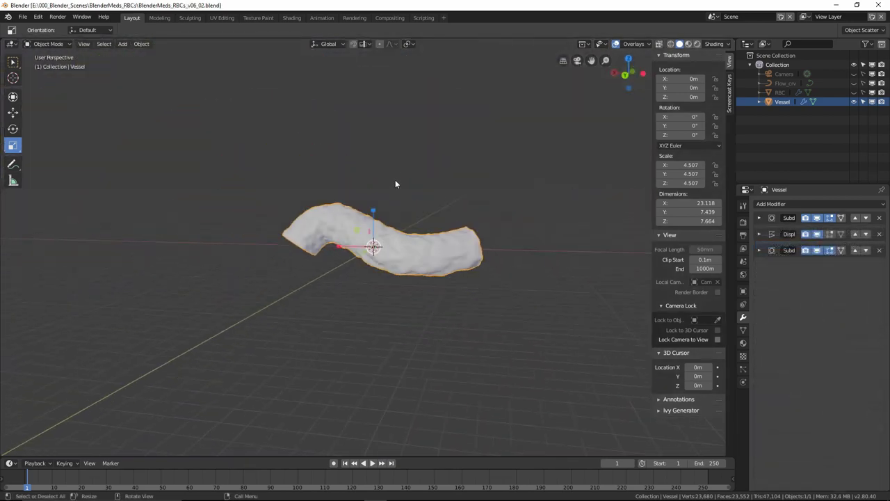
- Unhide the red blood cell and move it sideways inside the vessel, to about X -0.2 m and Y -2.39 m
{"action": "mouse_move", "coordinate": [395, 180]}
{"action": "middle_mouse_down"}
{"action": "mouse_move", "coordinate": [349, 187]}
{"action": "mouse_move", "coordinate": [396, 184]}
{"action": "middle_mouse_up"}
{"action": "left_click", "coordinate": [406, 183]}
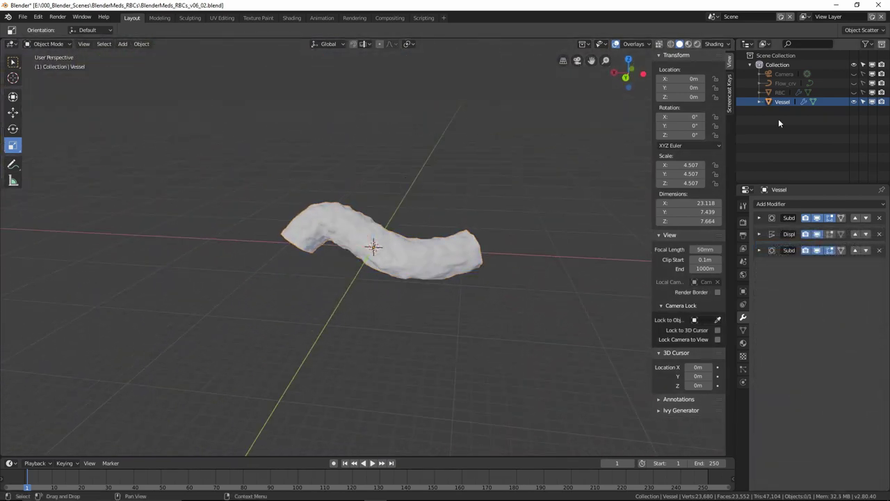
{"action": "left_click", "coordinate": [855, 92]}
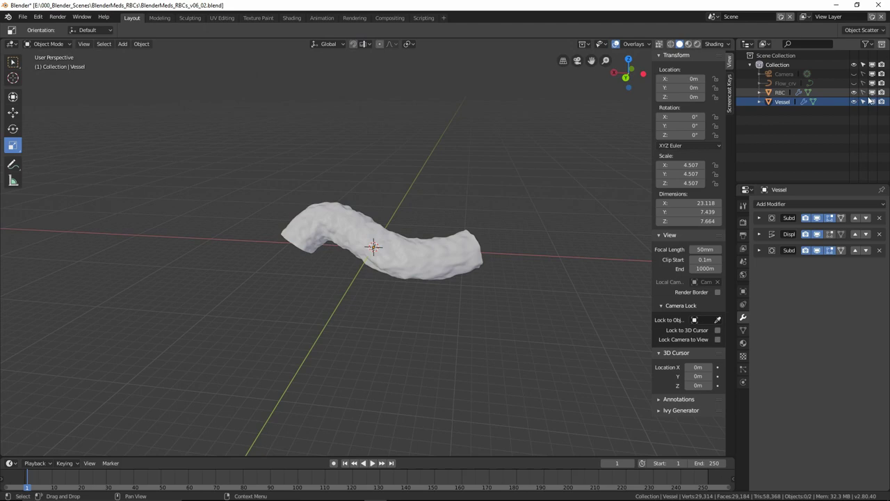
{"action": "middle_click_drag", "start_coordinate": [432, 166], "coordinate": [331, 185]}
{"action": "scroll", "coordinate": [330, 185], "scroll_direction": "up", "scroll_amount": 6}
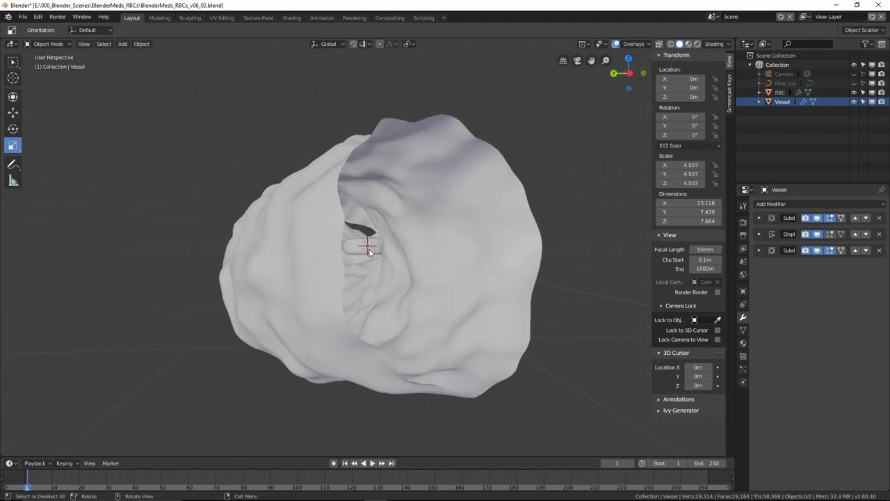
{"action": "left_click", "coordinate": [356, 254]}
{"action": "key", "text": "g"}
{"action": "left_click", "coordinate": [418, 247]}
- Add a UV sphere at the world origin, and show the flow curve instead of the vessel
{"action": "middle_click_drag", "start_coordinate": [431, 251], "coordinate": [237, 171]}
{"action": "scroll", "coordinate": [459, 229], "scroll_direction": "down", "scroll_amount": 5}
{"action": "left_click", "coordinate": [408, 163]}
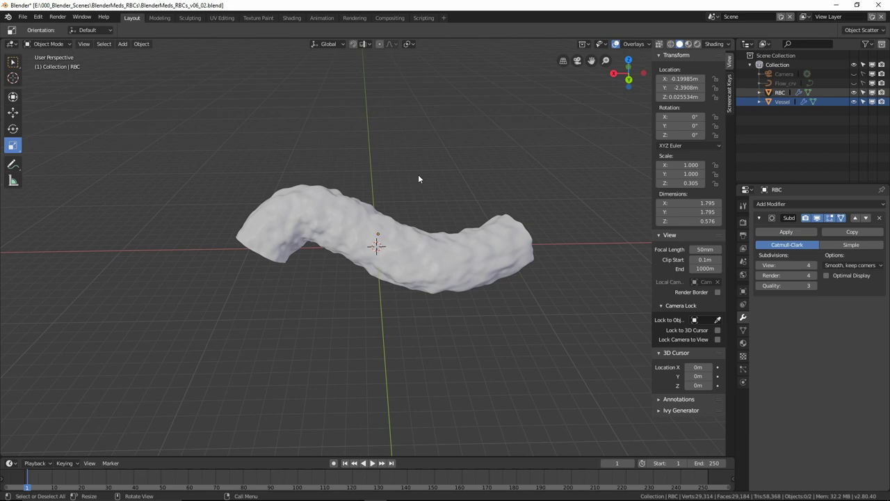
{"action": "key", "text": "shift+a"}
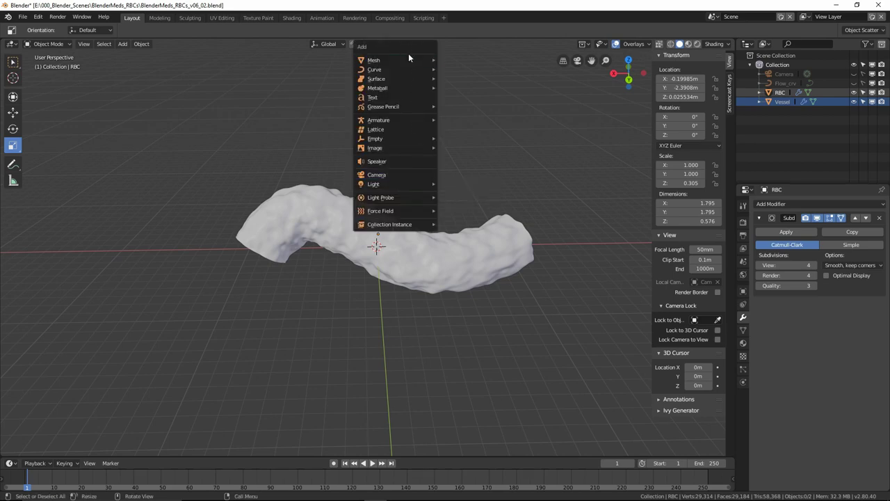
{"action": "mouse_move", "coordinate": [419, 61]}
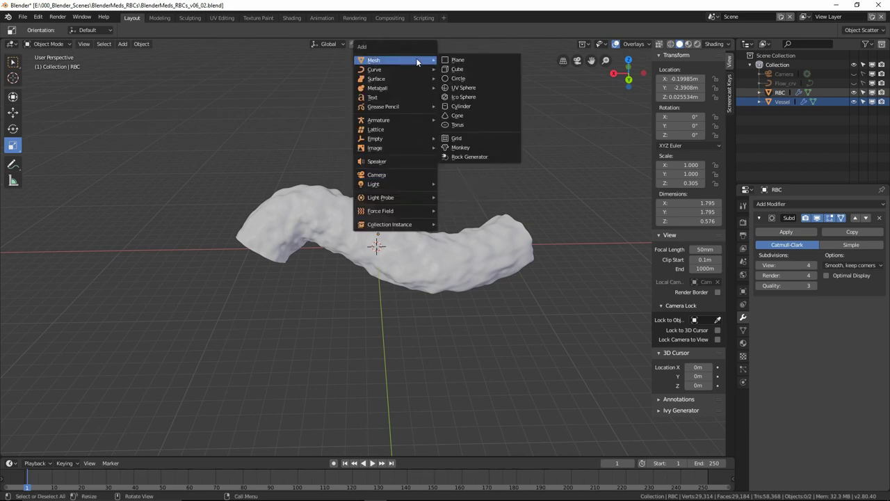
{"action": "left_click", "coordinate": [470, 88]}
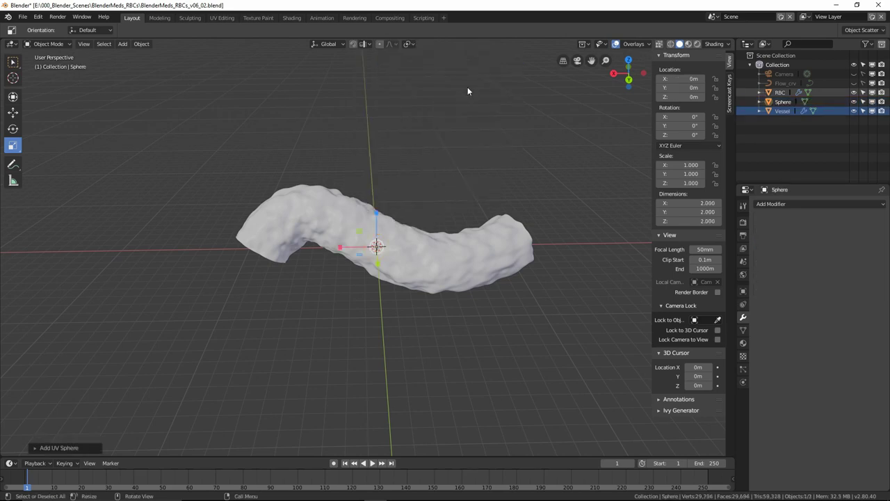
{"action": "left_click", "coordinate": [854, 111]}
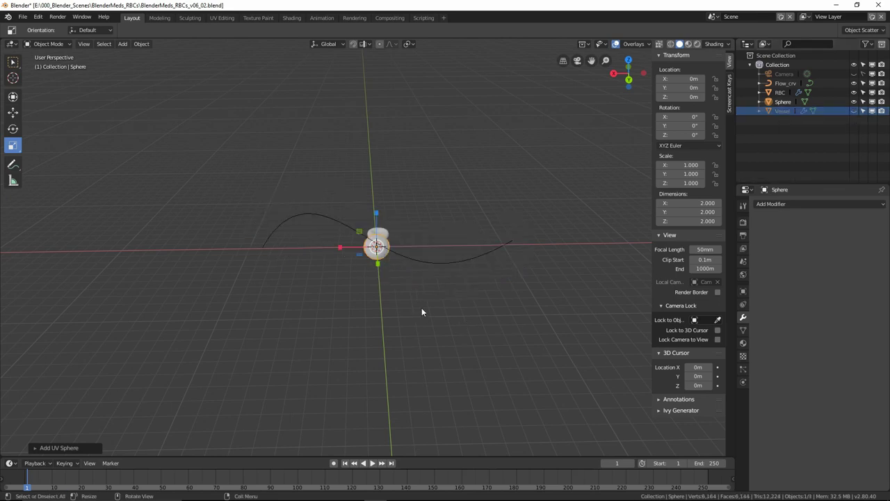
- Turn on vertex snapping and move the sphere along X to the start of the flow curve, at about 9.01 m
{"action": "left_click", "coordinate": [369, 44]}
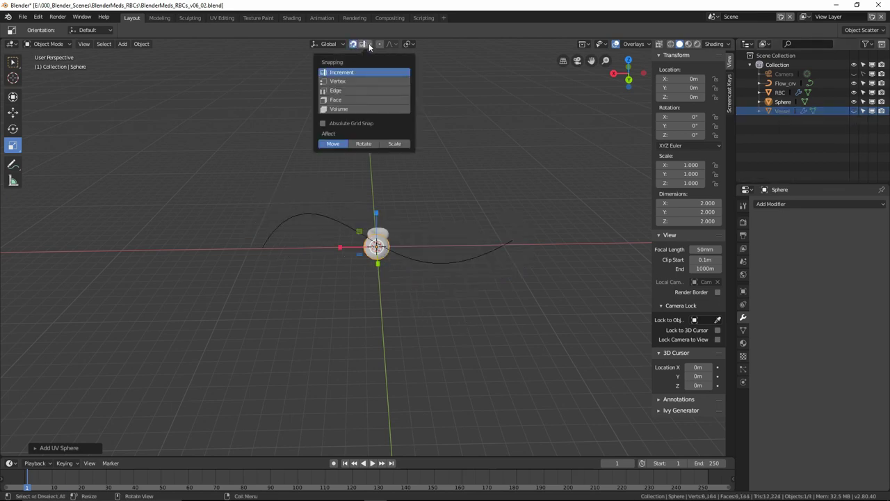
{"action": "left_click", "coordinate": [351, 81]}
{"action": "left_click", "coordinate": [352, 134]}
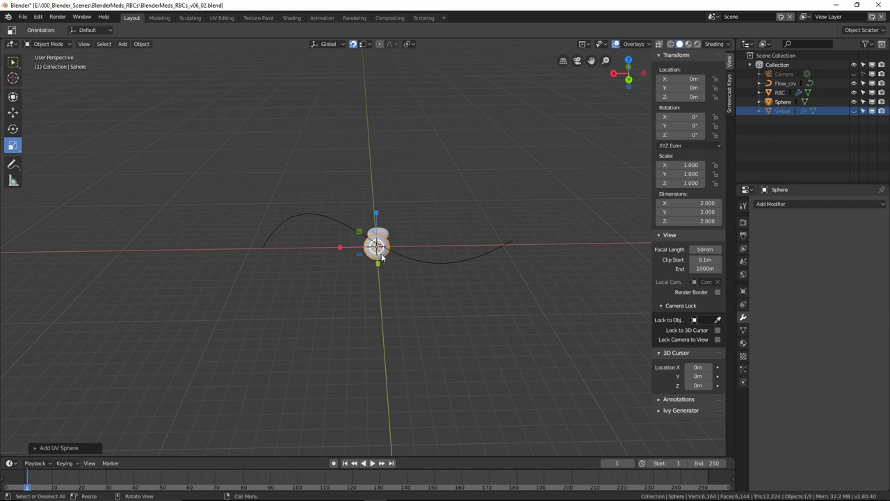
{"action": "left_click_drag", "start_coordinate": [382, 257], "coordinate": [263, 252]}
{"action": "mouse_move", "coordinate": [342, 296]}
{"action": "middle_mouse_down"}
{"action": "mouse_move", "coordinate": [302, 318]}
{"action": "mouse_move", "coordinate": [253, 314]}
{"action": "mouse_move", "coordinate": [347, 288]}
{"action": "middle_mouse_up"}
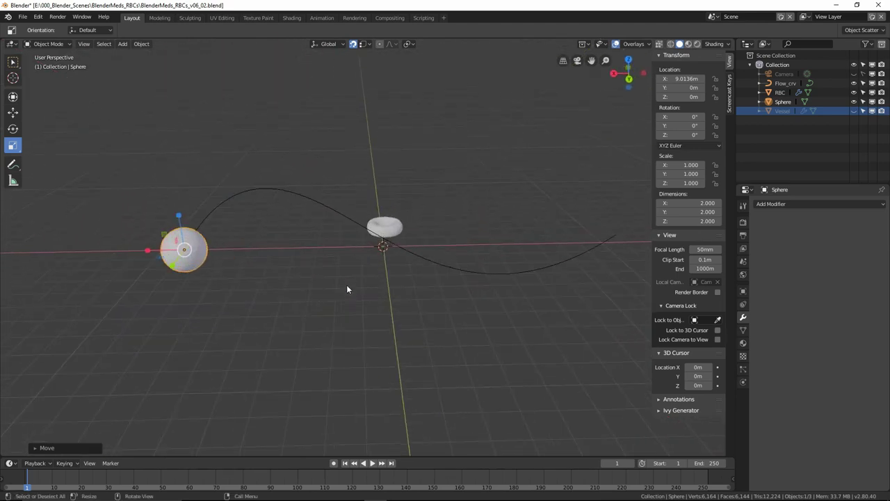
{"action": "scroll", "coordinate": [348, 288], "scroll_direction": "down", "scroll_amount": 2}
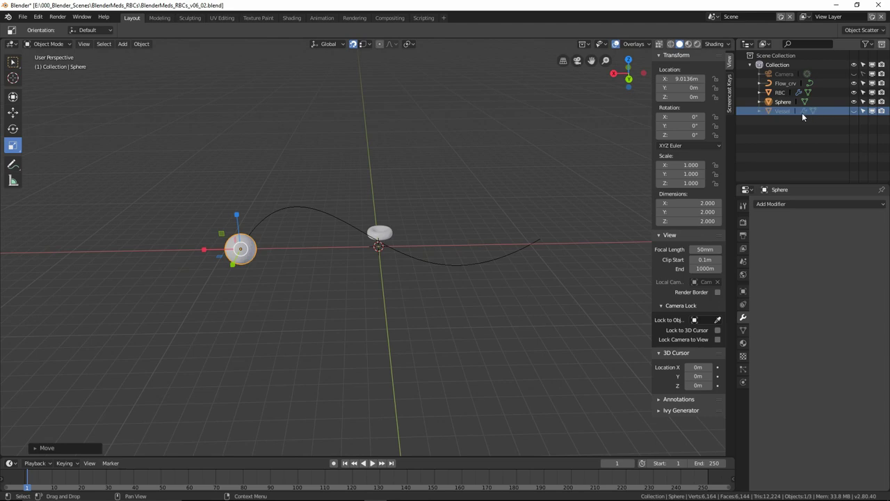
- Rename the sphere as Emitter
{"action": "left_click", "coordinate": [784, 103]}
{"action": "type", "text": "Emitter"}
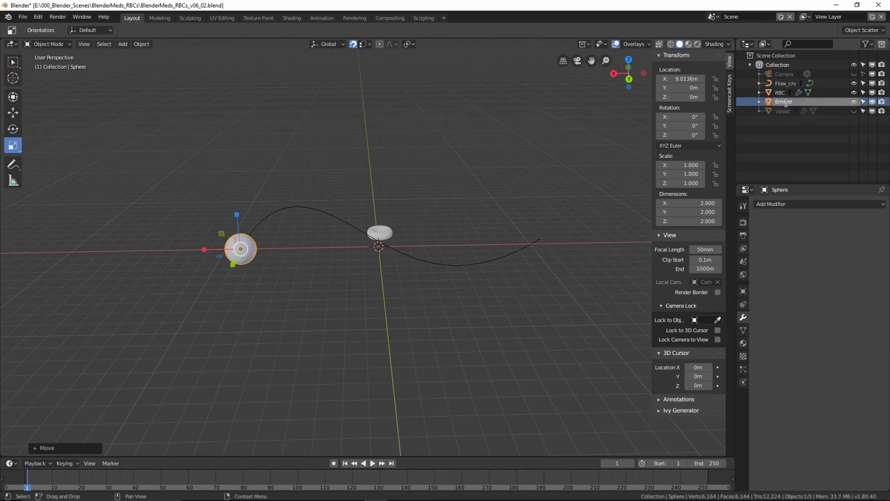
{"action": "key", "text": "Return"}
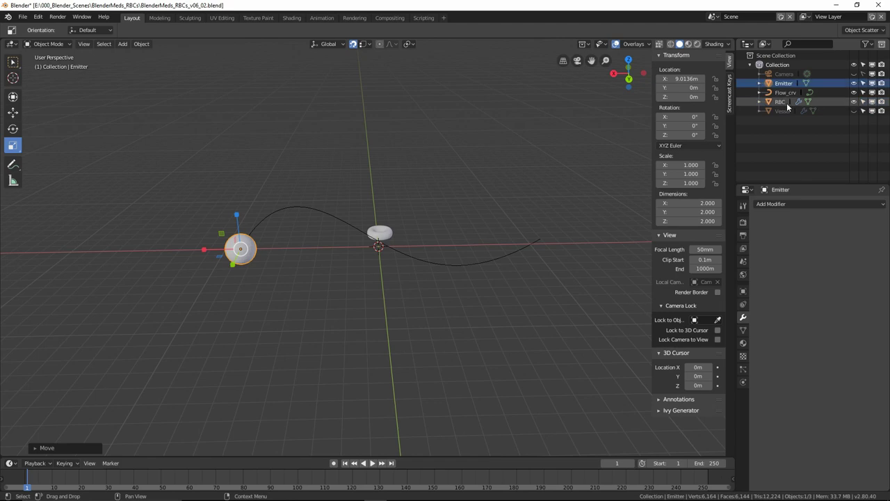
- Add a new particle system to the Emitter sphere and play the animation to preview the particles
{"action": "left_click", "coordinate": [394, 188]}
{"action": "middle_click_drag", "start_coordinate": [394, 188], "coordinate": [282, 221]}
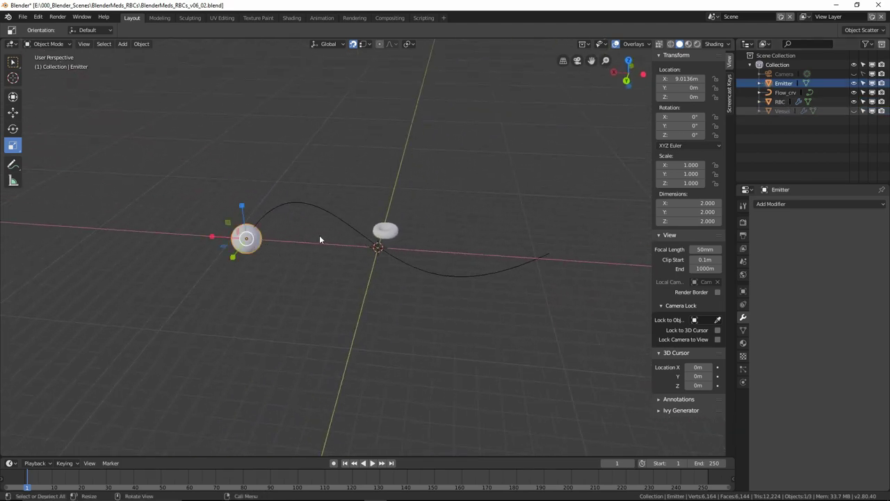
{"action": "left_click", "coordinate": [743, 370]}
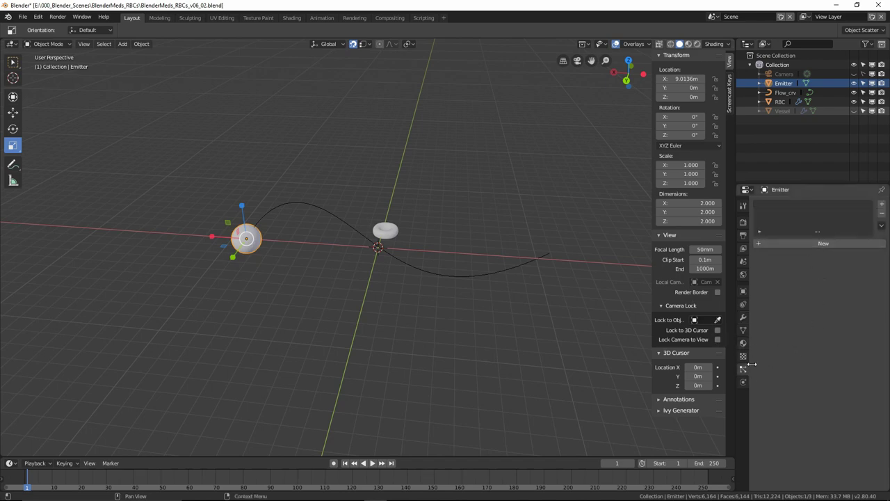
{"action": "left_click", "coordinate": [814, 244]}
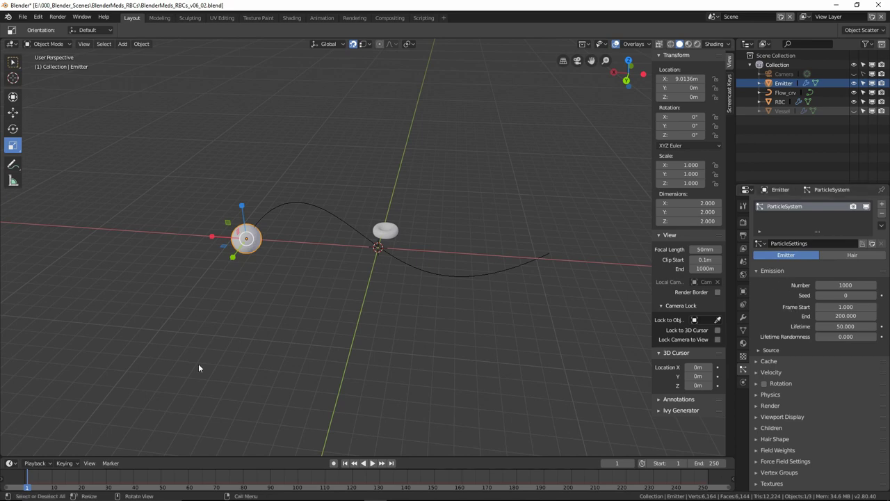
{"action": "left_click", "coordinate": [372, 463]}
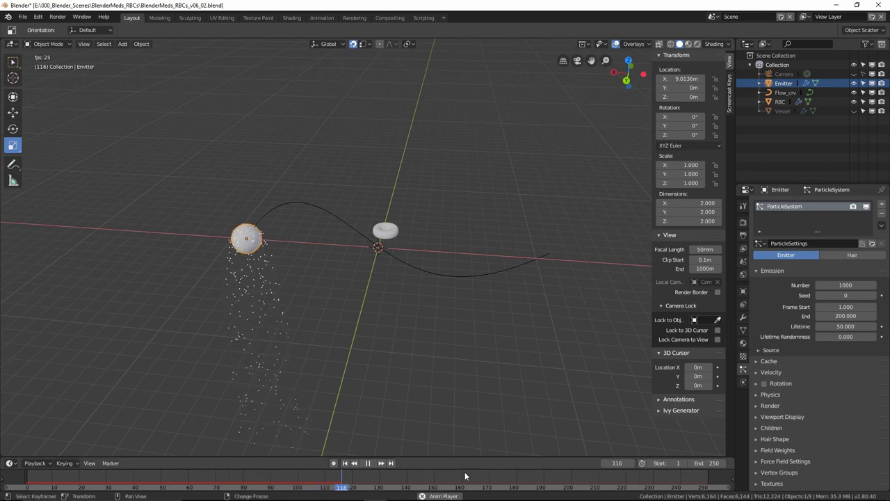
{"action": "left_click", "coordinate": [368, 463]}
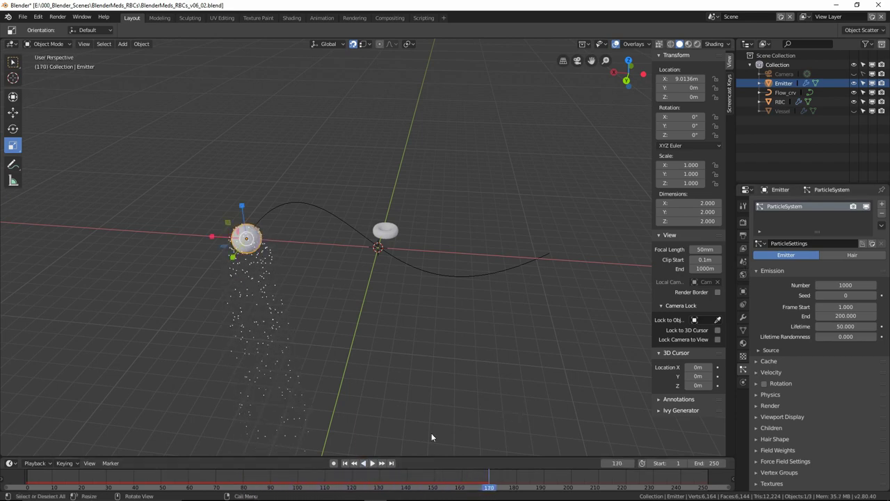
- Turn off gravity for the scene and replay the particle animation from the first frame
{"action": "left_click", "coordinate": [744, 275]}
{"action": "left_click", "coordinate": [743, 262]}
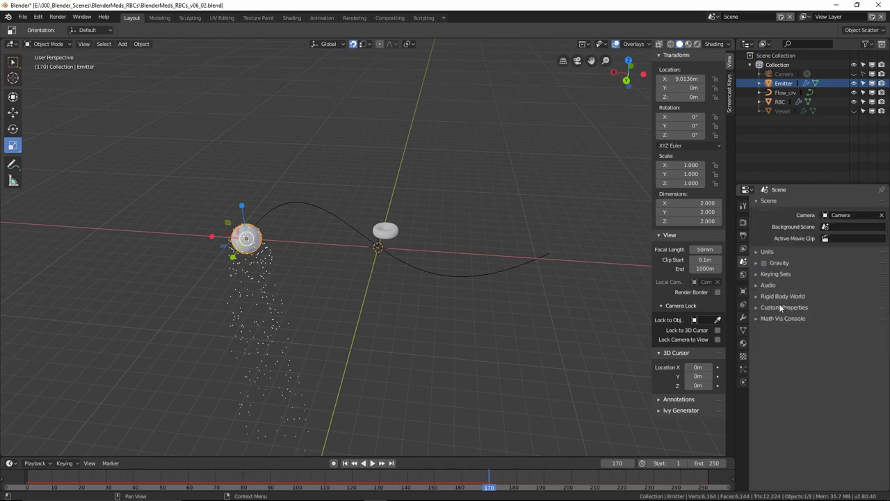
{"action": "left_click", "coordinate": [346, 463]}
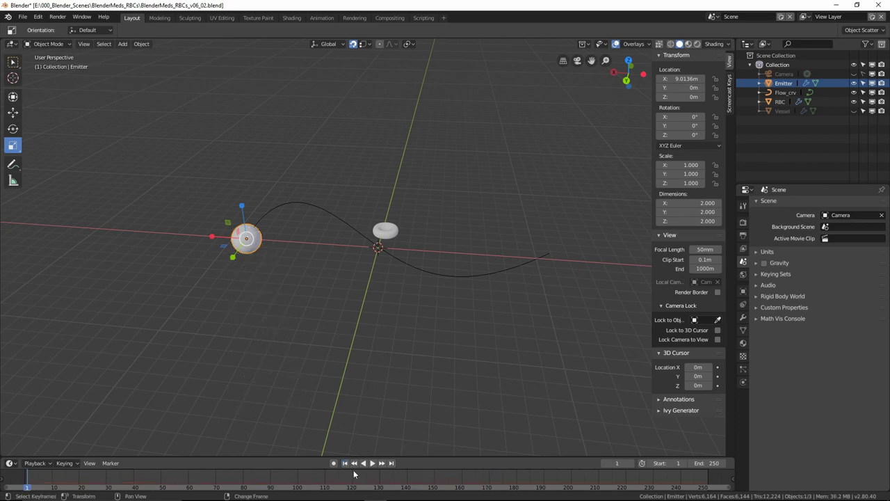
{"action": "left_click", "coordinate": [372, 464]}
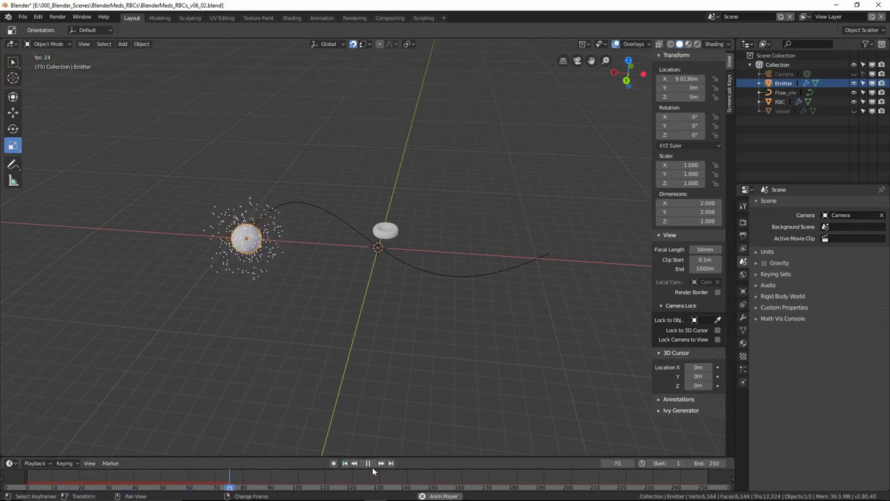
{"action": "left_click", "coordinate": [368, 463]}
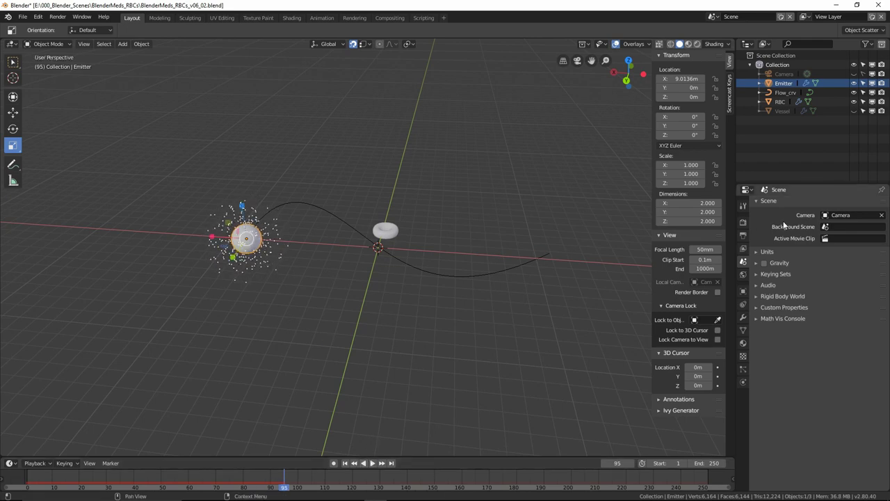
- Set the particles' normal velocity to 0, replay the animation from the start and return to frame 1
{"action": "left_click", "coordinate": [743, 371]}
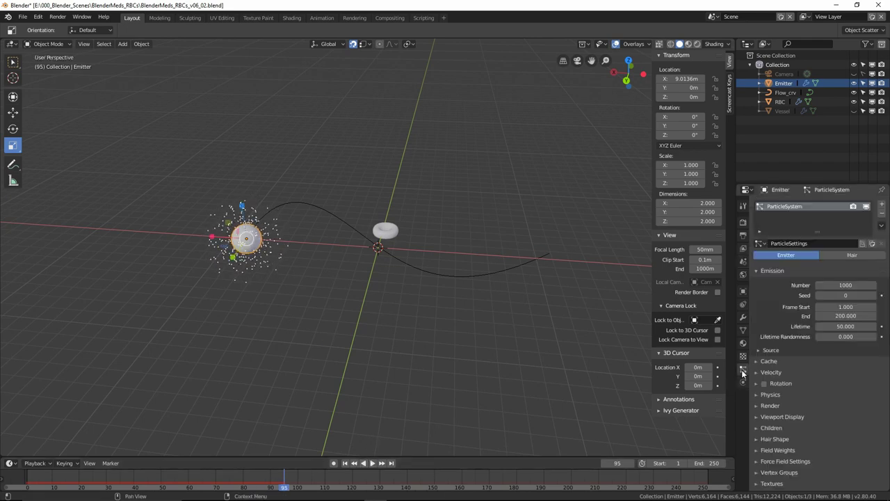
{"action": "left_click", "coordinate": [757, 372]}
{"action": "left_click", "coordinate": [831, 387]}
{"action": "key", "text": "Return"}
{"action": "left_click", "coordinate": [345, 463]}
{"action": "left_click", "coordinate": [373, 463]}
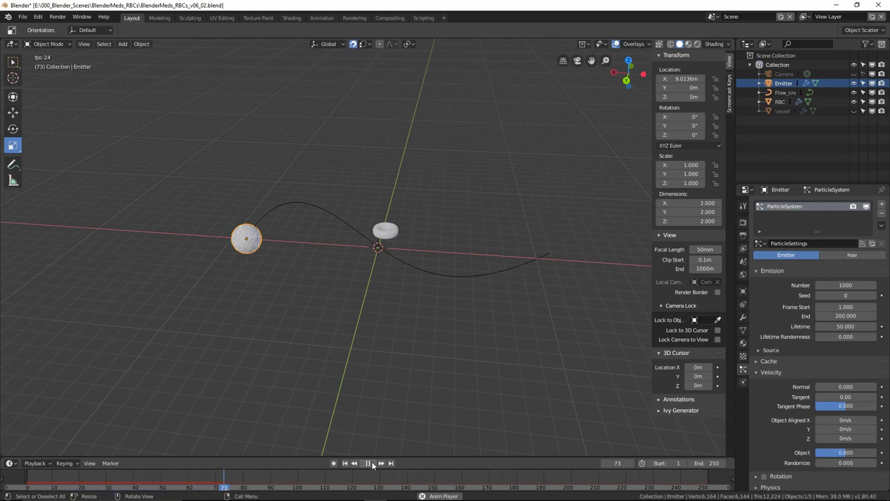
{"action": "left_click", "coordinate": [368, 463]}
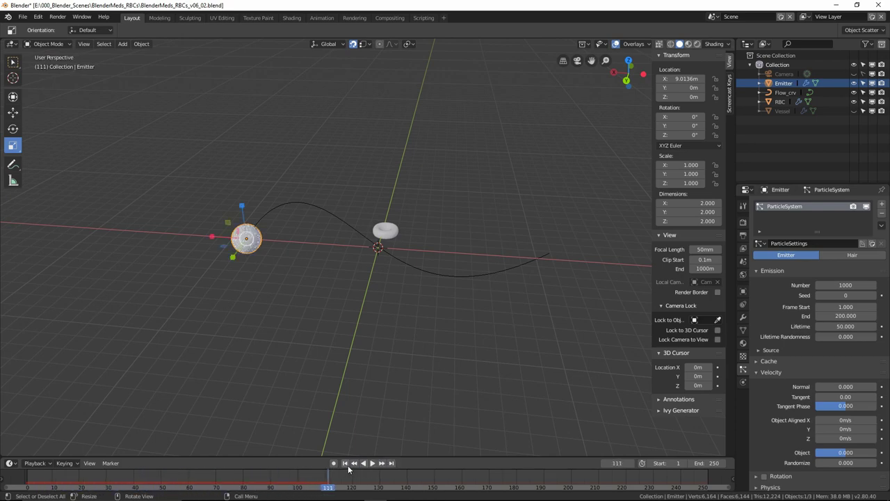
{"action": "left_click", "coordinate": [345, 463]}
{"action": "middle_click_drag", "start_coordinate": [301, 292], "coordinate": [243, 273]}
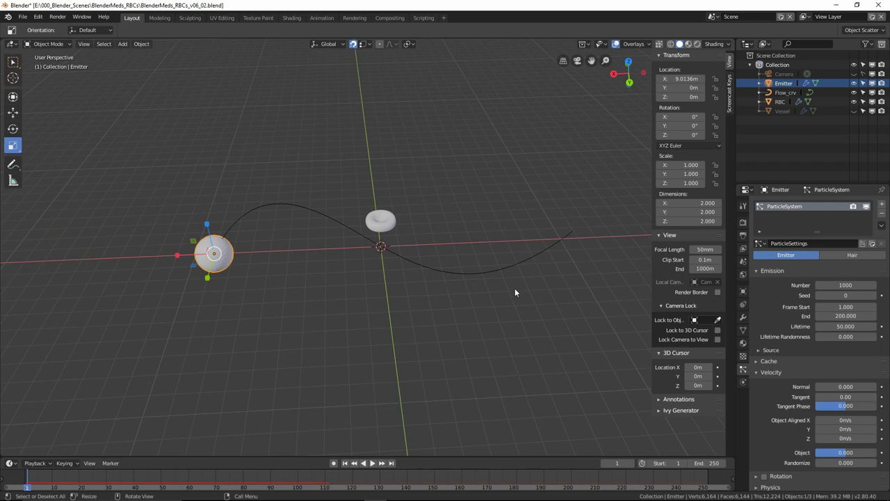
- Add a Curve Guide force field to the Flow_crv curve and play the animation to preview its effect on the particles
{"action": "left_click", "coordinate": [346, 226]}
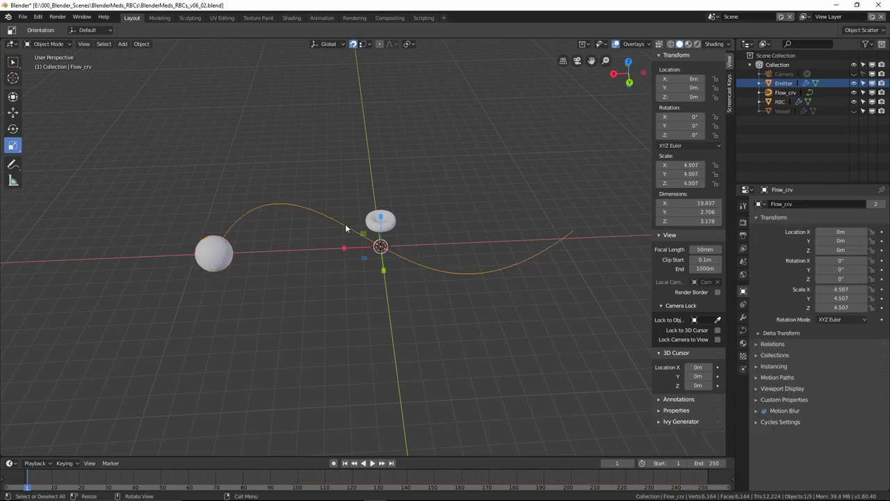
{"action": "left_click", "coordinate": [743, 368]}
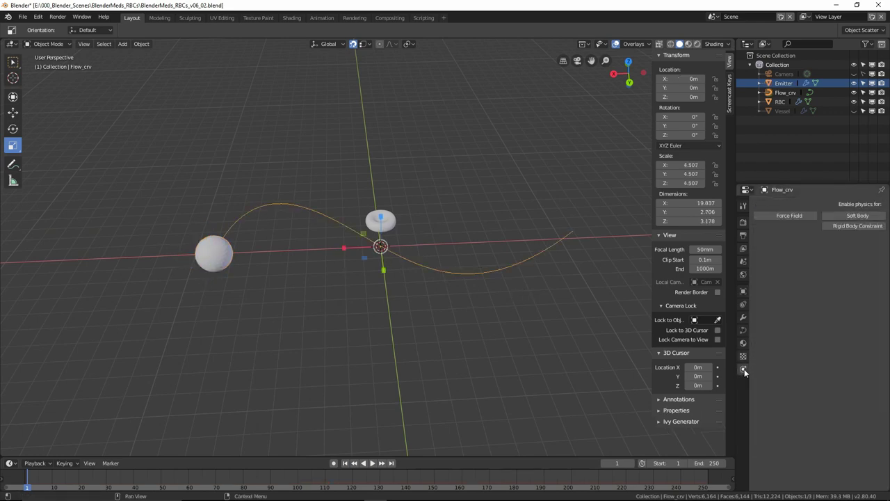
{"action": "left_click", "coordinate": [782, 218]}
{"action": "left_click", "coordinate": [842, 254]}
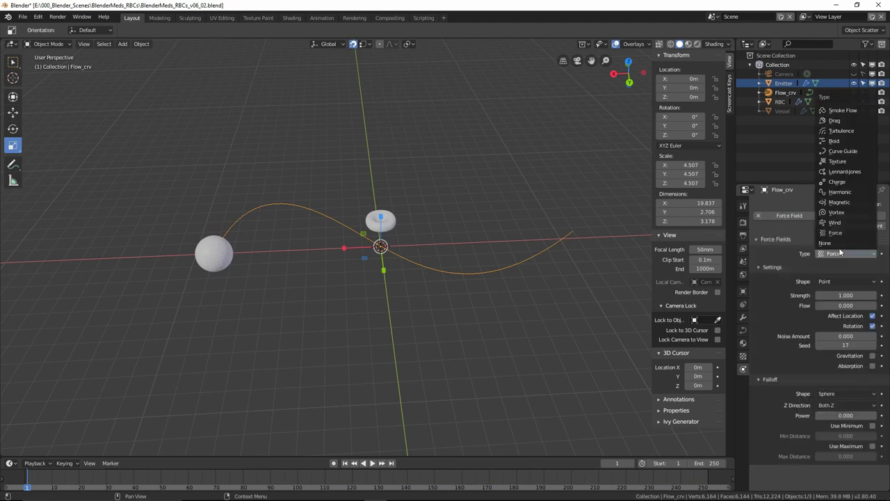
{"action": "left_click", "coordinate": [846, 151]}
{"action": "left_click", "coordinate": [371, 463]}
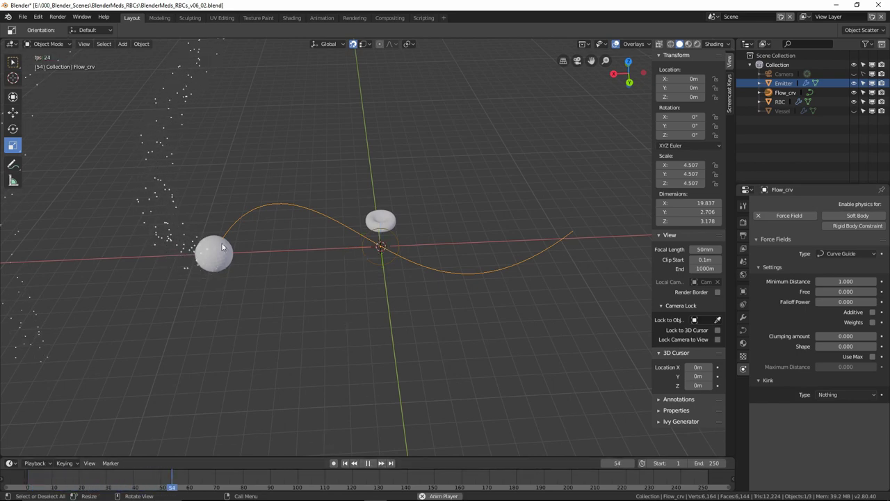
{"action": "left_click", "coordinate": [368, 463]}
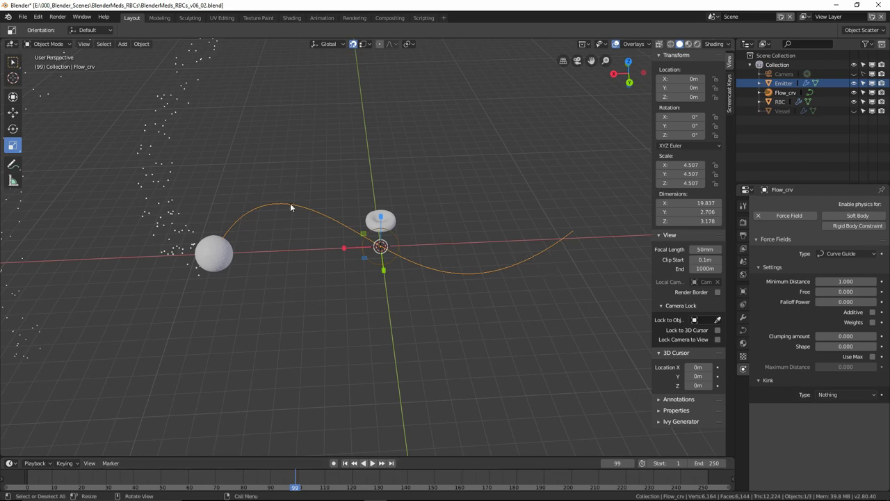
- Switch the direction of the Flow_crv curve in Edit Mode and return to Object Mode
{"action": "key", "text": "ctrl+Tab"}
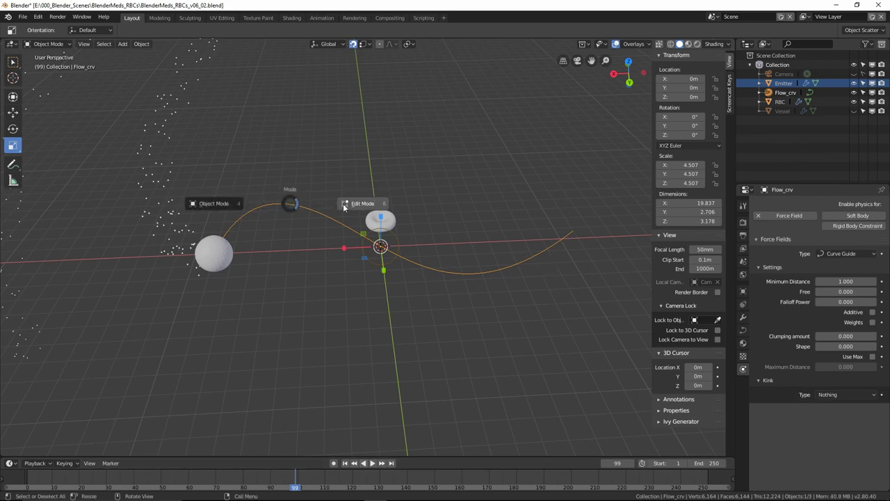
{"action": "left_click", "coordinate": [366, 206]}
{"action": "left_click_drag", "start_coordinate": [285, 116], "coordinate": [259, 133]}
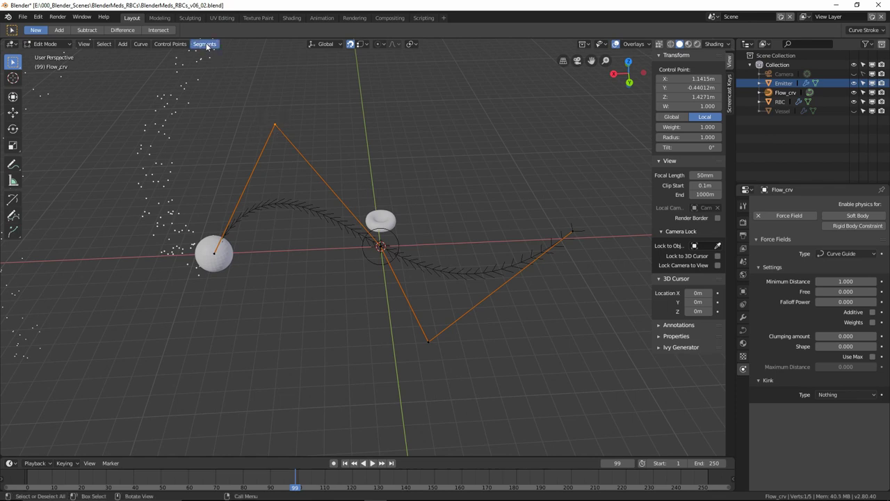
{"action": "left_click", "coordinate": [207, 45]}
{"action": "left_click", "coordinate": [222, 65]}
{"action": "key", "text": "ctrl+Tab"}
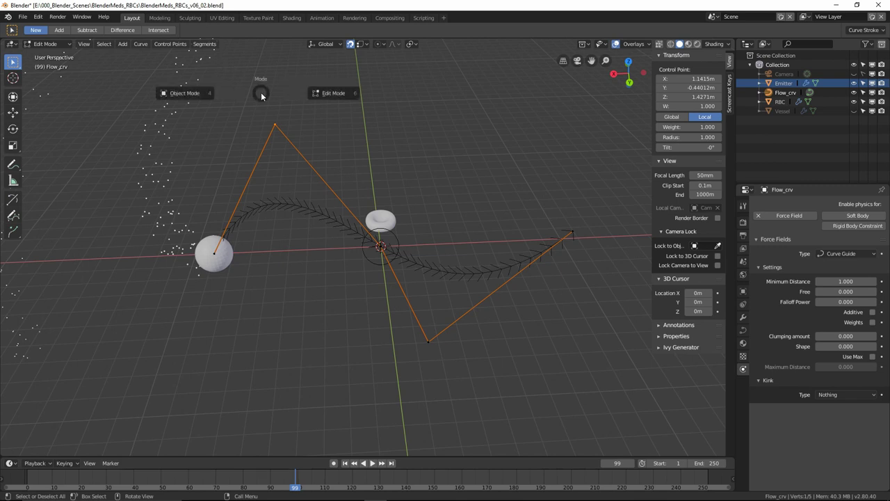
{"action": "left_click", "coordinate": [187, 93]}
- Replay the animation from the first frame to check how the particles follow the curve
{"action": "left_click", "coordinate": [345, 462]}
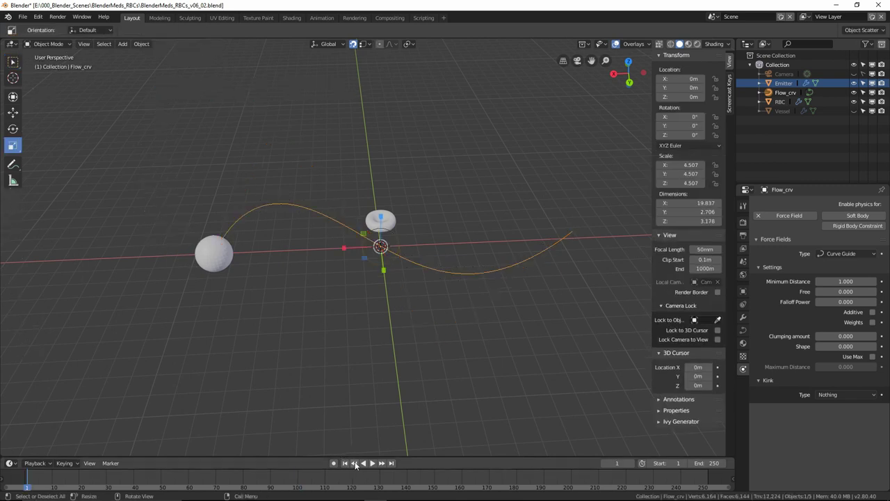
{"action": "left_click", "coordinate": [372, 463]}
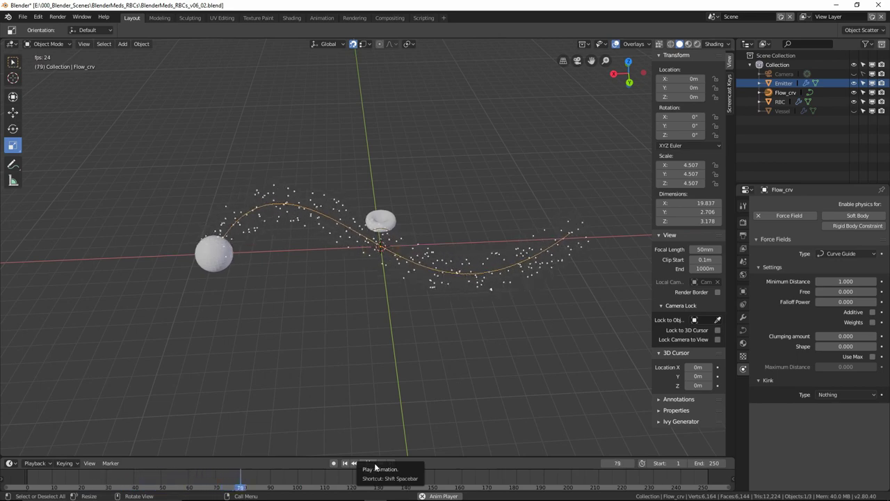
{"action": "key", "text": "space"}
{"action": "middle_click_drag", "start_coordinate": [160, 264], "coordinate": [297, 271]}
- Set the Emitter sphere's particle system to emit from Volume
{"action": "left_click", "coordinate": [215, 349]}
{"action": "middle_click_drag", "start_coordinate": [297, 325], "coordinate": [501, 327]}
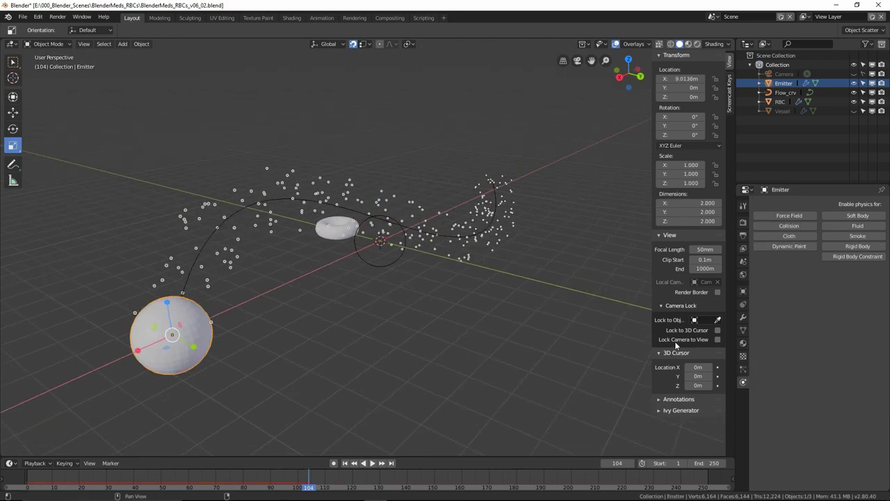
{"action": "left_click", "coordinate": [744, 370]}
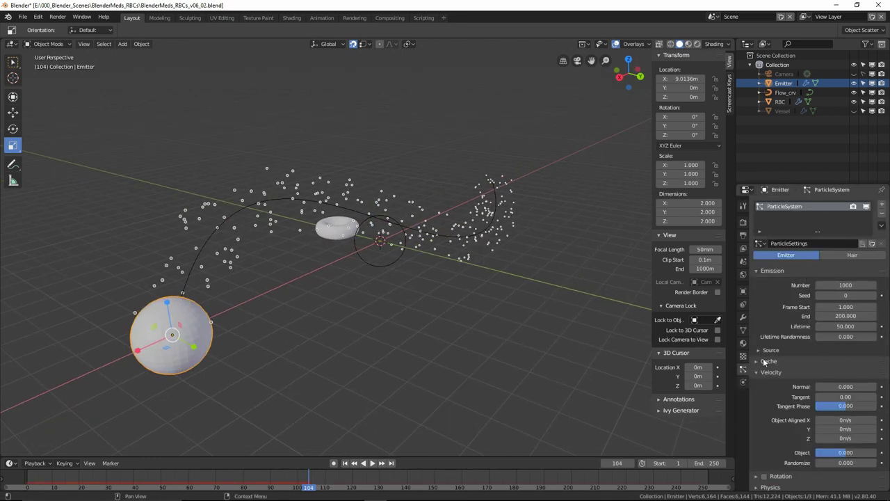
{"action": "scroll", "coordinate": [785, 290], "scroll_direction": "down", "scroll_amount": 2}
{"action": "left_click", "coordinate": [770, 313]}
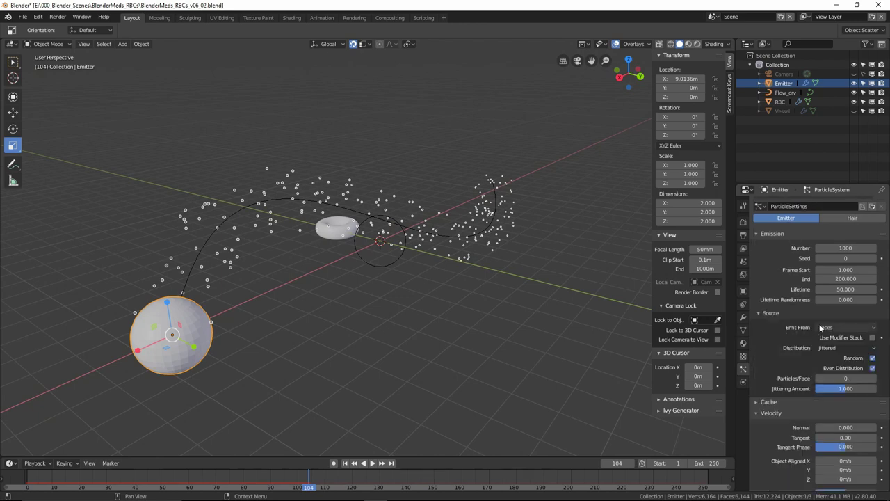
{"action": "left_click", "coordinate": [835, 328]}
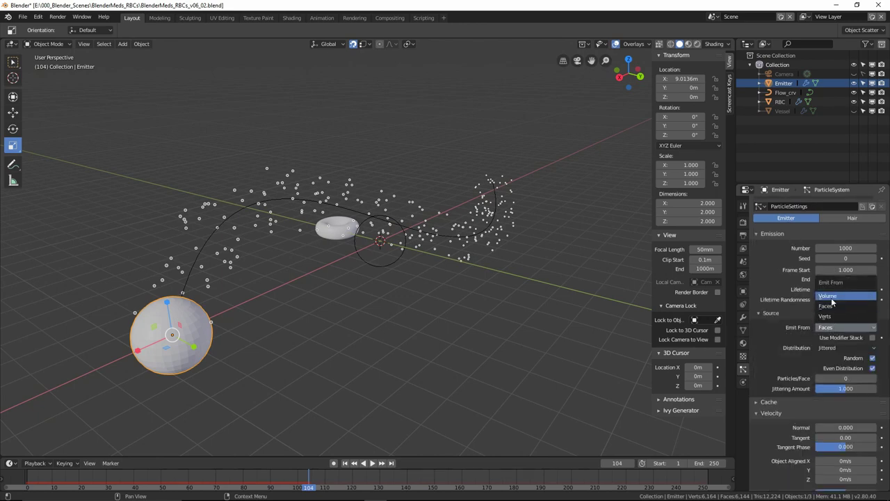
{"action": "left_click", "coordinate": [831, 298]}
- Replay the animation from the start with volume emission and return to frame 1
{"action": "middle_click_drag", "start_coordinate": [493, 377], "coordinate": [374, 416]}
{"action": "key", "text": "shift+Left"}
{"action": "left_click", "coordinate": [372, 463]}
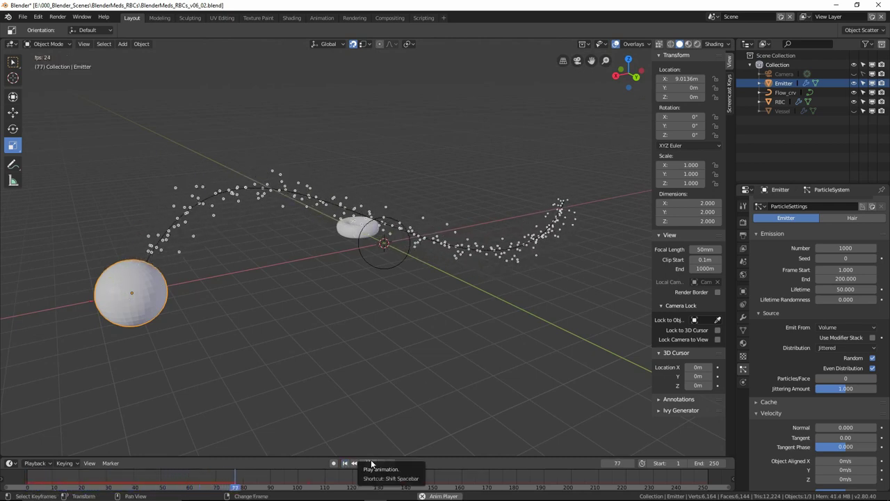
{"action": "left_click", "coordinate": [371, 463]}
{"action": "left_click", "coordinate": [345, 463]}
- Unhide the Vessel object in the viewport
{"action": "middle_click_drag", "start_coordinate": [405, 297], "coordinate": [463, 317]}
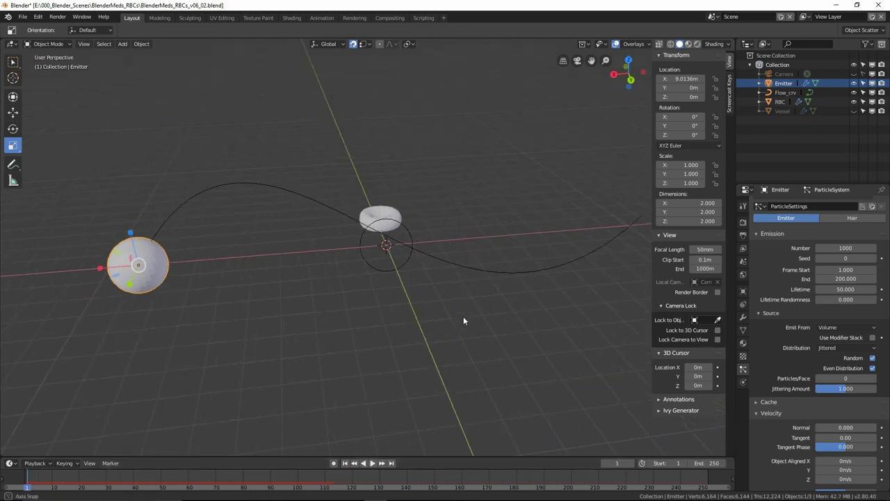
{"action": "left_click", "coordinate": [855, 112]}
{"action": "middle_click_drag", "start_coordinate": [503, 165], "coordinate": [482, 166]}
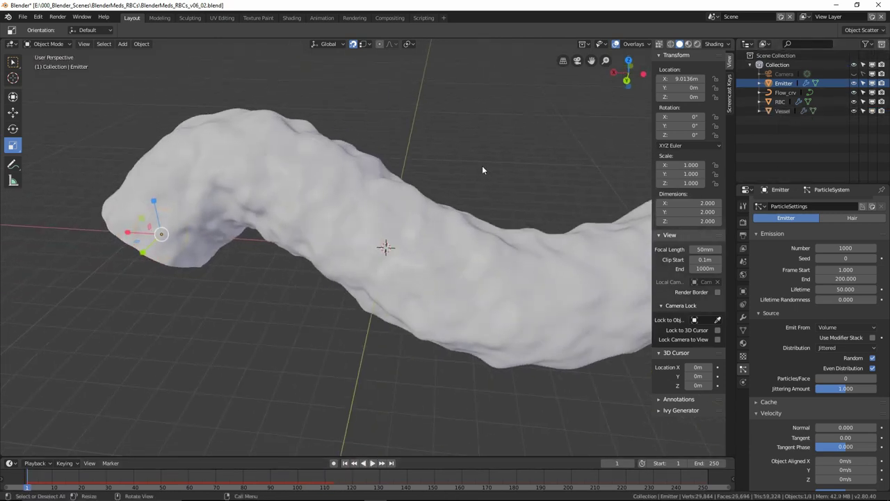
- Preview the particle animation inside the vessel through the camera view and return to frame 1
{"action": "key", "text": "KP_0"}
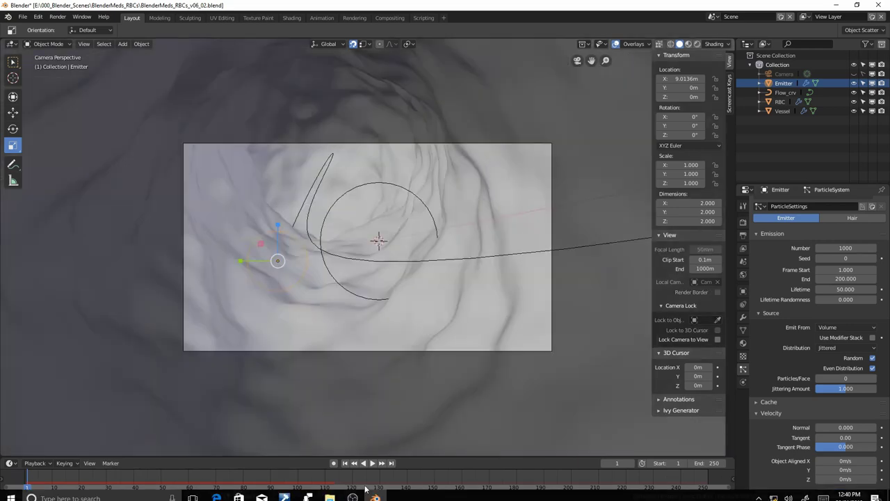
{"action": "left_click", "coordinate": [373, 463]}
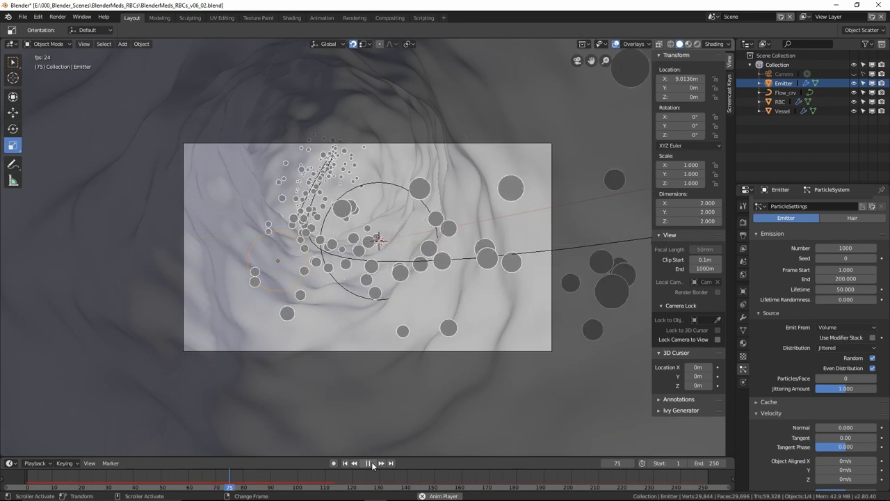
{"action": "left_click", "coordinate": [370, 464]}
{"action": "left_click", "coordinate": [346, 463]}
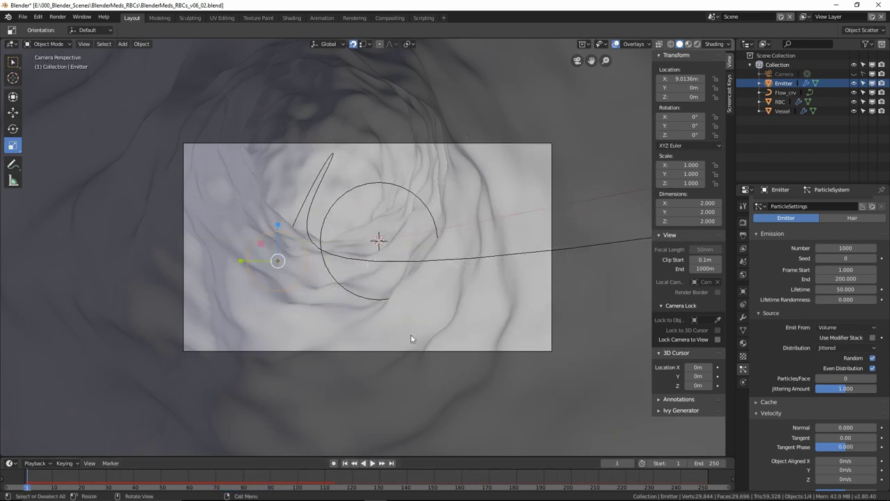
{"action": "middle_click_drag", "start_coordinate": [388, 260], "coordinate": [258, 211]}
{"action": "left_click", "coordinate": [162, 222]}
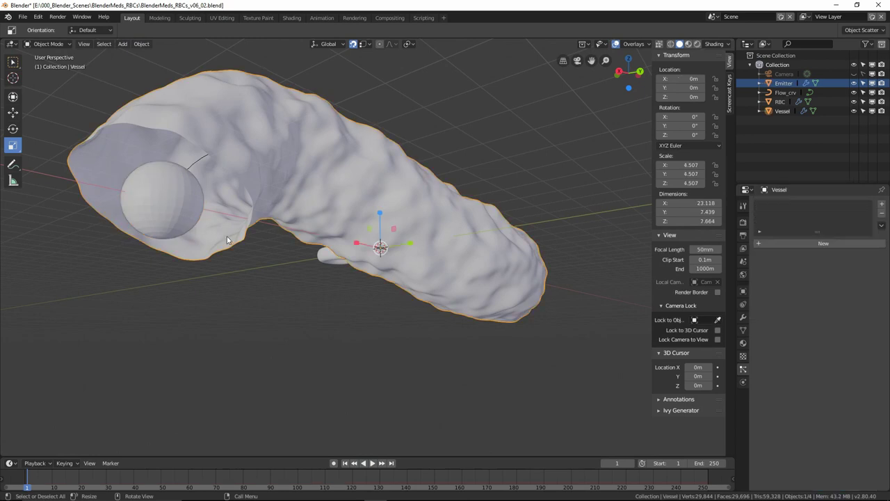
{"action": "key", "text": "s"}
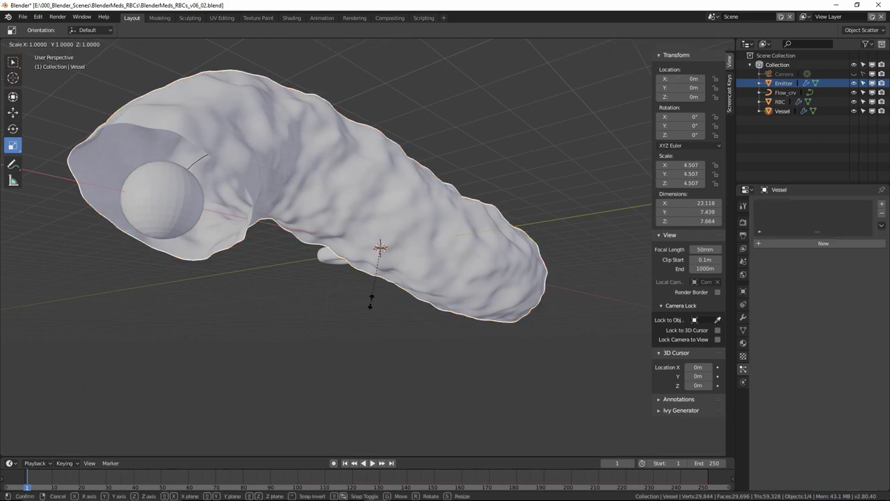
{"action": "right_click", "coordinate": [366, 304]}
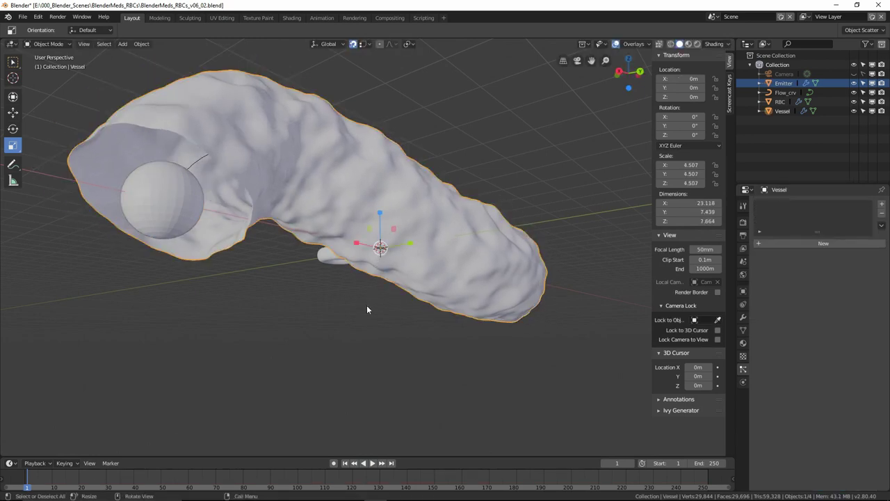
- Scale the Emitter sphere up uniformly to about 1.815 so it fills more of the vessel opening
{"action": "left_click", "coordinate": [153, 214]}
{"action": "key", "text": "s"}
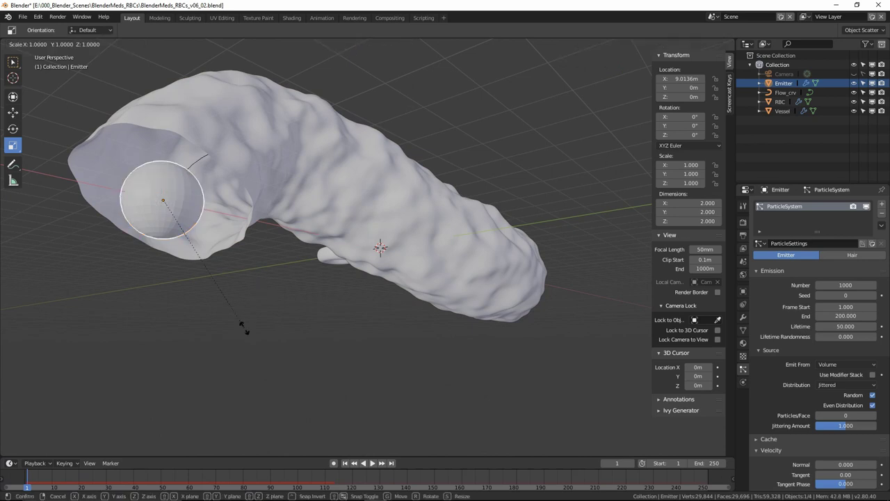
{"action": "left_click", "coordinate": [352, 399]}
- Play the animation through the camera view to check the particle spread from the enlarged emitter
{"action": "middle_click_drag", "start_coordinate": [326, 276], "coordinate": [343, 347]}
{"action": "key", "text": "KP_0"}
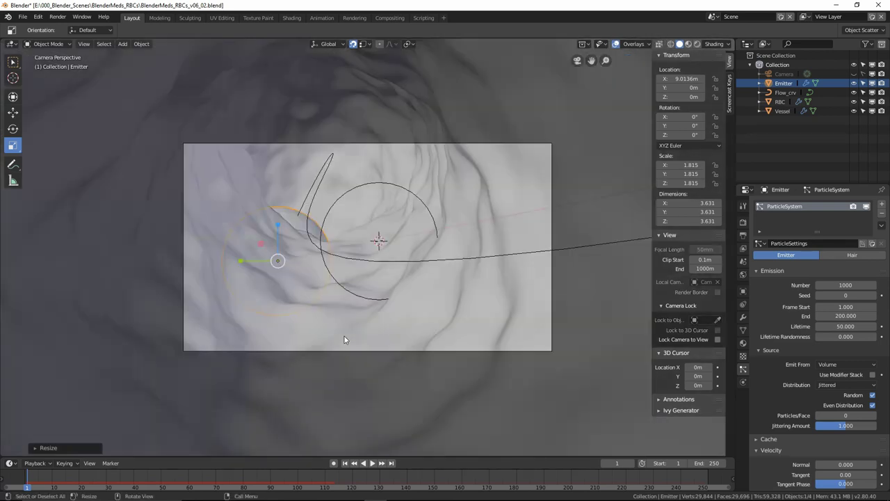
{"action": "left_click", "coordinate": [373, 464]}
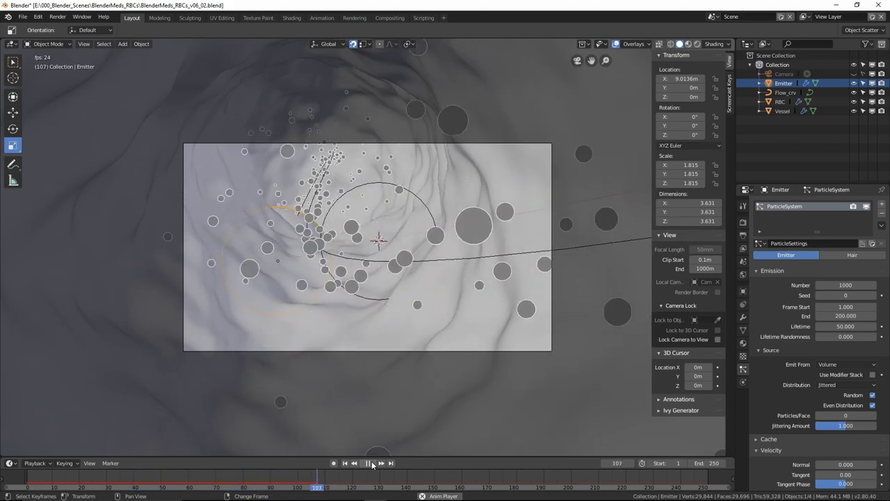
{"action": "left_click", "coordinate": [373, 463]}
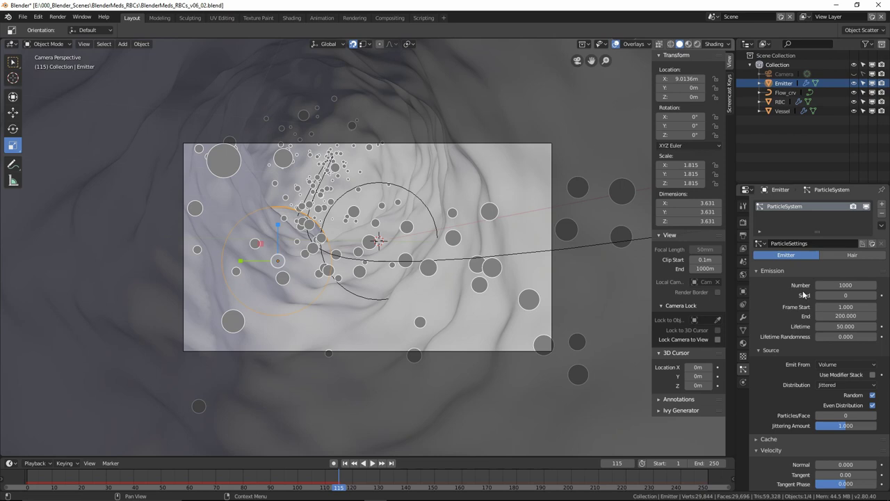
- Render the Emitter's particles as Object, using RBC as the instance object
{"action": "scroll", "coordinate": [772, 422], "scroll_direction": "down", "scroll_amount": 7}
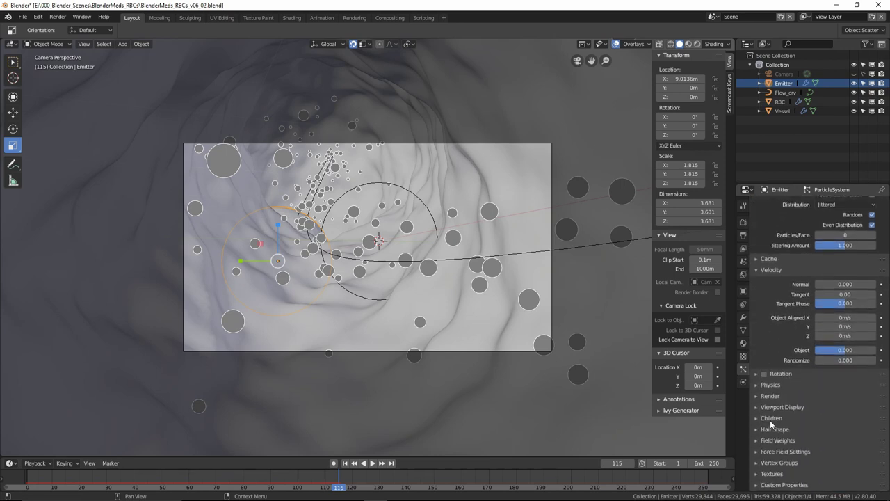
{"action": "left_click", "coordinate": [758, 397]}
{"action": "scroll", "coordinate": [801, 400], "scroll_direction": "down", "scroll_amount": 2}
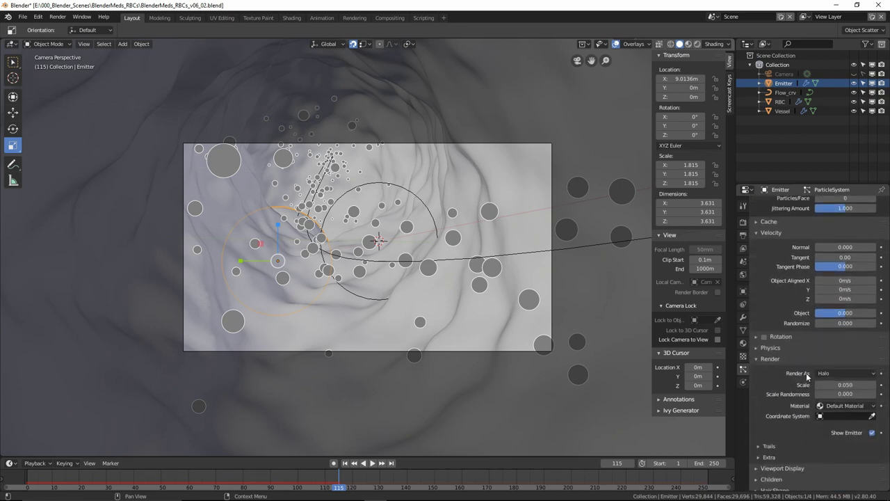
{"action": "left_click", "coordinate": [829, 375]}
{"action": "left_click", "coordinate": [829, 326]}
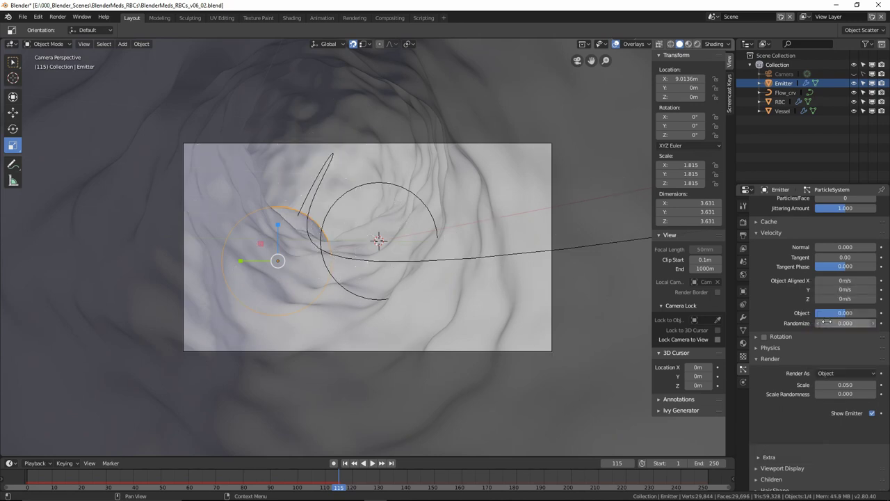
{"action": "left_click", "coordinate": [759, 426]}
{"action": "scroll", "coordinate": [772, 417], "scroll_direction": "down", "scroll_amount": 2}
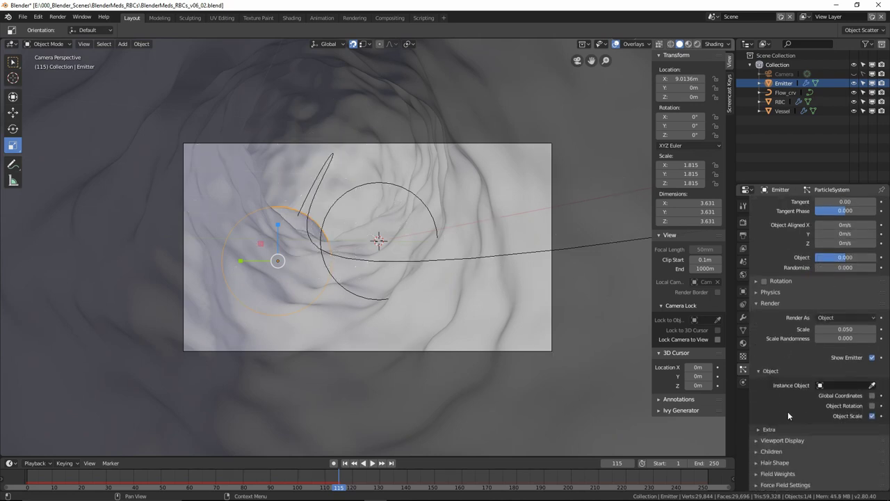
{"action": "left_click", "coordinate": [820, 385]}
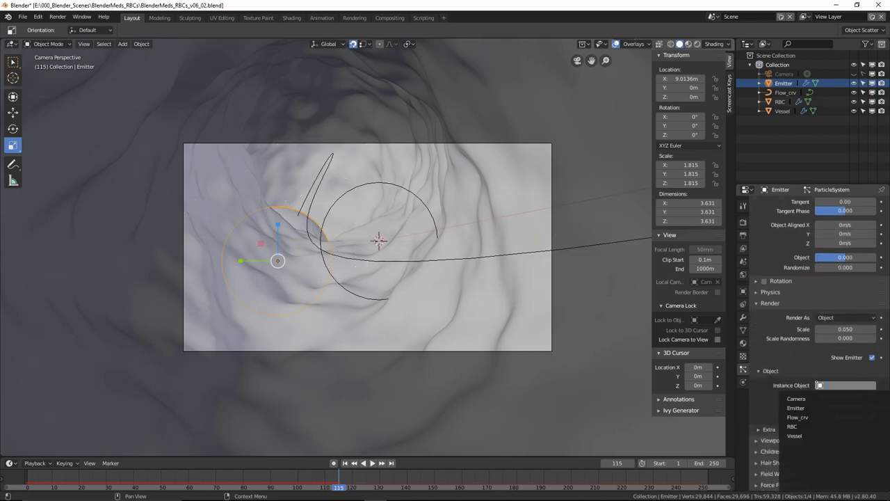
{"action": "left_click", "coordinate": [800, 426]}
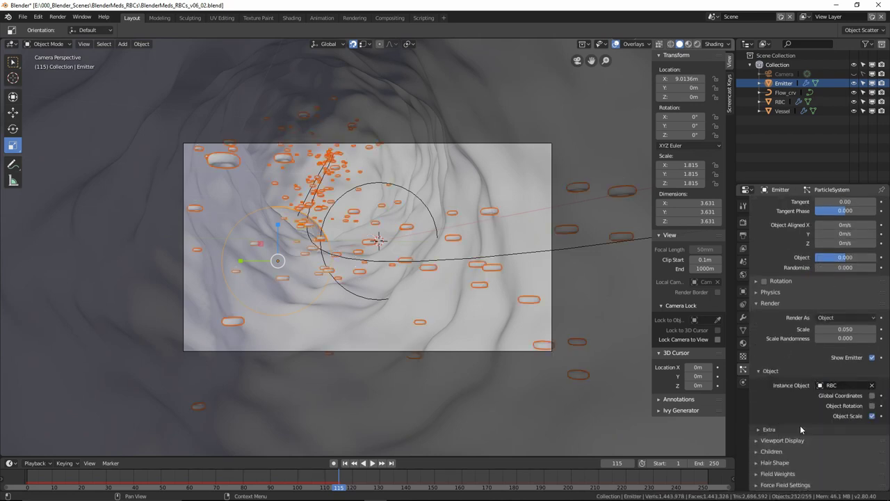
- Replay the animation from the first frame to preview the red blood cell instances flowing through the vessel
{"action": "left_click", "coordinate": [345, 462]}
{"action": "left_click", "coordinate": [373, 463]}
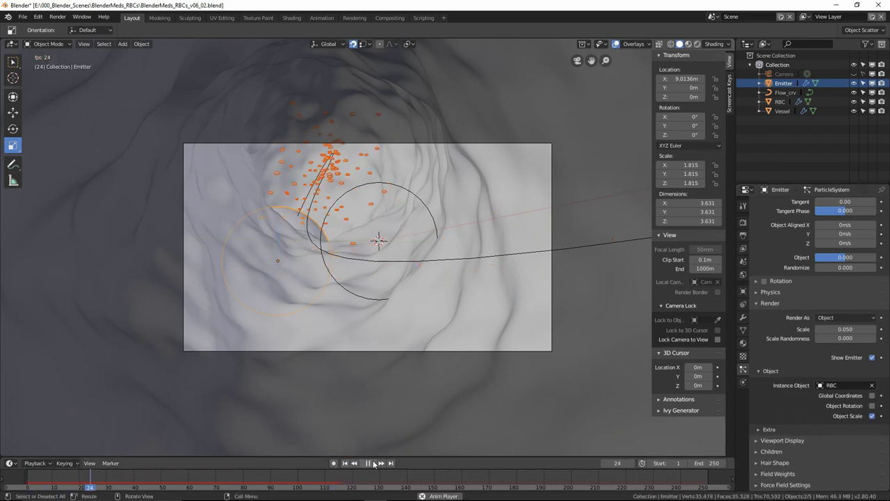
{"action": "scroll", "coordinate": [792, 263], "scroll_direction": "down", "scroll_amount": 3}
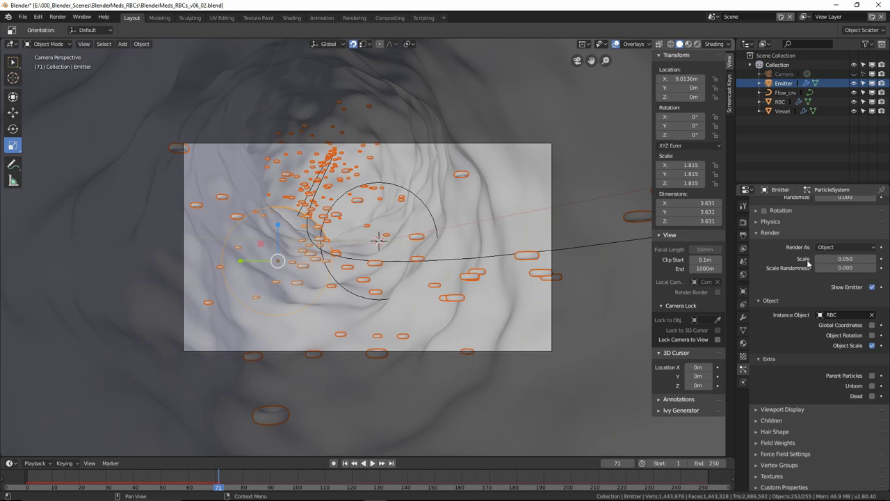
- Set the particle render scale to 0.190 and enable particle rotation with the Normal orientation axis and Randomize at 1.000
{"action": "left_click_drag", "start_coordinate": [817, 259], "coordinate": [858, 259]}
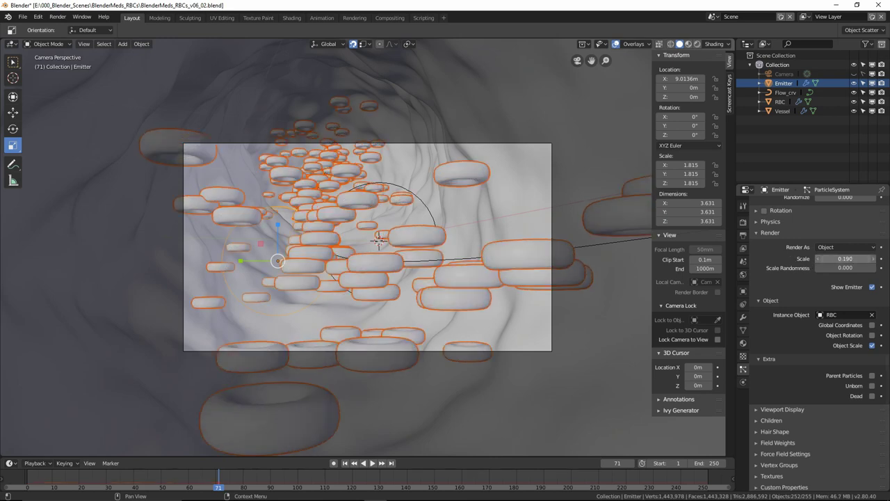
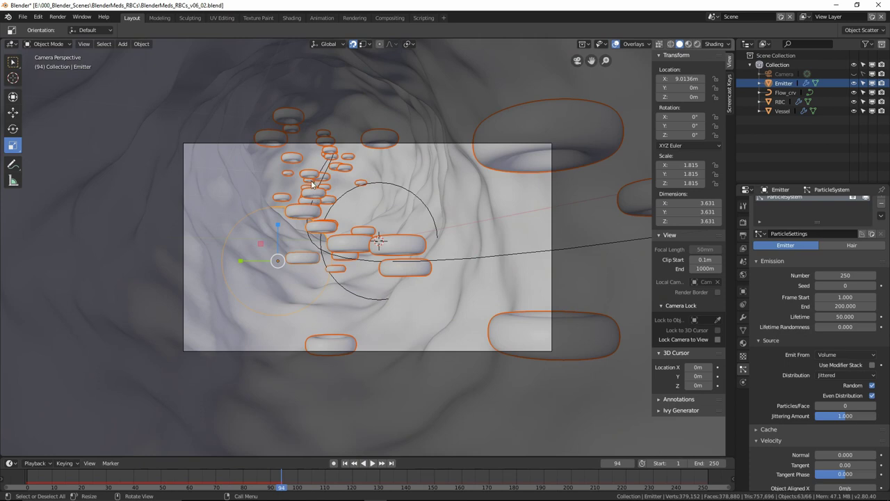
{"action": "scroll", "coordinate": [800, 344], "scroll_direction": "down", "scroll_amount": 1}
{"action": "scroll", "coordinate": [793, 339], "scroll_direction": "down", "scroll_amount": 1}
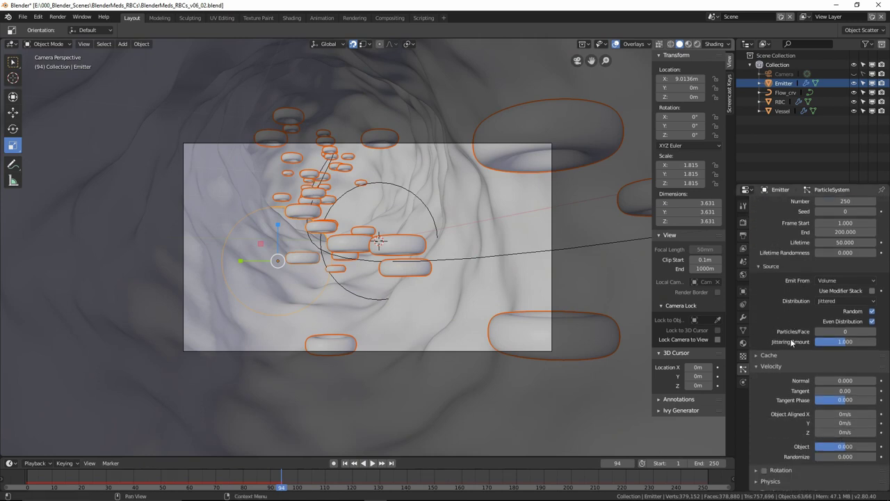
{"action": "scroll", "coordinate": [790, 341], "scroll_direction": "down", "scroll_amount": 2}
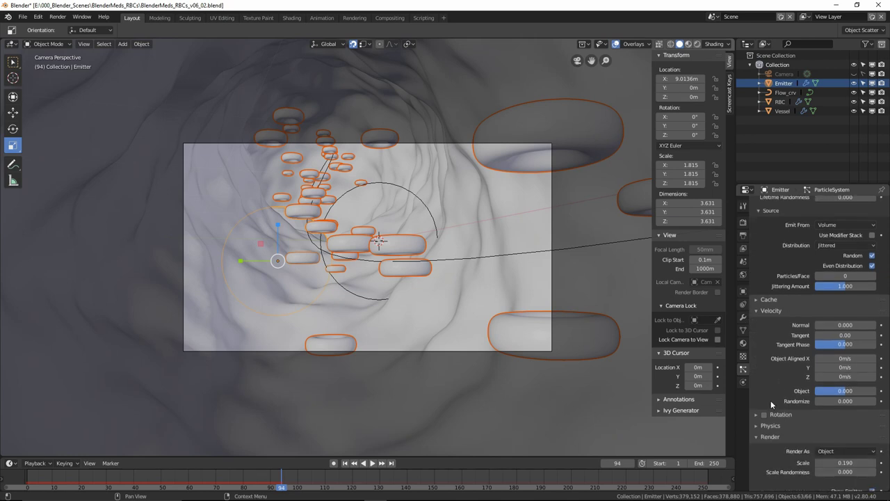
{"action": "left_click", "coordinate": [766, 421]}
{"action": "scroll", "coordinate": [768, 373], "scroll_direction": "down", "scroll_amount": 2}
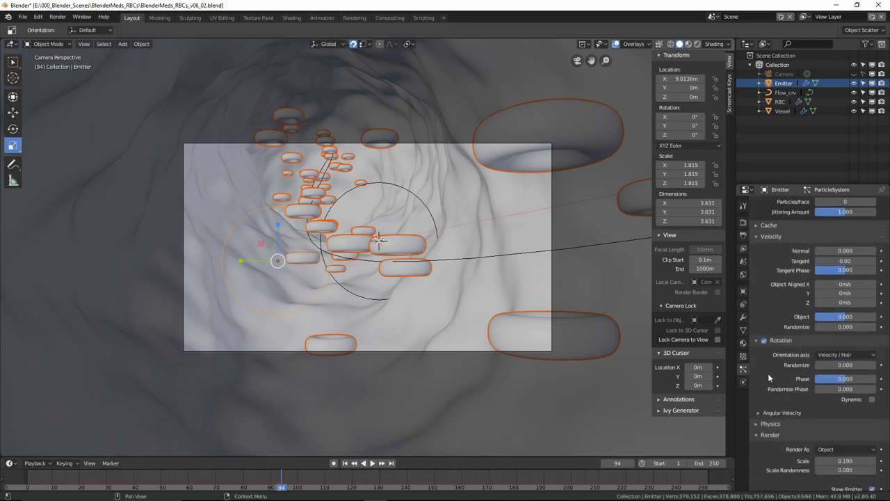
{"action": "left_click", "coordinate": [826, 354]}
{"action": "left_click", "coordinate": [825, 334]}
{"action": "left_click_drag", "start_coordinate": [840, 364], "coordinate": [876, 364]}
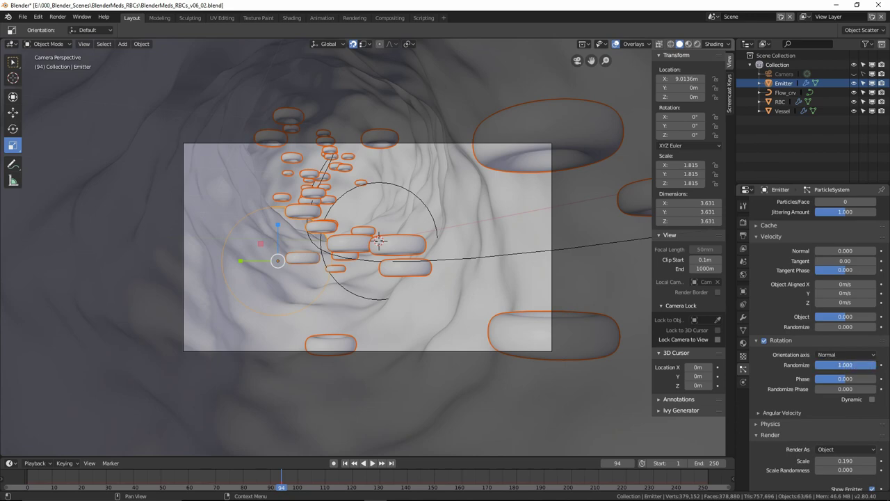
- Replay the animation from the first frame to check the randomly rotated red blood cells in the camera view
{"action": "left_click", "coordinate": [345, 463]}
{"action": "left_click", "coordinate": [372, 462]}
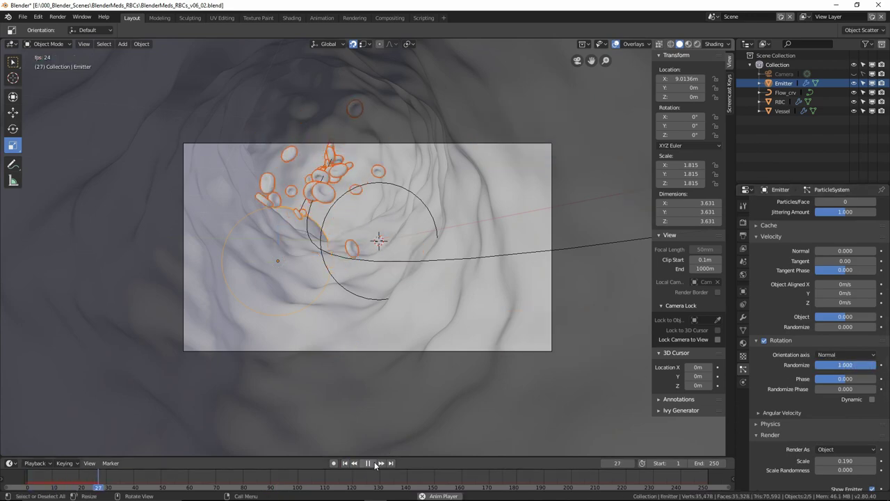
{"action": "left_click", "coordinate": [369, 463]}
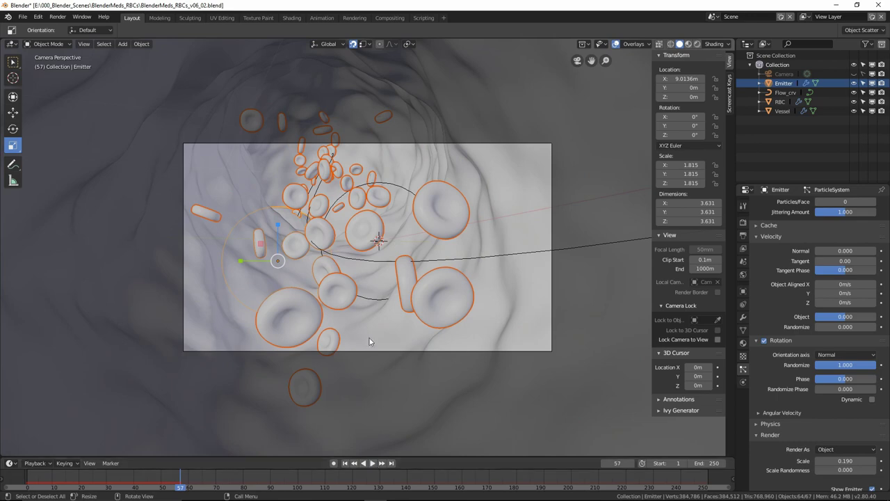
- Hide the Vessel and play the animation from an outside view to examine how the cells follow the curve, then rewind
{"action": "left_click", "coordinate": [346, 464]}
{"action": "middle_click_drag", "start_coordinate": [410, 282], "coordinate": [414, 340]}
{"action": "scroll", "coordinate": [420, 278], "scroll_direction": "down", "scroll_amount": 5}
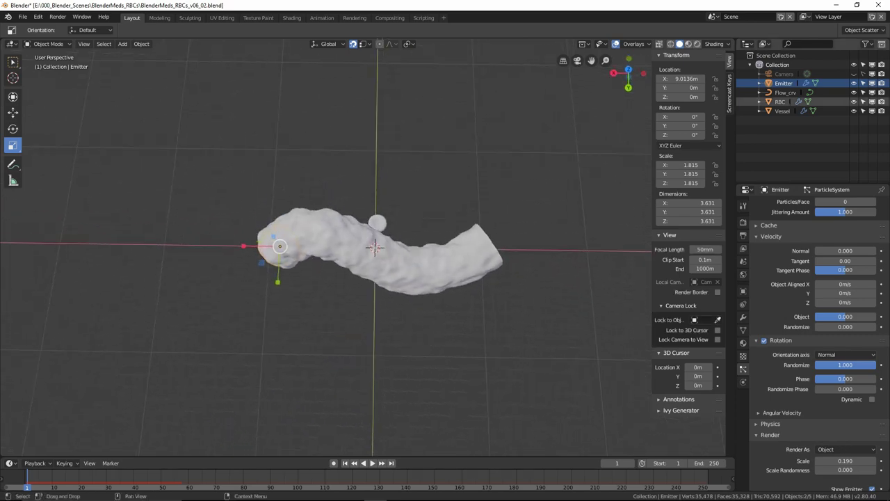
{"action": "left_click", "coordinate": [854, 111]}
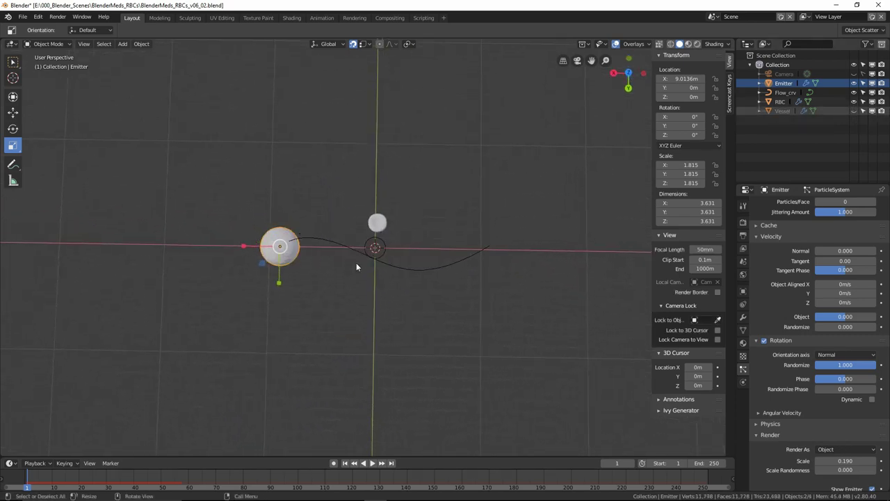
{"action": "left_click", "coordinate": [372, 463]}
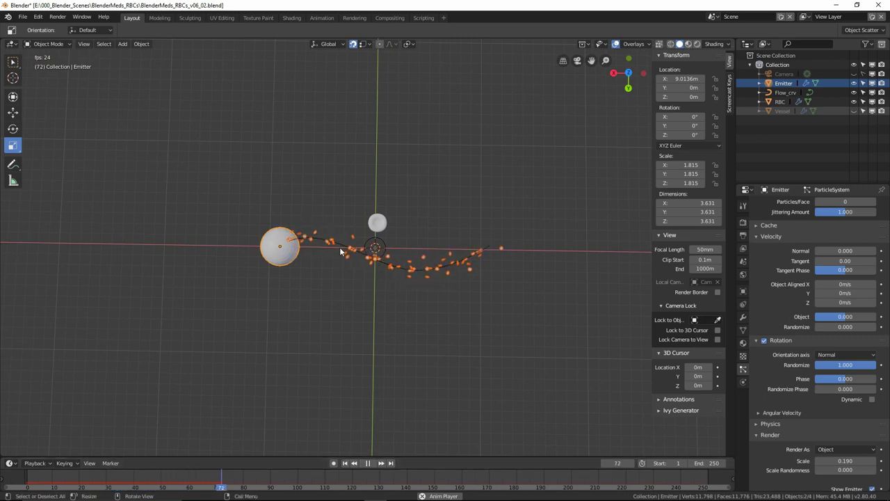
{"action": "left_click", "coordinate": [368, 463]}
{"action": "left_click_drag", "start_coordinate": [369, 479], "coordinate": [7, 486]}
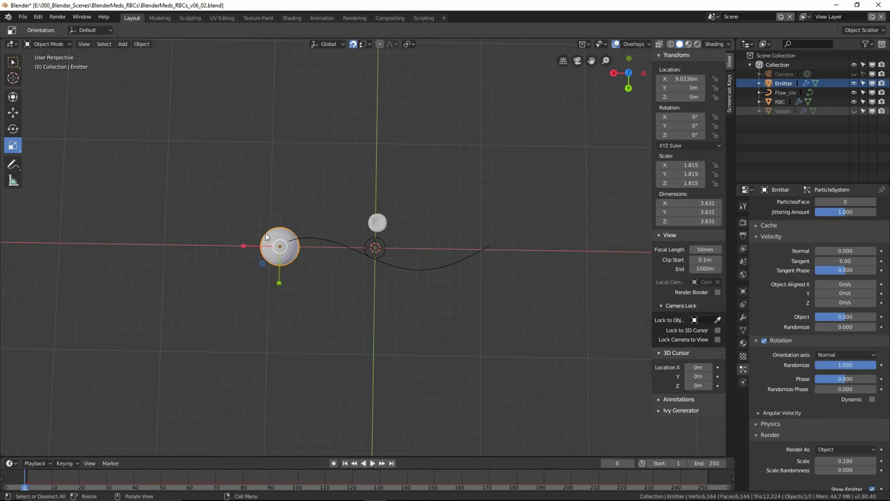
- Set the particle source to emit from Faces and play the animation to check the spread around the curve
{"action": "scroll", "coordinate": [780, 359], "scroll_direction": "up", "scroll_amount": 5}
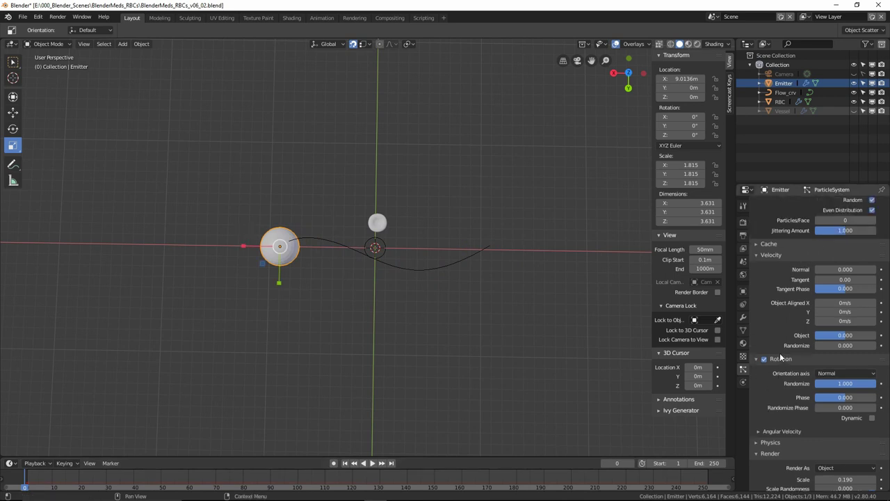
{"action": "left_click", "coordinate": [839, 281]}
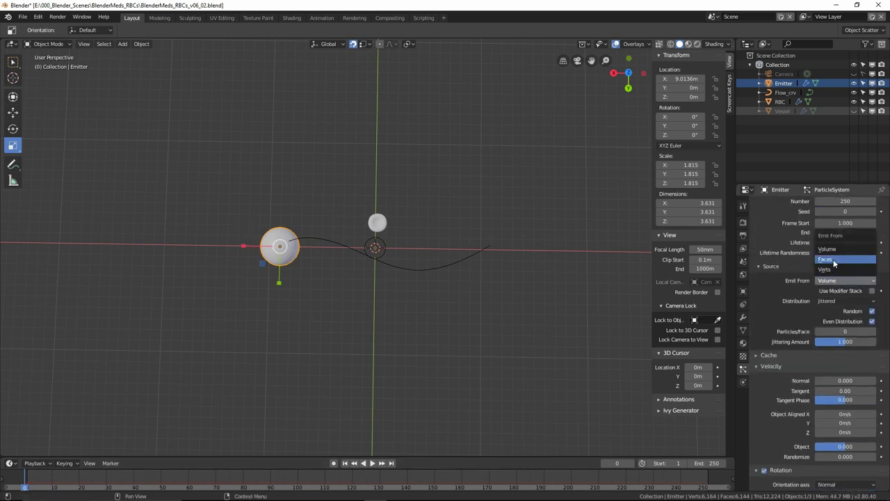
{"action": "left_click", "coordinate": [835, 259]}
{"action": "left_click", "coordinate": [373, 463]}
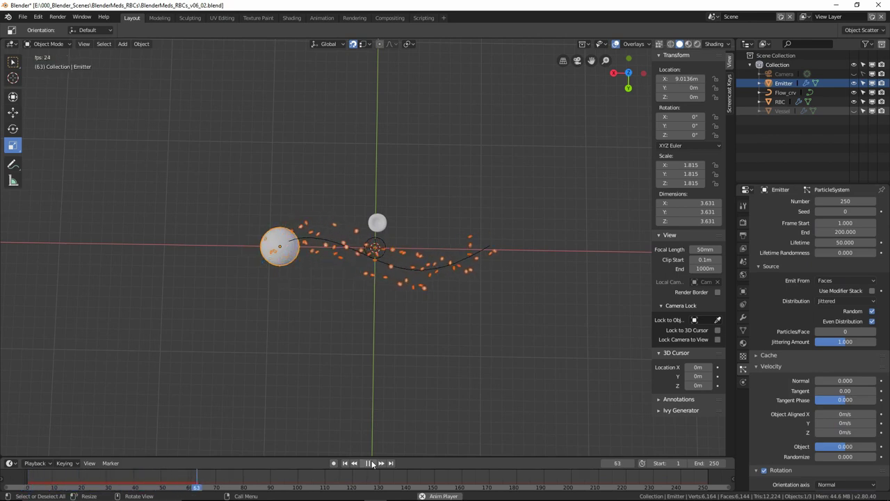
{"action": "left_click", "coordinate": [371, 463]}
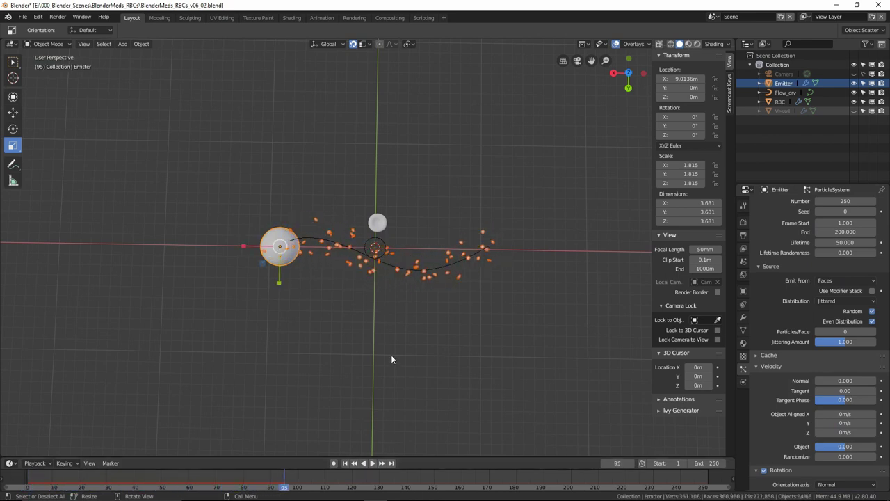
- Return to the camera view, show the Vessel again and replay the cell flow from the first frame
{"action": "key", "text": "KP_0"}
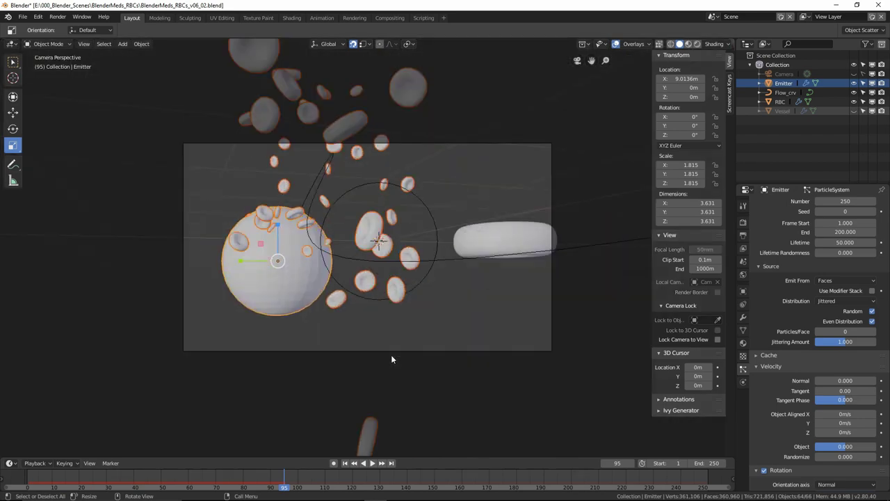
{"action": "left_click", "coordinate": [854, 111]}
{"action": "left_click", "coordinate": [346, 464]}
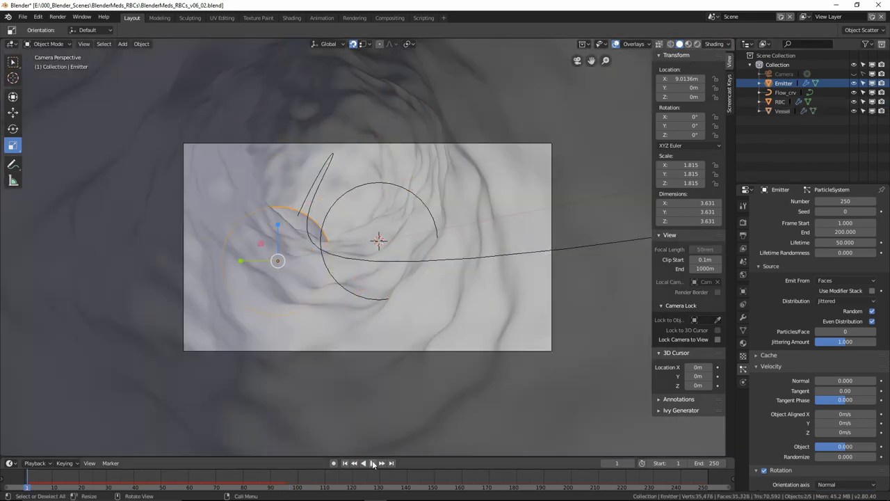
{"action": "left_click", "coordinate": [371, 464]}
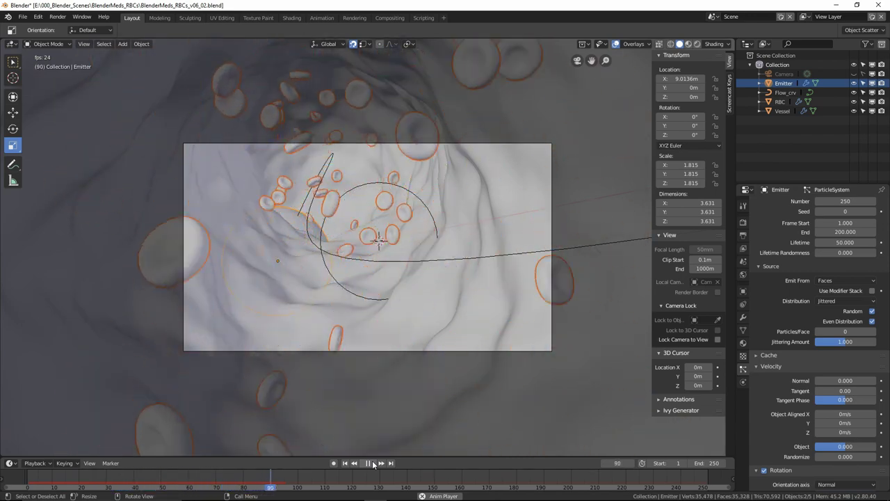
{"action": "left_click", "coordinate": [371, 464]}
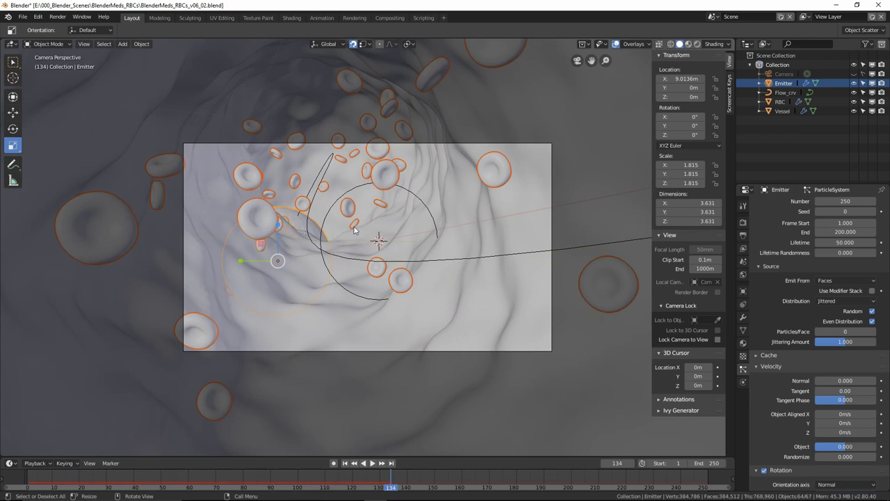
- Turn off Show Emitter for the particle system, check the view in rendered shading, and return to solid shading
{"action": "scroll", "coordinate": [770, 381], "scroll_direction": "down", "scroll_amount": 8}
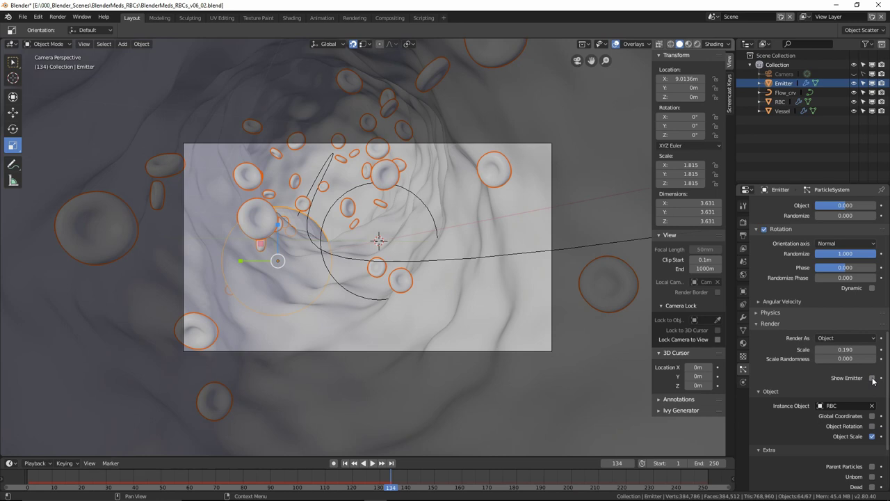
{"action": "scroll", "coordinate": [791, 380], "scroll_direction": "down", "scroll_amount": 2}
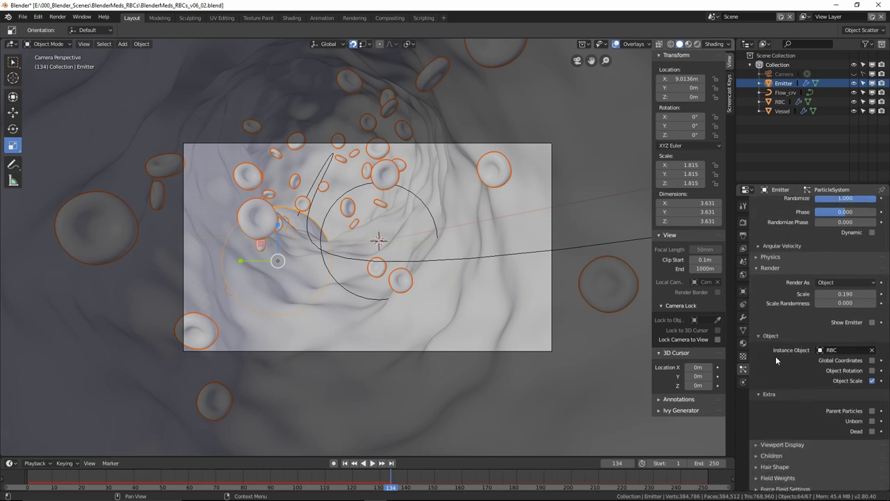
{"action": "left_click", "coordinate": [697, 44]}
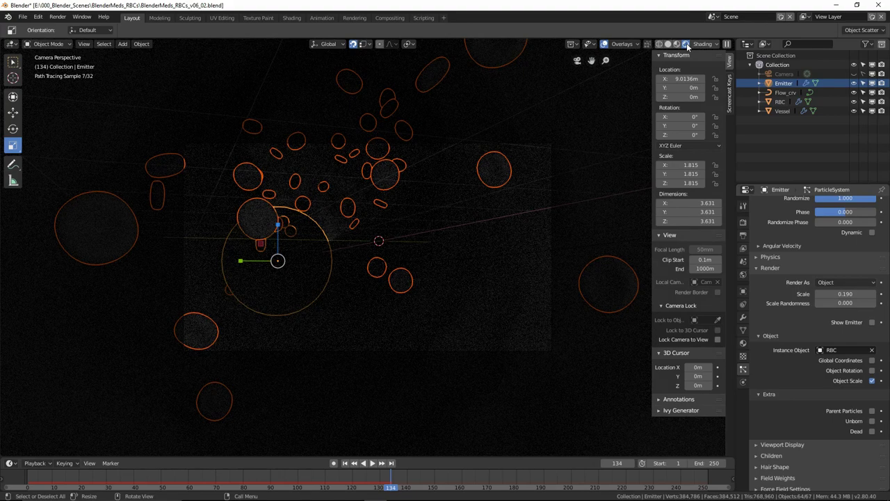
{"action": "left_click", "coordinate": [669, 44]}
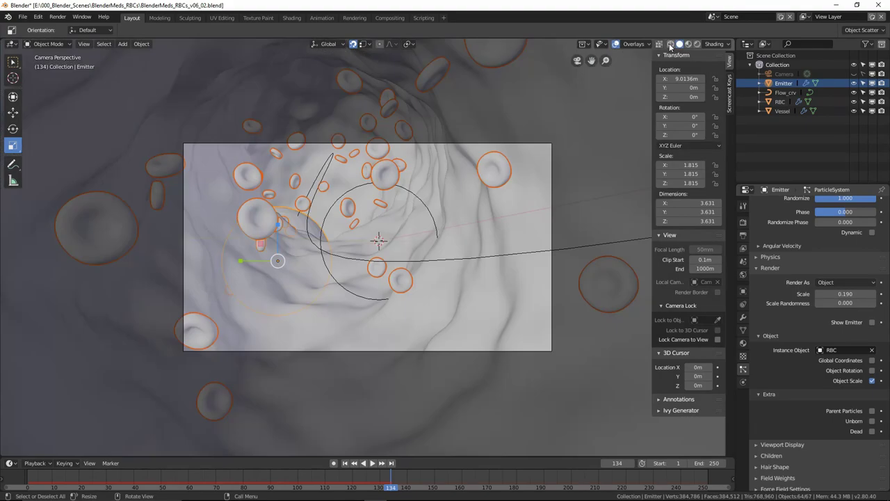
- Play the cell flow in solid shading from the first frame and rewind the timeline to the start
{"action": "left_click", "coordinate": [345, 463]}
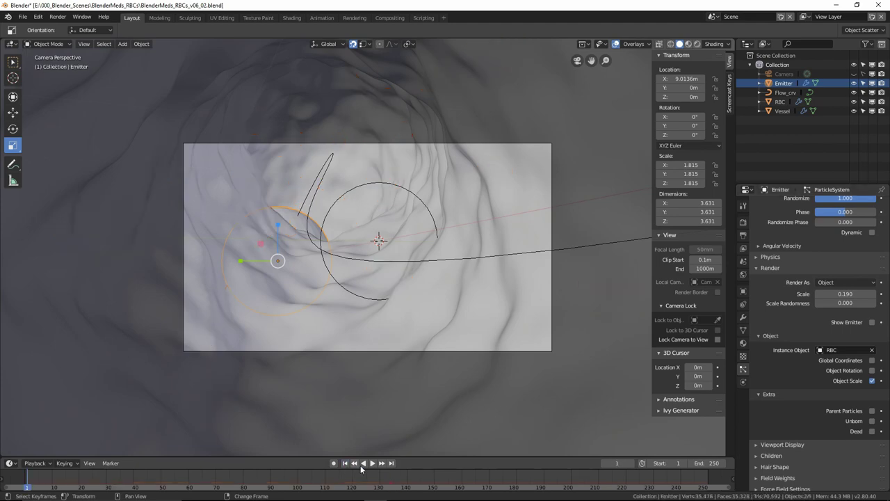
{"action": "left_click", "coordinate": [372, 463]}
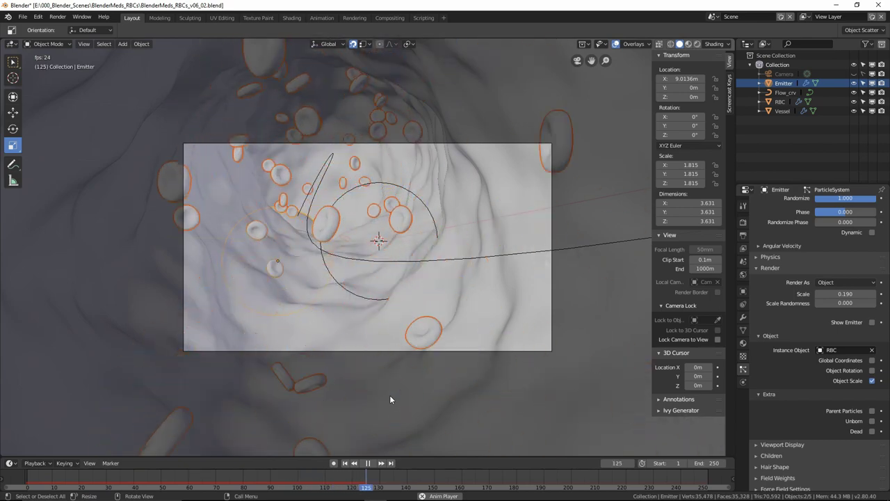
{"action": "left_click", "coordinate": [368, 463]}
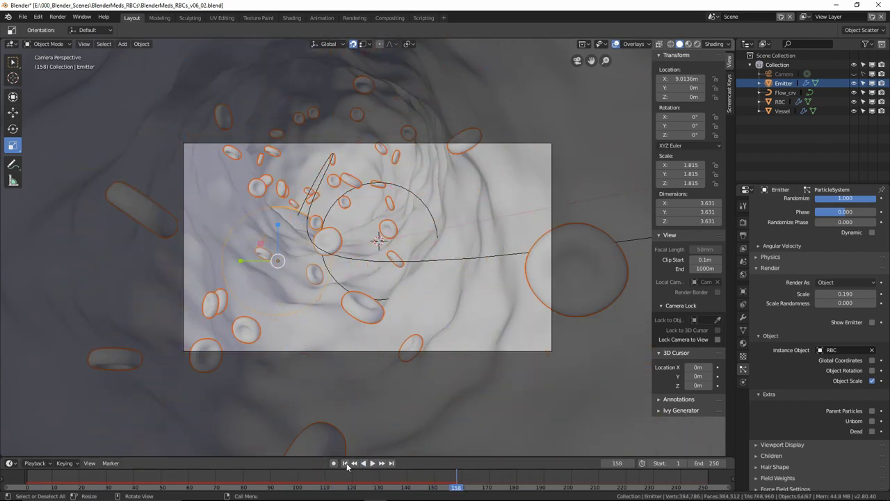
{"action": "left_click", "coordinate": [346, 464]}
- Save the scene as a new incremental version named BlenderMeds_RBCs_v06_03.blend
{"action": "left_click", "coordinate": [23, 17]}
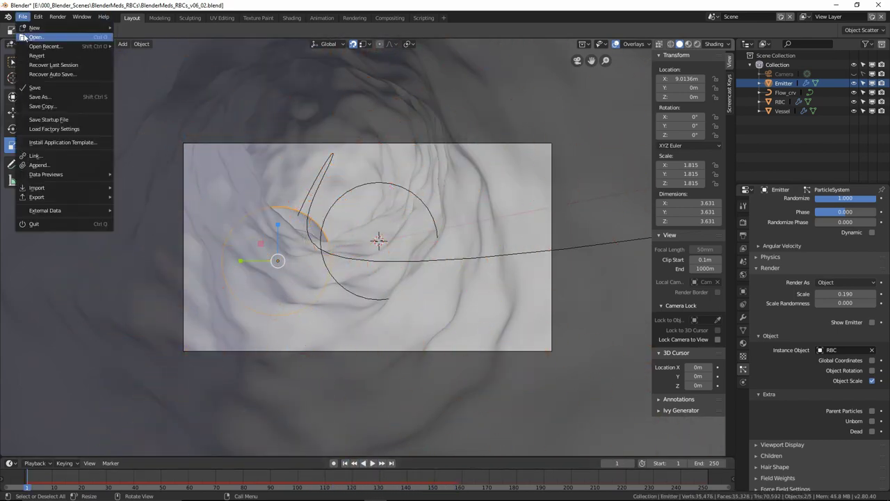
{"action": "left_click", "coordinate": [39, 97]}
{"action": "key", "text": "KP_Add"}
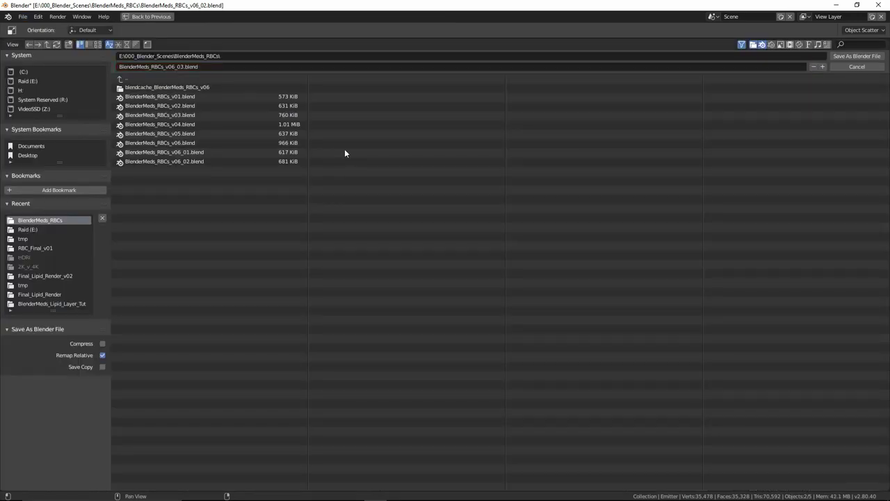
{"action": "key", "text": "Return"}
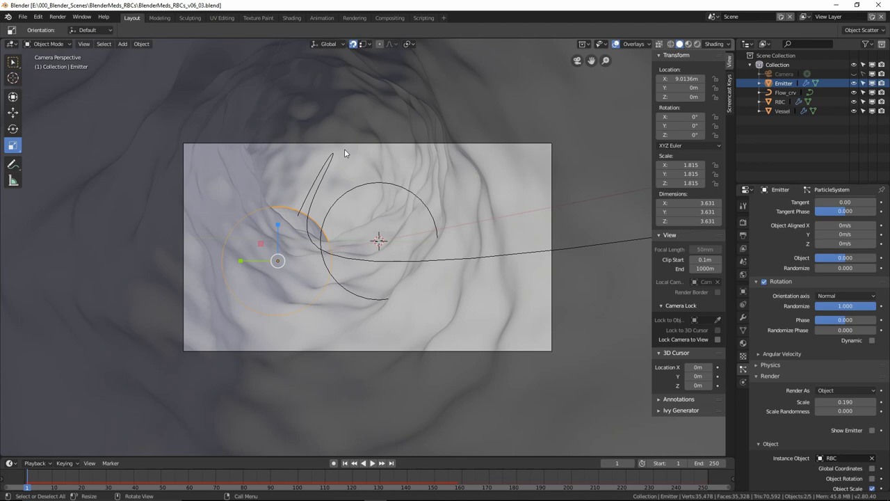
- From an outside view, hide the Vessel, deselect the Emitter, and unhide and select the Camera
{"action": "middle_click_drag", "start_coordinate": [344, 149], "coordinate": [426, 221]}
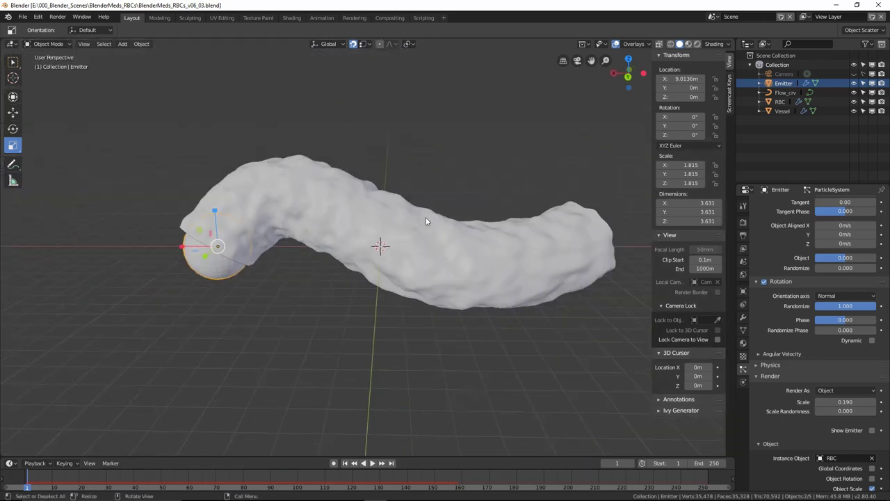
{"action": "left_click", "coordinate": [855, 111]}
{"action": "middle_click_drag", "start_coordinate": [479, 193], "coordinate": [437, 185]}
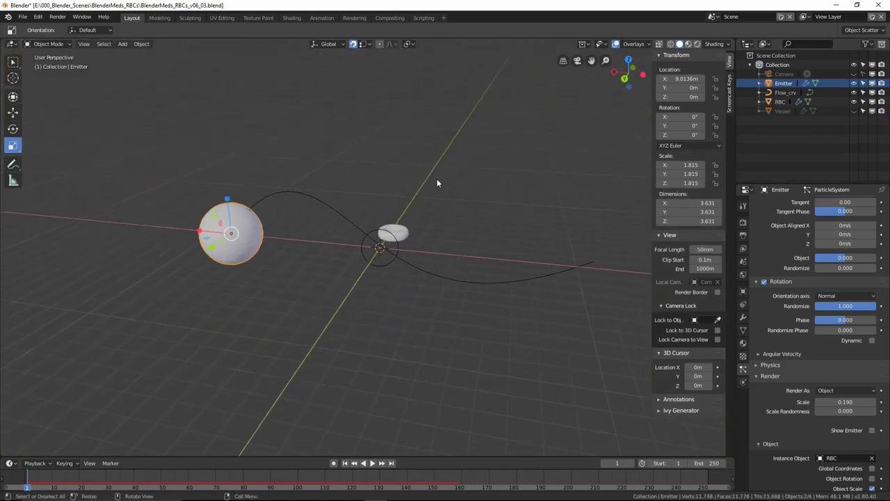
{"action": "left_click", "coordinate": [448, 181]}
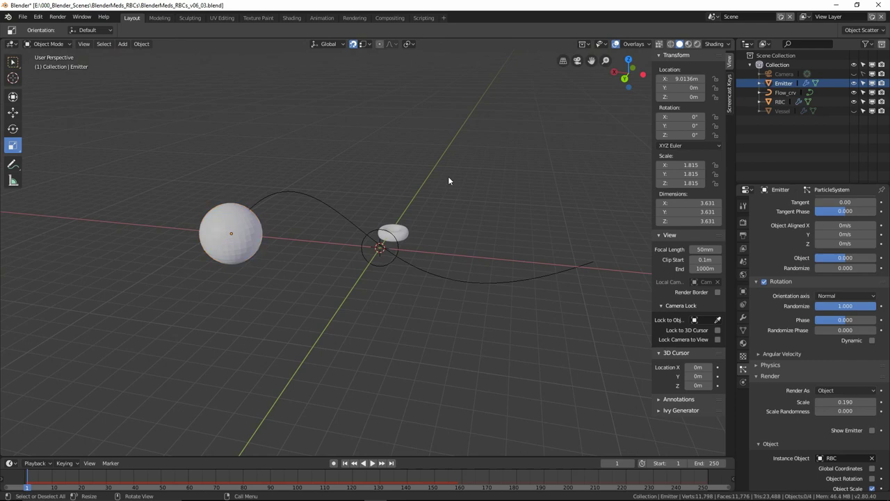
{"action": "left_click", "coordinate": [855, 74]}
{"action": "left_click", "coordinate": [773, 73]}
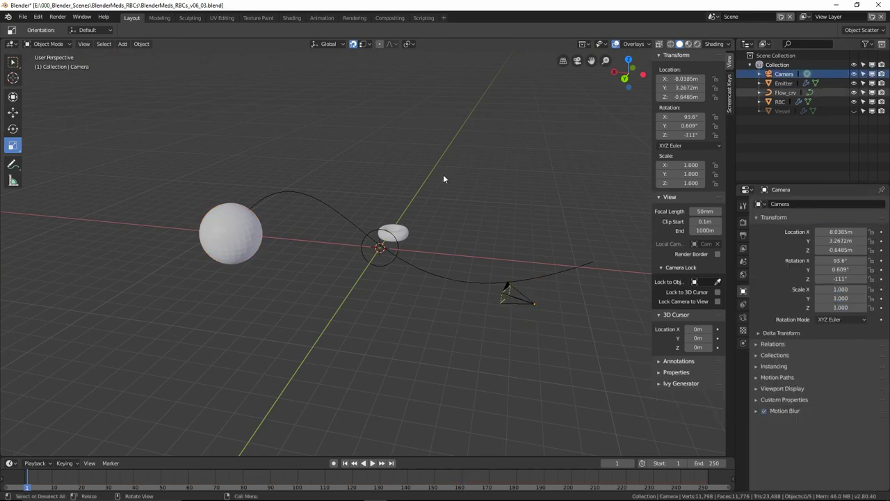
- Add a Spot light at the origin and move it close to the camera, at about X -8.66 m
{"action": "key", "text": "shift+a"}
{"action": "mouse_move", "coordinate": [443, 174]}
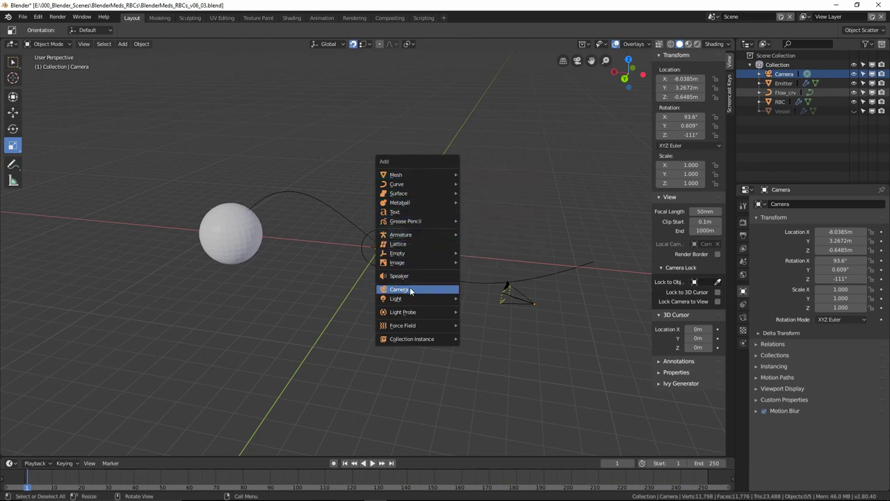
{"action": "mouse_move", "coordinate": [419, 301]}
{"action": "left_click", "coordinate": [485, 318]}
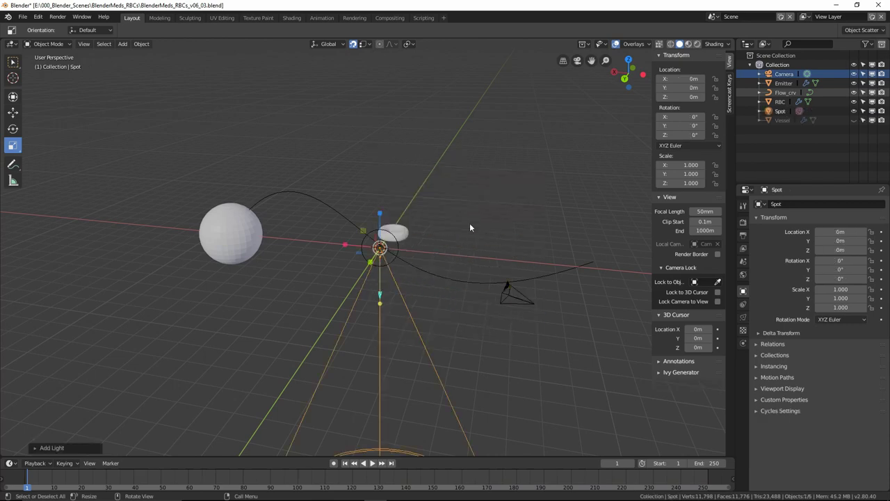
{"action": "middle_click_drag", "start_coordinate": [469, 227], "coordinate": [479, 234]}
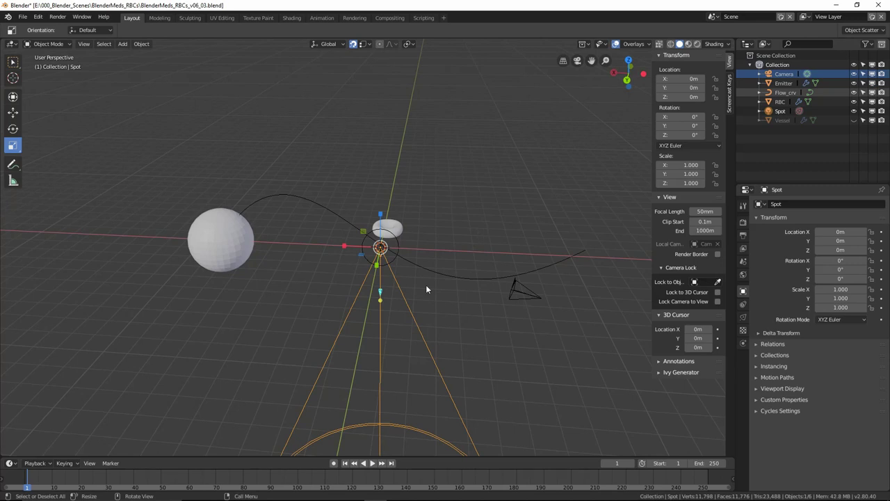
{"action": "key", "text": "g"}
{"action": "left_click", "coordinate": [569, 318]}
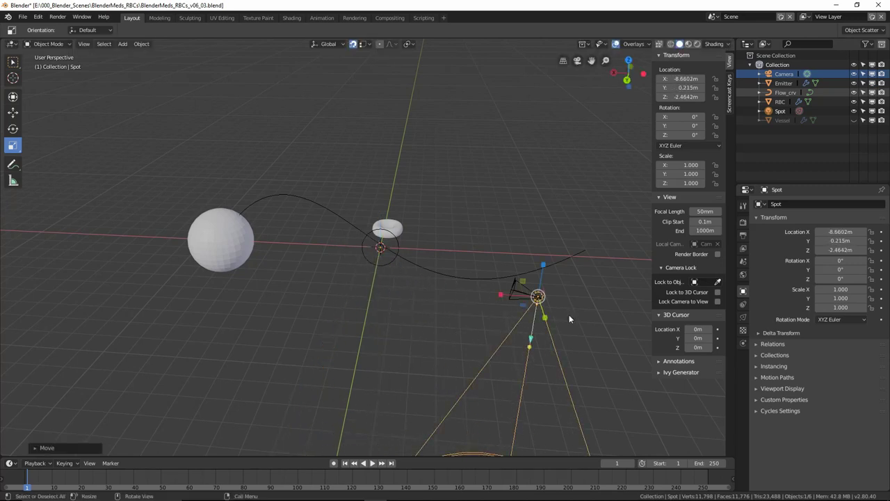
- Using the Transform tool with snapping off, position the Spot beside and slightly above the camera, at about Y 3.23 m and Z 0.12 m
{"action": "middle_click_drag", "start_coordinate": [569, 319], "coordinate": [424, 295]}
{"action": "key", "text": "shift+space"}
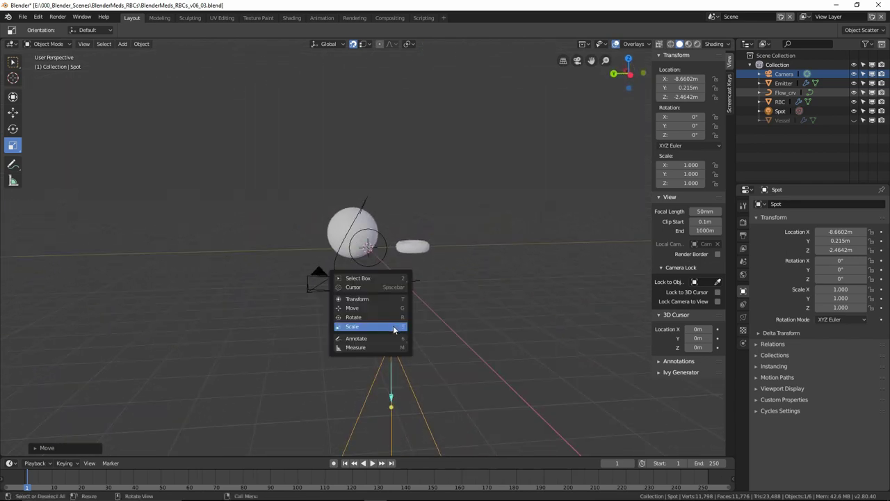
{"action": "left_click", "coordinate": [361, 299]}
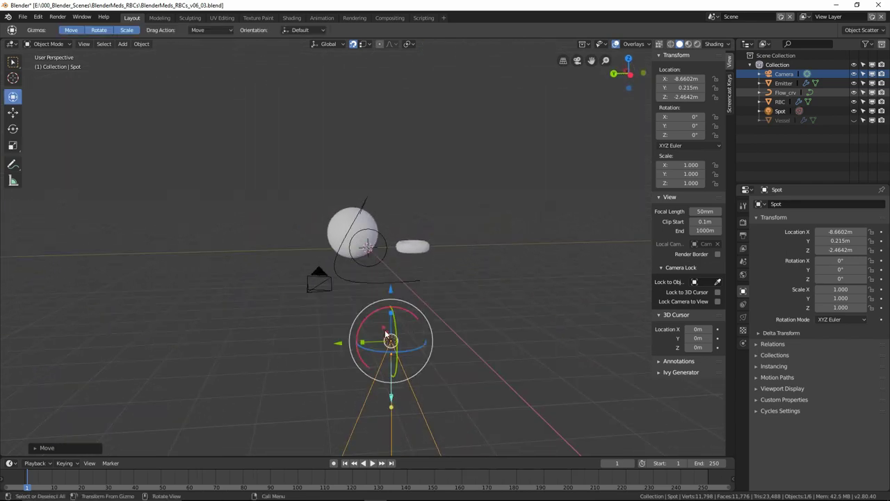
{"action": "left_click_drag", "start_coordinate": [391, 289], "coordinate": [463, 203]}
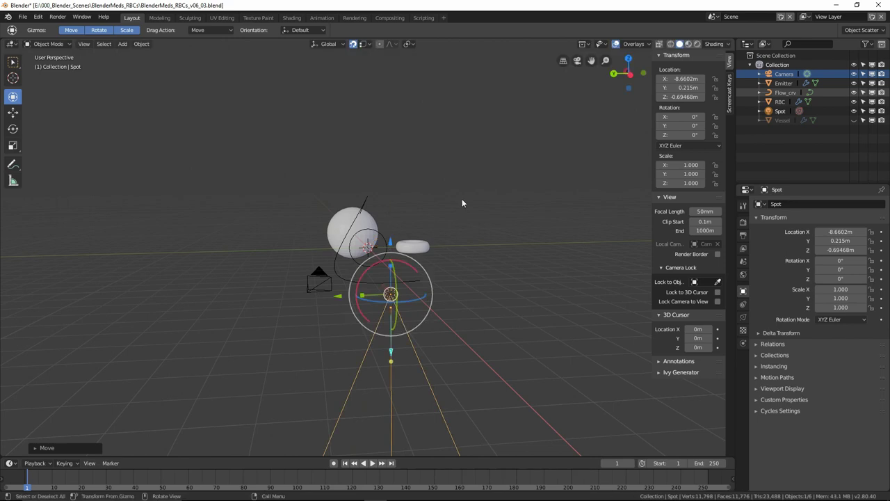
{"action": "left_click", "coordinate": [354, 44]}
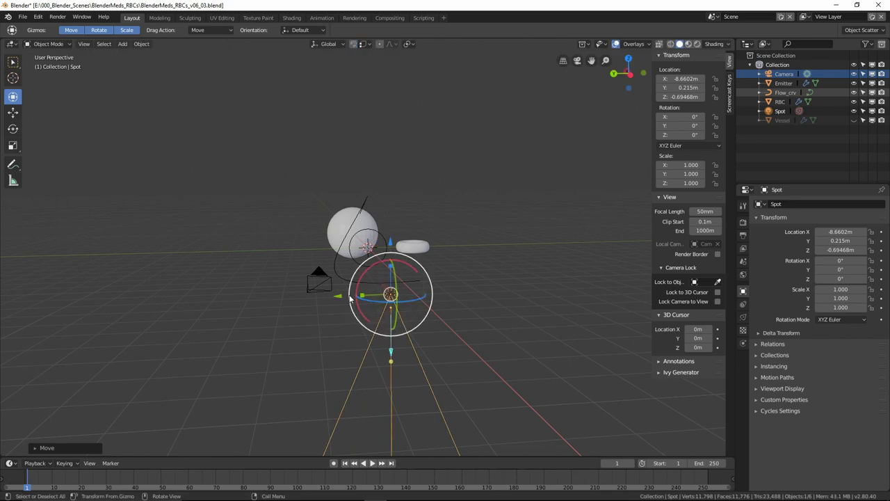
{"action": "left_click_drag", "start_coordinate": [350, 298], "coordinate": [257, 294]}
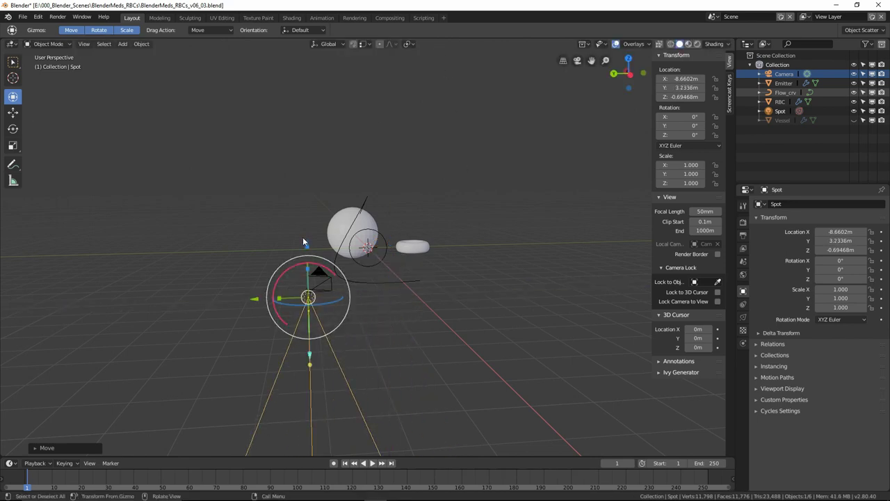
{"action": "left_click_drag", "start_coordinate": [308, 269], "coordinate": [308, 243]}
- Rotate the Spot to about -51.4°, -93.7°, 32.2° so its cone points from the camera toward the emitter sphere
{"action": "middle_click_drag", "start_coordinate": [285, 265], "coordinate": [348, 258]}
{"action": "left_click_drag", "start_coordinate": [571, 218], "coordinate": [611, 275]}
{"action": "middle_click_drag", "start_coordinate": [611, 275], "coordinate": [490, 401]}
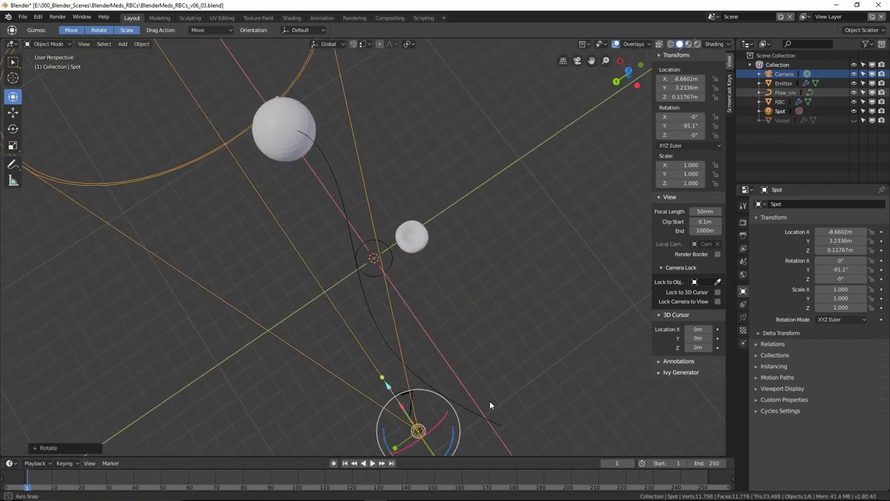
{"action": "key", "text": "r"}
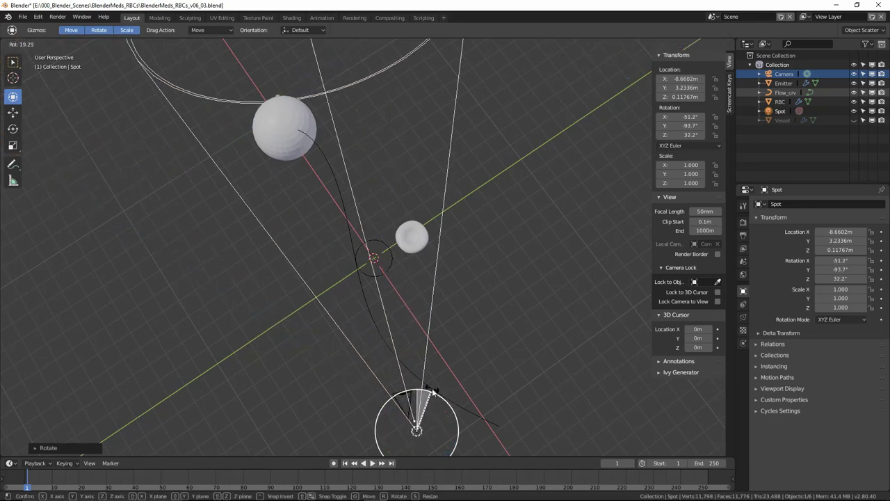
{"action": "left_click", "coordinate": [433, 393]}
{"action": "middle_click_drag", "start_coordinate": [433, 393], "coordinate": [429, 190]}
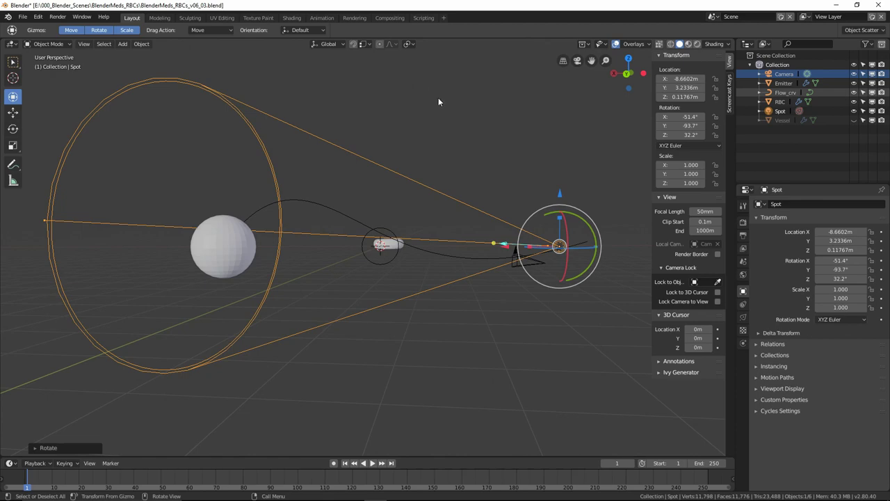
- Unhide the Vessel in the rendered camera view and open the Spot's light settings
{"action": "key", "text": "KP_0"}
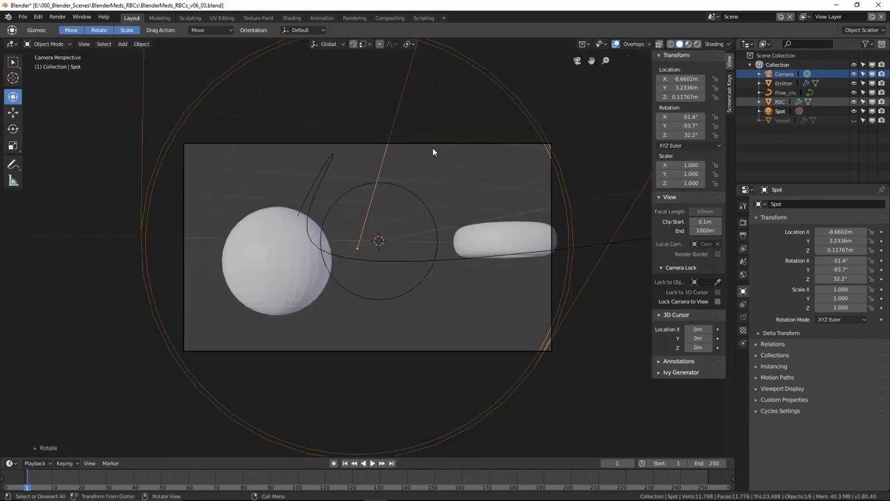
{"action": "left_click", "coordinate": [696, 43]}
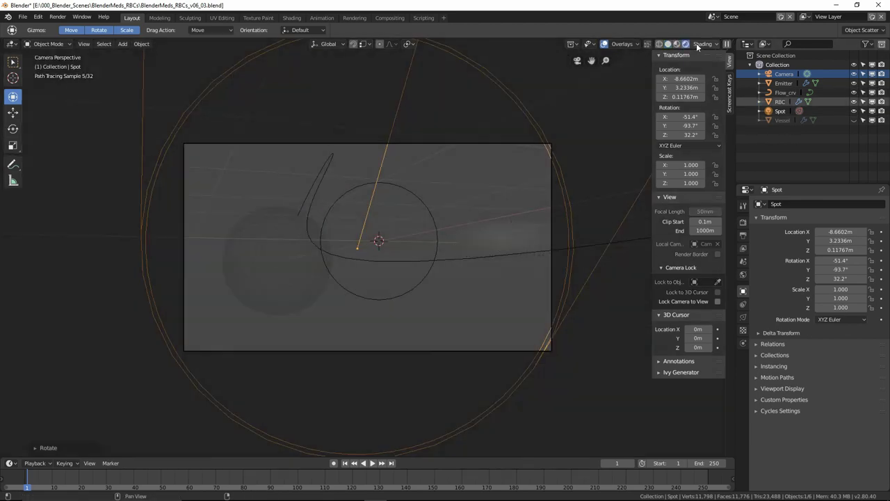
{"action": "left_click", "coordinate": [854, 121]}
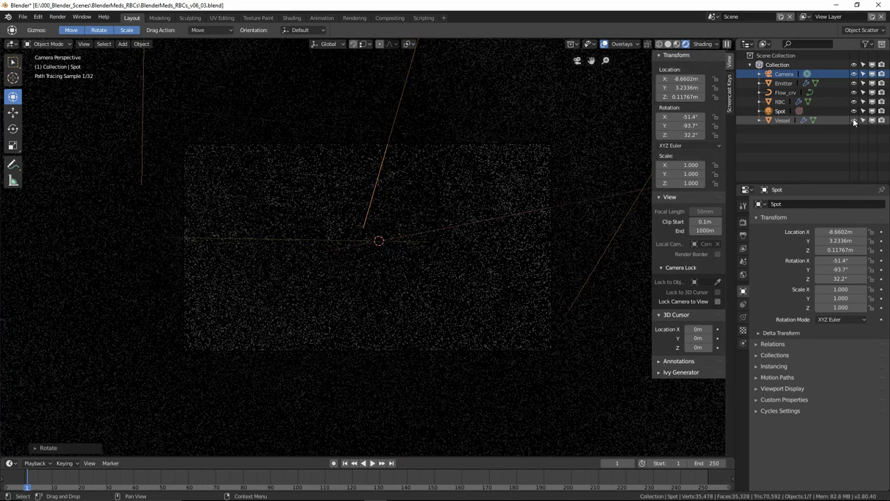
{"action": "left_click", "coordinate": [780, 111]}
{"action": "left_click", "coordinate": [743, 317]}
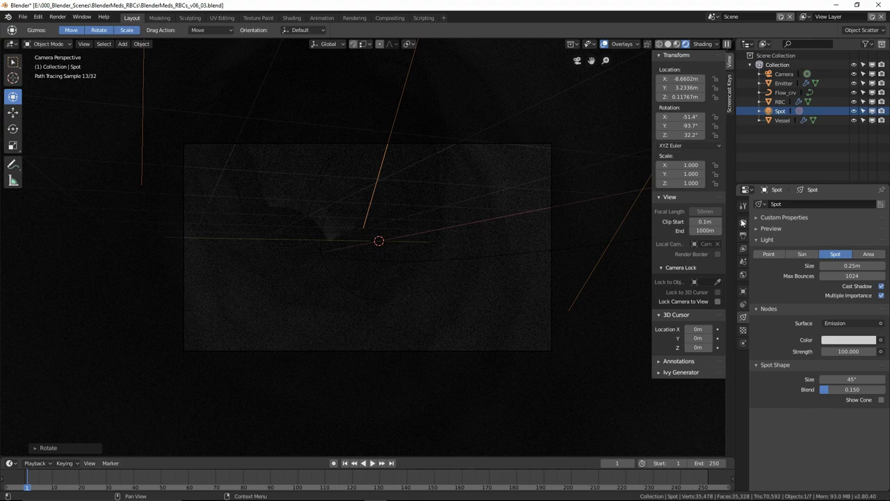
- Enable Border in the output dimensions to limit rendering to the camera frame
{"action": "left_click", "coordinate": [743, 236]}
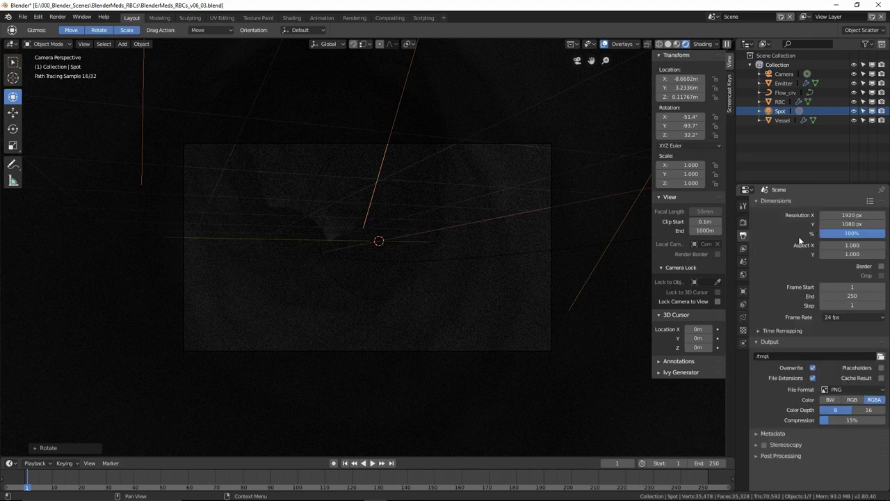
{"action": "left_click", "coordinate": [743, 222]}
{"action": "left_click", "coordinate": [743, 235]}
{"action": "left_click", "coordinate": [881, 266]}
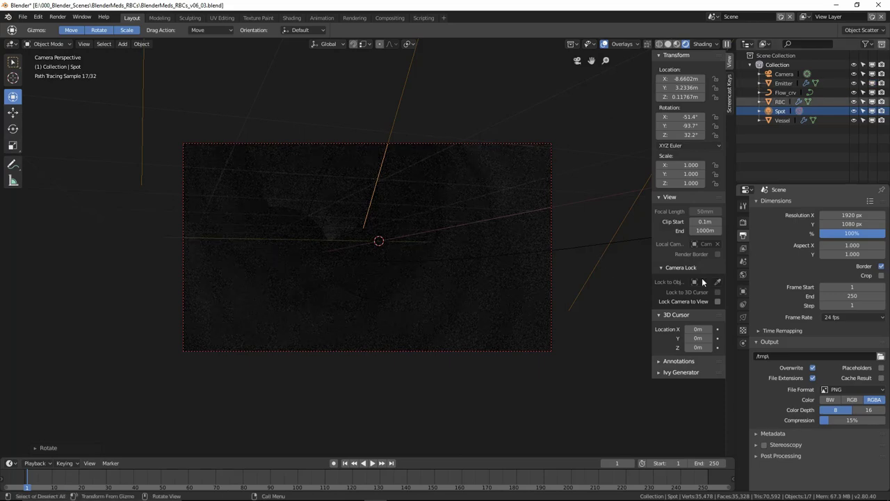
- In solid shading, shift the Spot along Y to about 2.53 m and check the lighting in the rendered camera view
{"action": "left_click", "coordinate": [669, 44]}
{"action": "mouse_move", "coordinate": [386, 208]}
{"action": "middle_mouse_down"}
{"action": "mouse_move", "coordinate": [308, 223]}
{"action": "mouse_move", "coordinate": [408, 222]}
{"action": "mouse_move", "coordinate": [410, 213]}
{"action": "mouse_move", "coordinate": [392, 185]}
{"action": "mouse_move", "coordinate": [372, 182]}
{"action": "mouse_move", "coordinate": [357, 216]}
{"action": "mouse_move", "coordinate": [387, 211]}
{"action": "mouse_move", "coordinate": [375, 212]}
{"action": "middle_mouse_up"}
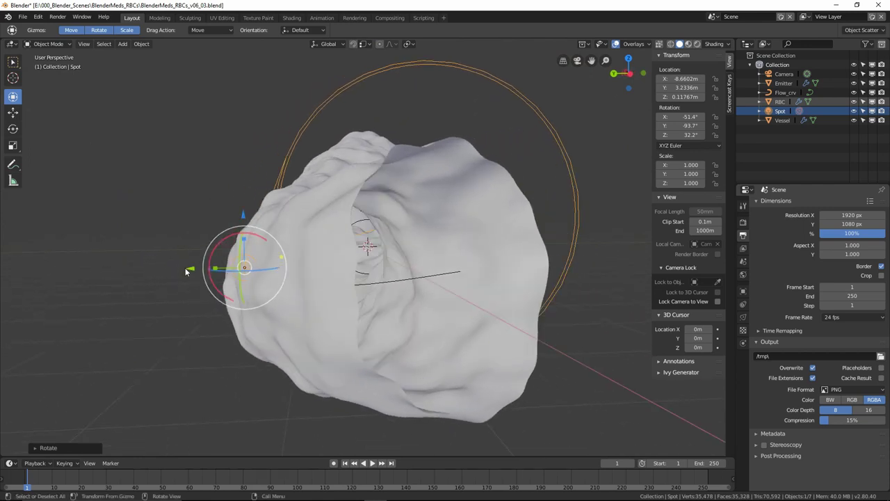
{"action": "left_click_drag", "start_coordinate": [187, 270], "coordinate": [223, 269]}
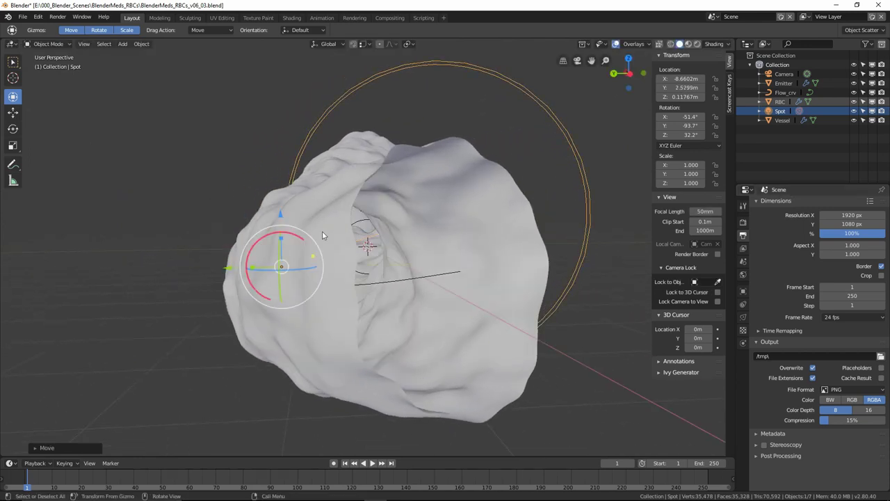
{"action": "key", "text": "KP_0"}
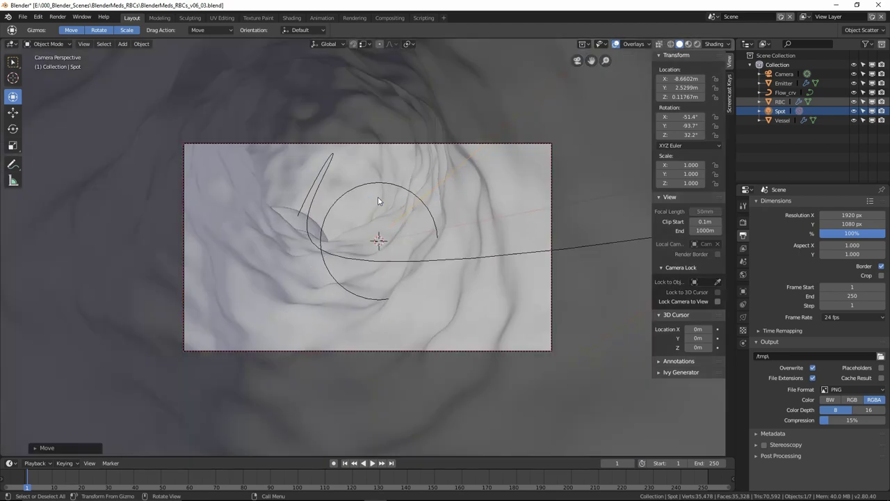
{"action": "left_click", "coordinate": [696, 44]}
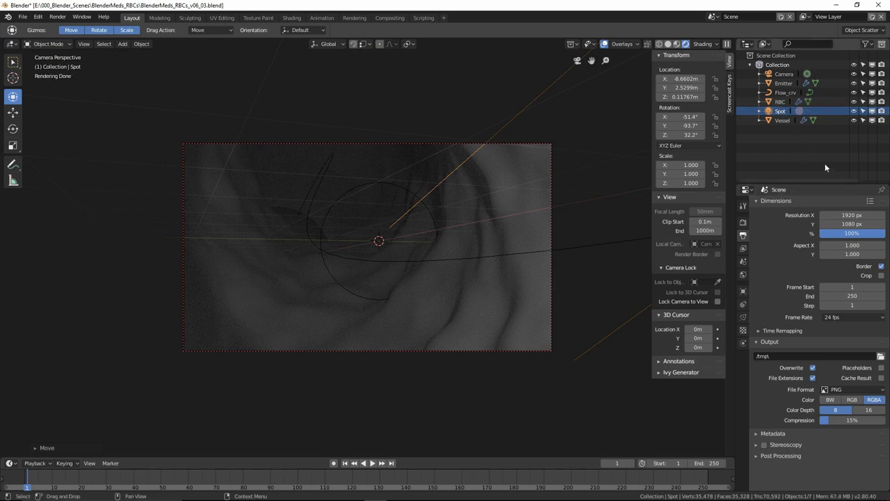
- Set the Spot light's emission strength to 1000
{"action": "left_click", "coordinate": [743, 318]}
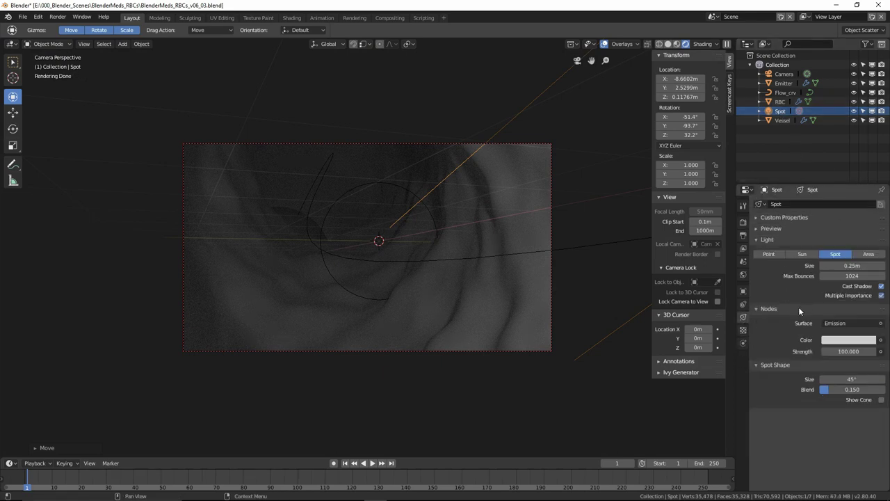
{"action": "left_click", "coordinate": [846, 352]}
{"action": "type", "text": "10"}
{"action": "key", "text": "Return"}
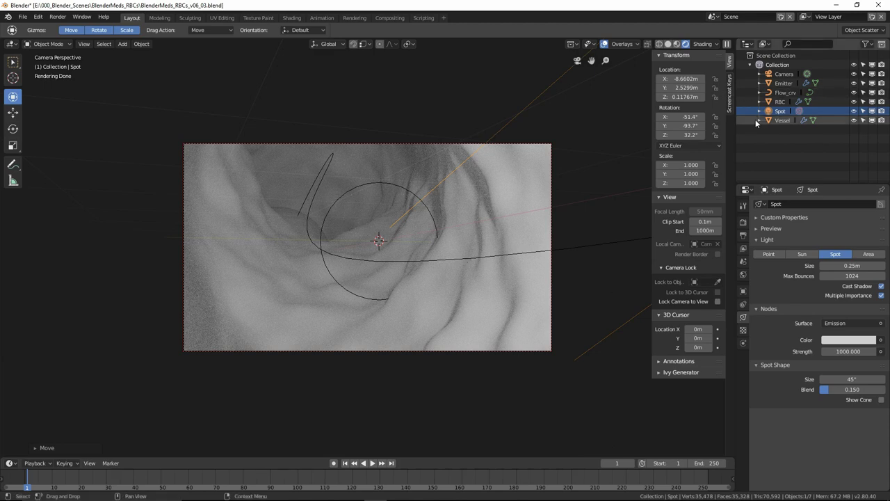
- Turn off Show Emitter in the viewport display options of the Emitter's particle system
{"action": "left_click", "coordinate": [782, 83]}
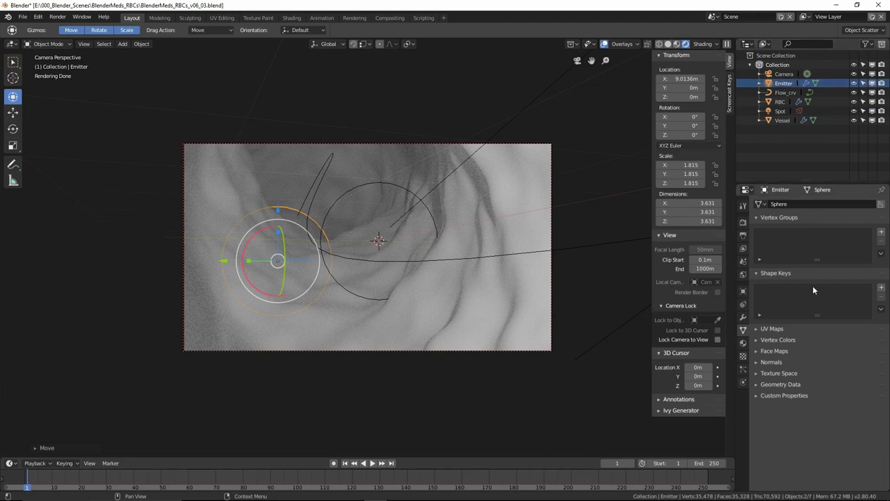
{"action": "left_click", "coordinate": [743, 369]}
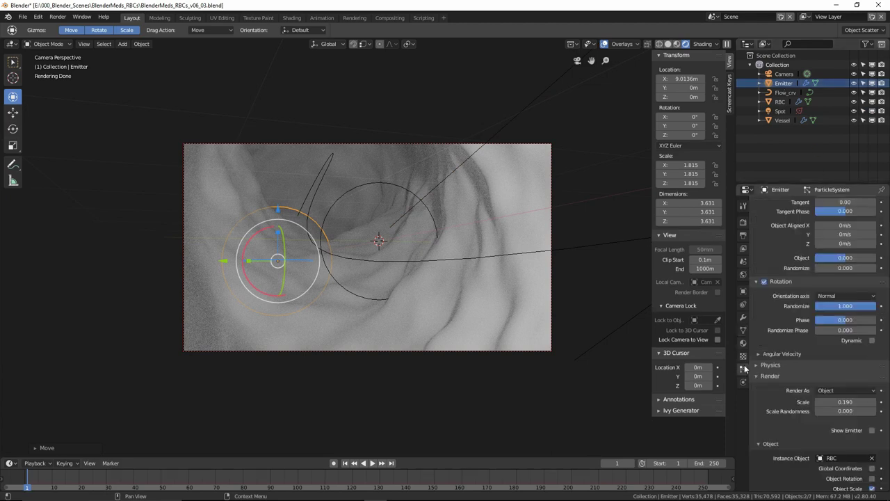
{"action": "scroll", "coordinate": [794, 369], "scroll_direction": "down", "scroll_amount": 5}
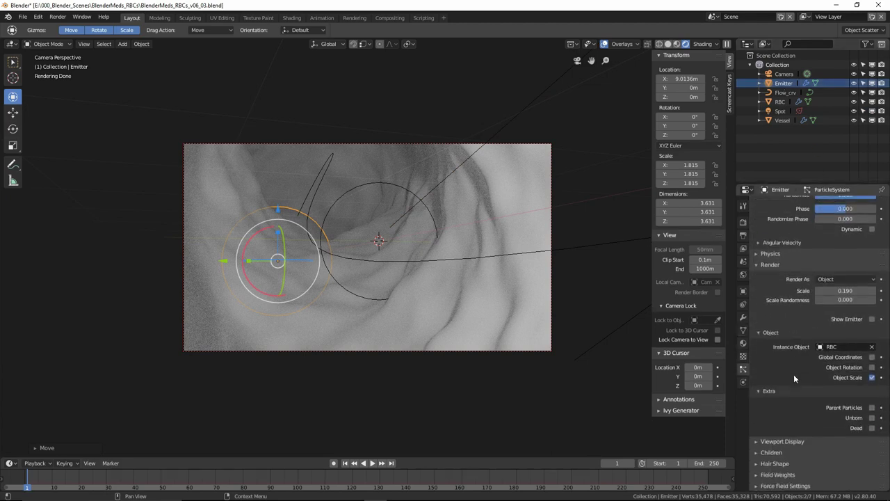
{"action": "scroll", "coordinate": [790, 375], "scroll_direction": "down", "scroll_amount": 1}
{"action": "left_click", "coordinate": [782, 407]}
{"action": "scroll", "coordinate": [791, 401], "scroll_direction": "down", "scroll_amount": 4}
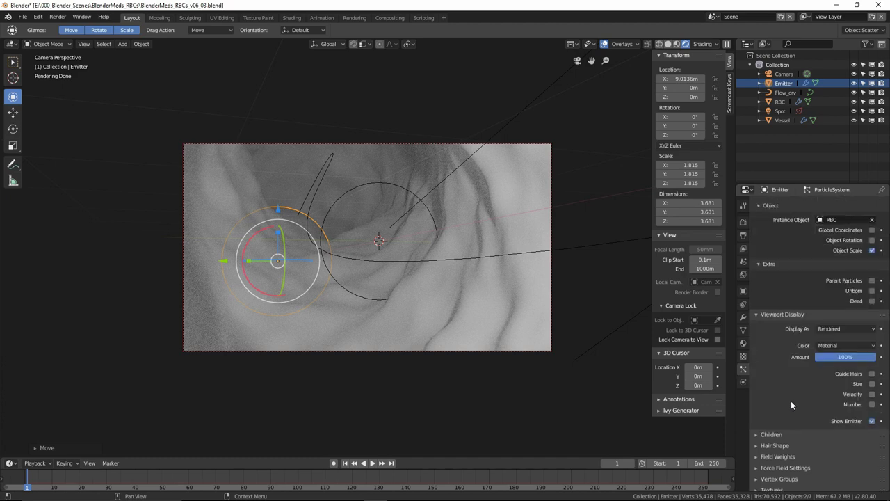
{"action": "left_click", "coordinate": [871, 421]}
{"action": "left_click", "coordinate": [872, 422]}
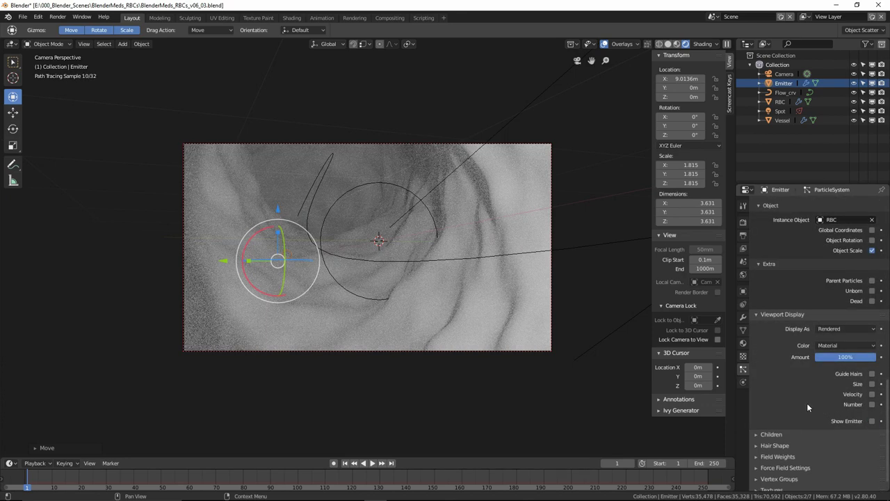
{"action": "scroll", "coordinate": [804, 404], "scroll_direction": "down", "scroll_amount": 1}
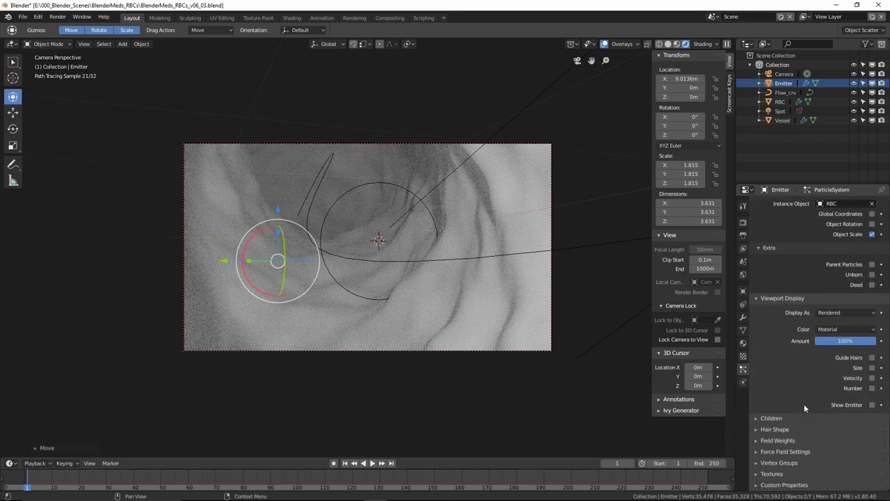
{"action": "scroll", "coordinate": [804, 404], "scroll_direction": "up", "scroll_amount": 6}
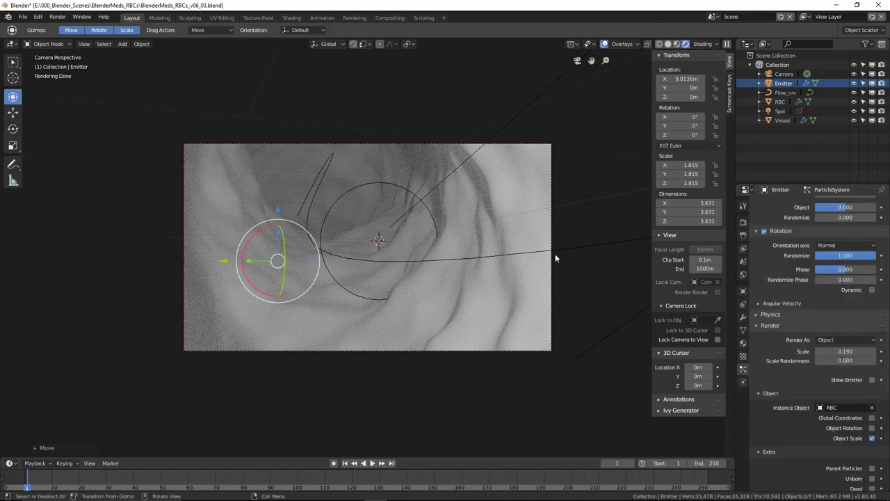
- Set the layout viewport to wireframe and select the Vessel in the Shading workspace's rendered camera view
{"action": "left_click", "coordinate": [659, 44]}
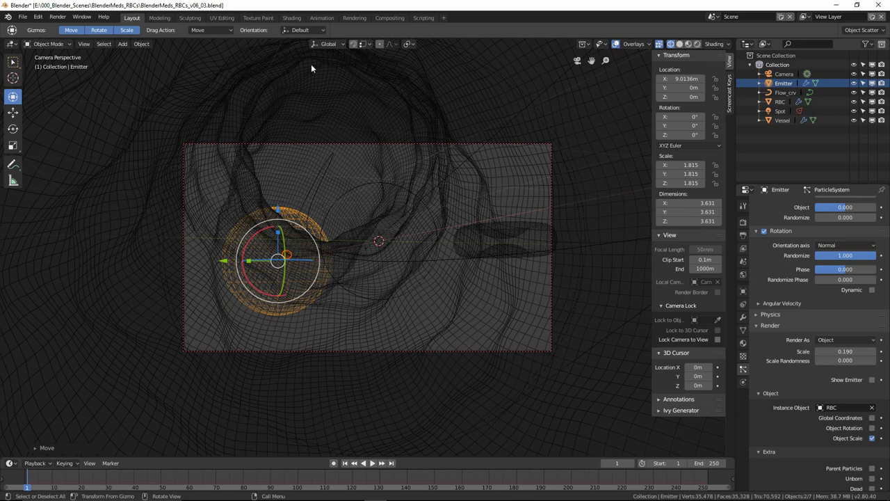
{"action": "left_click", "coordinate": [292, 18]}
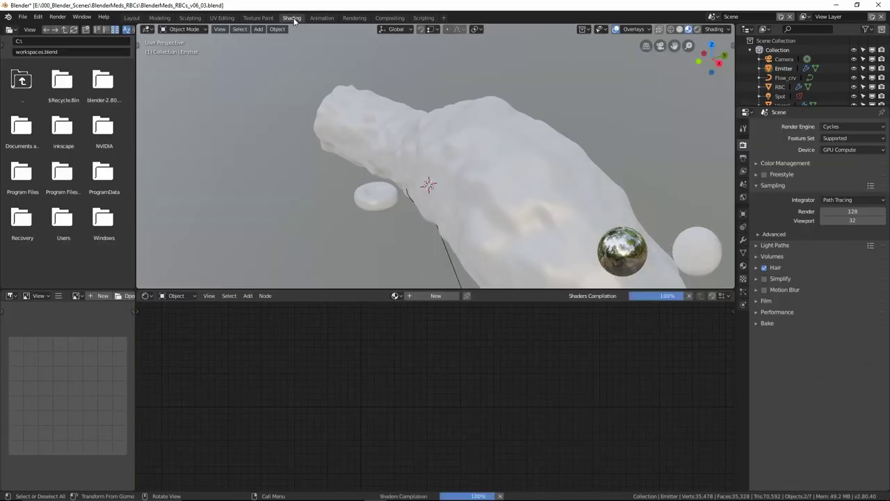
{"action": "key", "text": "KP_0"}
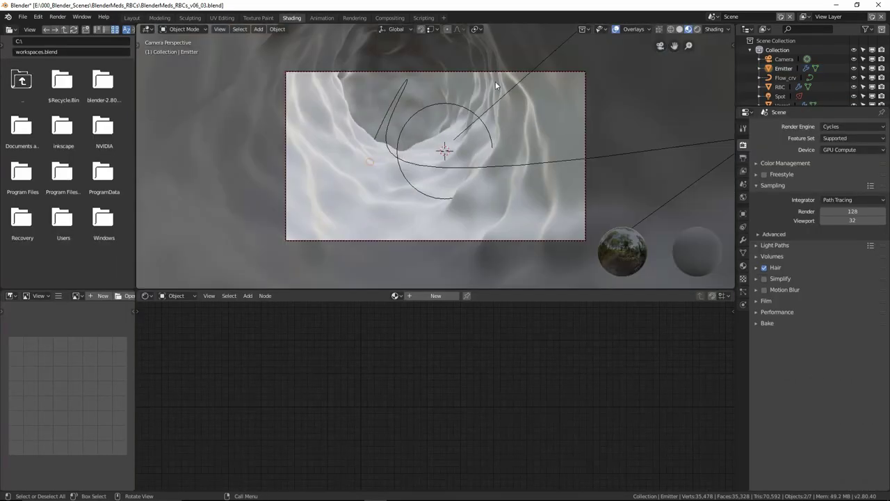
{"action": "left_click", "coordinate": [697, 29]}
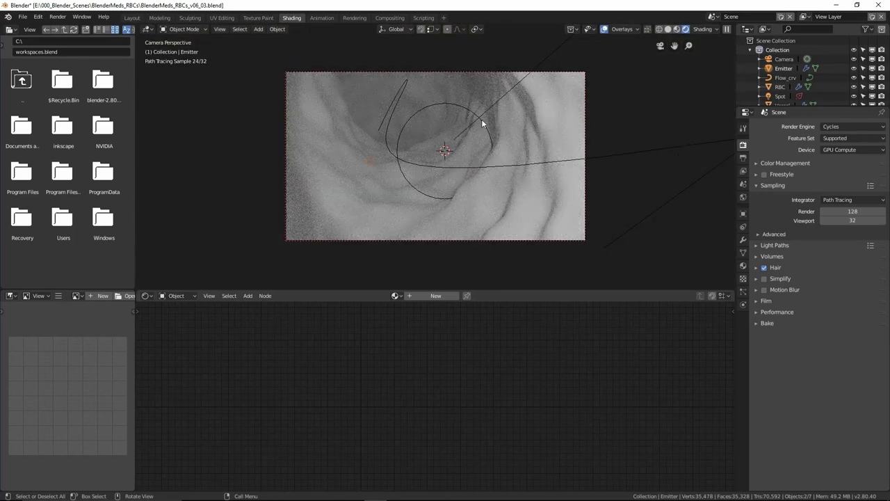
{"action": "left_click", "coordinate": [317, 207]}
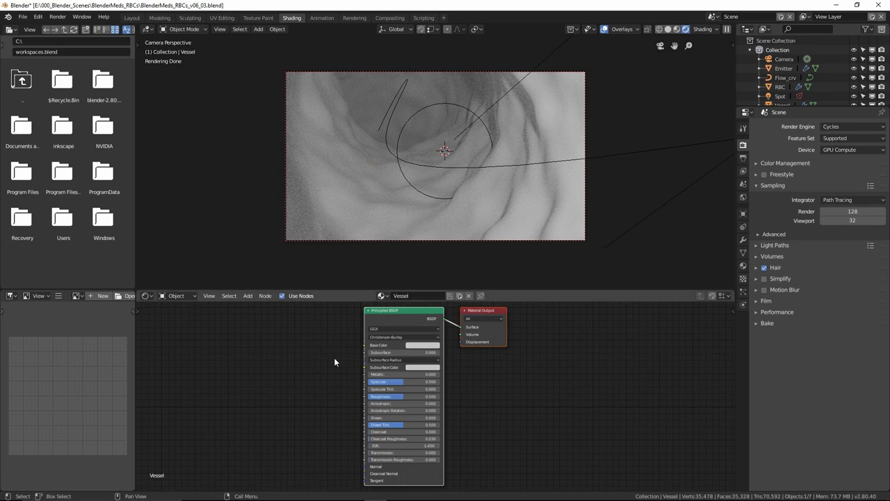
- Move the Vessel material's Material Output and Principled BSDF nodes aside and open the Base Color for editing
{"action": "left_click_drag", "start_coordinate": [507, 316], "coordinate": [693, 365]}
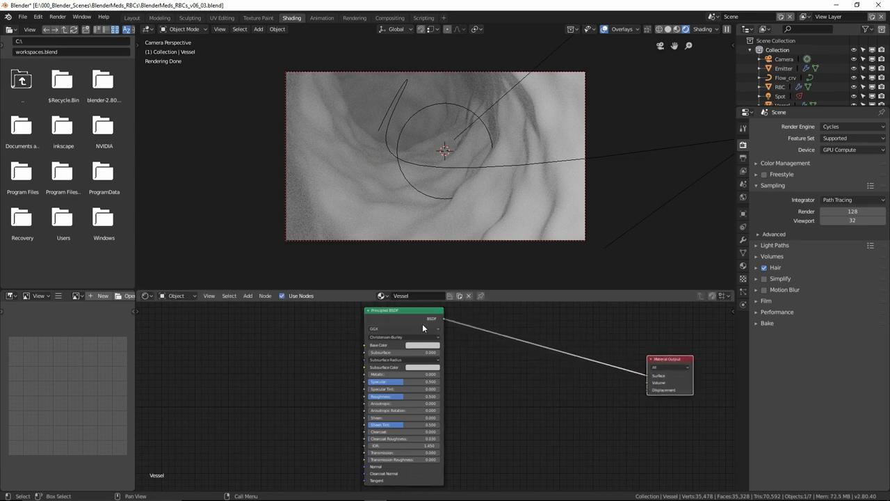
{"action": "left_click_drag", "start_coordinate": [407, 317], "coordinate": [584, 324]}
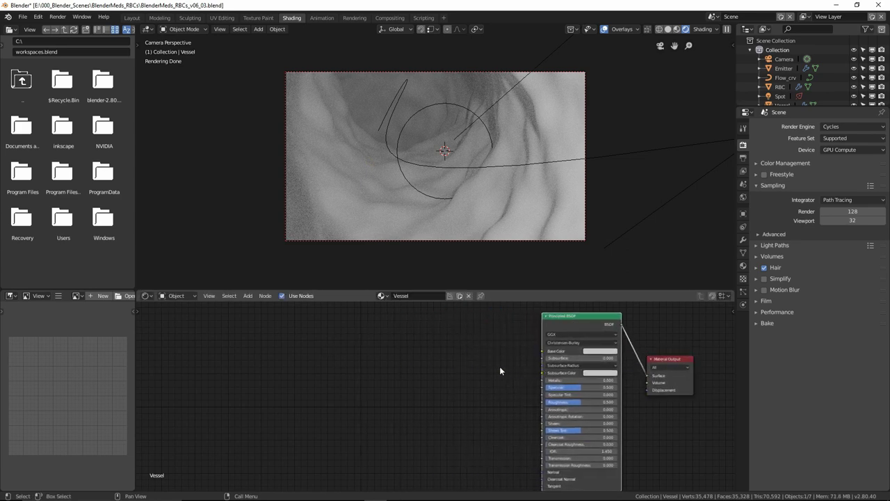
{"action": "left_click", "coordinate": [589, 350]}
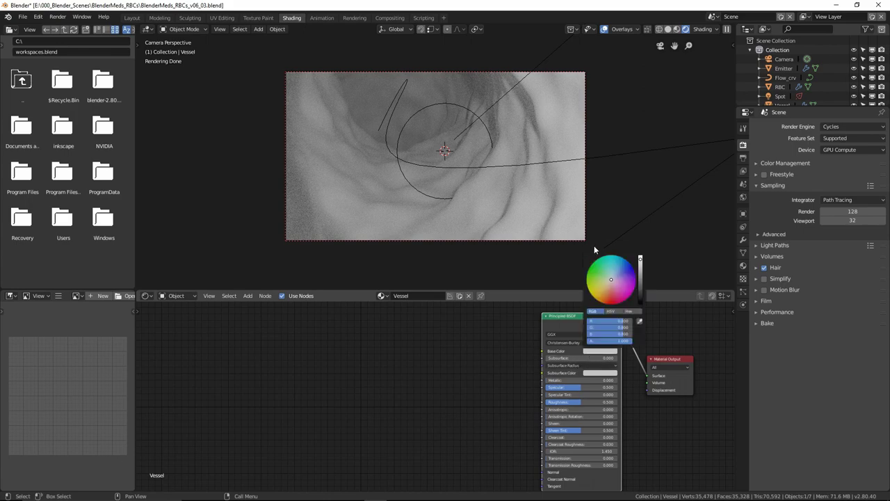
- Set the Vessel material's base color to a slightly darkened red and its roughness to 0.4
{"action": "left_click_drag", "start_coordinate": [612, 289], "coordinate": [610, 298]}
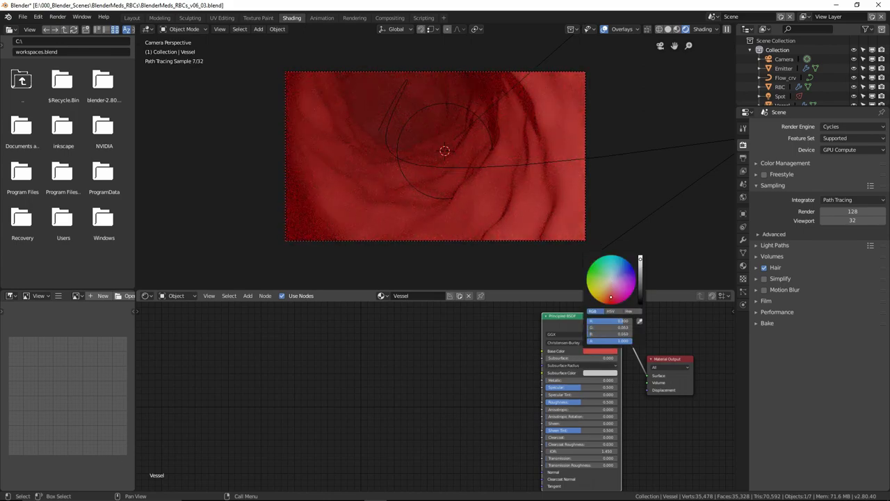
{"action": "mouse_move", "coordinate": [641, 270]}
{"action": "left_mouse_down"}
{"action": "mouse_move", "coordinate": [641, 290]}
{"action": "mouse_move", "coordinate": [640, 274]}
{"action": "left_mouse_up"}
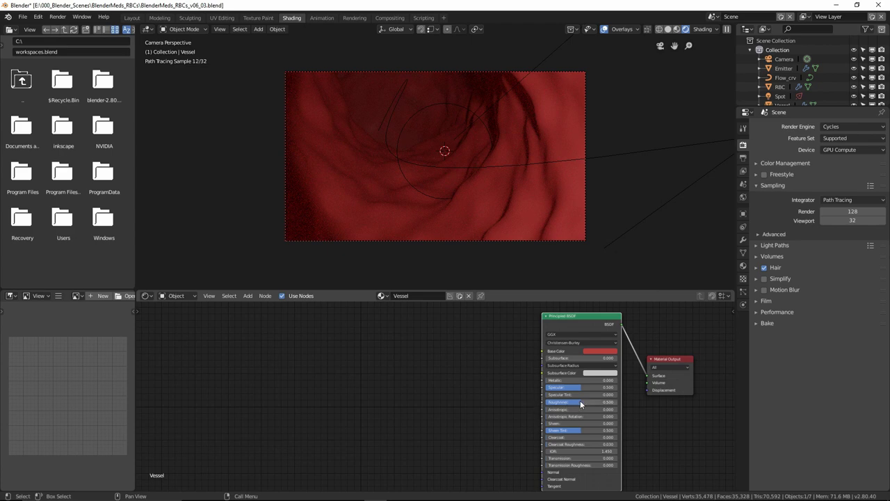
{"action": "left_click_drag", "start_coordinate": [581, 402], "coordinate": [547, 402]}
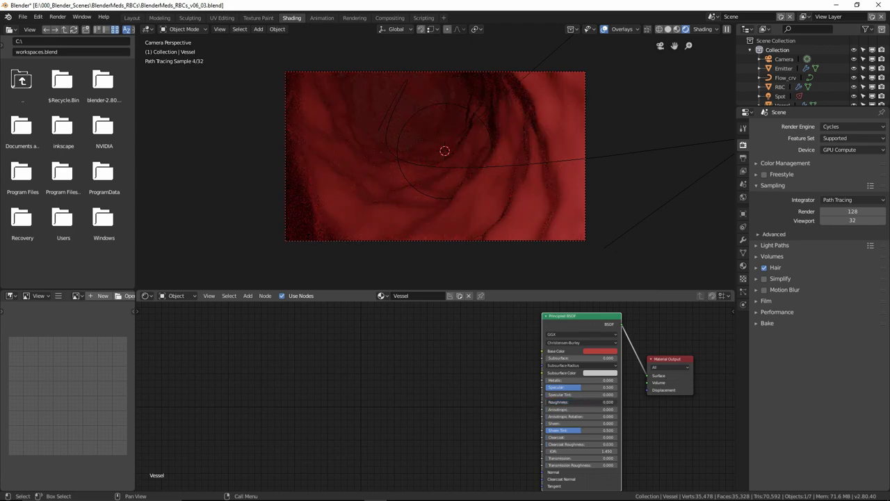
{"action": "left_click_drag", "start_coordinate": [547, 402], "coordinate": [573, 402]}
{"action": "left_click", "coordinate": [581, 401]}
{"action": "key", "text": "BackSpace"}
{"action": "type", "text": ".8"}
{"action": "key", "text": "Return"}
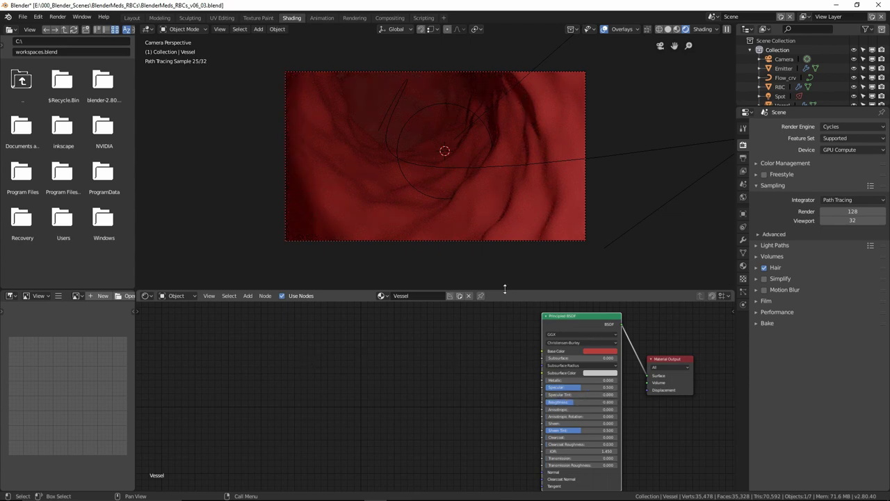
- Enlarge the node editor and add a Noise Texture node well ahead of the Principled BSDF
{"action": "left_click_drag", "start_coordinate": [505, 290], "coordinate": [503, 235]}
{"action": "key", "text": "shift+a"}
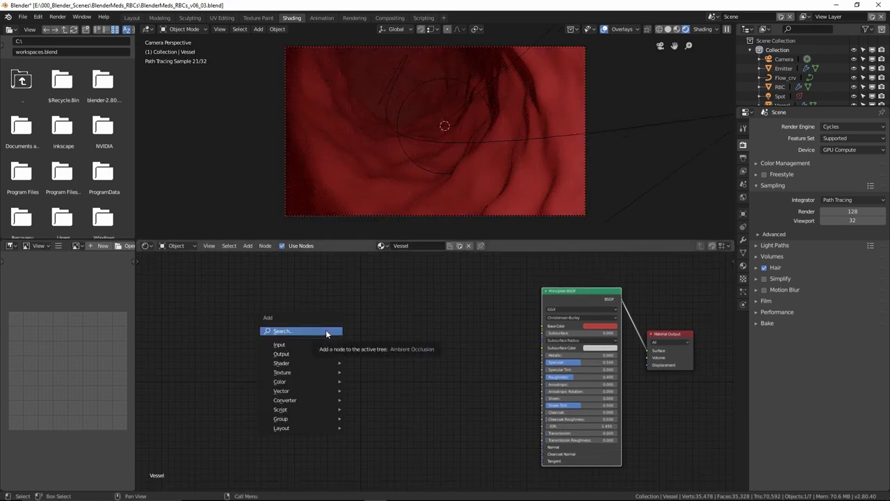
{"action": "mouse_move", "coordinate": [295, 372]}
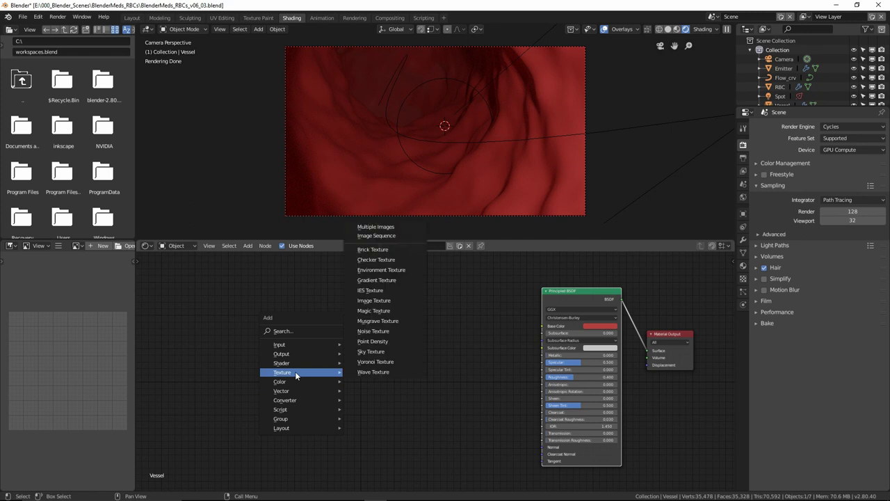
{"action": "left_click", "coordinate": [373, 331]}
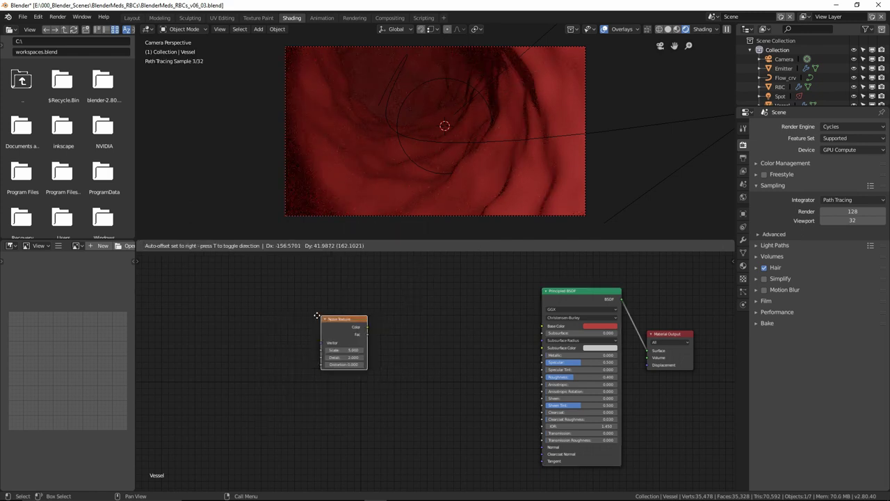
{"action": "left_click", "coordinate": [312, 391]}
- Add a Bump node, feeding the noise Fac into its Height and its Normal output into the Principled BSDF's Normal
{"action": "key", "text": "shift+a"}
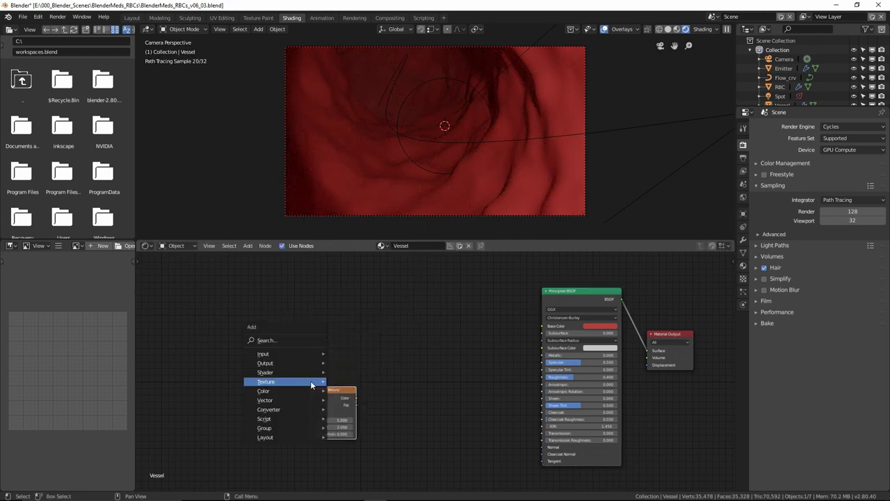
{"action": "mouse_move", "coordinate": [297, 399]}
{"action": "left_click", "coordinate": [348, 400]}
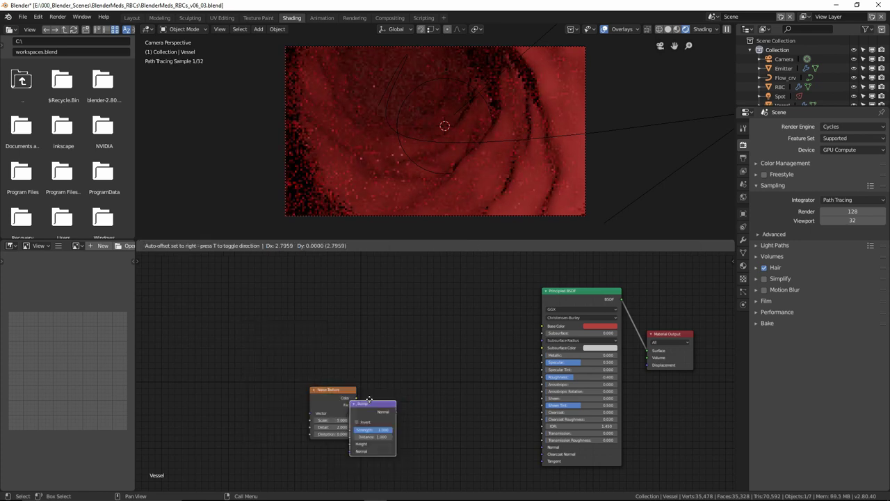
{"action": "left_click", "coordinate": [405, 385]}
{"action": "left_click_drag", "start_coordinate": [355, 405], "coordinate": [403, 425]}
{"action": "left_click_drag", "start_coordinate": [448, 393], "coordinate": [546, 448]}
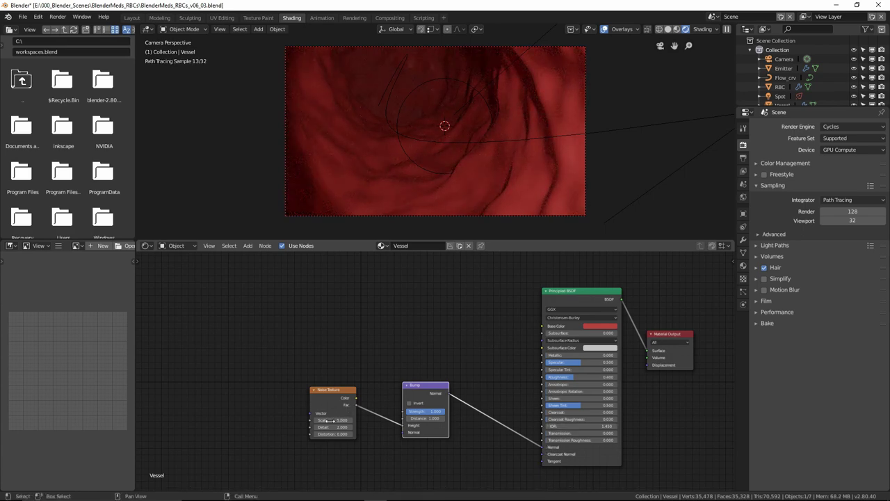
- Set the noise scale to about 28.7 and the Bump strength to 0.2, spacing the two nodes farther apart
{"action": "left_click_drag", "start_coordinate": [329, 420], "coordinate": [400, 420]}
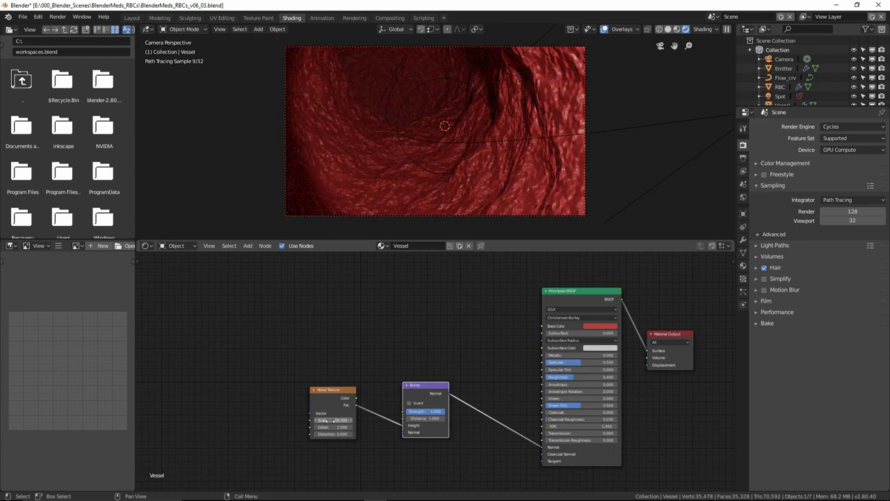
{"action": "left_click_drag", "start_coordinate": [334, 390], "coordinate": [277, 355]}
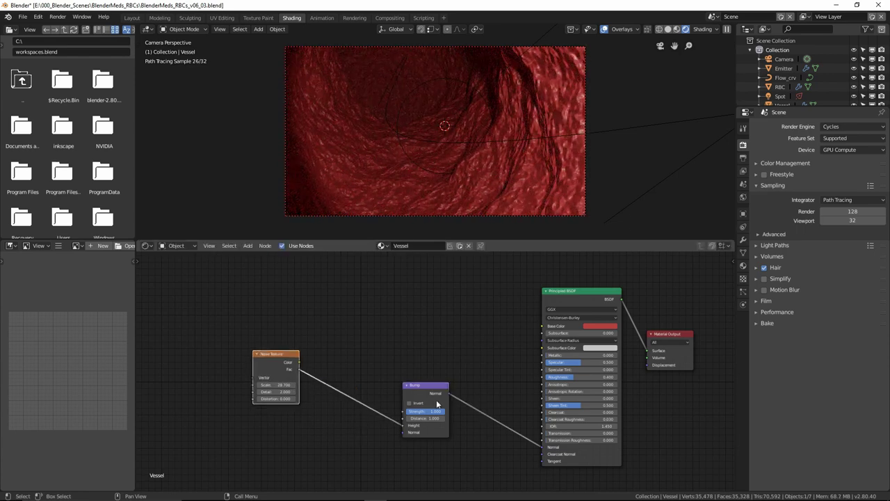
{"action": "left_click_drag", "start_coordinate": [413, 390], "coordinate": [405, 402]}
{"action": "left_click", "coordinate": [420, 423]}
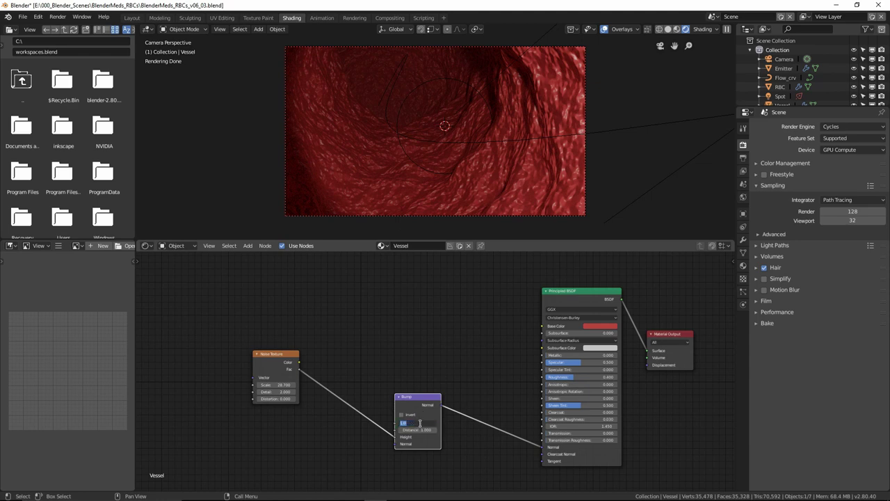
{"action": "type", "text": "0.2"}
{"action": "key", "text": "Return"}
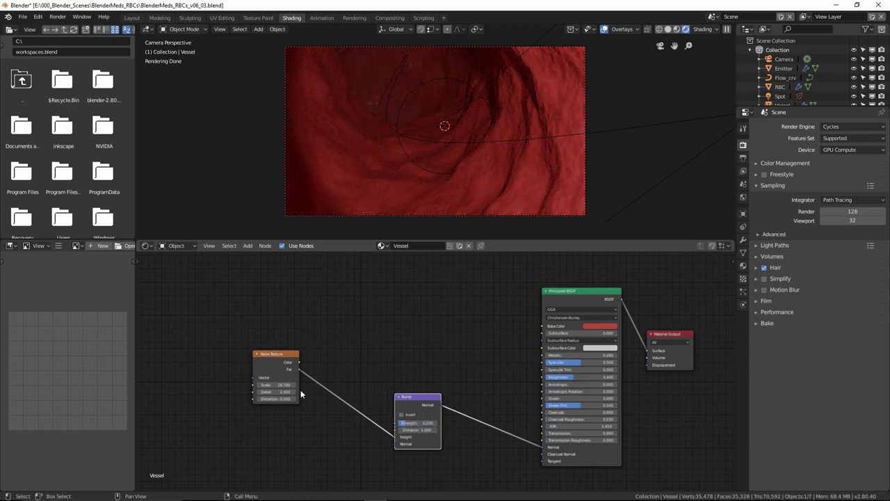
- Try a noise scale of about 155.8 and a Bump strength of 1, and undo the strength change
{"action": "left_click_drag", "start_coordinate": [275, 385], "coordinate": [297, 385]}
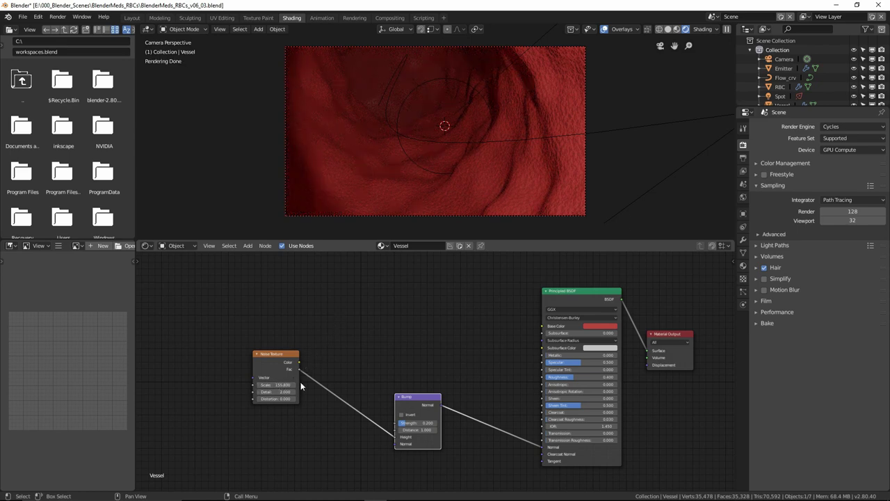
{"action": "left_click", "coordinate": [420, 423]}
{"action": "type", "text": "1"}
{"action": "key", "text": "Return"}
{"action": "key", "text": "ctrl+z"}
- Set the Noise Texture scale to 100 and the Bump strength to 0.1
{"action": "left_click", "coordinate": [281, 385]}
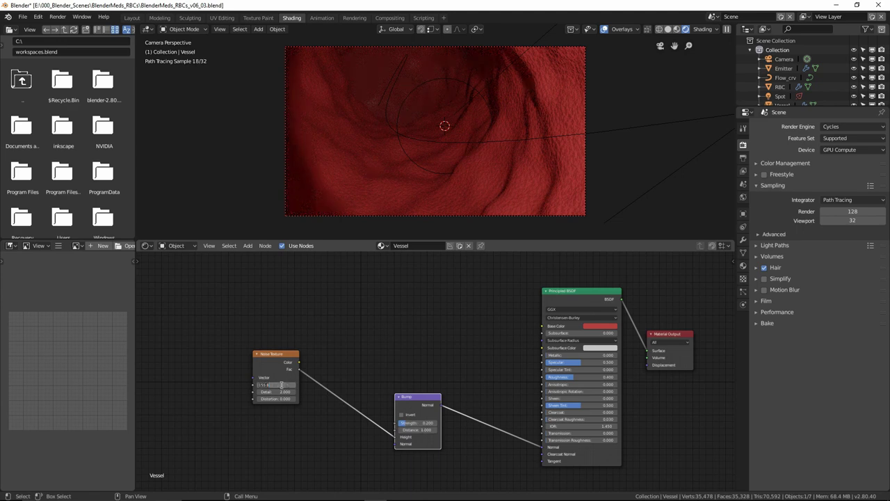
{"action": "key", "text": "Return"}
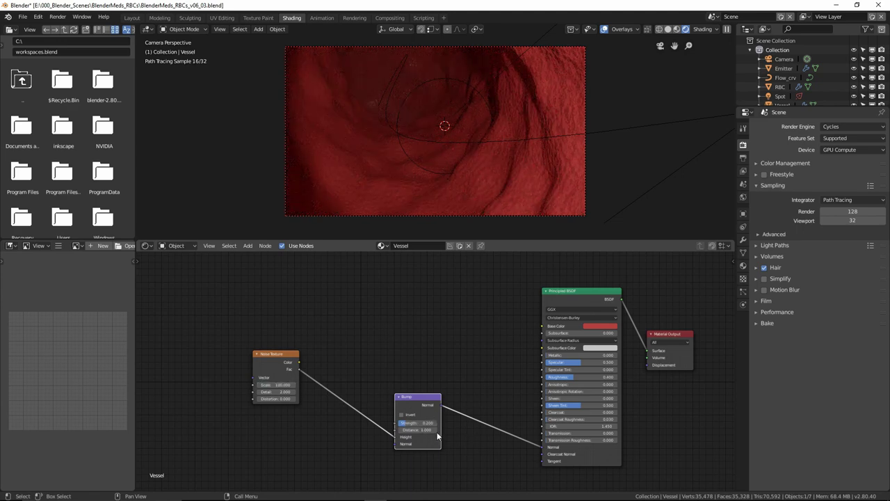
{"action": "left_click", "coordinate": [418, 423]}
{"action": "type", "text": "0.1"}
{"action": "key", "text": "Return"}
- Add a Layer Weight node in the free space above the Noise Texture node
{"action": "key", "text": "shift+a"}
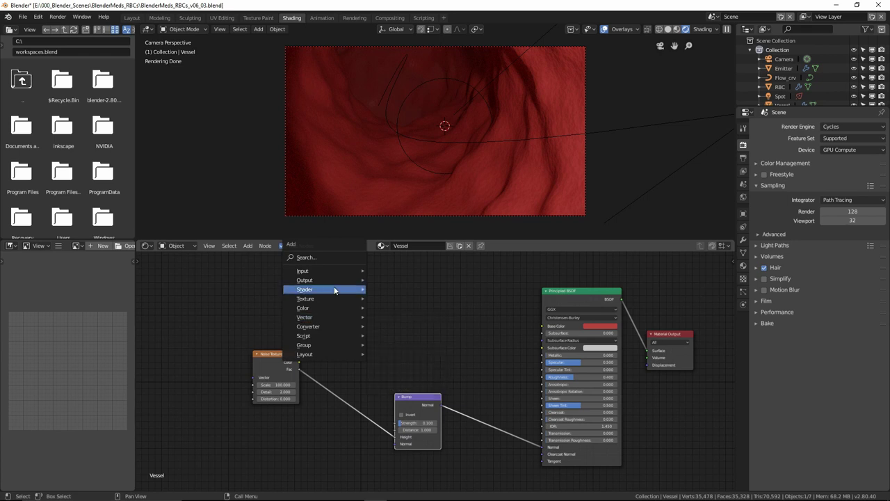
{"action": "mouse_move", "coordinate": [306, 271]}
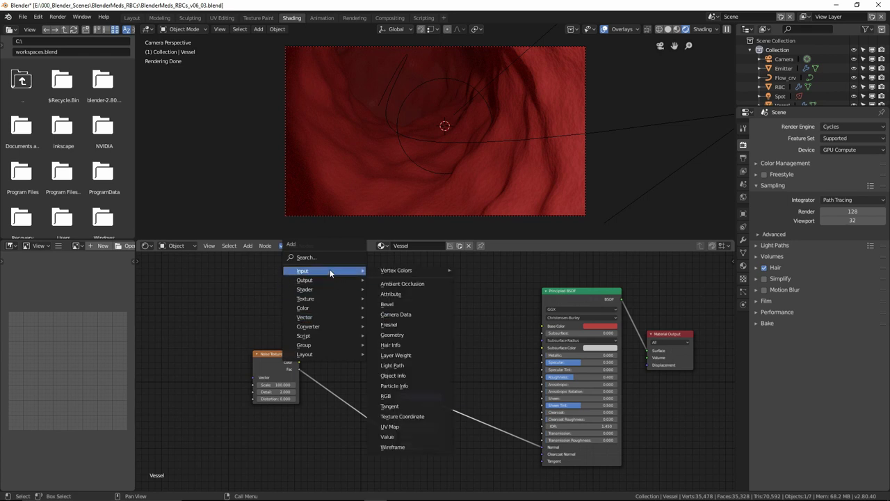
{"action": "left_click", "coordinate": [400, 355]}
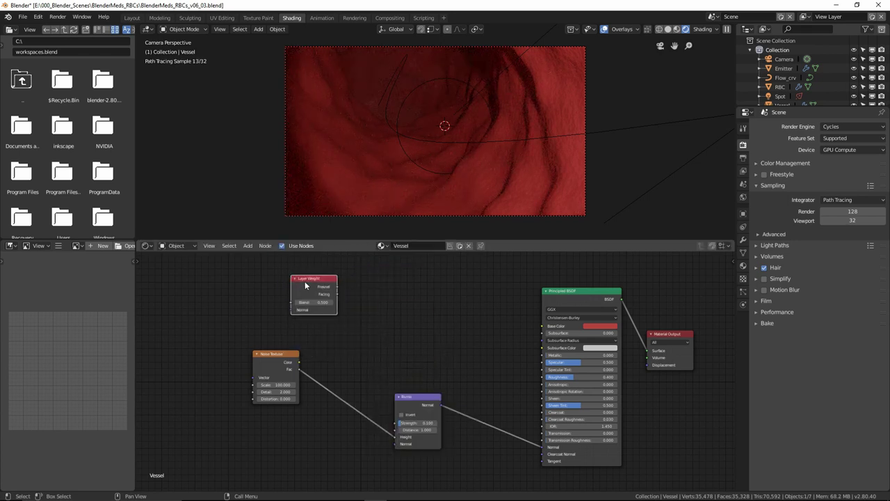
{"action": "left_click", "coordinate": [266, 275]}
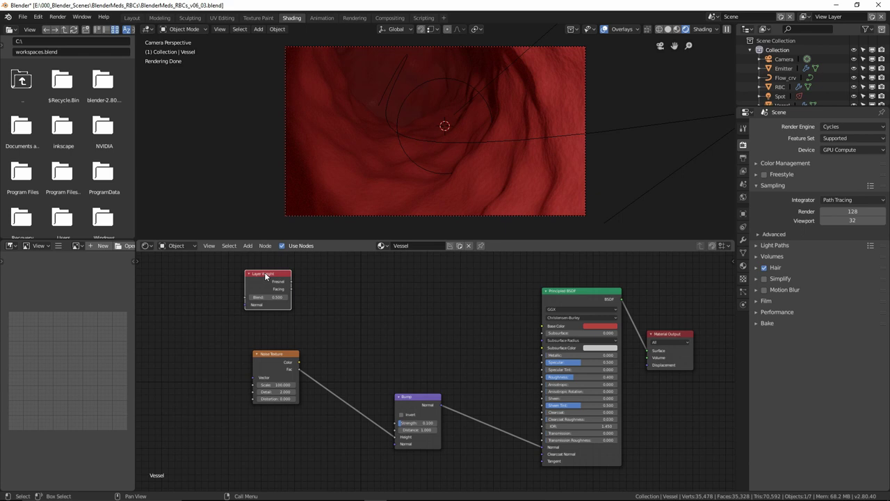
- Add a ColorRamp node beside Layer Weight and connect the Facing output to its Fac input
{"action": "key", "text": "shift+a"}
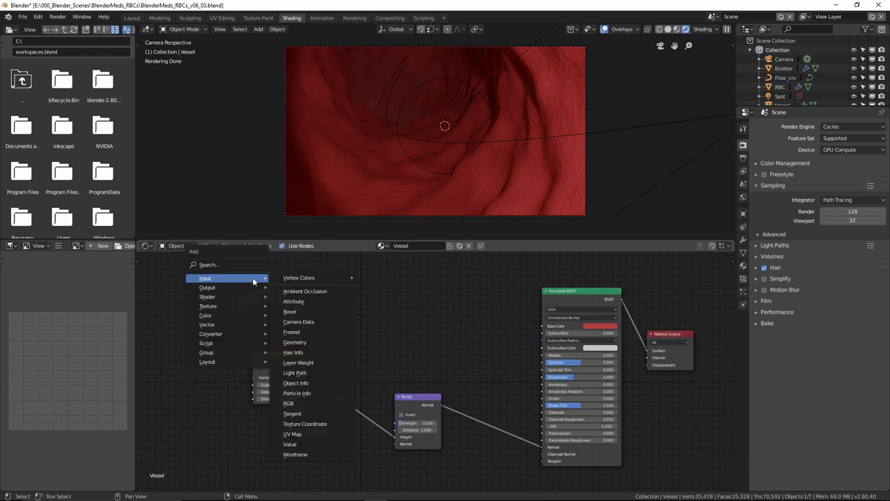
{"action": "mouse_move", "coordinate": [226, 334]}
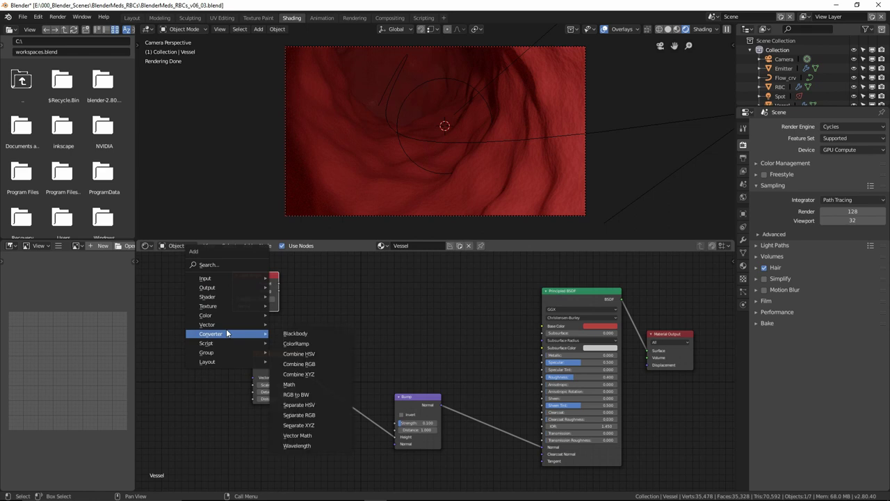
{"action": "left_click", "coordinate": [296, 343]}
{"action": "left_click", "coordinate": [336, 277]}
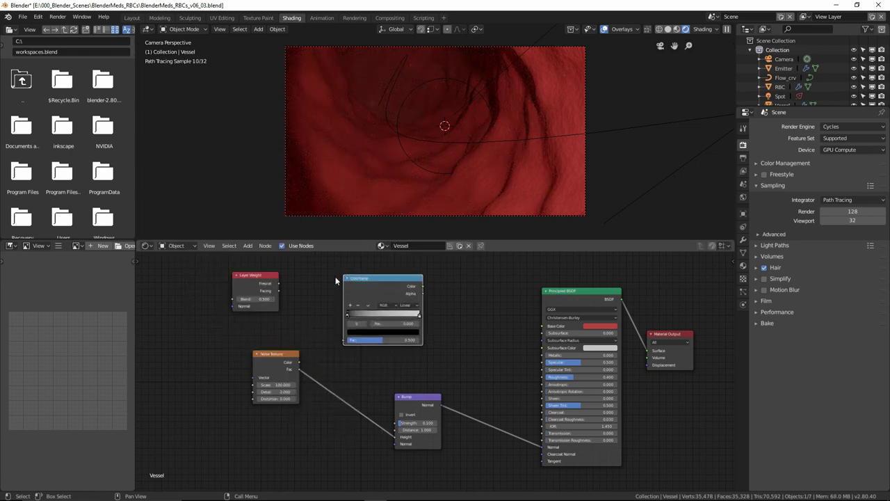
{"action": "left_click_drag", "start_coordinate": [278, 290], "coordinate": [341, 337]}
- Add an Emission shader and connect the ColorRamp's Color output to its Color input
{"action": "key", "text": "shift+a"}
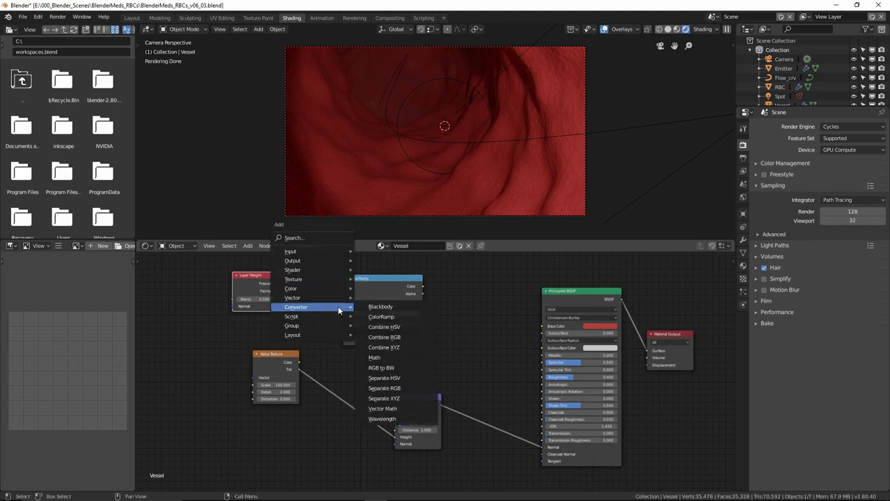
{"action": "mouse_move", "coordinate": [304, 270]}
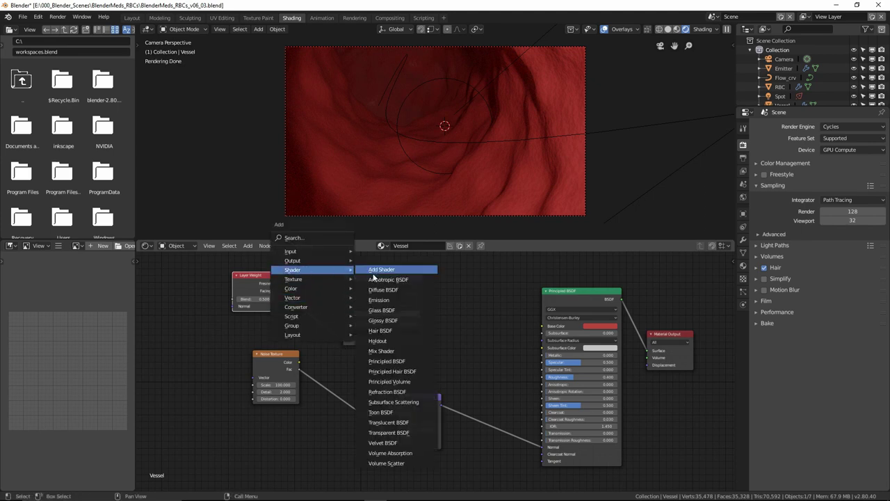
{"action": "left_click", "coordinate": [380, 300]}
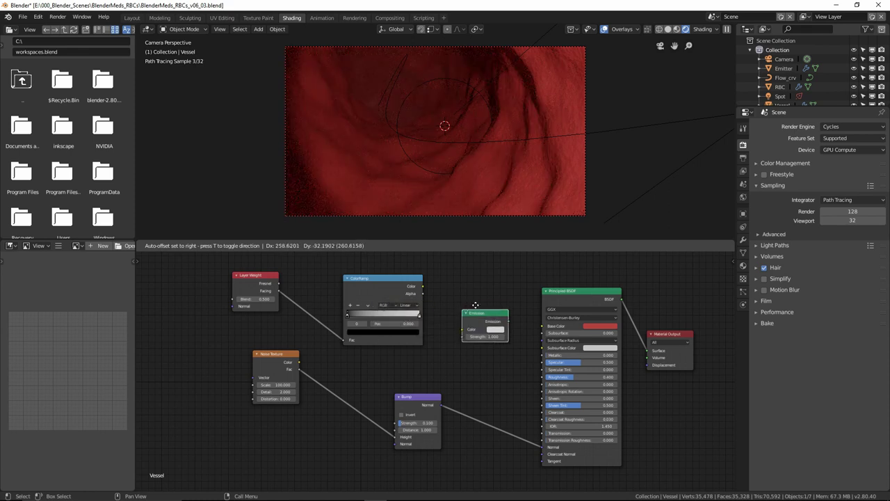
{"action": "left_click", "coordinate": [515, 312]}
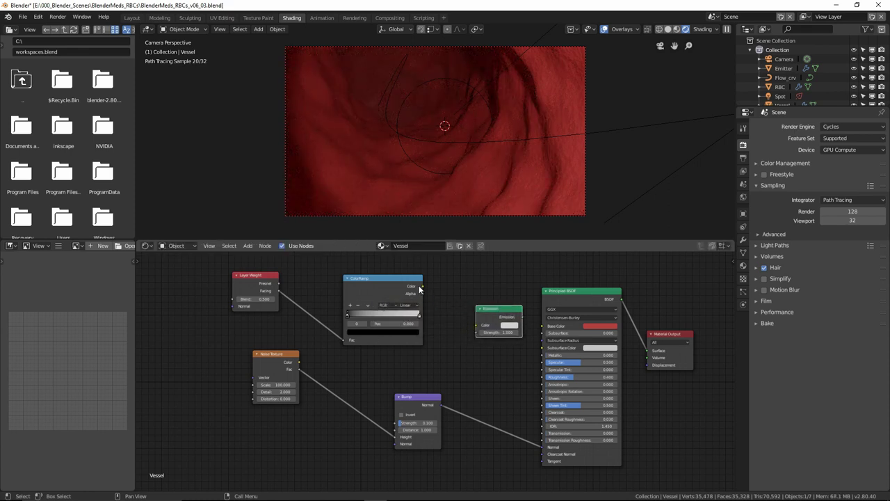
{"action": "left_click_drag", "start_coordinate": [420, 286], "coordinate": [488, 328]}
- Rearrange the nodes so Layer Weight, ColorRamp and Emission form a row below the Principled BSDF, with Material Output farther away
{"action": "left_click_drag", "start_coordinate": [567, 296], "coordinate": [555, 296]}
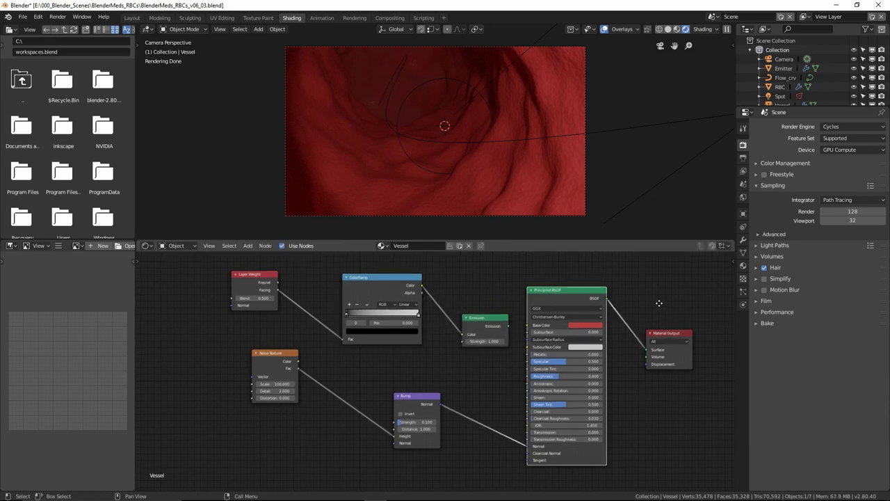
{"action": "scroll", "coordinate": [659, 304], "scroll_direction": "down", "scroll_amount": 2}
{"action": "left_click_drag", "start_coordinate": [569, 339], "coordinate": [676, 337]}
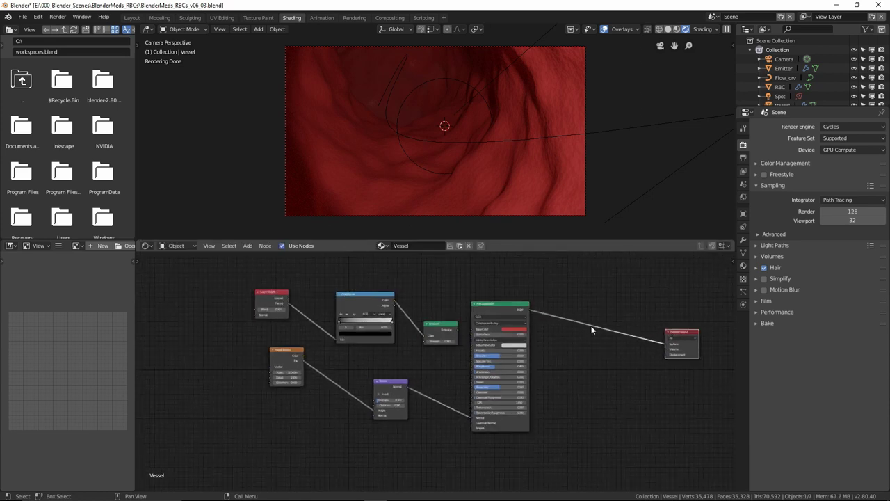
{"action": "left_click_drag", "start_coordinate": [443, 326], "coordinate": [644, 389]}
{"action": "left_click_drag", "start_coordinate": [490, 312], "coordinate": [495, 272]}
{"action": "left_click_drag", "start_coordinate": [376, 311], "coordinate": [536, 411]}
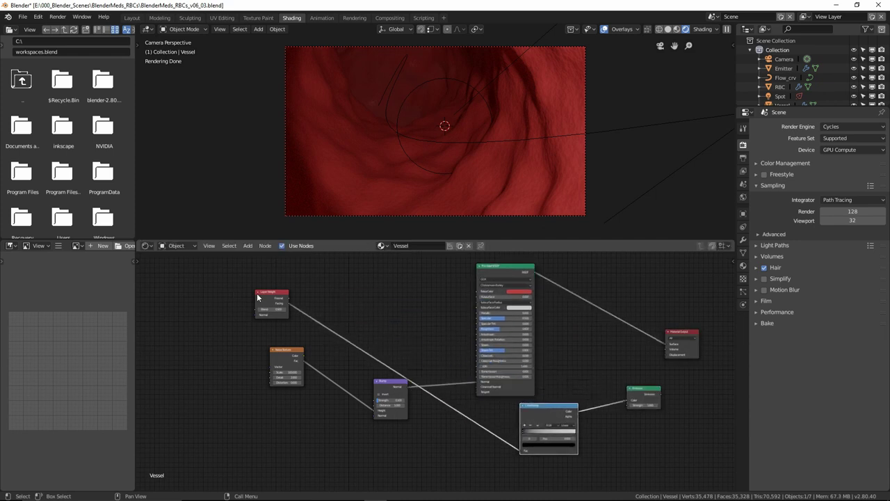
{"action": "left_click_drag", "start_coordinate": [258, 297], "coordinate": [449, 440]}
{"action": "middle_click_drag", "start_coordinate": [599, 367], "coordinate": [450, 329]}
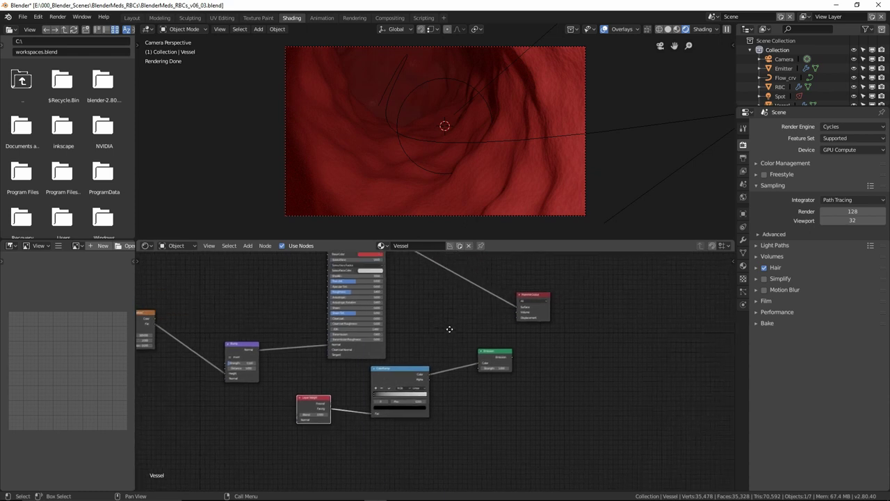
{"action": "left_click_drag", "start_coordinate": [546, 298], "coordinate": [616, 309]}
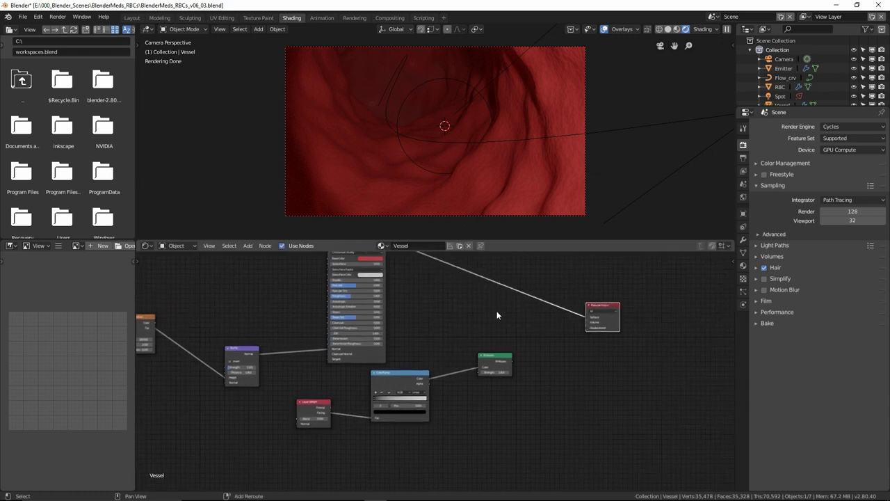
- Insert an Add Shader between the Principled BSDF and Material Output, and connect the Emission output to its second Shader input
{"action": "key", "text": "shift+a"}
{"action": "mouse_move", "coordinate": [497, 315]}
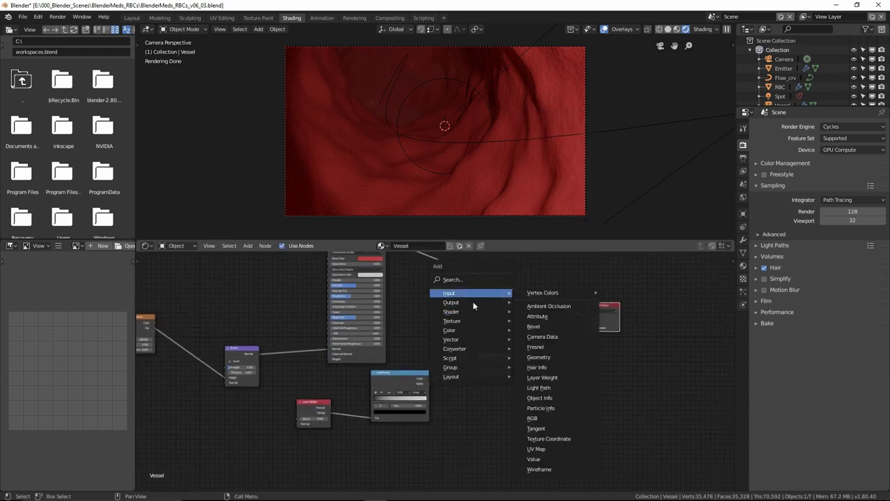
{"action": "left_click", "coordinate": [540, 116]}
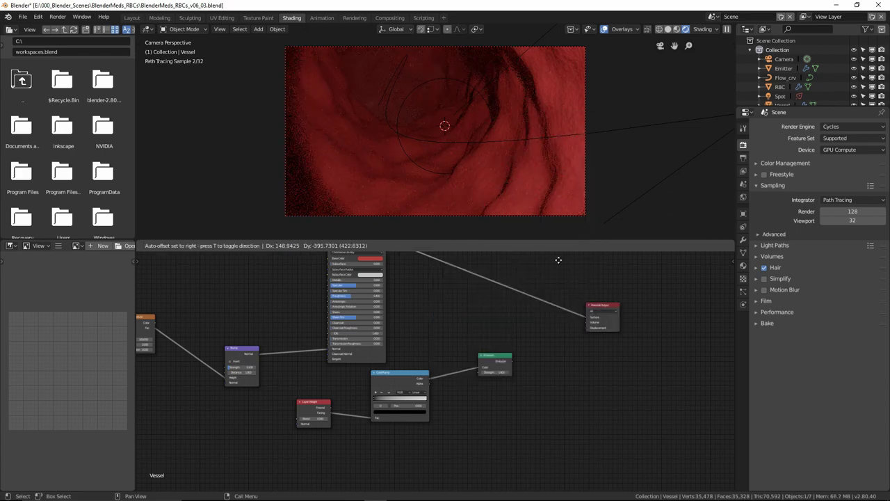
{"action": "left_click", "coordinate": [551, 308]}
{"action": "left_click_drag", "start_coordinate": [512, 360], "coordinate": [534, 316]}
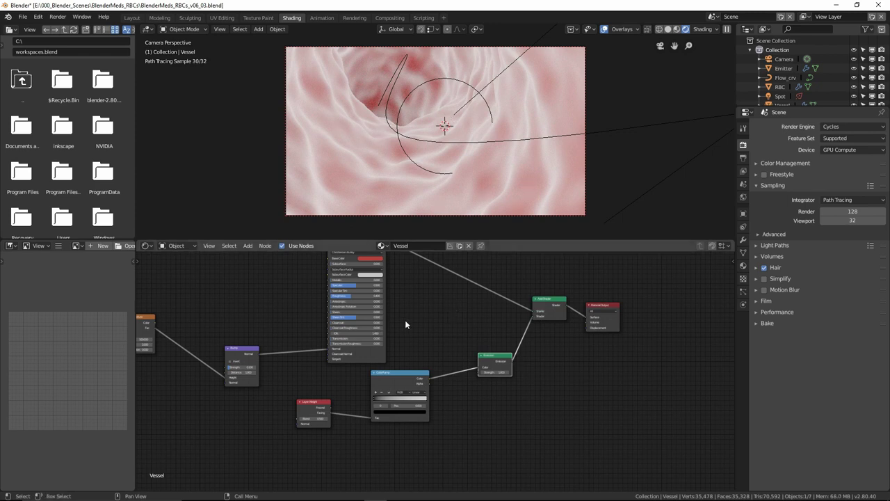
- Try a Blend value of 0.1 on the Layer Weight node and set it back to 0.5
{"action": "scroll", "coordinate": [471, 392], "scroll_direction": "up", "scroll_amount": 2}
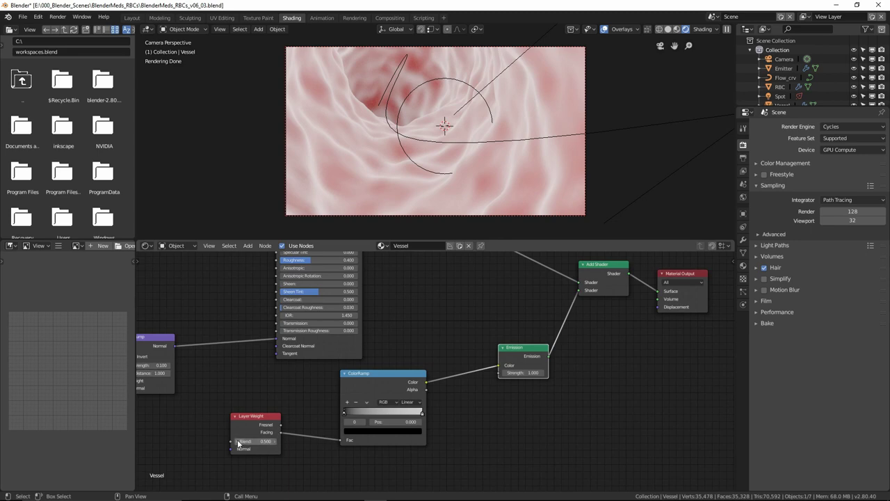
{"action": "left_click_drag", "start_coordinate": [265, 441], "coordinate": [237, 444]}
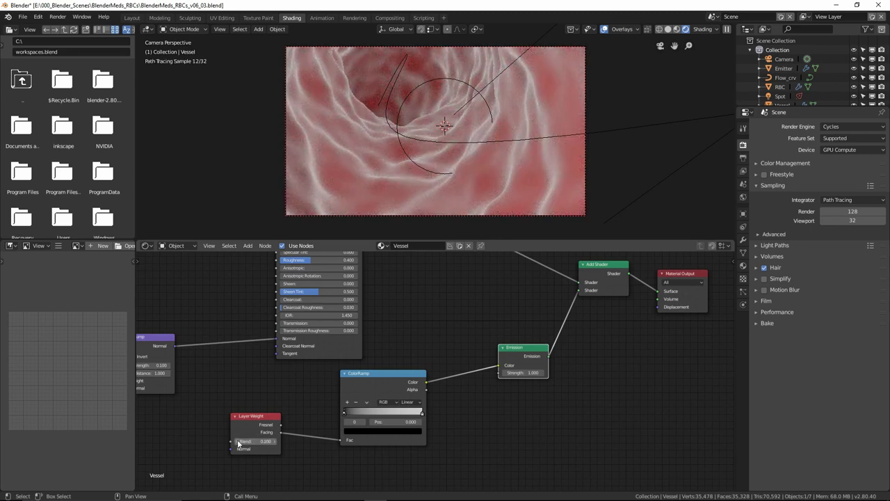
{"action": "left_click", "coordinate": [238, 442]}
{"action": "type", "text": "0.5"}
{"action": "key", "text": "Return"}
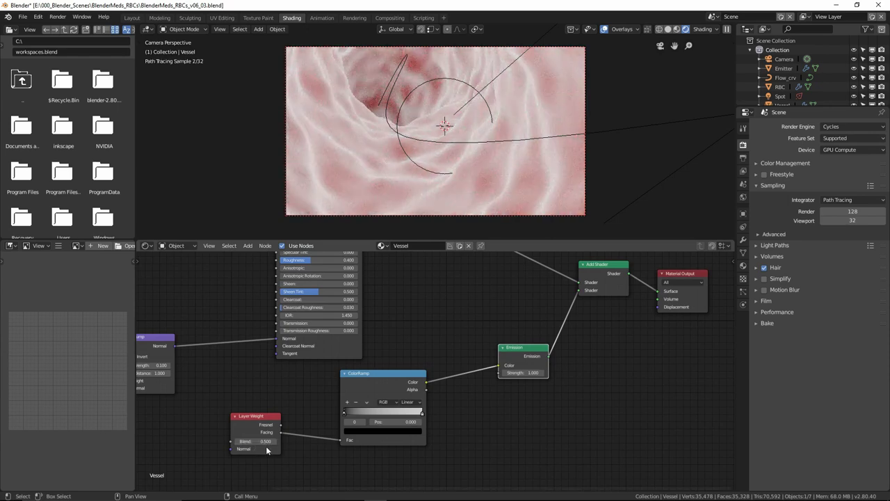
- Set the ColorRamp interpolation to Ease and move the Layer Weight and Emission nodes farther away from the ColorRamp
{"action": "mouse_move", "coordinate": [348, 413]}
{"action": "left_mouse_down"}
{"action": "mouse_move", "coordinate": [386, 412]}
{"action": "mouse_move", "coordinate": [337, 414]}
{"action": "left_mouse_up"}
{"action": "left_click_drag", "start_coordinate": [257, 416], "coordinate": [236, 392]}
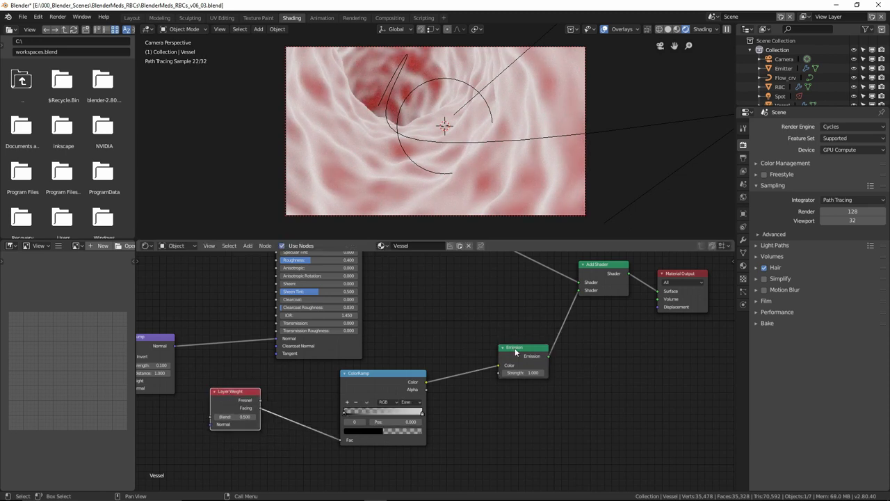
{"action": "left_click_drag", "start_coordinate": [516, 352], "coordinate": [569, 374]}
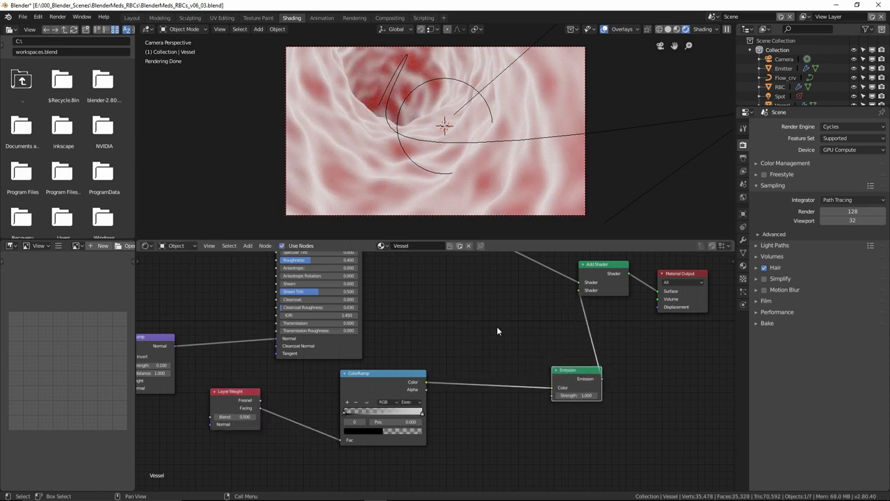
- Insert an RGB Curves node between ColorRamp and Emission, and pull its curve down with a point at about X 0.69, Y 0.20
{"action": "key", "text": "shift+a"}
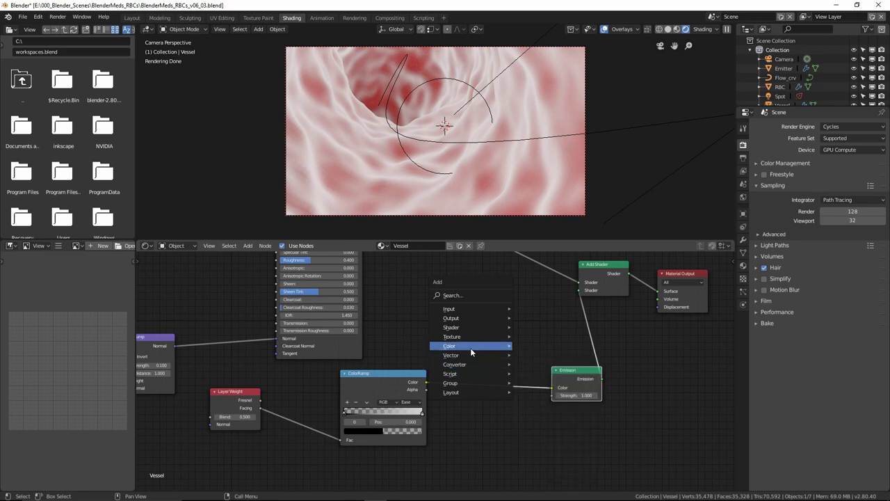
{"action": "mouse_move", "coordinate": [471, 348]}
{"action": "left_click", "coordinate": [561, 406]}
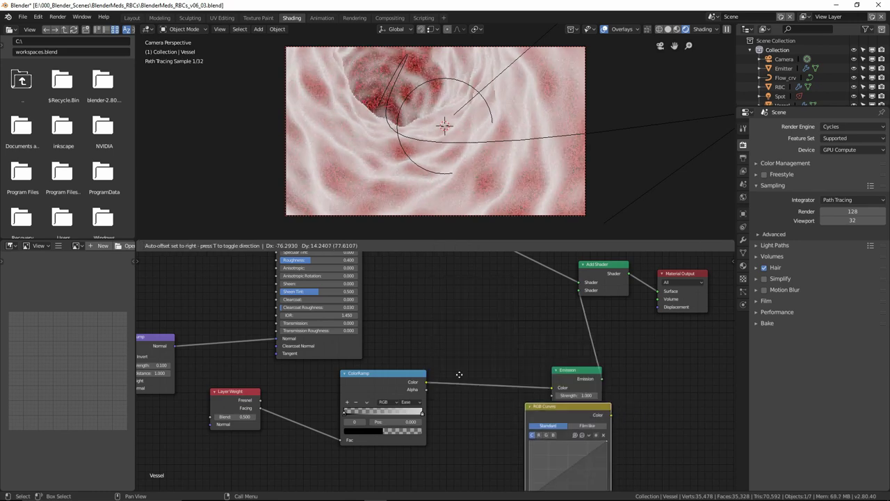
{"action": "left_click", "coordinate": [461, 364]}
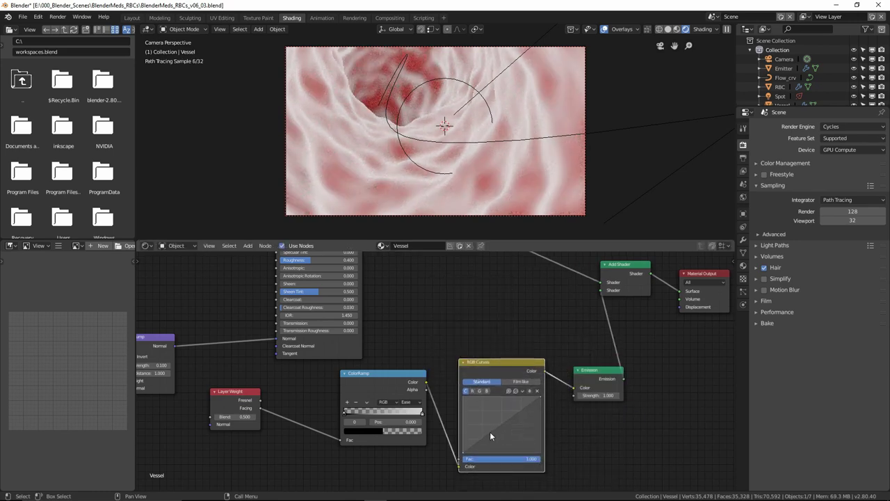
{"action": "left_click_drag", "start_coordinate": [495, 429], "coordinate": [516, 441]}
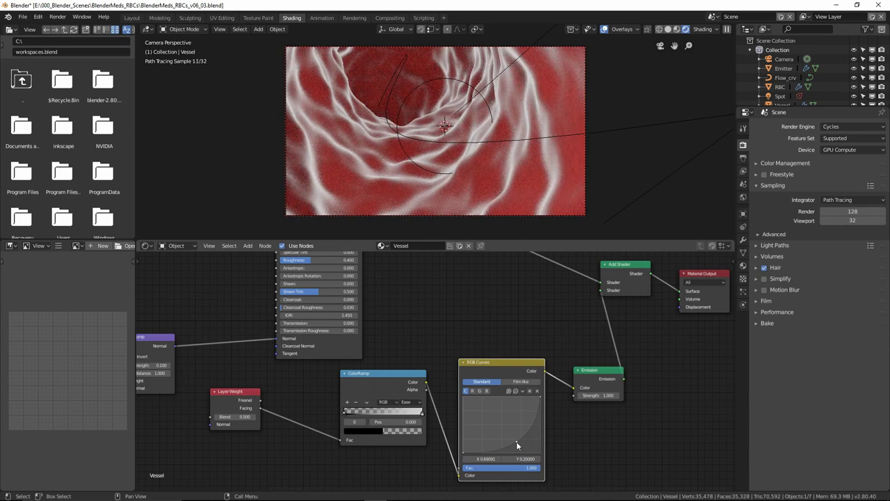
- Connect the Bump node's Normal output to the Layer Weight's Normal input and move the Bump node slightly up
{"action": "scroll", "coordinate": [387, 305], "scroll_direction": "left", "scroll_amount": 5, "text": "ctrl"}
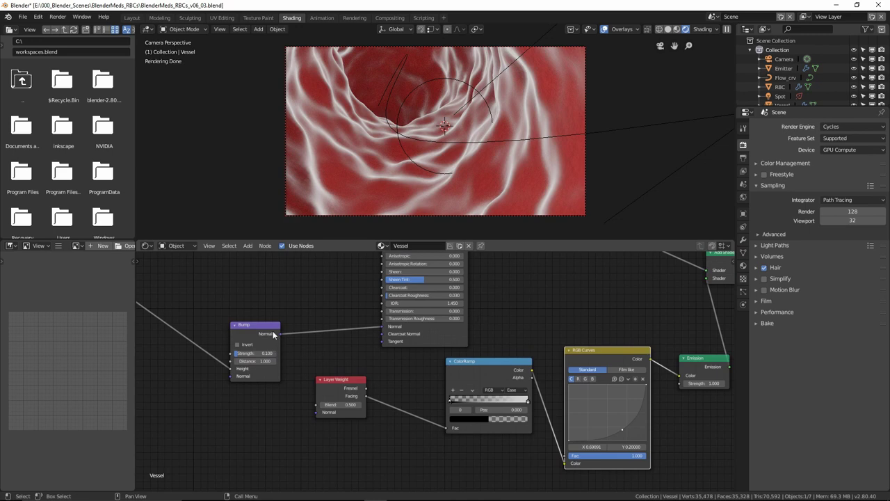
{"action": "left_click_drag", "start_coordinate": [276, 334], "coordinate": [314, 414]}
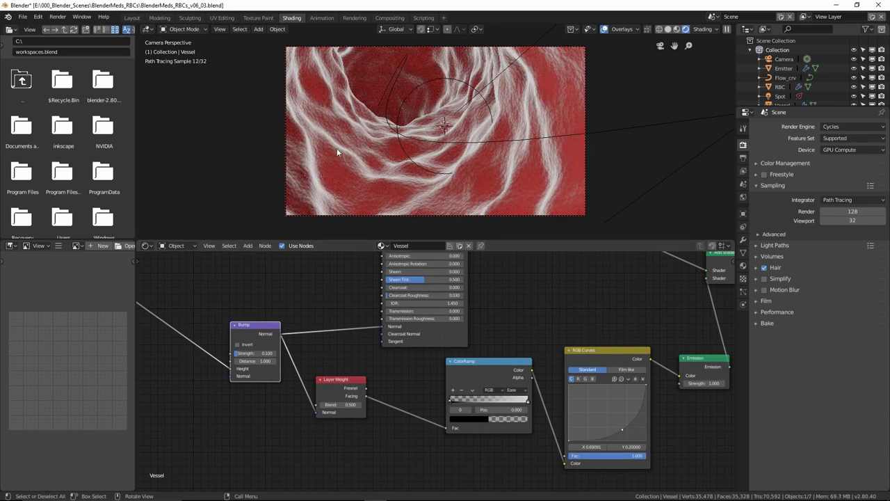
{"action": "left_click_drag", "start_coordinate": [254, 334], "coordinate": [246, 316]}
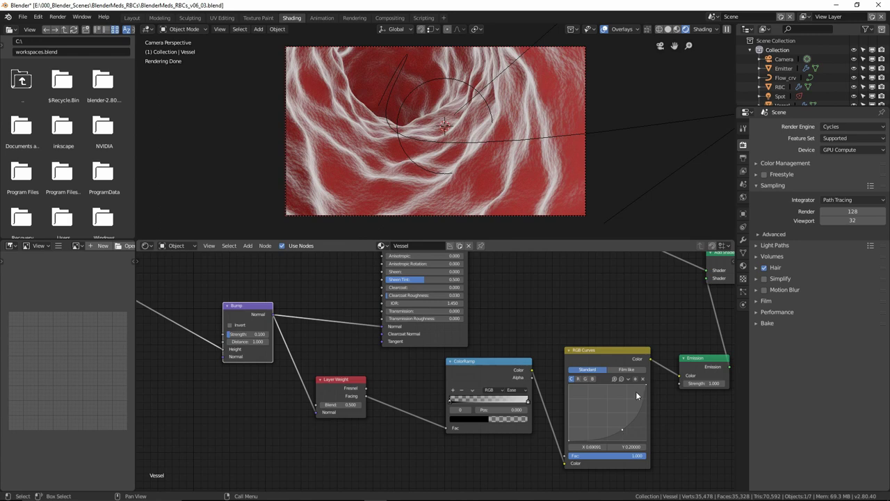
- Reshape the RGB curve by lowering its end point, shifting the start point to about X 0.21, and moving the middle point to X 0.745, Y 0.125
{"action": "left_click_drag", "start_coordinate": [645, 384], "coordinate": [645, 385]}
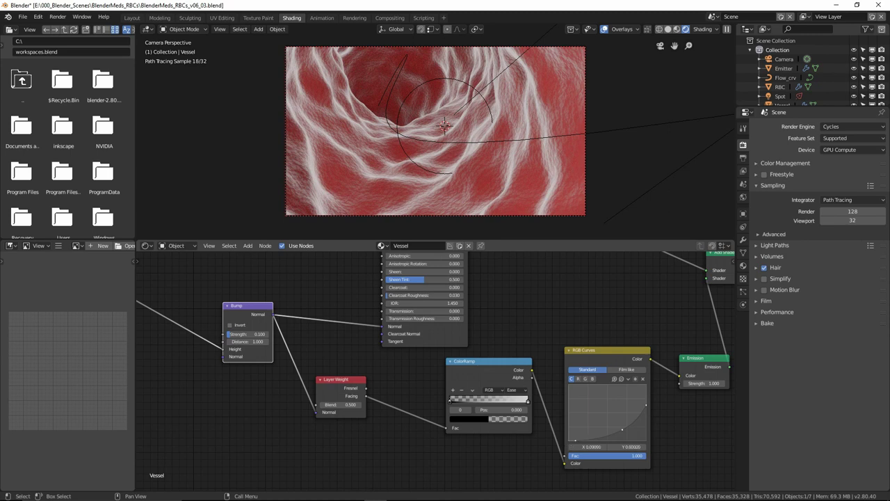
{"action": "left_click_drag", "start_coordinate": [582, 441], "coordinate": [585, 441]}
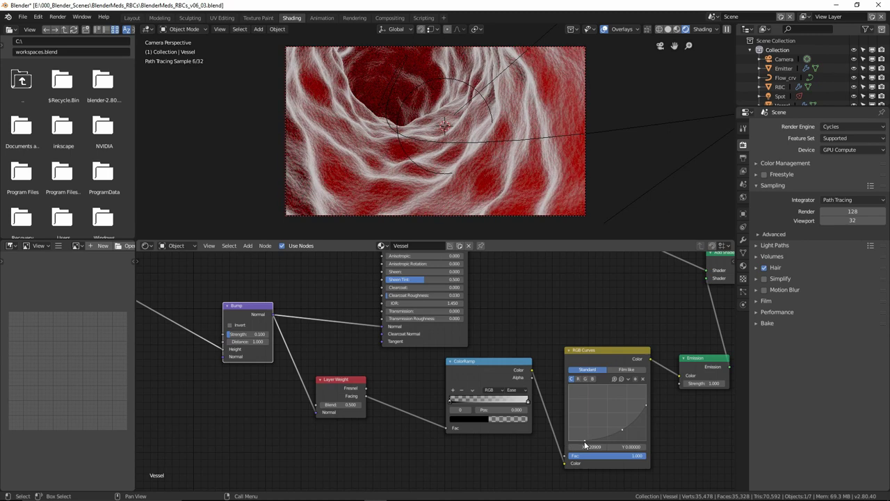
{"action": "left_click_drag", "start_coordinate": [622, 431], "coordinate": [626, 433]}
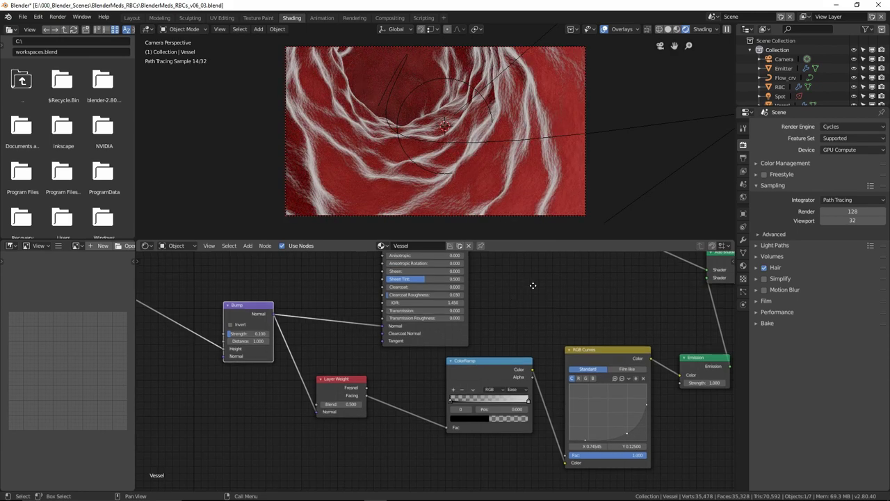
- Change the ColorRamp's end stop from white to a pale pink with R 1.000, G 0.683 and B 0.683
{"action": "middle_click_drag", "start_coordinate": [533, 417], "coordinate": [563, 393]}
{"action": "left_click", "coordinate": [557, 376]}
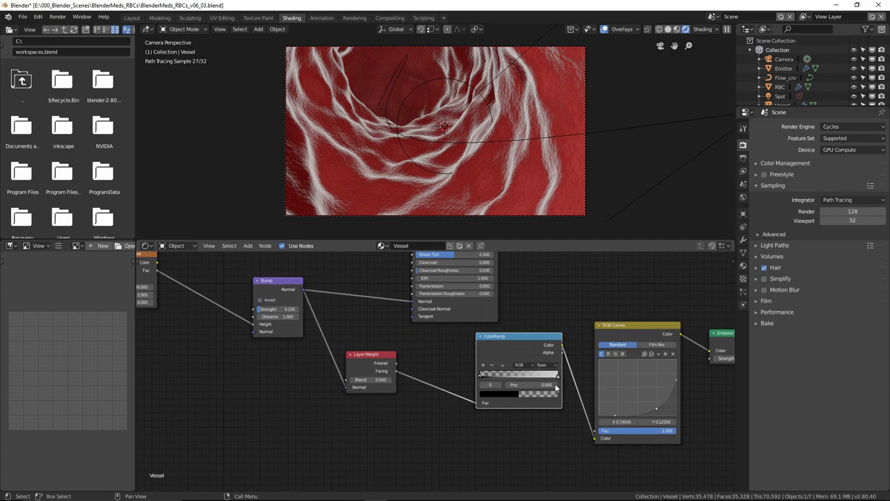
{"action": "left_click", "coordinate": [516, 394]}
{"action": "mouse_move", "coordinate": [510, 317]}
{"action": "left_mouse_down"}
{"action": "mouse_move", "coordinate": [518, 312]}
{"action": "mouse_move", "coordinate": [504, 307]}
{"action": "mouse_move", "coordinate": [510, 320]}
{"action": "left_mouse_up"}
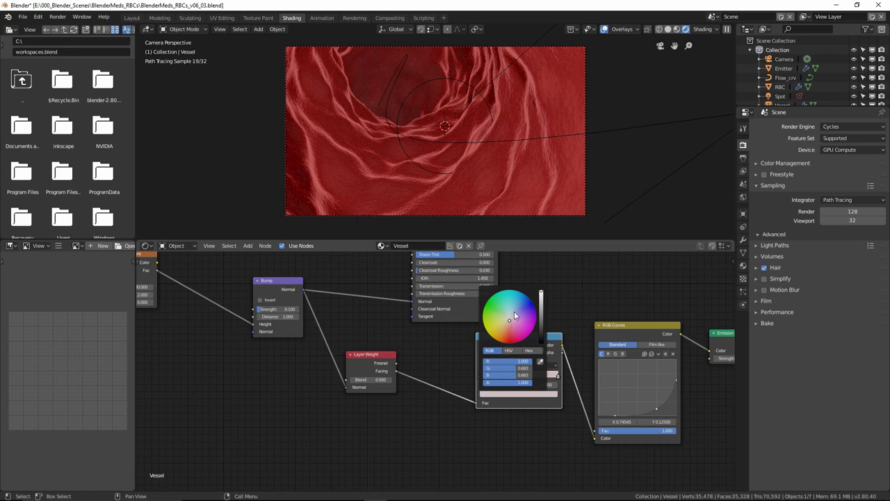
- Move the Material Output and Add Shader nodes farther from the Emission node to space out the end of the chain
{"action": "middle_click_drag", "start_coordinate": [590, 291], "coordinate": [378, 340]}
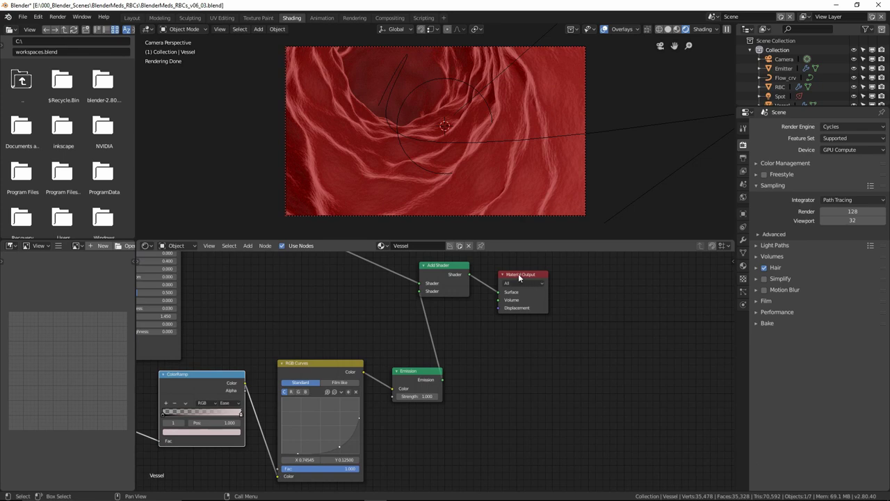
{"action": "left_click_drag", "start_coordinate": [519, 278], "coordinate": [644, 291]}
{"action": "left_click_drag", "start_coordinate": [455, 274], "coordinate": [556, 311]}
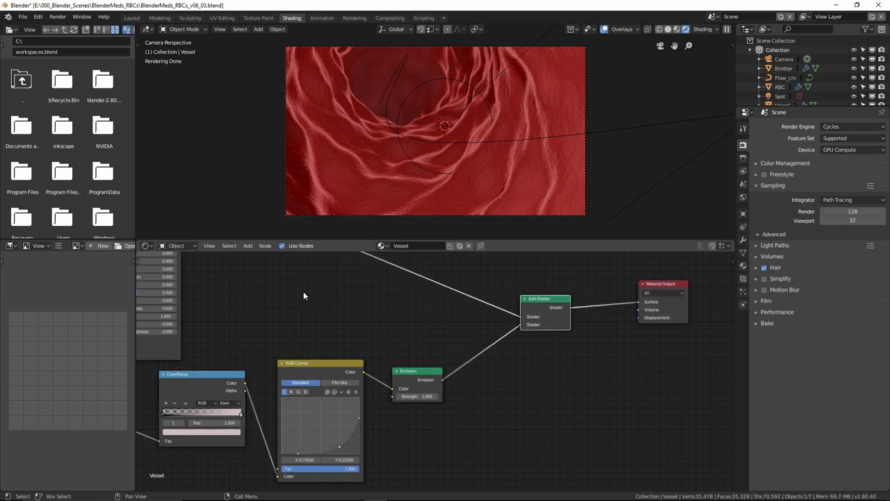
- Set the Bump node's Strength to 0.2
{"action": "middle_click_drag", "start_coordinate": [283, 304], "coordinate": [585, 279]}
{"action": "left_click", "coordinate": [274, 322]}
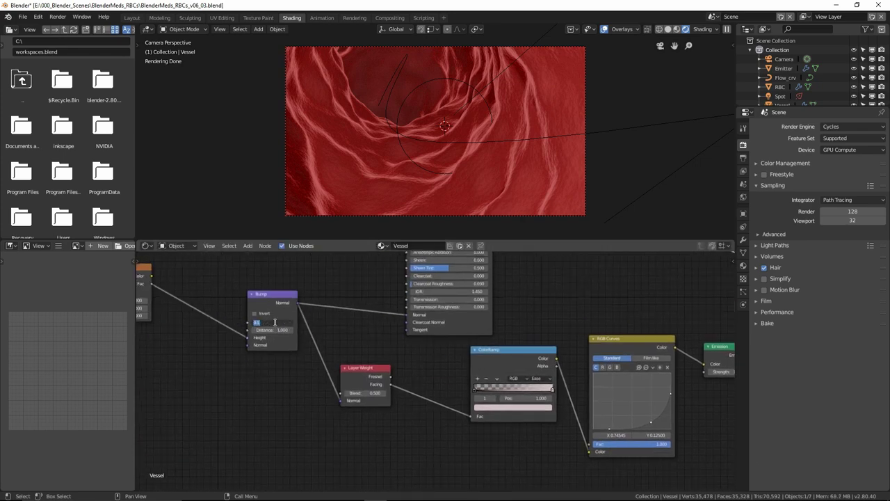
{"action": "type", "text": ".2"}
{"action": "key", "text": "Return"}
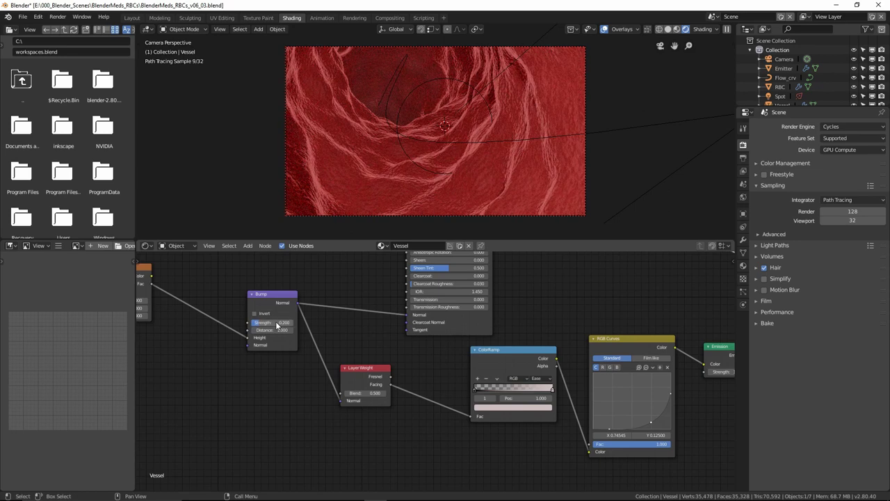
- Save the Blender file under its current name
{"action": "middle_click_drag", "start_coordinate": [230, 398], "coordinate": [483, 297]}
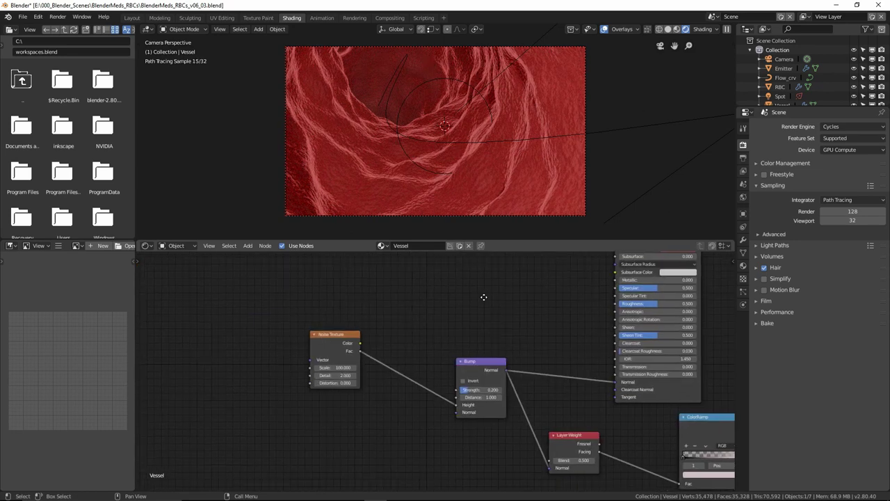
{"action": "left_click", "coordinate": [23, 16]}
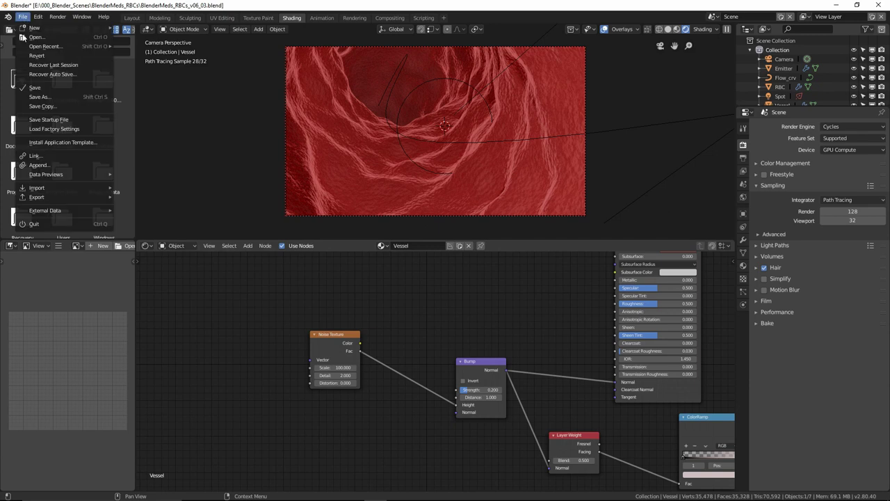
{"action": "left_click", "coordinate": [34, 90]}
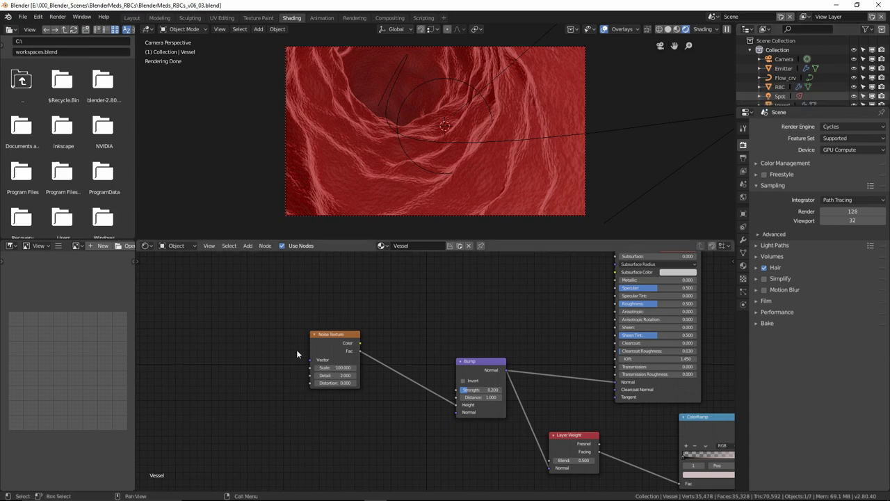
- Play the animation to frame 49 in the Layout workspace and return to the Shading workspace
{"action": "left_click", "coordinate": [131, 17]}
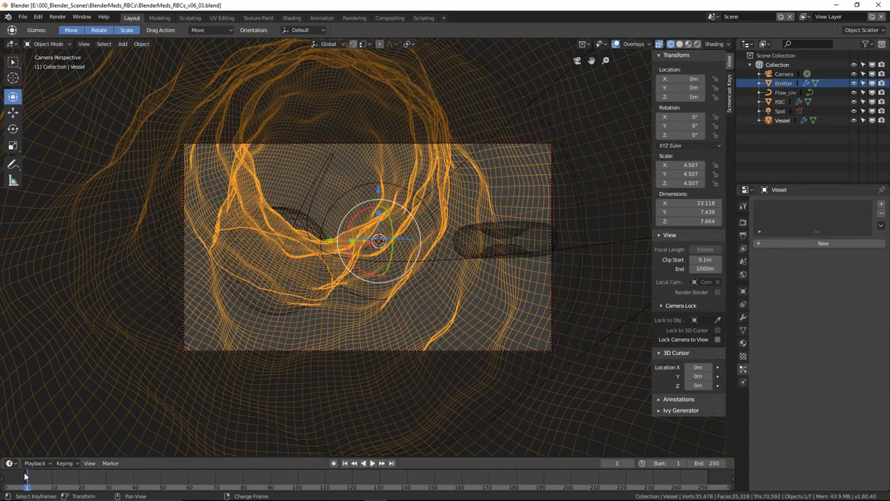
{"action": "key", "text": "space"}
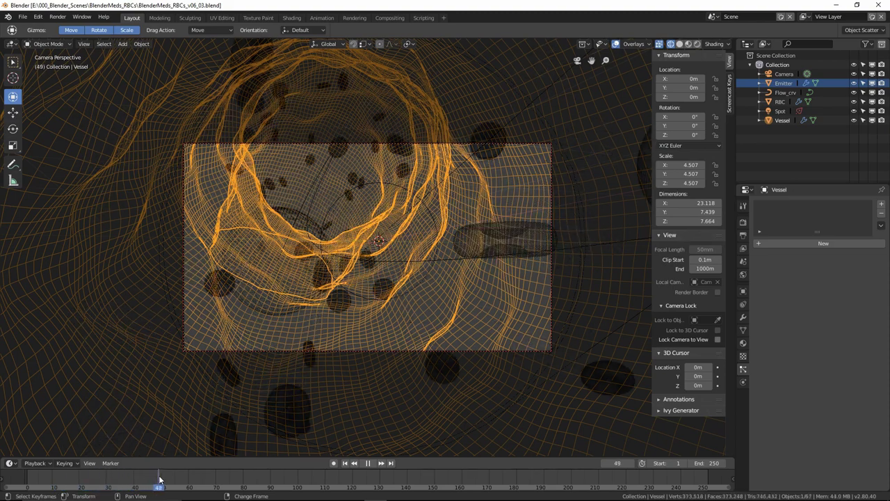
{"action": "key", "text": "space"}
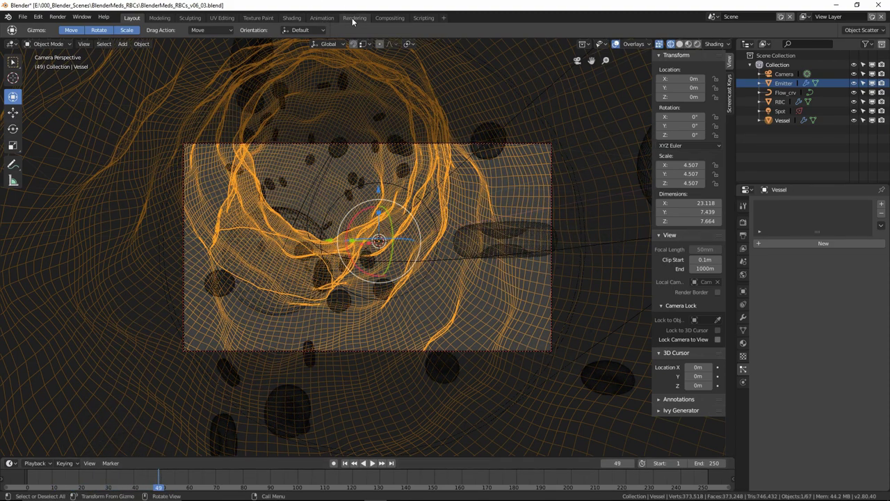
{"action": "left_click", "coordinate": [291, 18]}
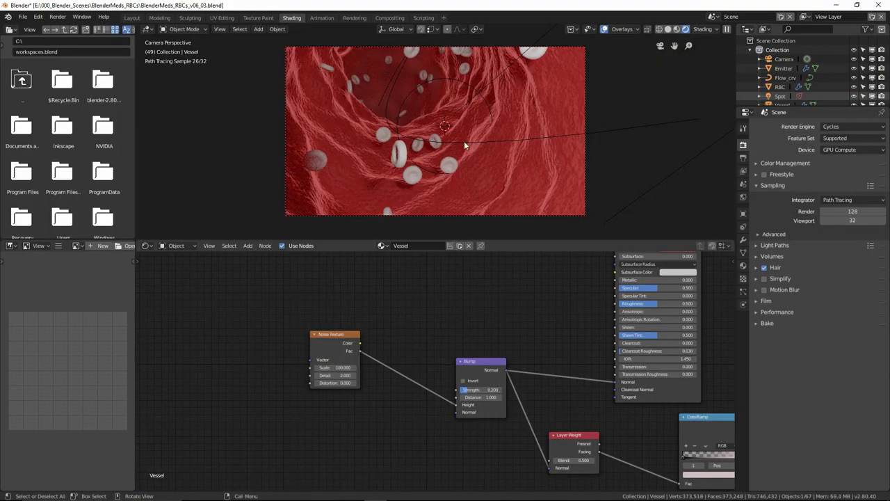
- Select the RBC object and move its Material Output and Principled BSDF nodes apart to free space for new nodes
{"action": "left_click", "coordinate": [780, 87]}
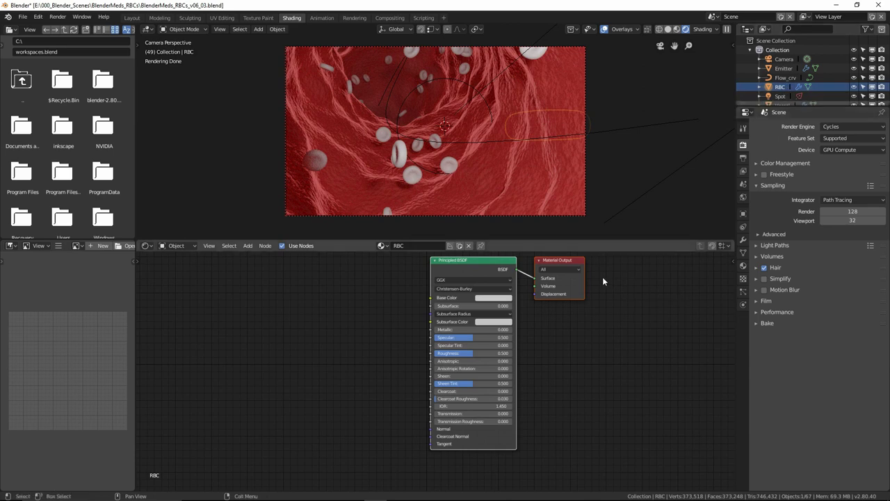
{"action": "left_click_drag", "start_coordinate": [561, 265], "coordinate": [665, 304]}
{"action": "left_click_drag", "start_coordinate": [485, 273], "coordinate": [569, 282]}
- Add a Layer Weight node to the RBC material, well ahead of the Principled BSDF
{"action": "key", "text": "shift+a"}
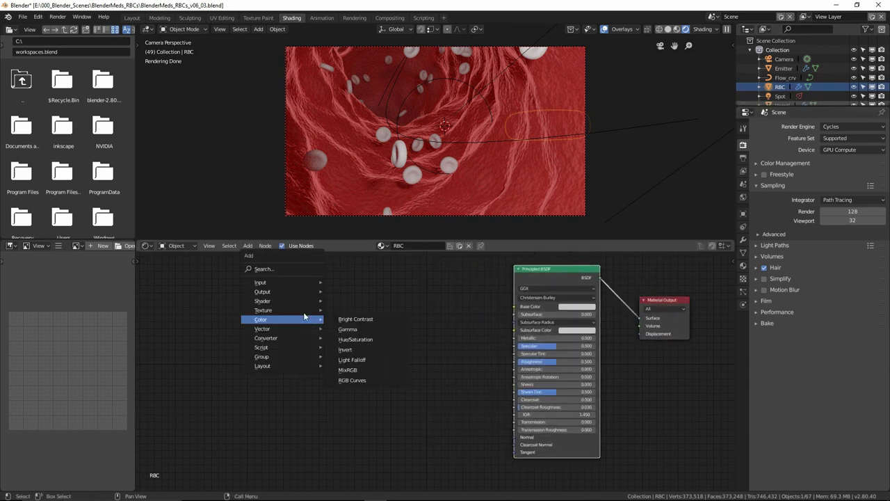
{"action": "mouse_move", "coordinate": [325, 287]}
{"action": "left_click", "coordinate": [354, 366]}
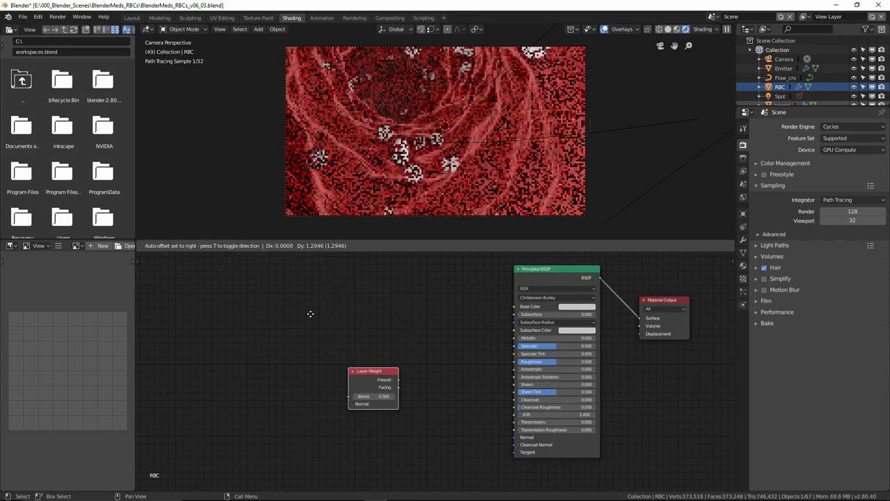
{"action": "left_click", "coordinate": [293, 299]}
- Add an Emission node to the RBC material and place it with the Layer Weight node below the Principled BSDF
{"action": "key", "text": "shift+a"}
{"action": "mouse_move", "coordinate": [267, 321]}
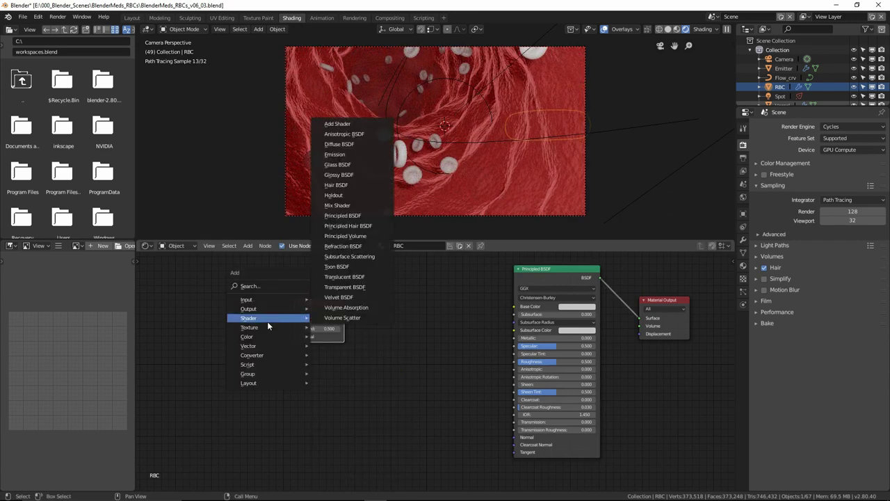
{"action": "left_click", "coordinate": [340, 155]}
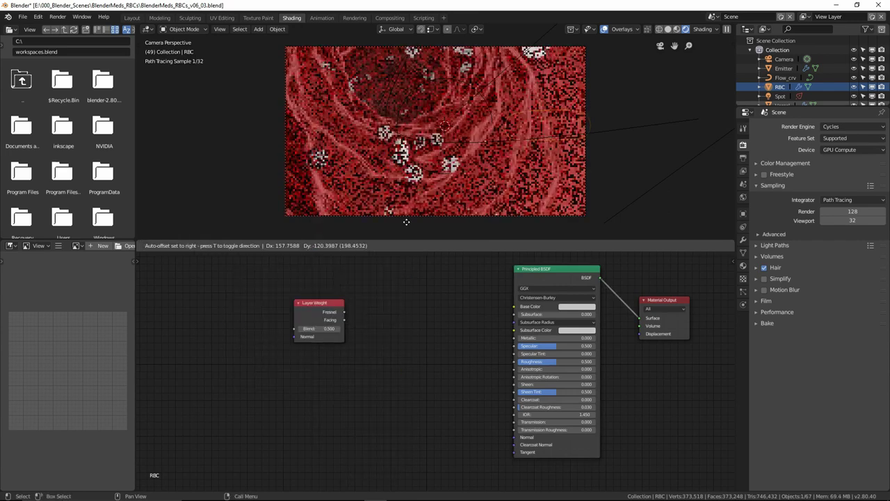
{"action": "left_click", "coordinate": [444, 493]}
{"action": "middle_click_drag", "start_coordinate": [361, 358], "coordinate": [322, 299]}
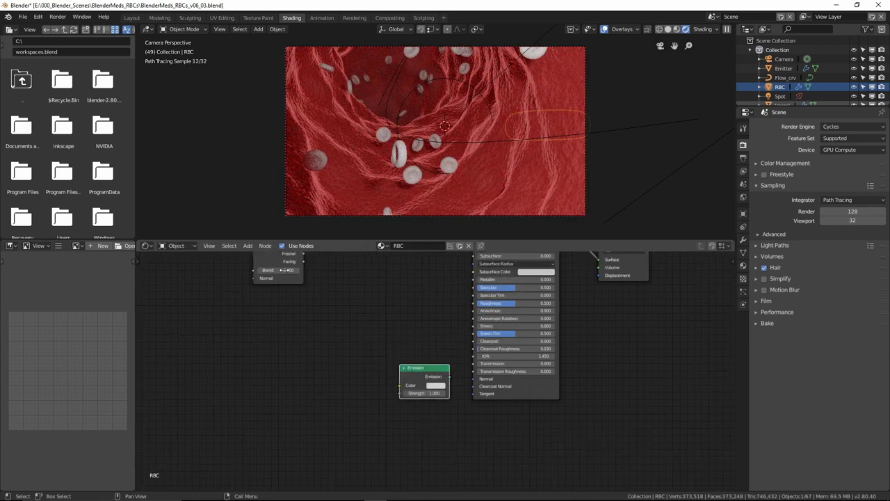
{"action": "left_click_drag", "start_coordinate": [299, 260], "coordinate": [588, 417]}
{"action": "left_click_drag", "start_coordinate": [334, 376], "coordinate": [503, 430]}
- Add a ColorRamp node, feed its Fac from the Layer Weight's Facing output, and spread the nodes apart
{"action": "key", "text": "shift+a"}
{"action": "mouse_move", "coordinate": [389, 365]}
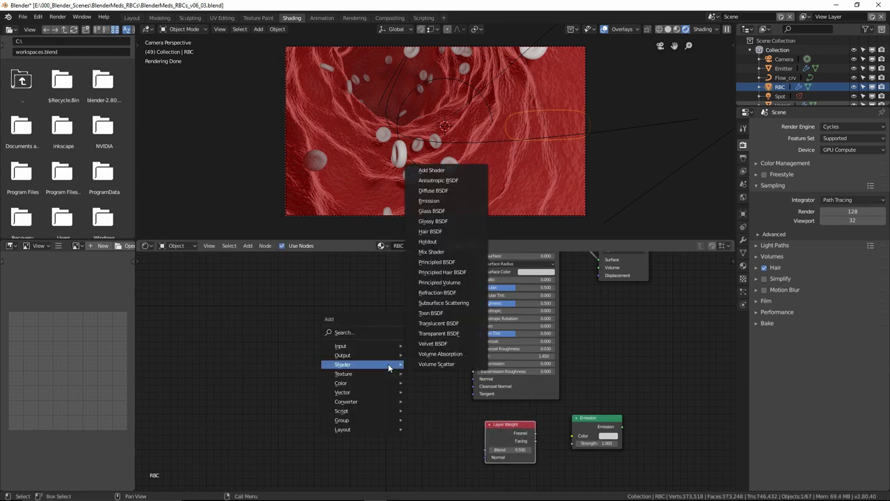
{"action": "mouse_move", "coordinate": [374, 400]}
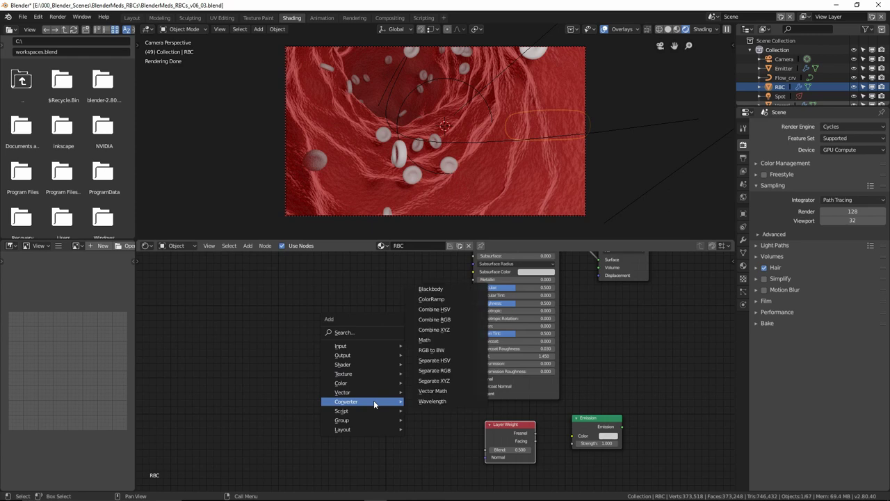
{"action": "left_click", "coordinate": [431, 299]}
{"action": "left_click", "coordinate": [652, 332]}
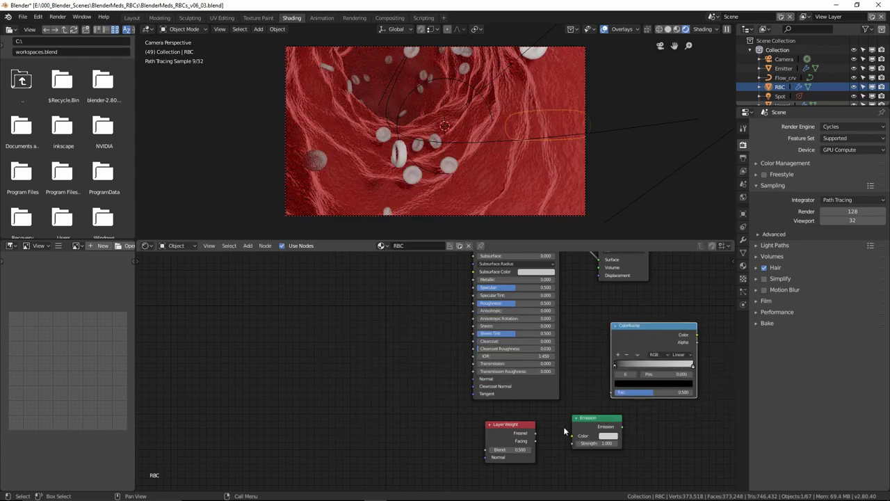
{"action": "left_click_drag", "start_coordinate": [536, 441], "coordinate": [620, 396]}
{"action": "left_click_drag", "start_coordinate": [507, 424], "coordinate": [352, 418]}
{"action": "left_click_drag", "start_coordinate": [644, 331], "coordinate": [592, 259]}
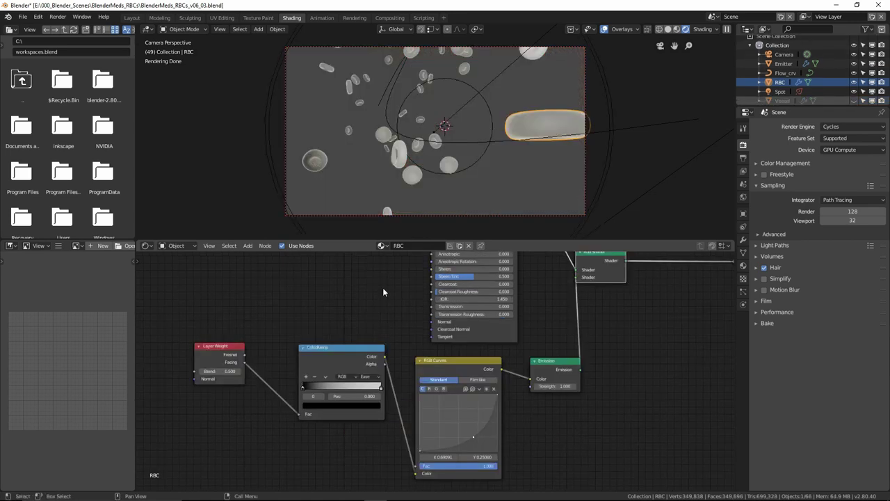
- Set the RBC Principled BSDF's base color to a saturated red and make the Vessel visible again
{"action": "middle_click_drag", "start_coordinate": [382, 292], "coordinate": [289, 418]}
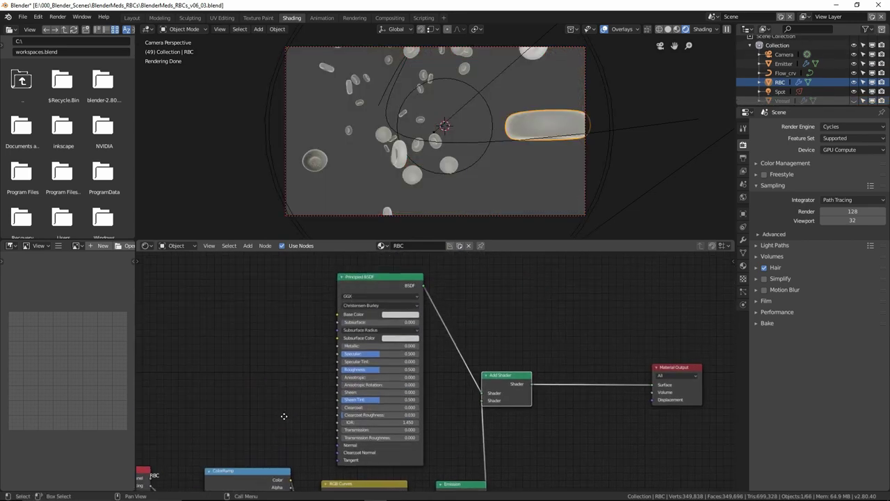
{"action": "left_click", "coordinate": [393, 317]}
{"action": "left_click", "coordinate": [420, 247]}
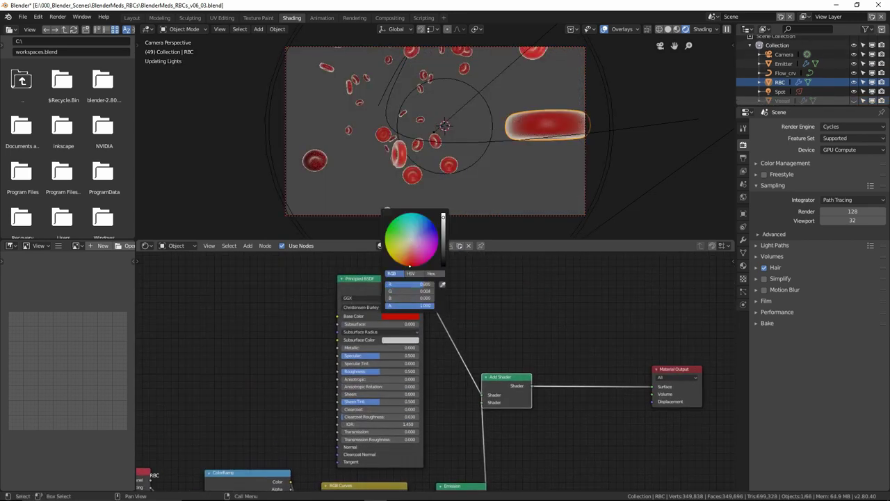
{"action": "left_click", "coordinate": [855, 101]}
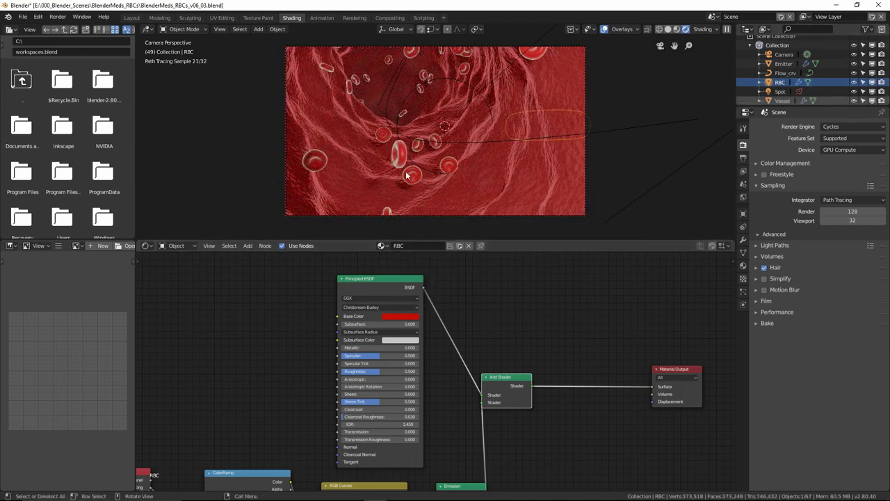
- Brighten the red base color of the RBC Principled BSDF by raising its value to full
{"action": "left_click", "coordinate": [399, 318]}
{"action": "mouse_move", "coordinate": [443, 220]}
{"action": "left_mouse_down"}
{"action": "mouse_move", "coordinate": [443, 237]}
{"action": "mouse_move", "coordinate": [443, 215]}
{"action": "left_mouse_up"}
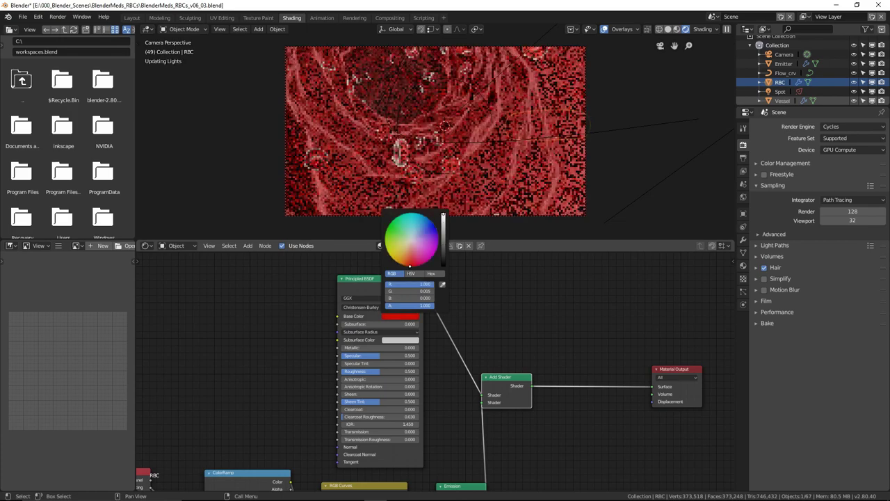
{"action": "left_click", "coordinate": [409, 264]}
{"action": "left_click", "coordinate": [410, 266]}
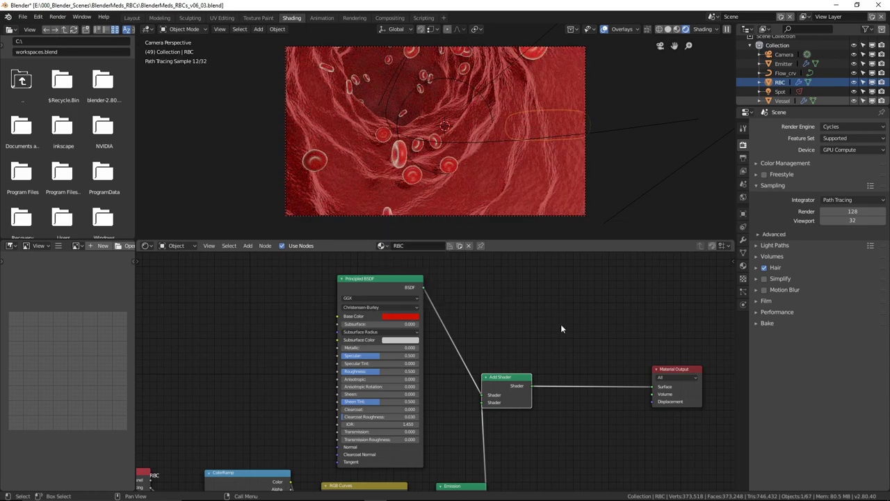
- Shift the middle point of the RGB Curves node to X 0.66364, Y 0.22500
{"action": "middle_click_drag", "start_coordinate": [257, 346], "coordinate": [261, 263]}
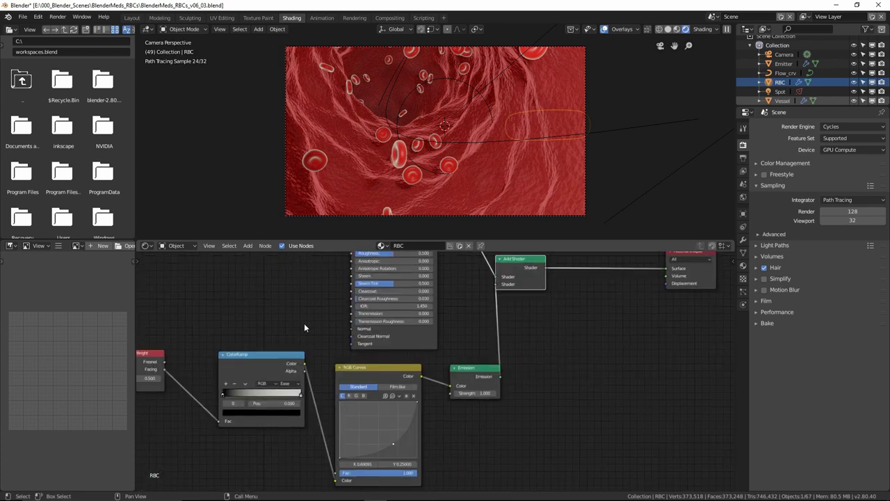
{"action": "middle_click_drag", "start_coordinate": [293, 406], "coordinate": [432, 399]}
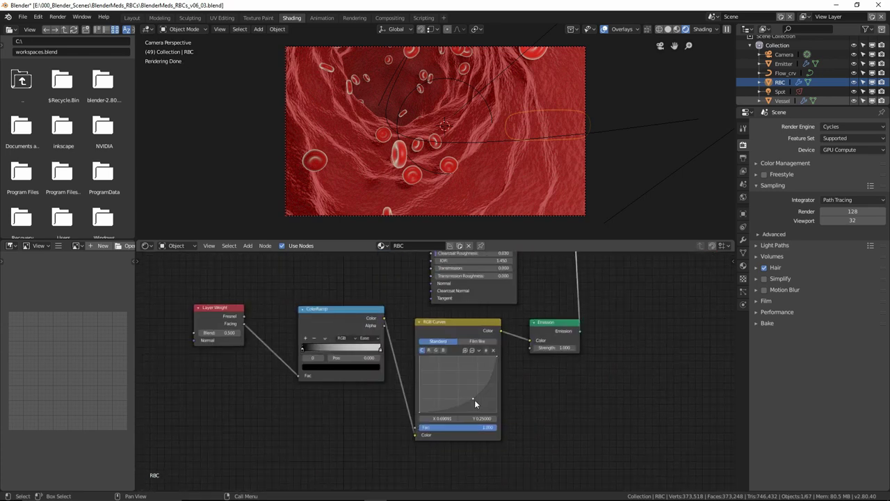
{"action": "mouse_move", "coordinate": [474, 399]}
{"action": "left_mouse_down"}
{"action": "mouse_move", "coordinate": [465, 394]}
{"action": "mouse_move", "coordinate": [470, 399]}
{"action": "left_mouse_up"}
- Tint the light end stop of the RBC ColorRamp, at position 1.000, a pale pink
{"action": "left_click", "coordinate": [381, 350]}
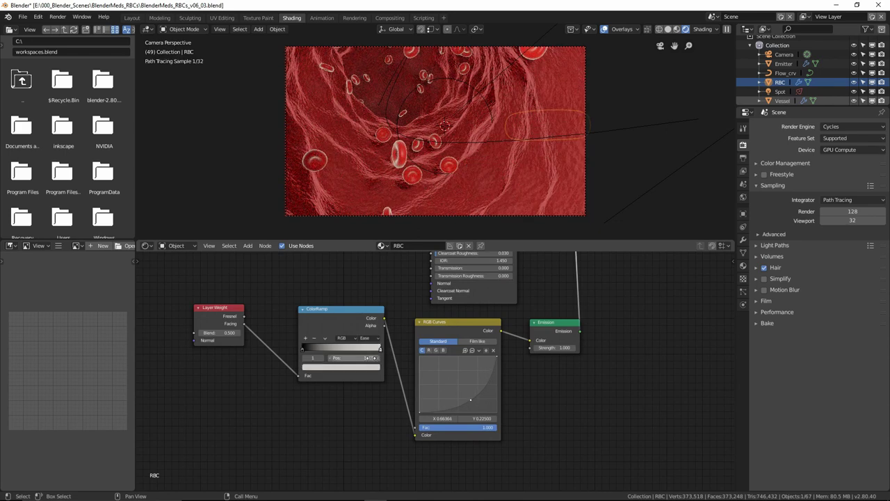
{"action": "left_click", "coordinate": [362, 367]}
{"action": "left_click_drag", "start_coordinate": [332, 292], "coordinate": [330, 296]}
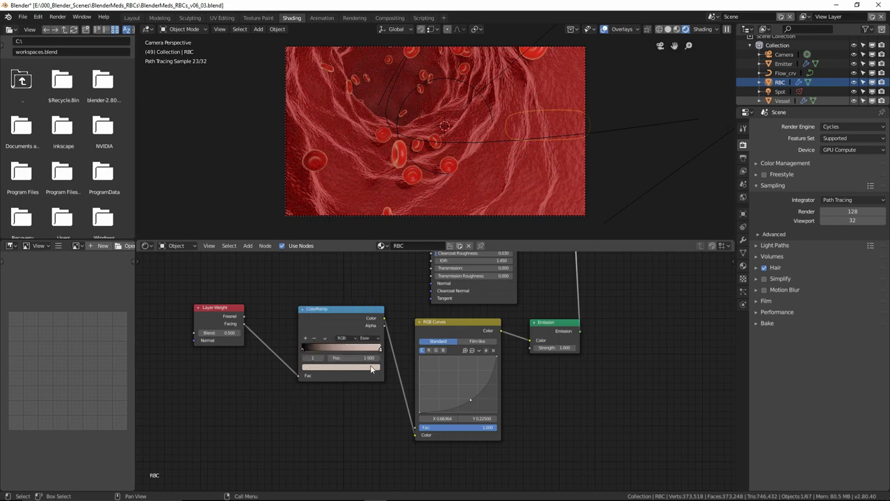
{"action": "left_click", "coordinate": [341, 367]}
{"action": "left_click_drag", "start_coordinate": [333, 299], "coordinate": [332, 294]}
- Turn off Cast Shadow for the Spot light
{"action": "left_click", "coordinate": [780, 91]}
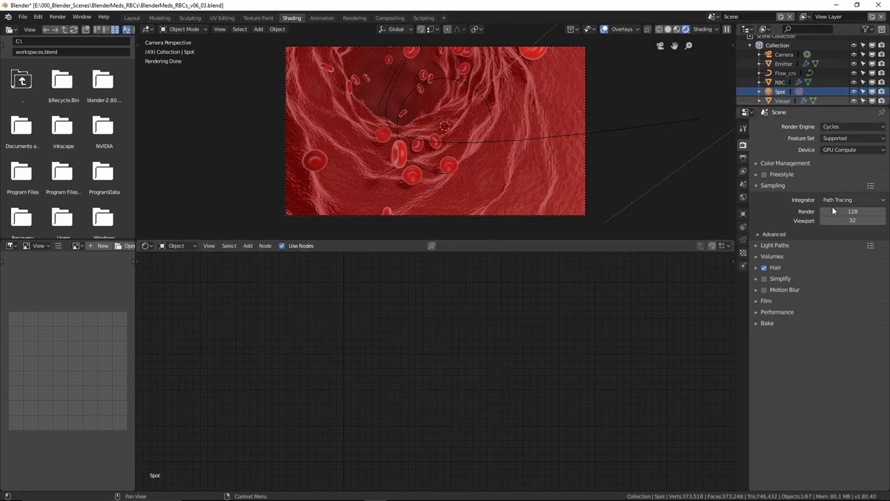
{"action": "left_click", "coordinate": [744, 240]}
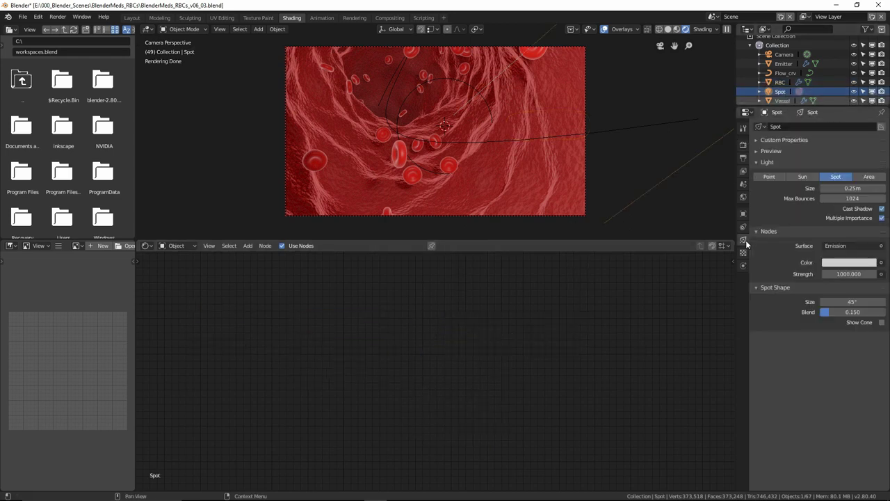
{"action": "left_click", "coordinate": [882, 209]}
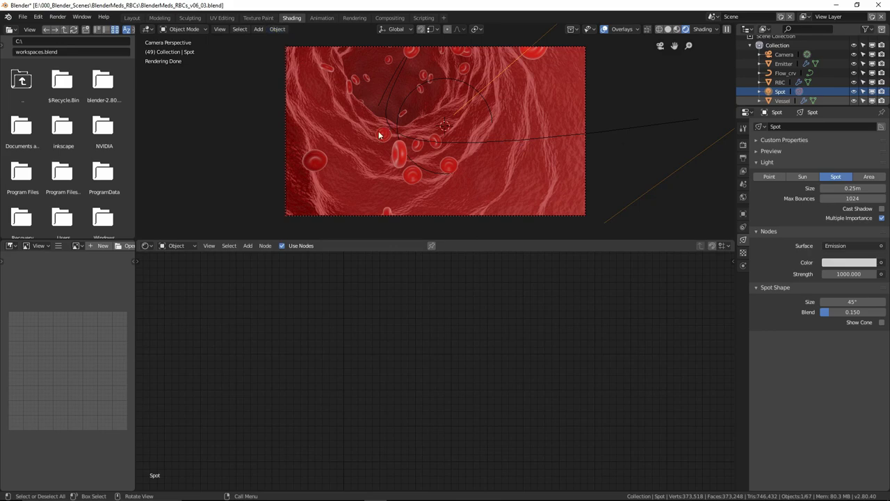
- View the vessel from outside the camera in solid shading and add a Point light to the scene
{"action": "mouse_move", "coordinate": [379, 135]}
{"action": "middle_mouse_down"}
{"action": "mouse_move", "coordinate": [407, 156]}
{"action": "mouse_move", "coordinate": [470, 129]}
{"action": "middle_mouse_up"}
{"action": "scroll", "coordinate": [470, 128], "scroll_direction": "down", "scroll_amount": 6}
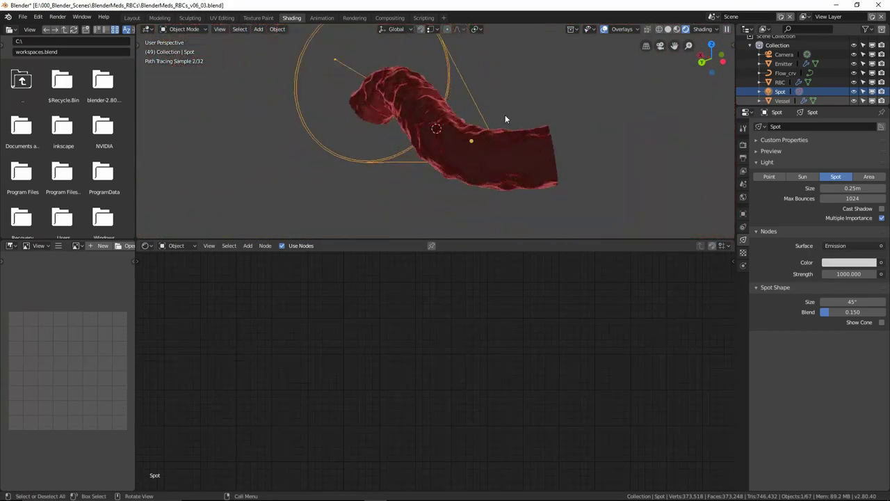
{"action": "left_click", "coordinate": [668, 29]}
{"action": "mouse_move", "coordinate": [442, 97]}
{"action": "middle_mouse_down"}
{"action": "mouse_move", "coordinate": [310, 117]}
{"action": "mouse_move", "coordinate": [389, 87]}
{"action": "mouse_move", "coordinate": [386, 135]}
{"action": "middle_mouse_up"}
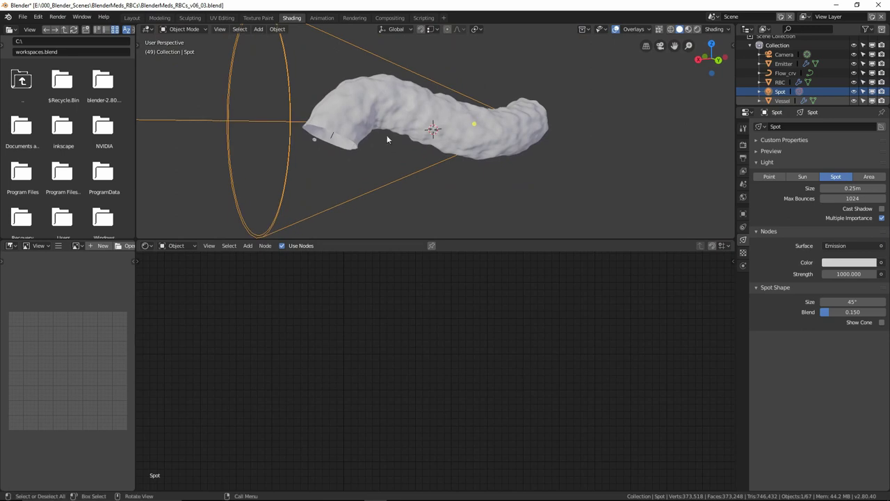
{"action": "left_click", "coordinate": [456, 201]}
{"action": "mouse_move", "coordinate": [469, 193]}
{"action": "middle_mouse_down"}
{"action": "mouse_move", "coordinate": [501, 135]}
{"action": "mouse_move", "coordinate": [366, 154]}
{"action": "mouse_move", "coordinate": [286, 188]}
{"action": "mouse_move", "coordinate": [479, 172]}
{"action": "mouse_move", "coordinate": [480, 183]}
{"action": "middle_mouse_up"}
{"action": "key", "text": "shift+a"}
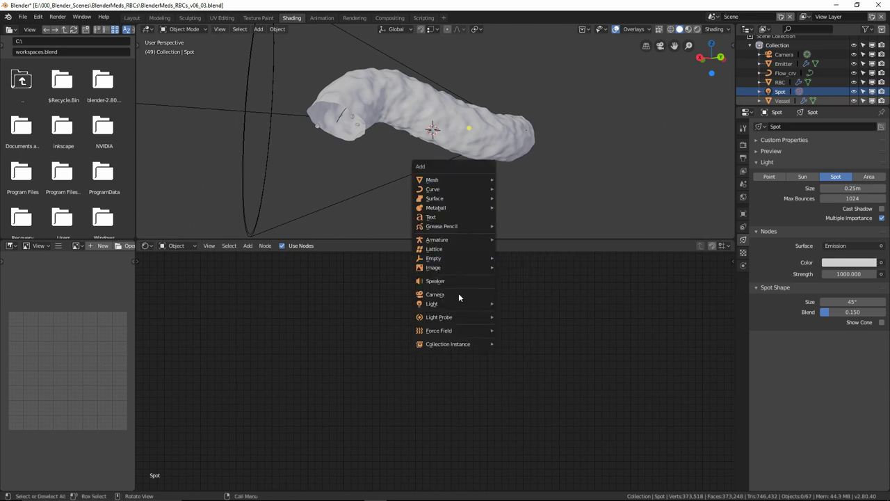
{"action": "mouse_move", "coordinate": [454, 303]}
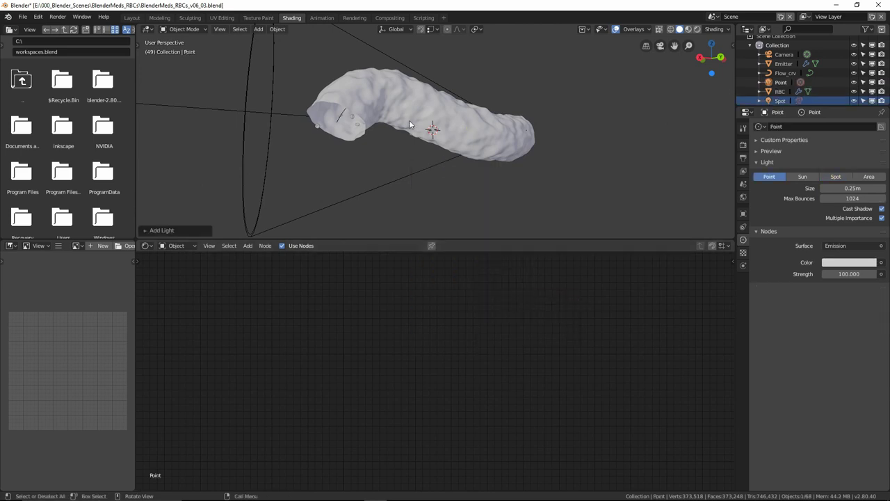
- Switch to wireframe shading and move the Point light inside the vessel toward its bend at the far end
{"action": "middle_click_drag", "start_coordinate": [412, 124], "coordinate": [404, 153]}
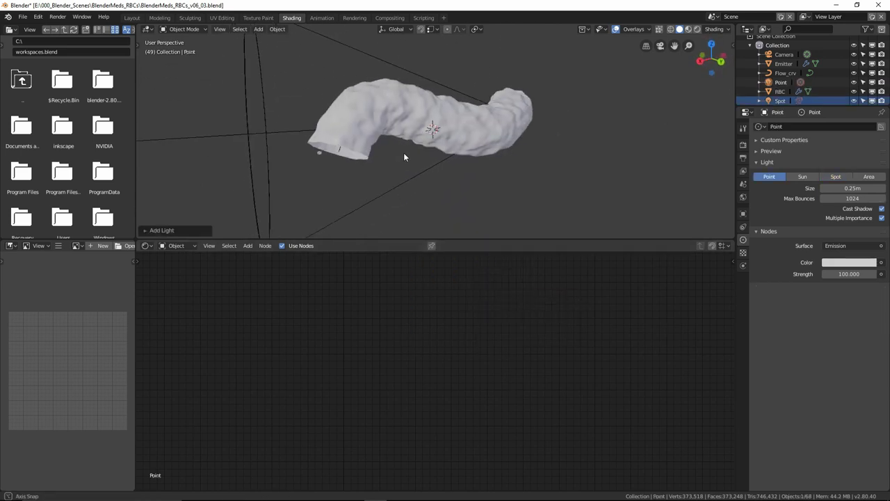
{"action": "scroll", "coordinate": [391, 166], "scroll_direction": "down", "scroll_amount": 5}
{"action": "scroll", "coordinate": [391, 166], "scroll_direction": "up", "scroll_amount": 5}
{"action": "scroll", "coordinate": [391, 168], "scroll_direction": "up", "scroll_amount": 3}
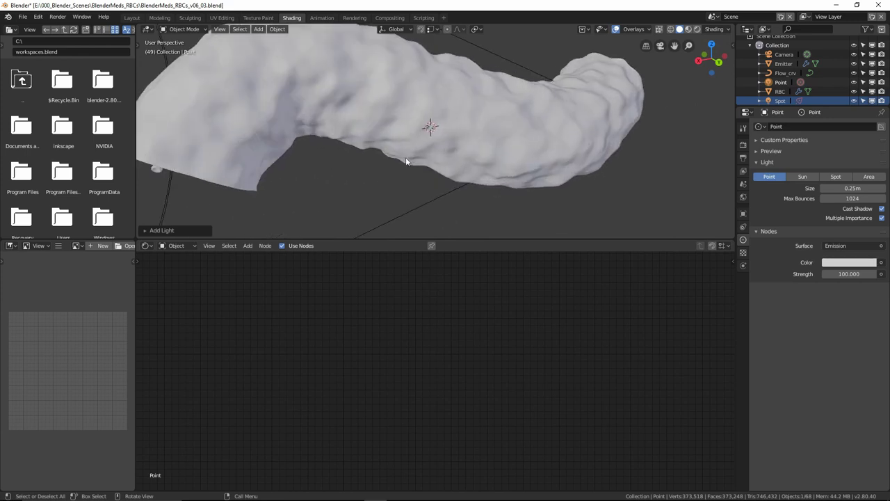
{"action": "left_click", "coordinate": [672, 30]}
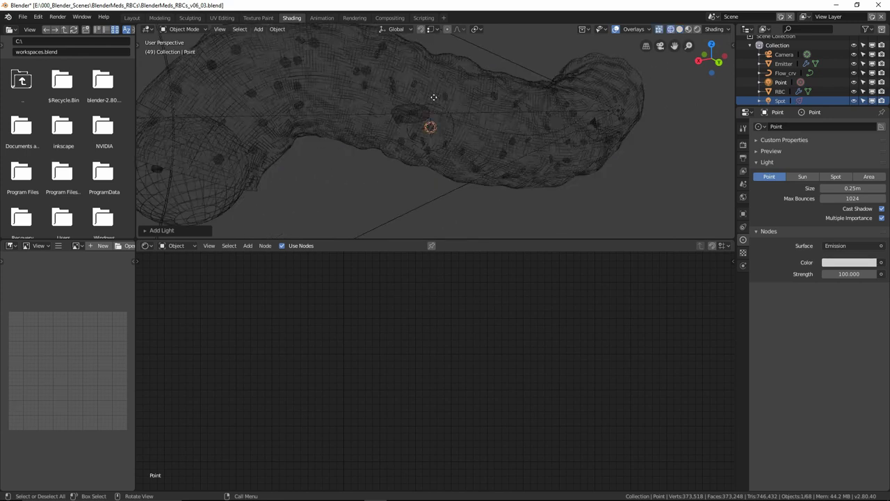
{"action": "scroll", "coordinate": [380, 107], "scroll_direction": "down", "scroll_amount": 3}
{"action": "middle_click_drag", "start_coordinate": [380, 107], "coordinate": [368, 112]}
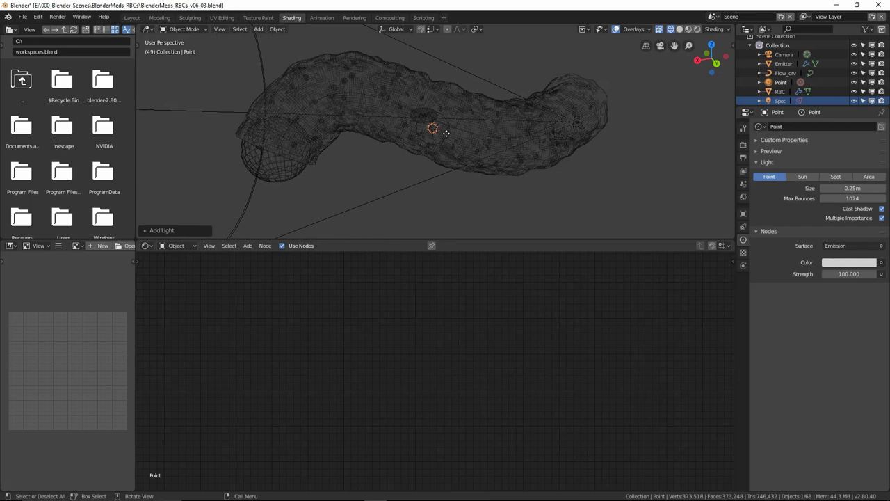
{"action": "key", "text": "g"}
{"action": "left_click", "coordinate": [318, 117]}
{"action": "middle_click_drag", "start_coordinate": [318, 117], "coordinate": [500, 91]}
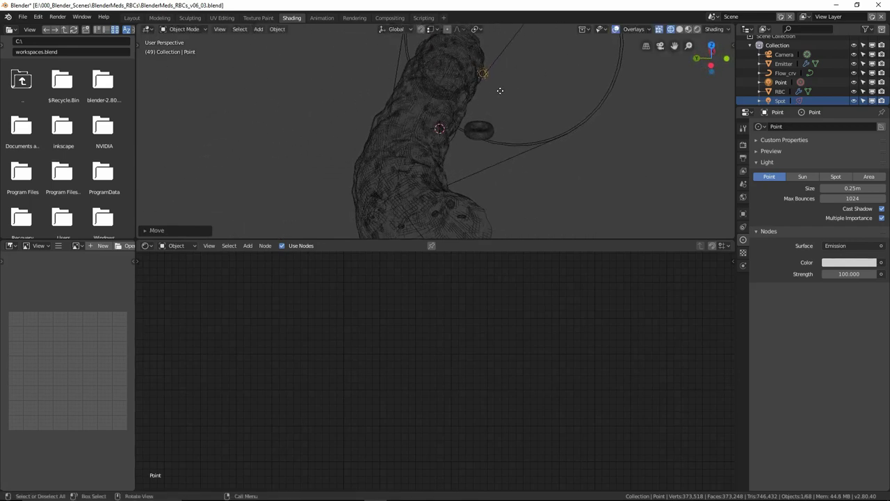
{"action": "middle_click_drag", "start_coordinate": [274, 124], "coordinate": [374, 114]}
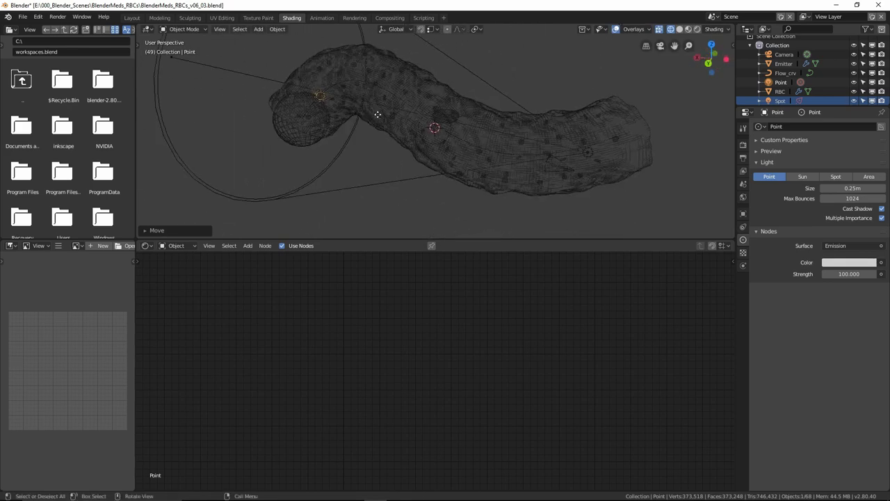
- Return to the rendered camera view and nudge the Point light slightly within the vessel's depth
{"action": "key", "text": "KP_0"}
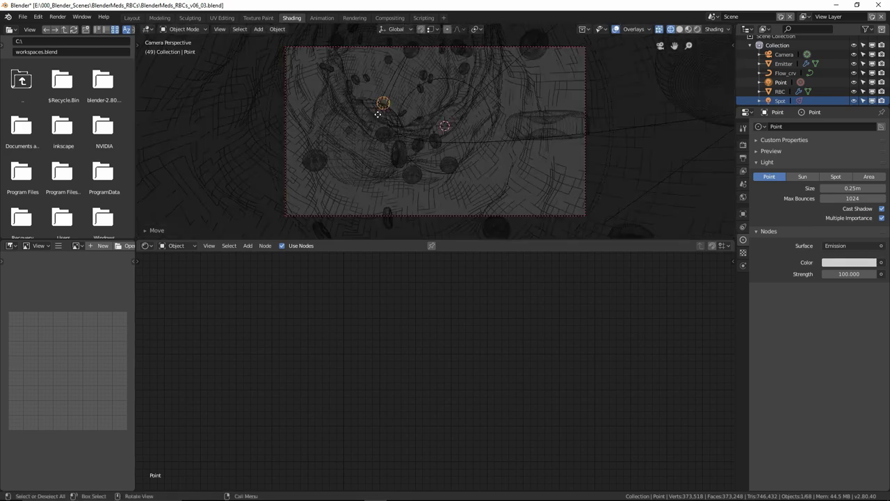
{"action": "left_click", "coordinate": [697, 30]}
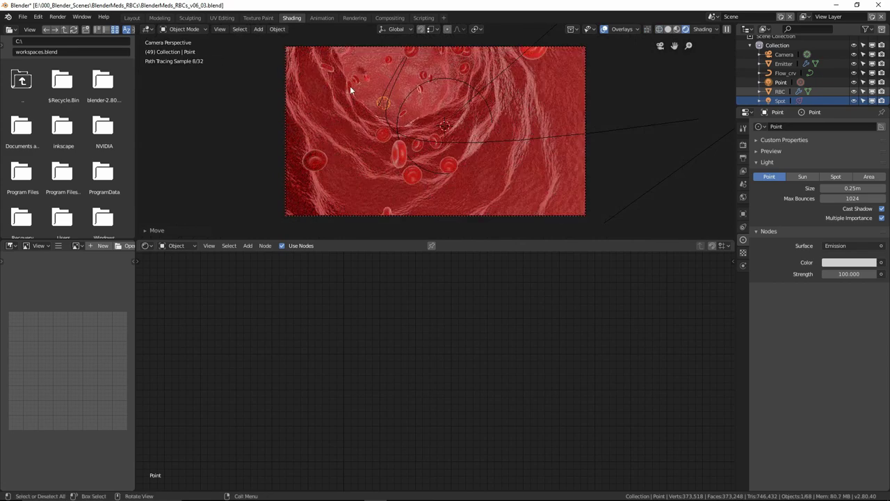
{"action": "key", "text": "g"}
{"action": "left_click", "coordinate": [385, 105]}
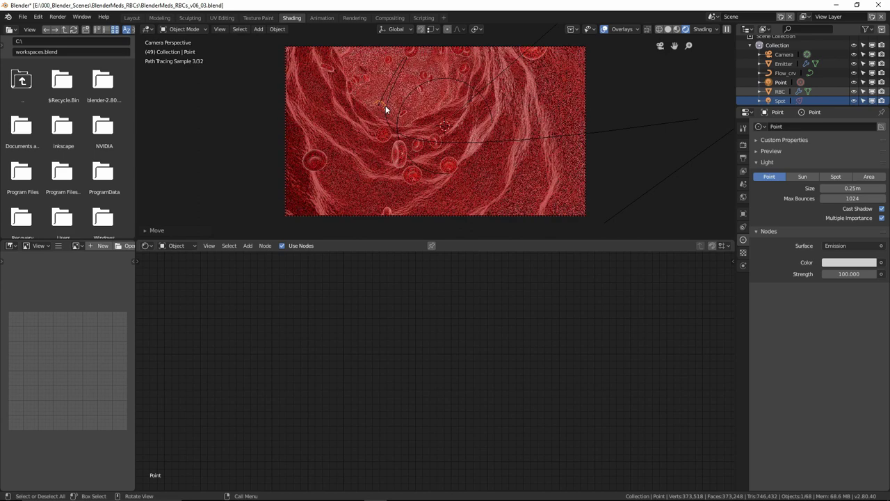
- Try a saturated orange colour with a strength of 1000 on the Point light
{"action": "left_click", "coordinate": [848, 263]}
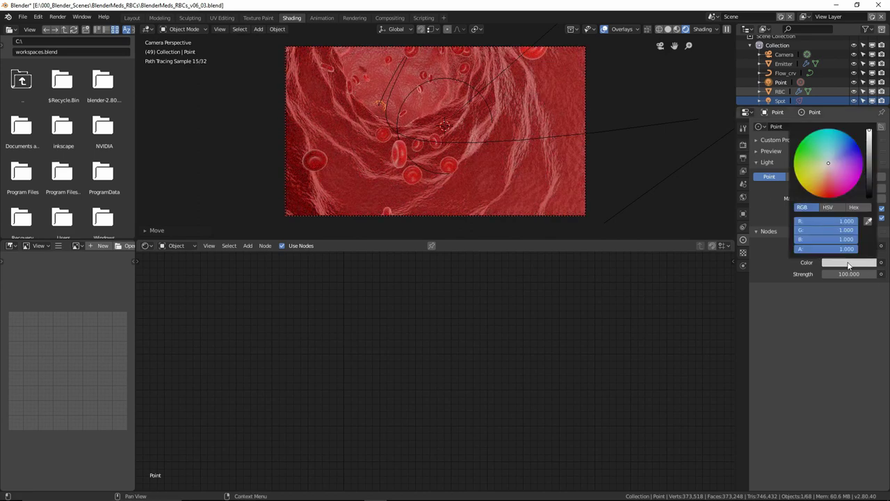
{"action": "left_click_drag", "start_coordinate": [829, 165], "coordinate": [817, 183]}
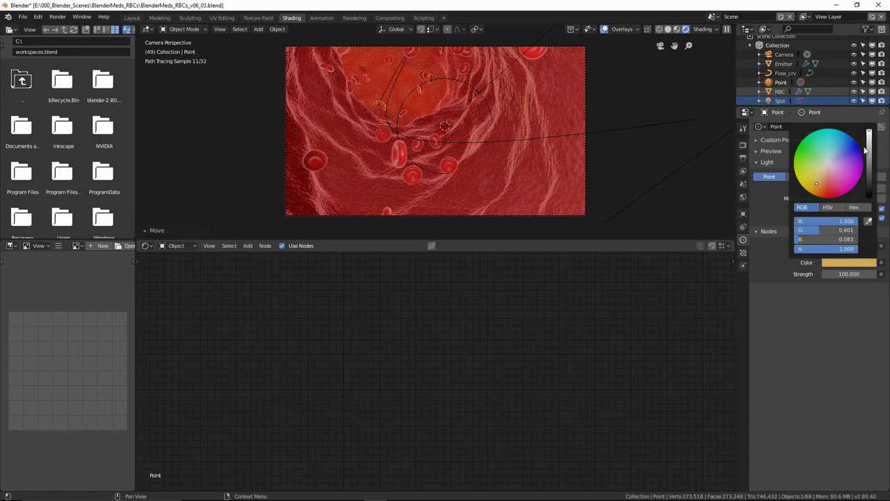
{"action": "left_click", "coordinate": [847, 274]}
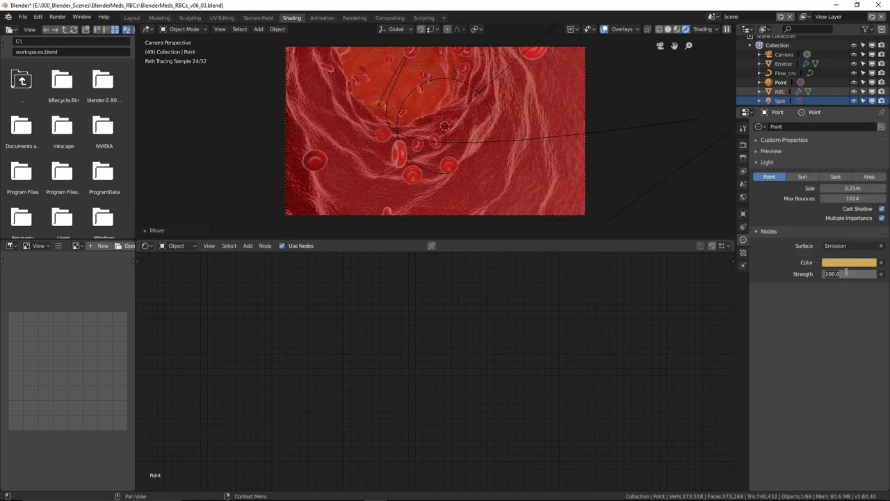
{"action": "type", "text": "1000"}
{"action": "key", "text": "Return"}
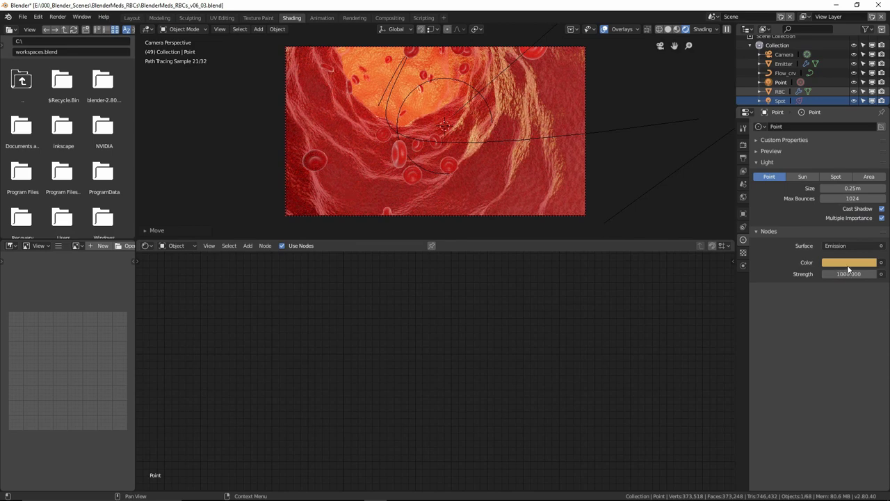
- Set the Point light's colour to a pale peach (R 1.000, G 0.727, B 0.438) and its strength to 250, and save the file
{"action": "left_click", "coordinate": [849, 262]}
{"action": "left_click_drag", "start_coordinate": [820, 175], "coordinate": [822, 172]}
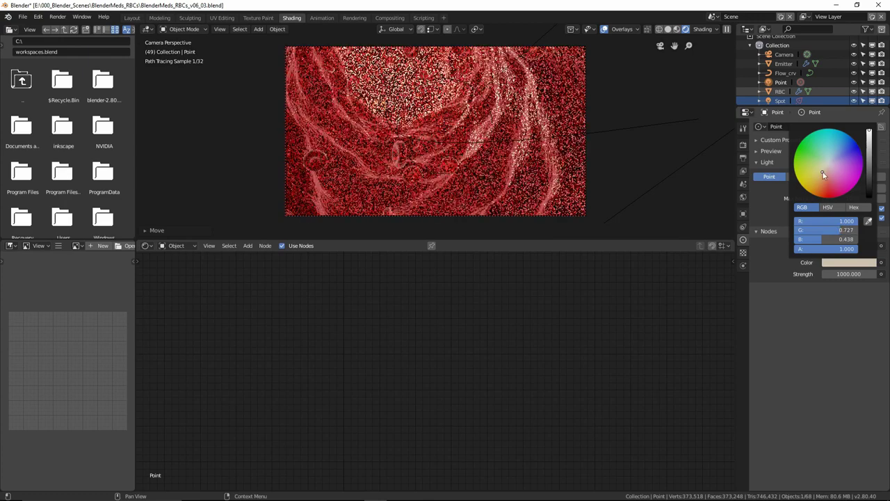
{"action": "mouse_move", "coordinate": [869, 133]}
{"action": "left_mouse_down"}
{"action": "mouse_move", "coordinate": [869, 150]}
{"action": "mouse_move", "coordinate": [869, 131]}
{"action": "left_mouse_up"}
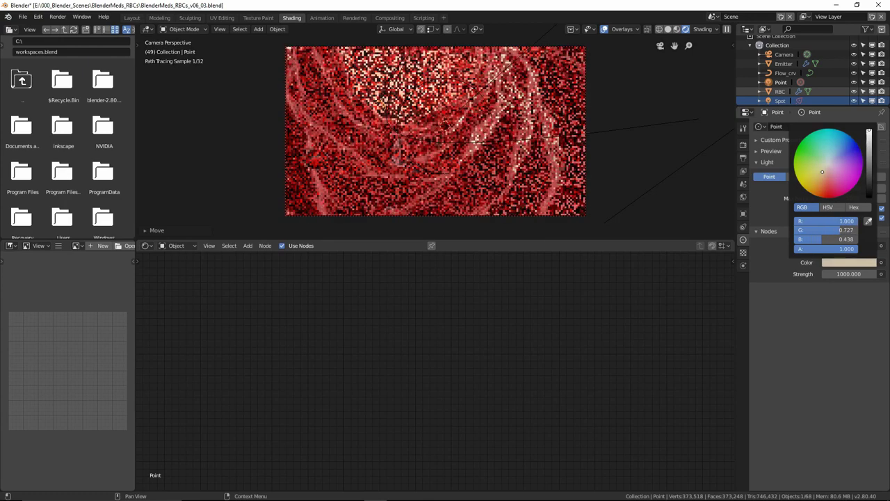
{"action": "left_click", "coordinate": [848, 274]}
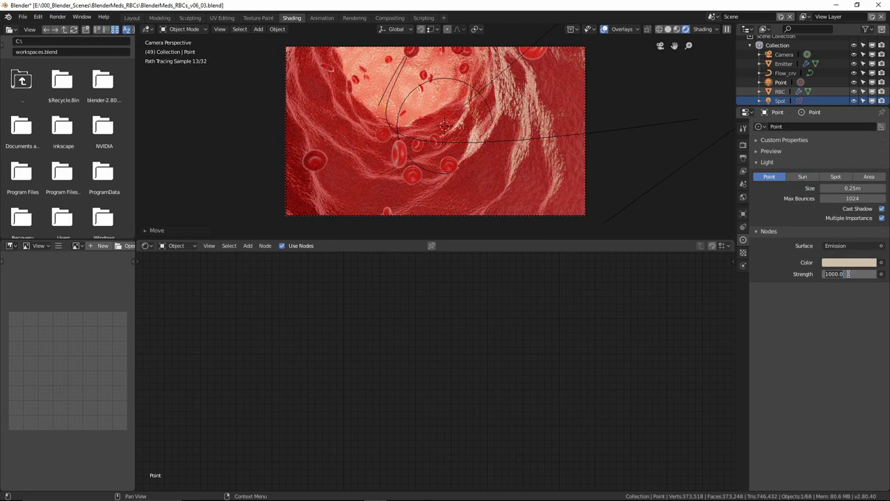
{"action": "type", "text": "250"}
{"action": "key", "text": "Return"}
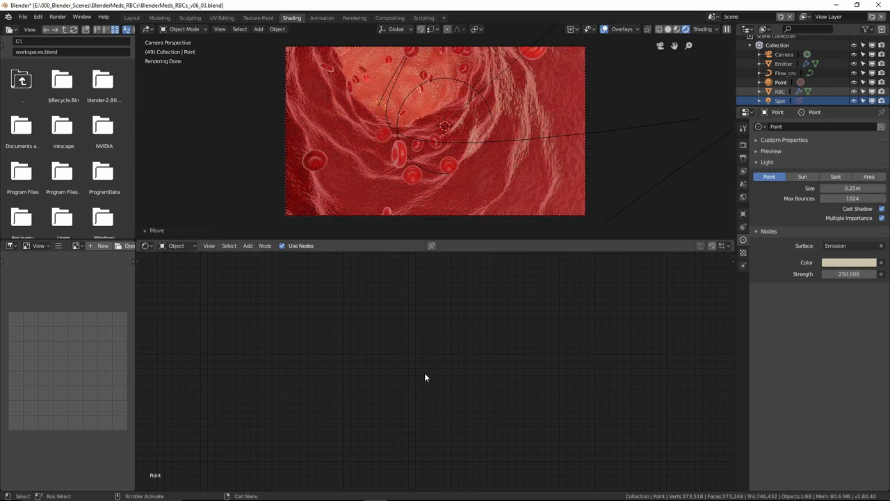
{"action": "left_click", "coordinate": [22, 16]}
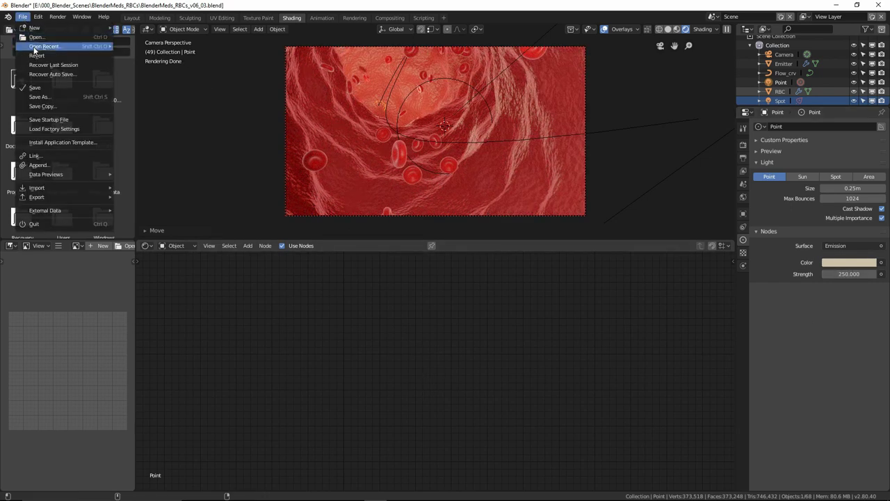
{"action": "left_click", "coordinate": [34, 47]}
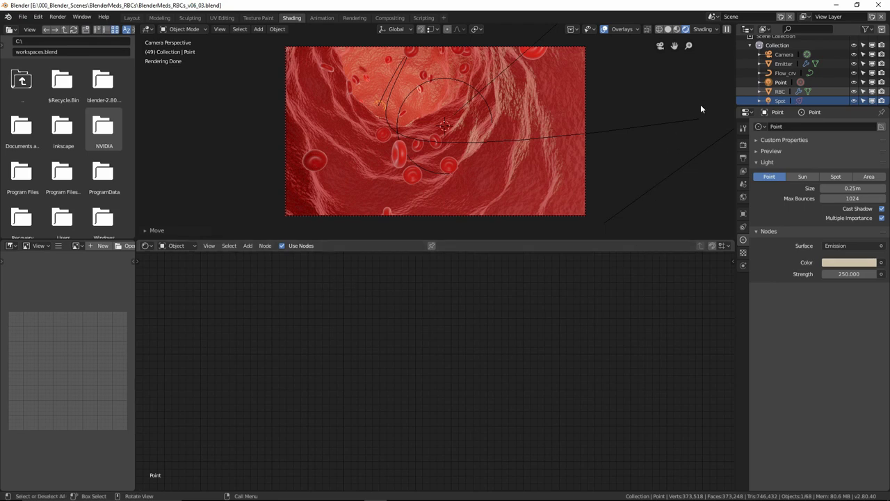
- Set the camera's depth of field to an aperture size of 0.1 m and a focus distance of 6.3 m
{"action": "left_click", "coordinate": [786, 55]}
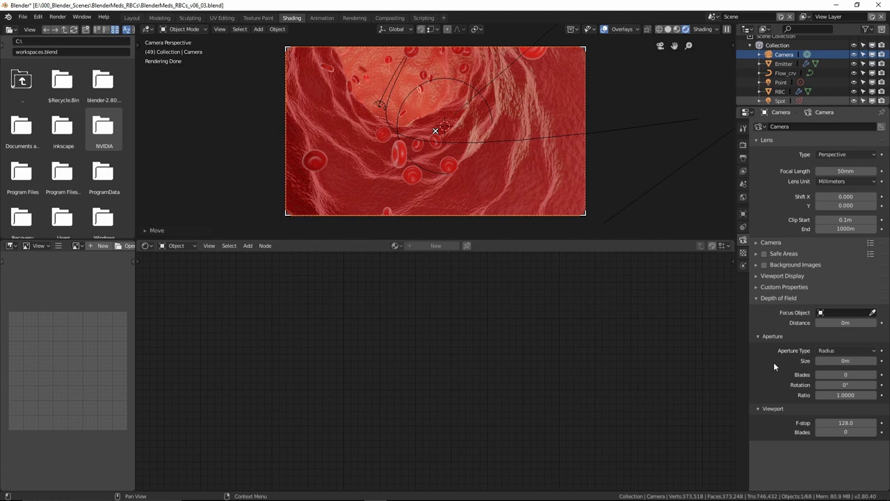
{"action": "left_click_drag", "start_coordinate": [846, 322], "coordinate": [849, 323]}
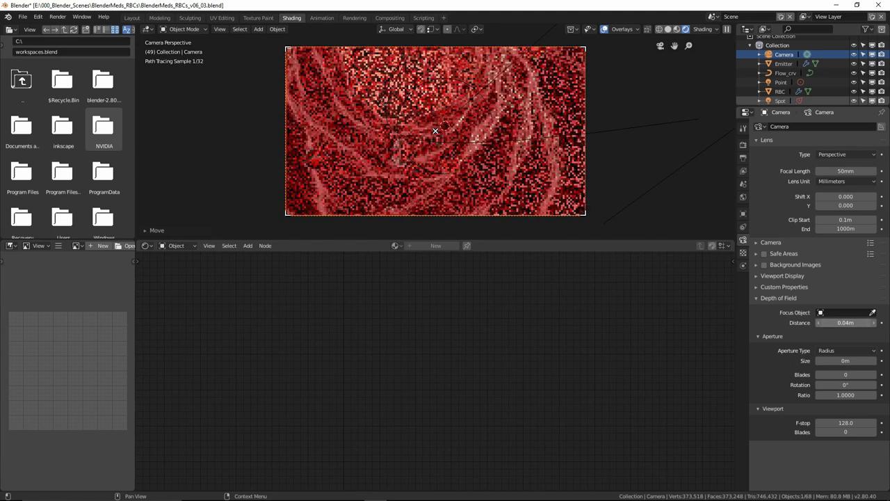
{"action": "left_click", "coordinate": [844, 360]}
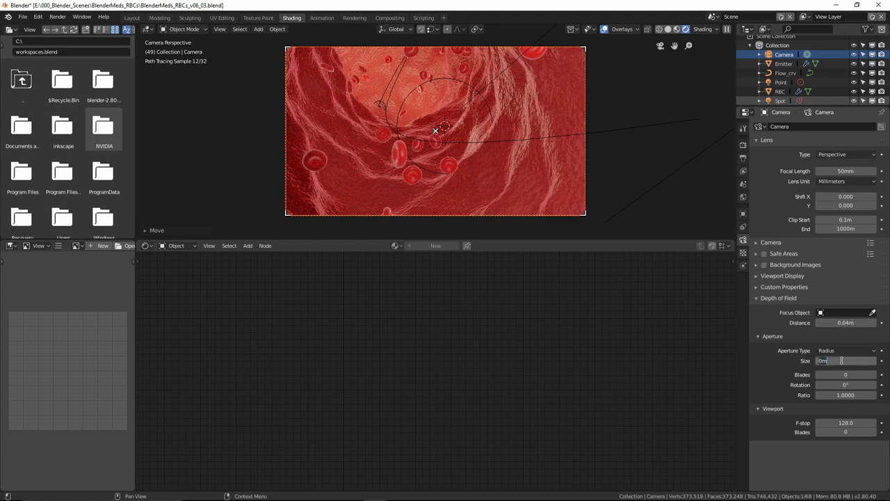
{"action": "type", "text": "0.1"}
{"action": "key", "text": "Return"}
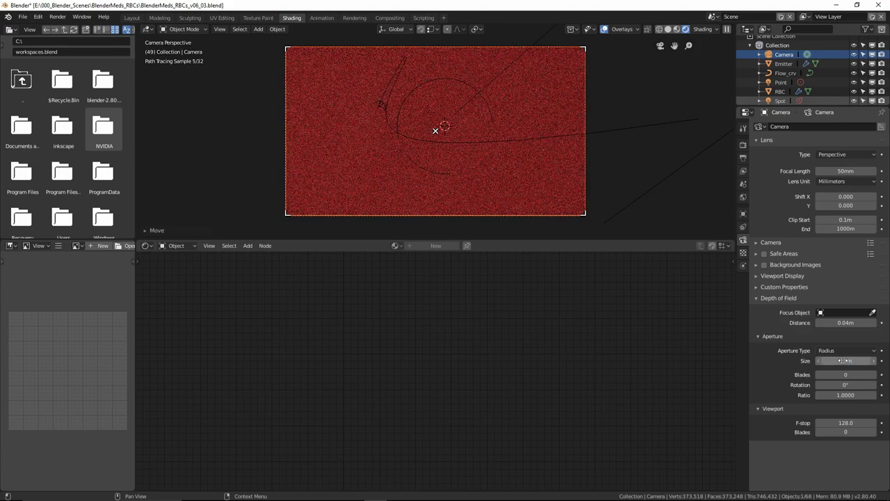
{"action": "left_click_drag", "start_coordinate": [846, 325], "coordinate": [885, 325]}
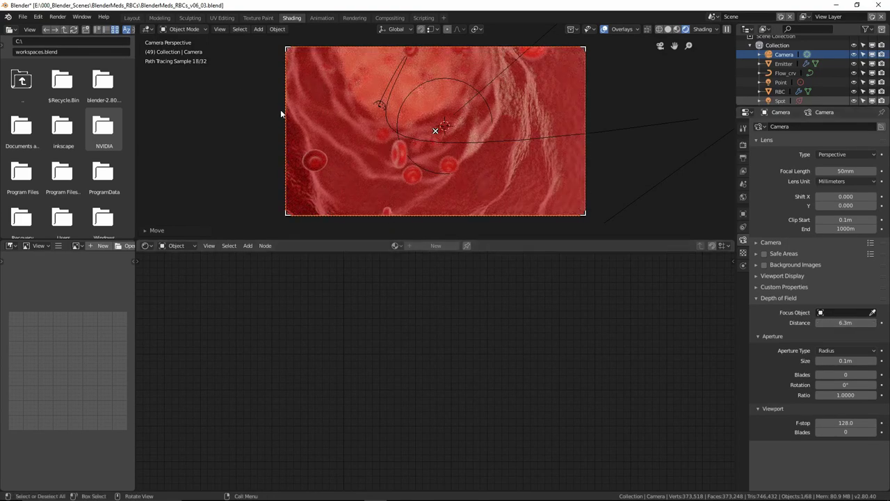
- In the Layout workspace, add a Plain Axes empty and move it inside the vessel toward the camera, to about X -3 m, Y -0.93 m, Z -0.26 m
{"action": "left_click", "coordinate": [668, 29]}
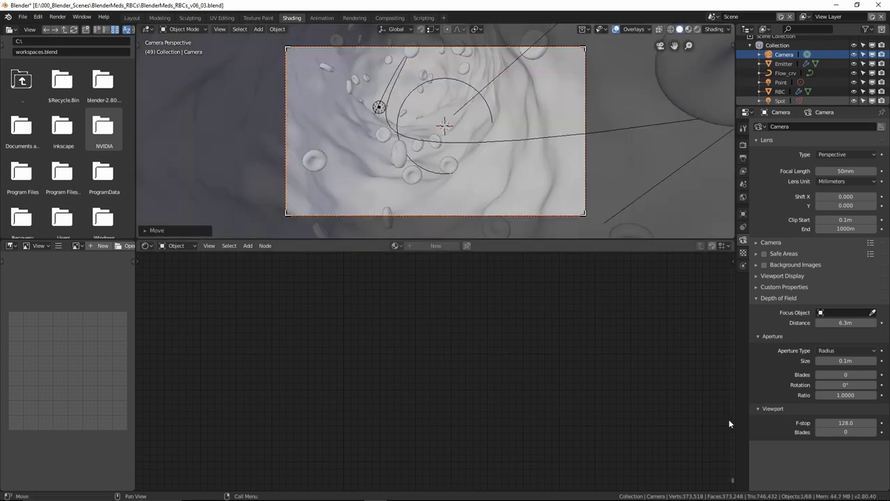
{"action": "left_click", "coordinate": [135, 18]}
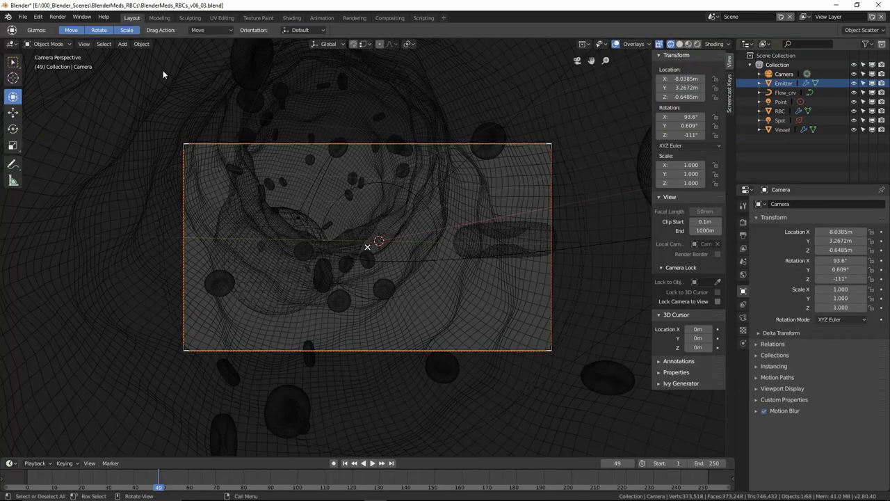
{"action": "middle_click_drag", "start_coordinate": [368, 243], "coordinate": [445, 158]}
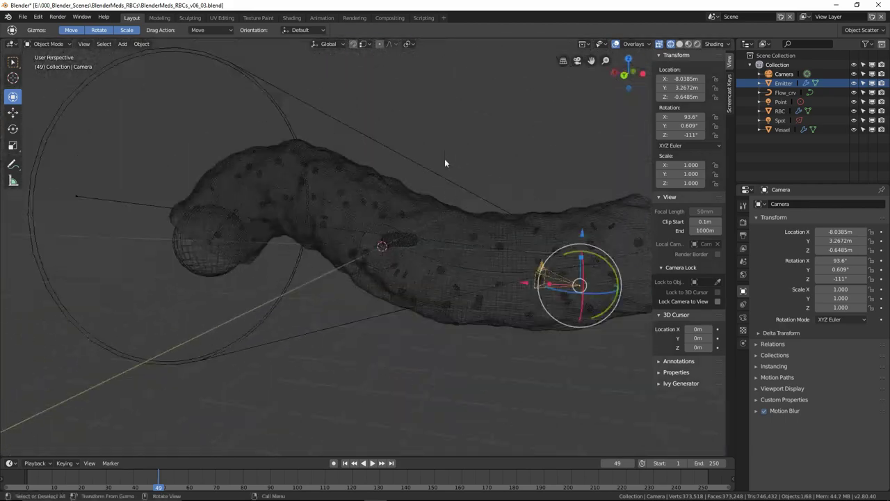
{"action": "key", "text": "alt+a"}
{"action": "key", "text": "shift+a"}
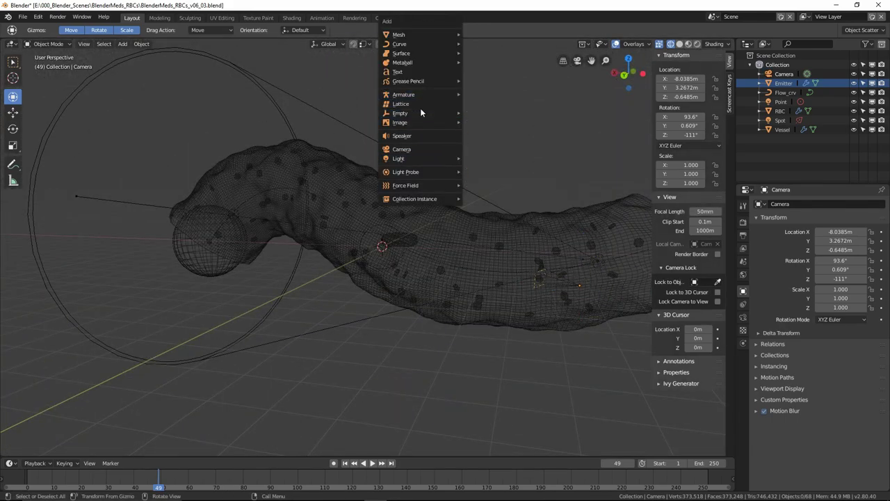
{"action": "mouse_move", "coordinate": [421, 113]}
{"action": "left_click", "coordinate": [497, 115]}
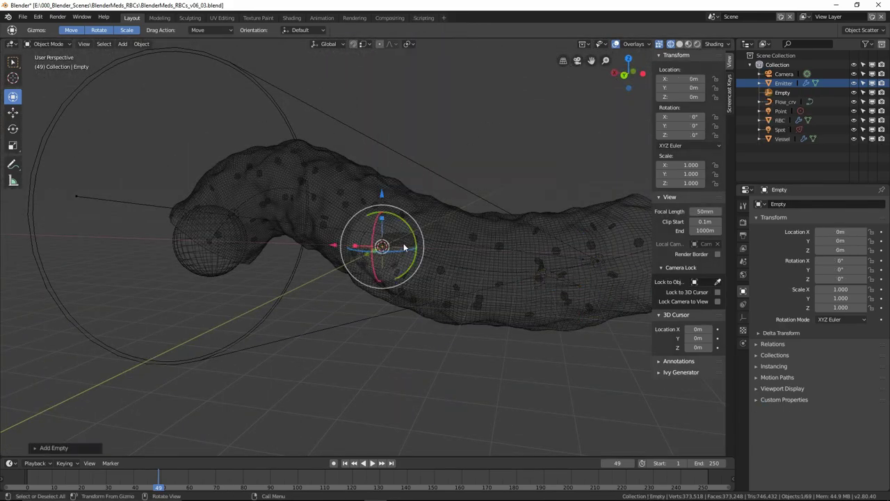
{"action": "key", "text": "g"}
{"action": "left_click", "coordinate": [480, 263]}
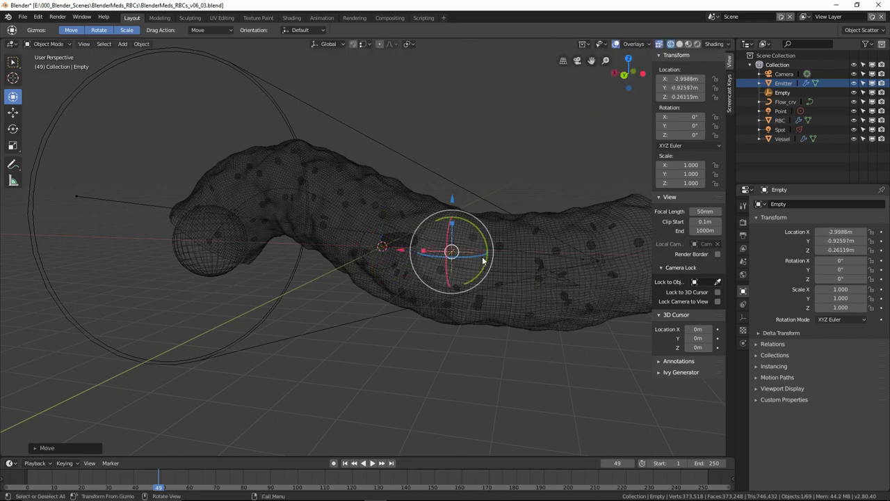
- Rename the new empty to DOF_ctl and clear the selection
{"action": "left_click", "coordinate": [784, 84]}
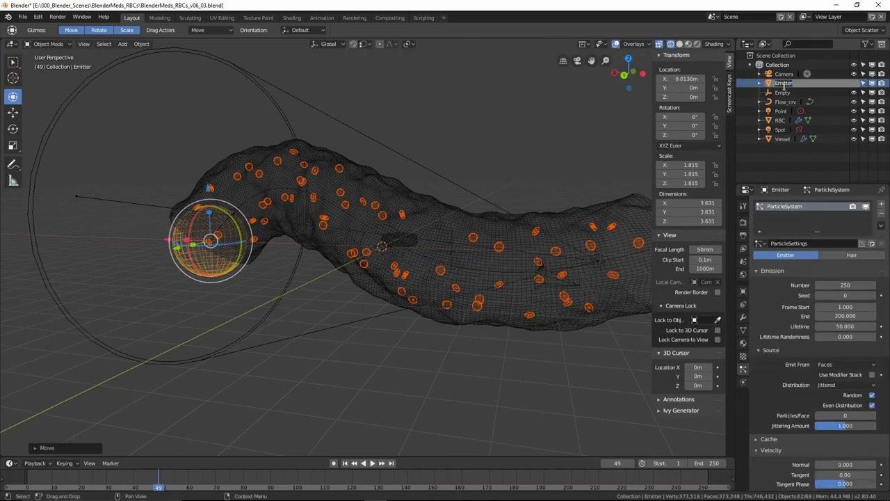
{"action": "double_click", "coordinate": [784, 92]}
{"action": "left_click_drag", "start_coordinate": [795, 92], "coordinate": [744, 97]}
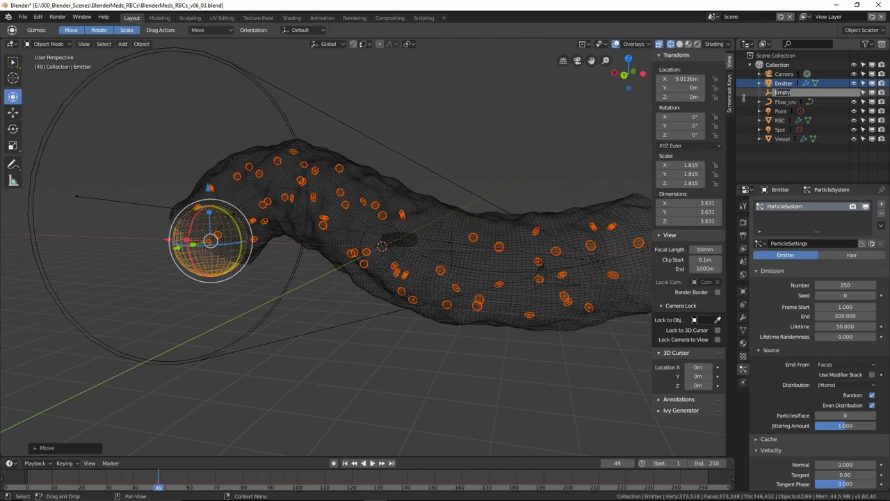
{"action": "type", "text": "DOF_ctl"}
{"action": "key", "text": "Return"}
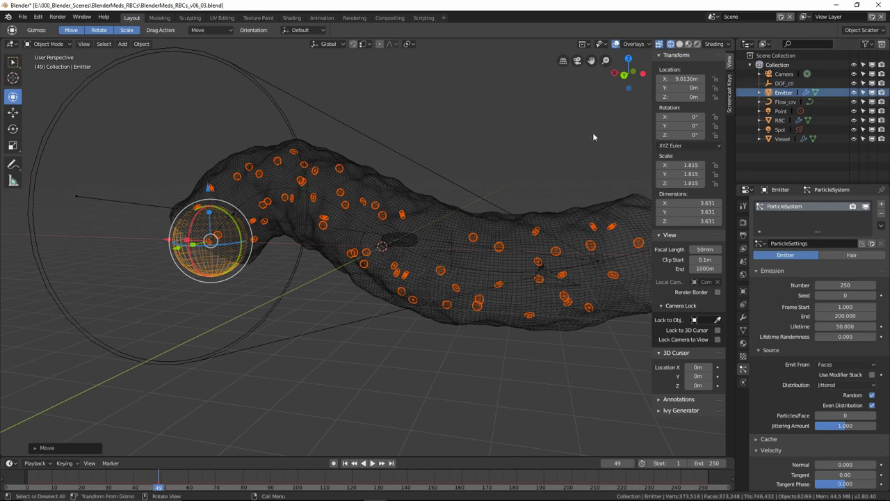
{"action": "left_click", "coordinate": [437, 152]}
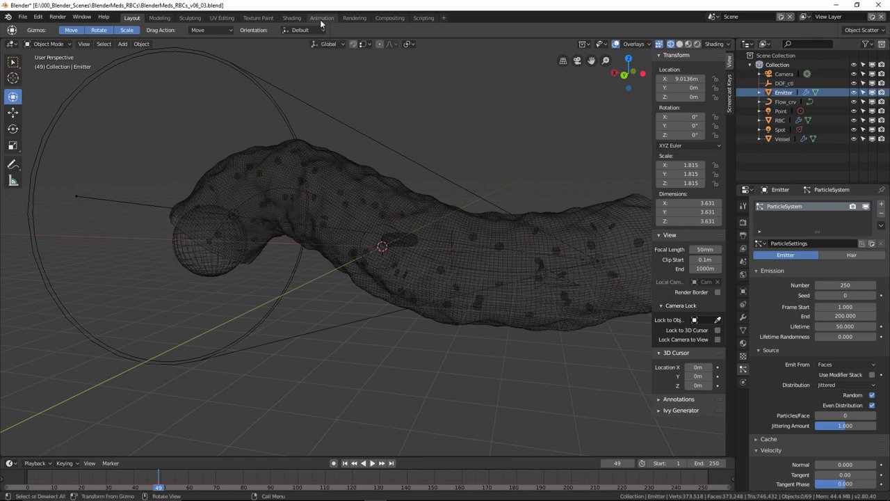
- Return to the rendered camera view in the Shading workspace and assign DOF_ctl as the camera's depth of field focus object
{"action": "left_click", "coordinate": [292, 18]}
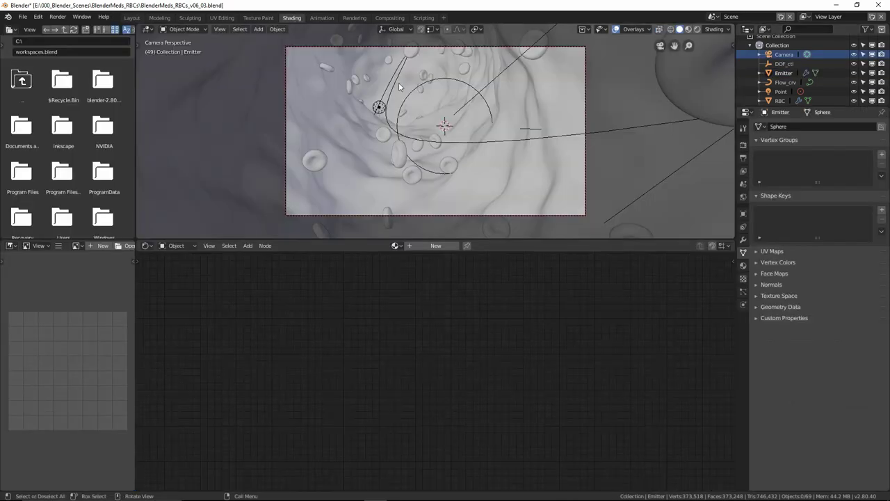
{"action": "left_click", "coordinate": [698, 30]}
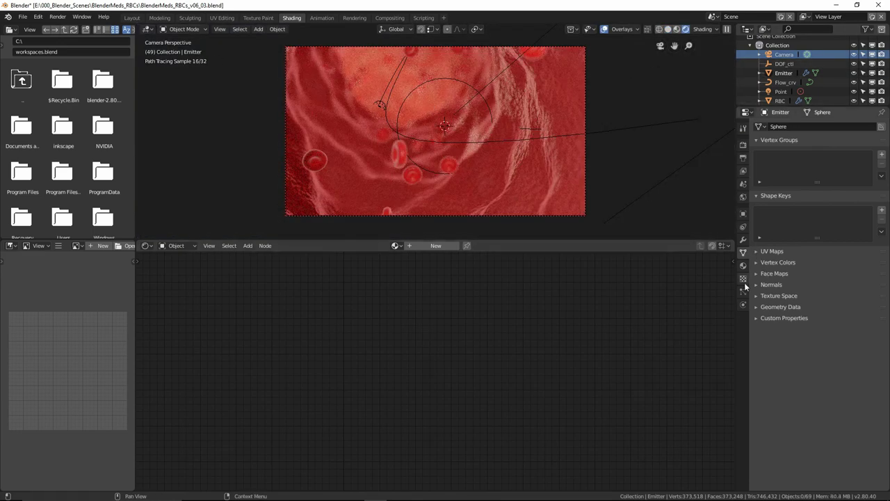
{"action": "left_click", "coordinate": [655, 194]}
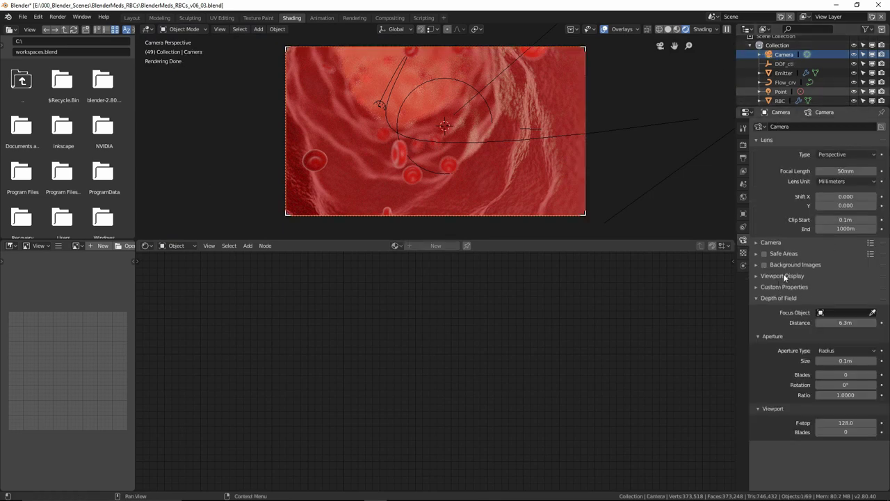
{"action": "left_click", "coordinate": [825, 313]}
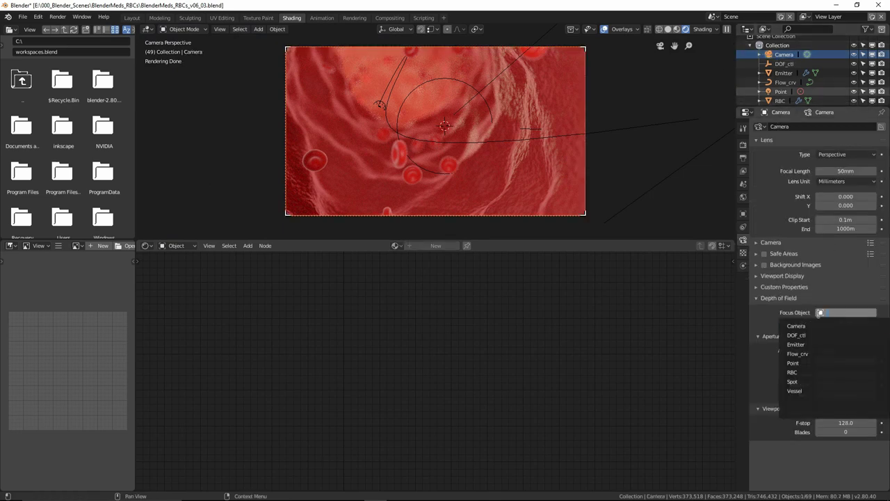
{"action": "left_click", "coordinate": [802, 335]}
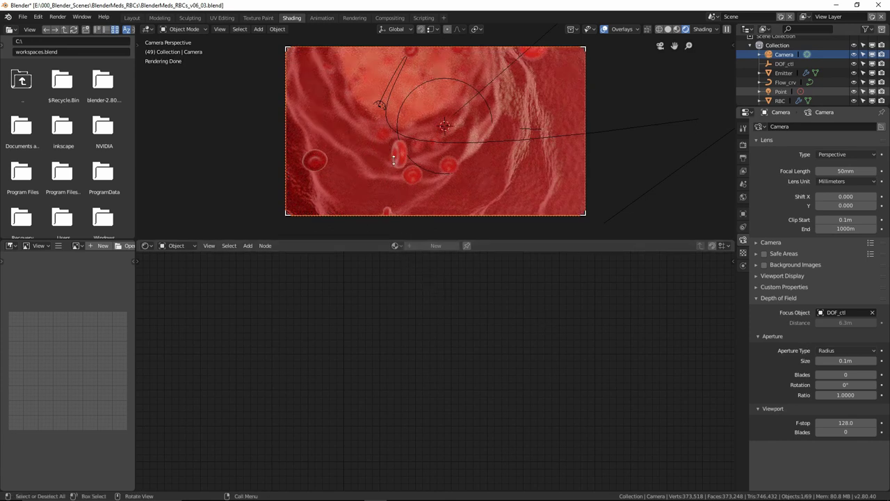
- Move the DOF_ctl empty to the middle of the vessel, among the blood cells farther from the camera, and return to the camera view
{"action": "left_click", "coordinate": [782, 64]}
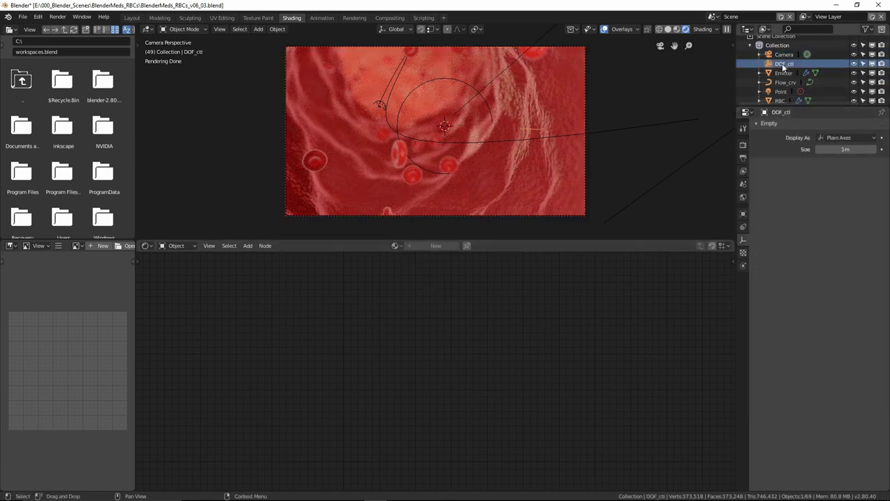
{"action": "key", "text": "shift+space"}
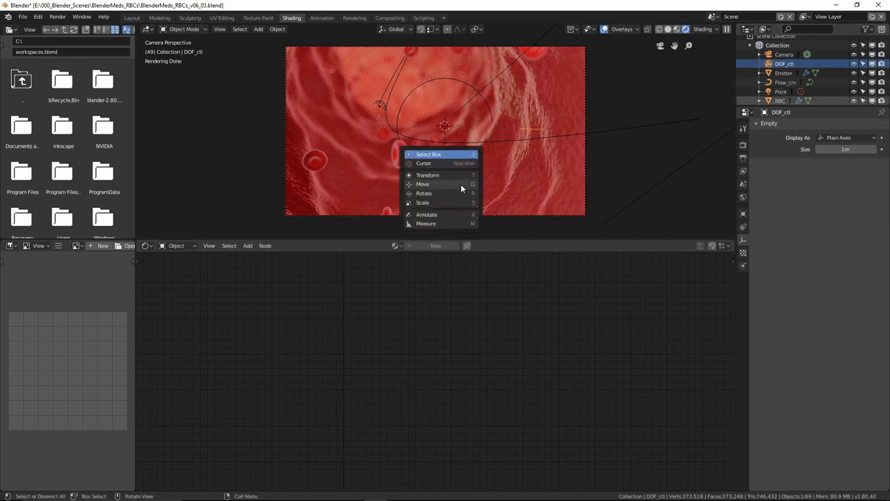
{"action": "left_click", "coordinate": [446, 174]}
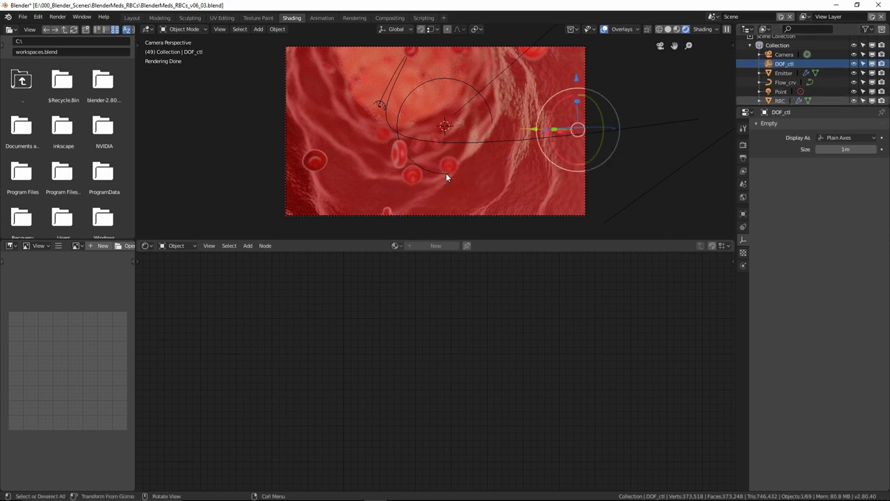
{"action": "left_click_drag", "start_coordinate": [542, 133], "coordinate": [412, 130]}
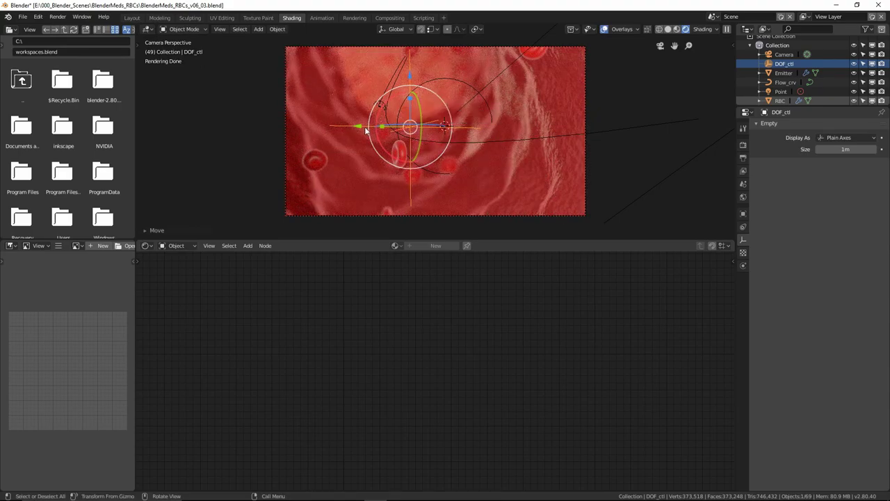
{"action": "middle_click_drag", "start_coordinate": [410, 97], "coordinate": [435, 140]}
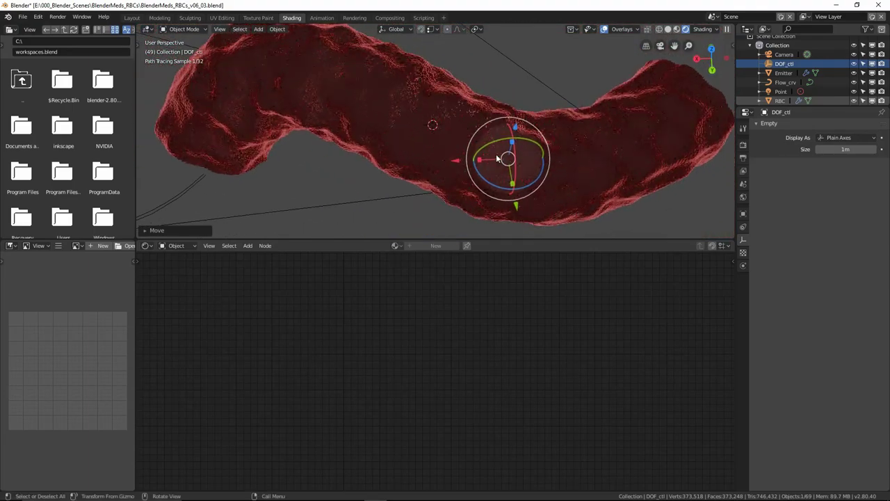
{"action": "left_click_drag", "start_coordinate": [509, 155], "coordinate": [464, 146]}
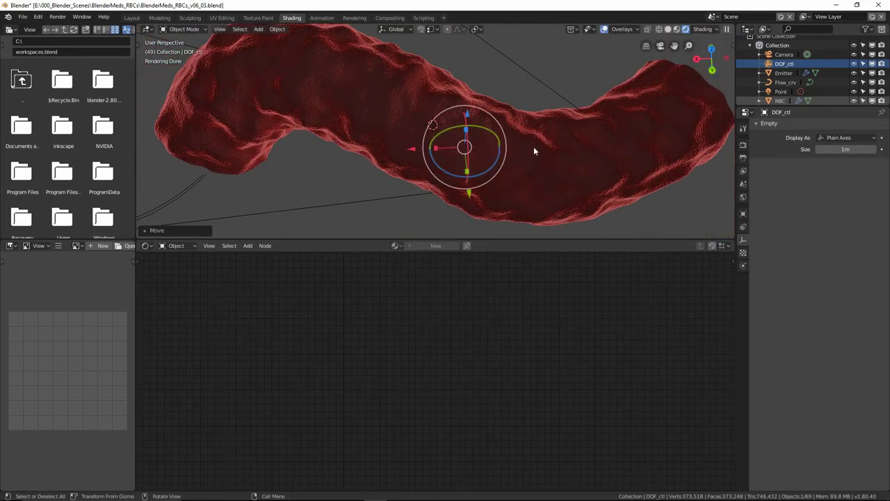
{"action": "key", "text": "KP_0"}
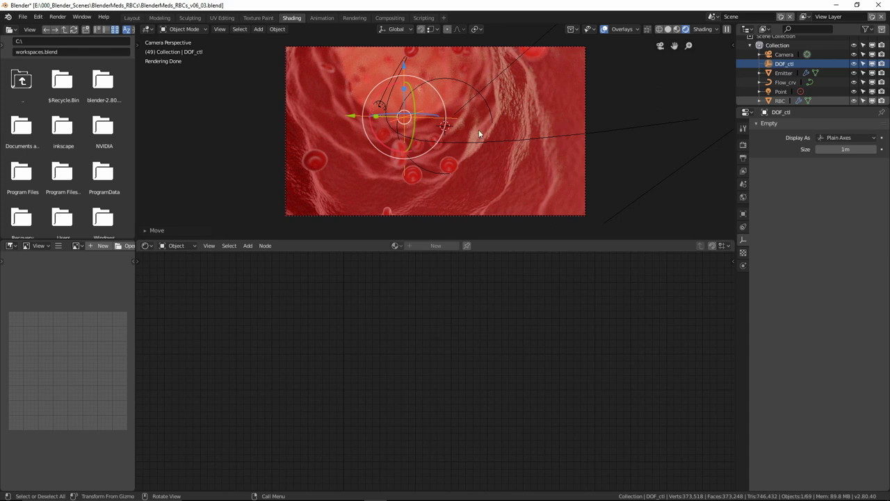
- Check the view layer's render passes, render the current frame and display its AO pass beside the properties
{"action": "left_click", "coordinate": [770, 183]}
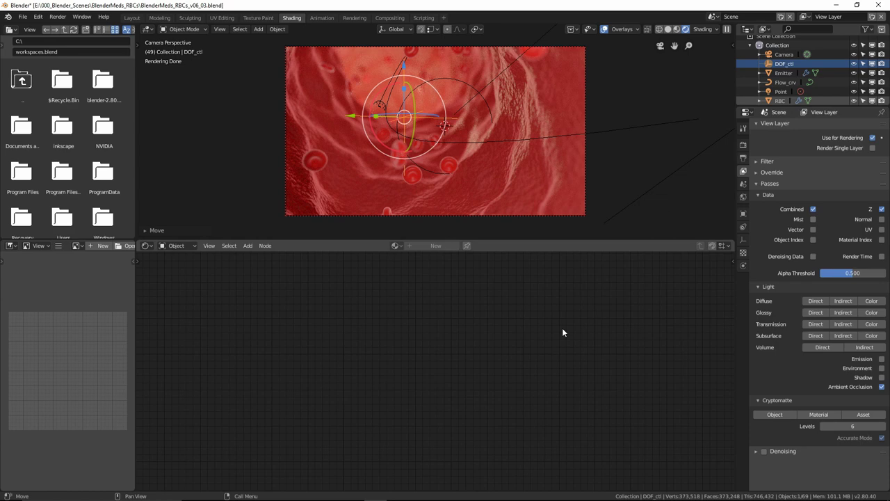
{"action": "key", "text": "F12"}
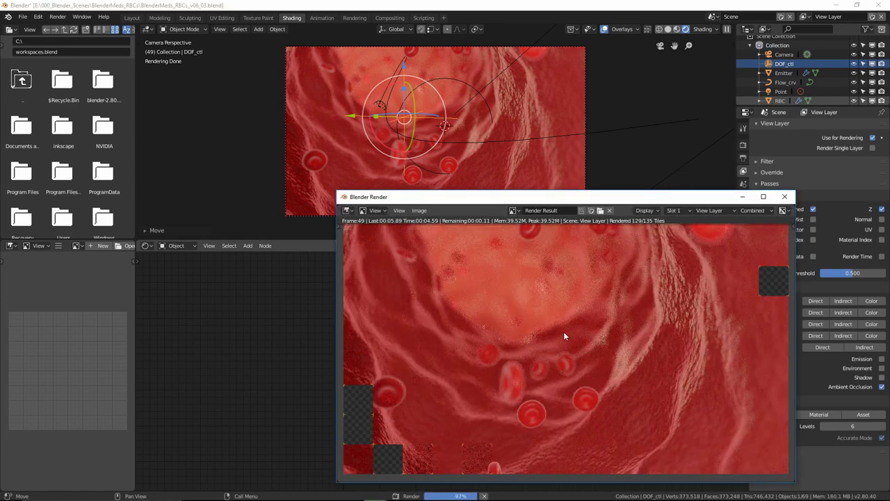
{"action": "left_click", "coordinate": [750, 212]}
{"action": "left_click", "coordinate": [735, 235]}
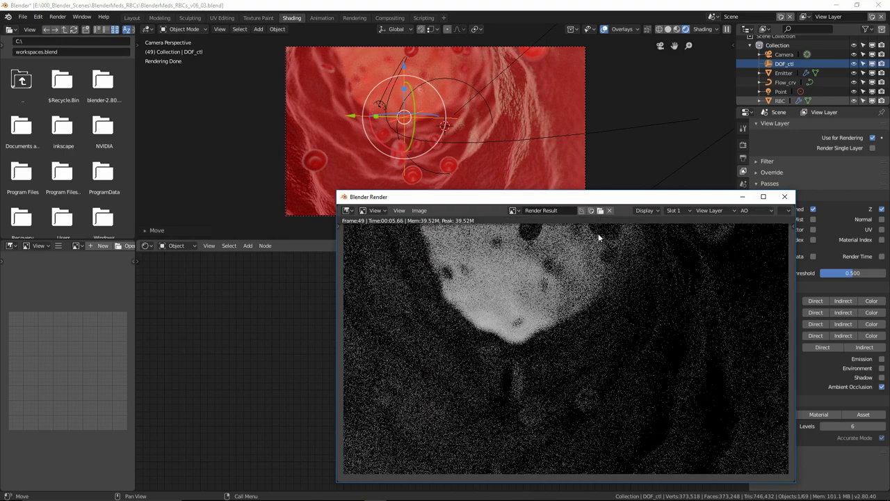
{"action": "left_click_drag", "start_coordinate": [597, 199], "coordinate": [358, 132]}
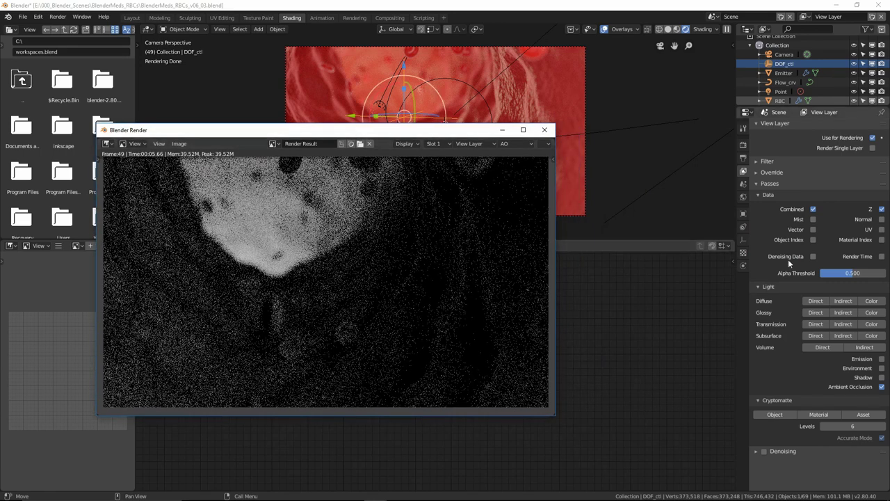
- Set the world's Ambient Occlusion distance to 1 m and re-render to check the AO pass
{"action": "left_click", "coordinate": [743, 200]}
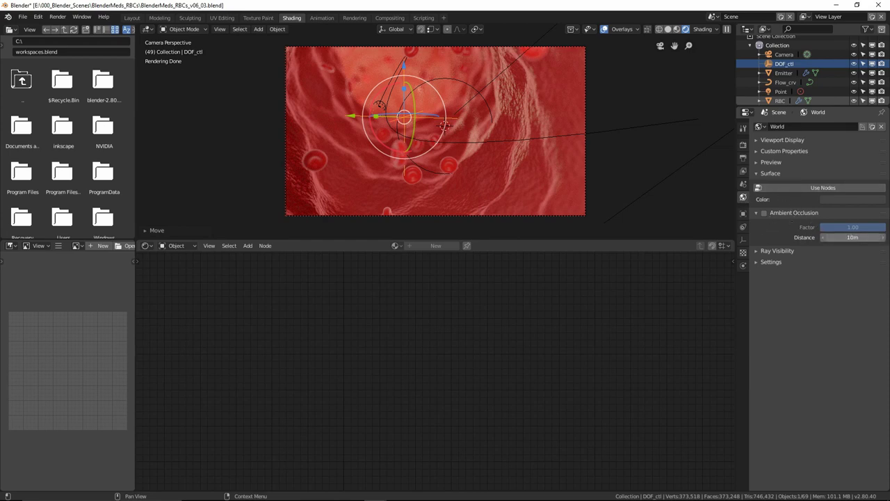
{"action": "left_click", "coordinate": [848, 240]}
{"action": "type", "text": "1"}
{"action": "key", "text": "Return"}
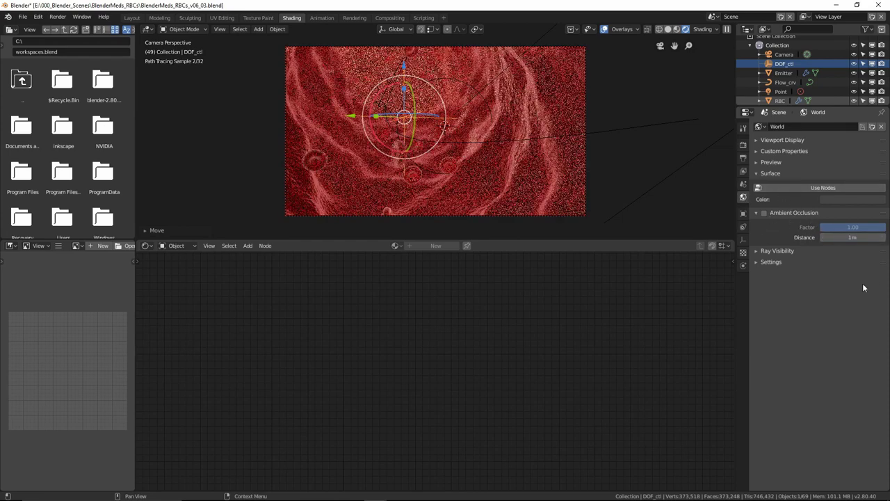
{"action": "key", "text": "F12"}
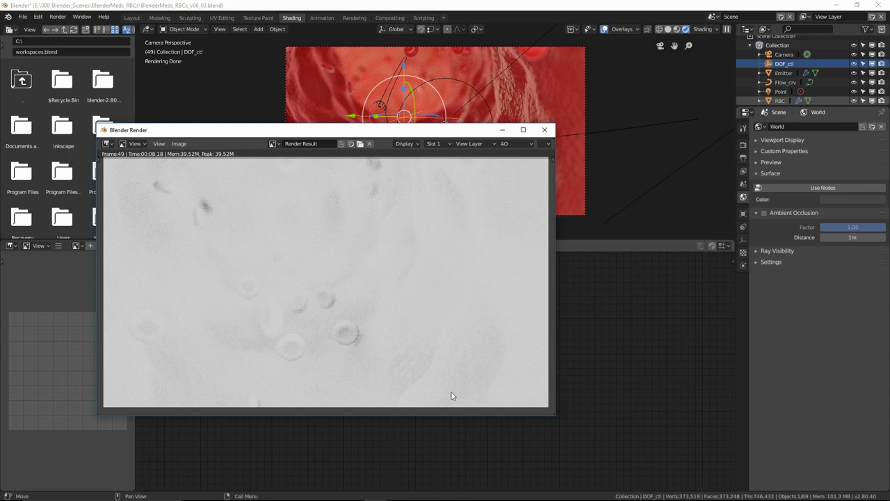
{"action": "left_click", "coordinate": [545, 130]}
- Set the world's Ambient Occlusion distance to 0.1 m and re-render to check the AO pass
{"action": "left_click", "coordinate": [849, 237]}
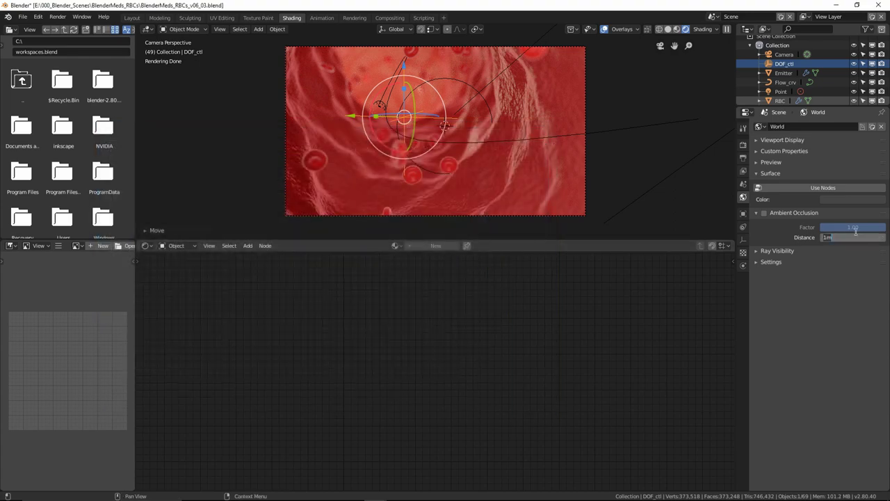
{"action": "type", "text": "0.1"}
{"action": "key", "text": "Return"}
{"action": "key", "text": "F12"}
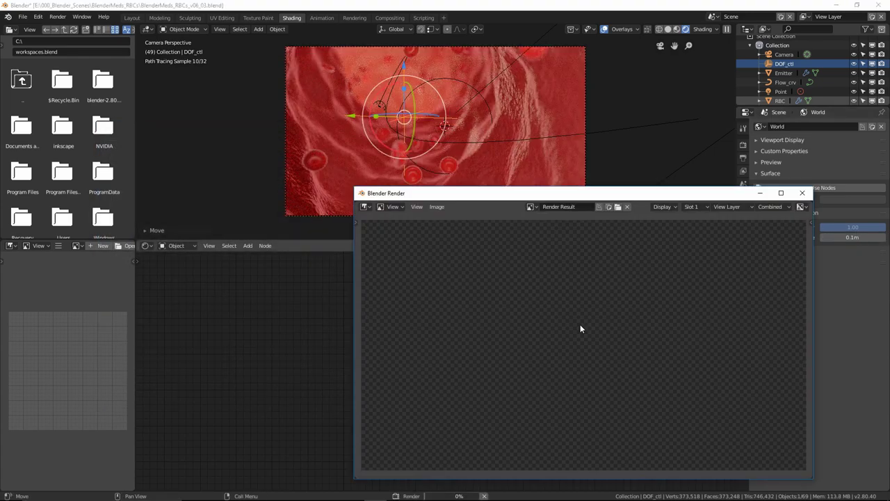
{"action": "left_click", "coordinate": [770, 206]}
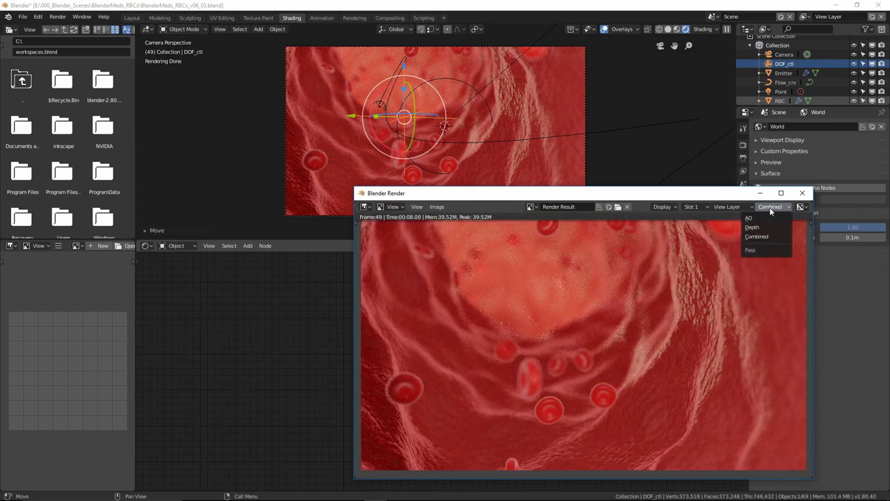
{"action": "left_click", "coordinate": [763, 219]}
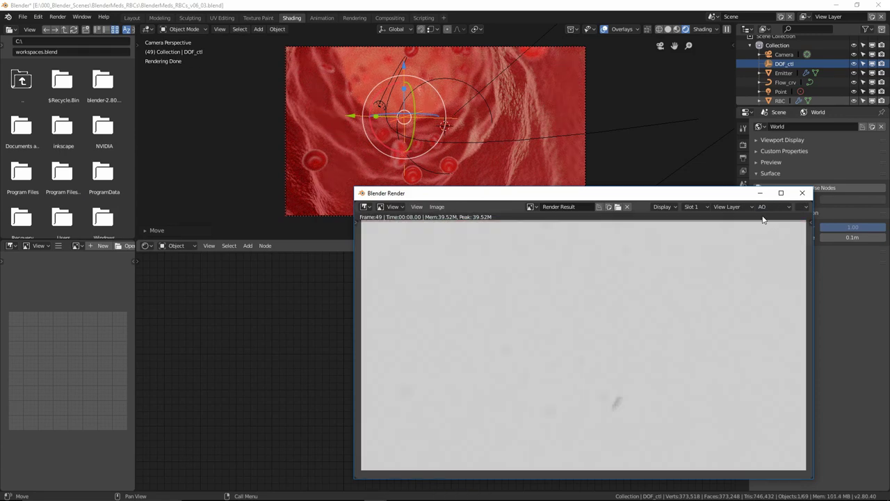
{"action": "left_click", "coordinate": [802, 193]}
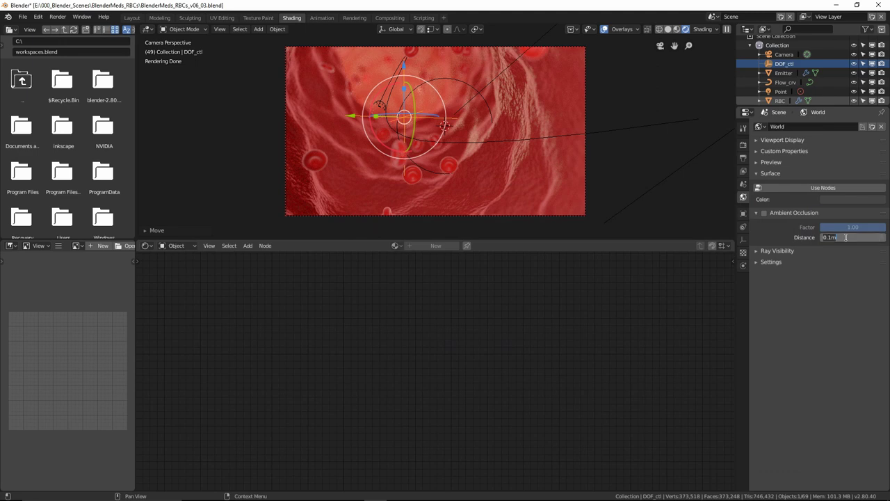
- Set the world's Ambient Occlusion distance to 3 m and re-render to check the AO pass
{"action": "type", "text": "3"}
{"action": "key", "text": "Return"}
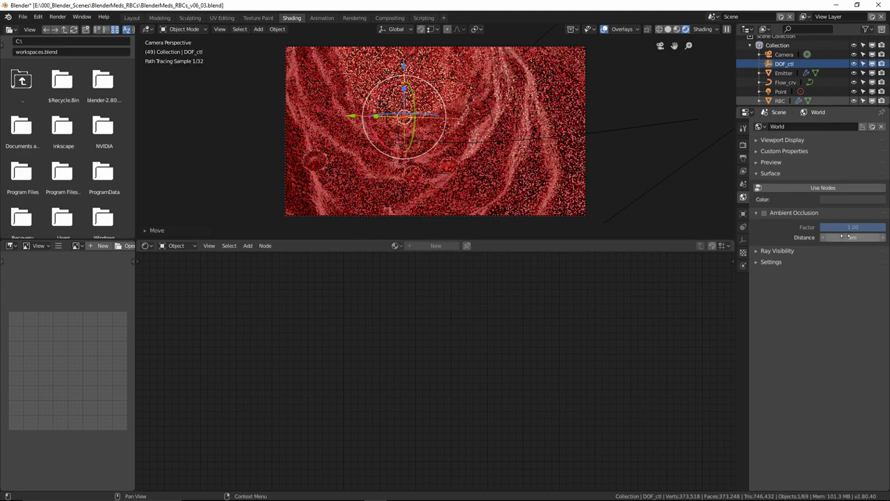
{"action": "key", "text": "F12"}
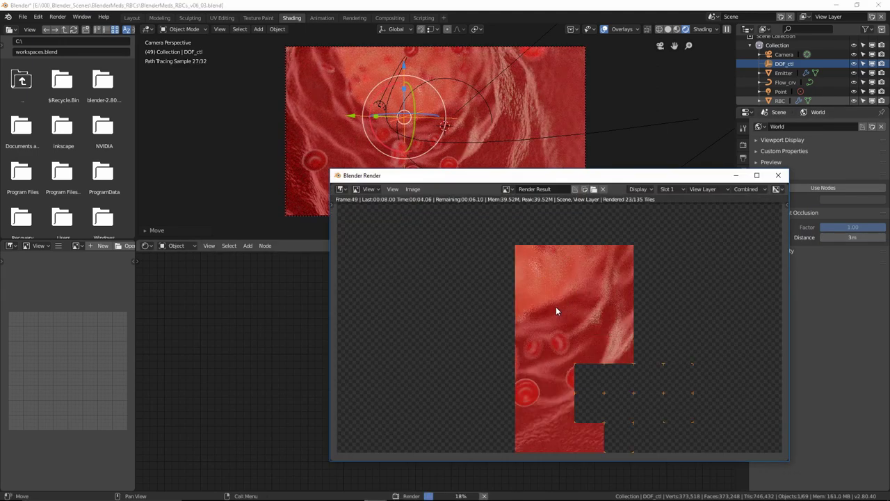
{"action": "left_click", "coordinate": [746, 189]}
{"action": "left_click", "coordinate": [743, 200]}
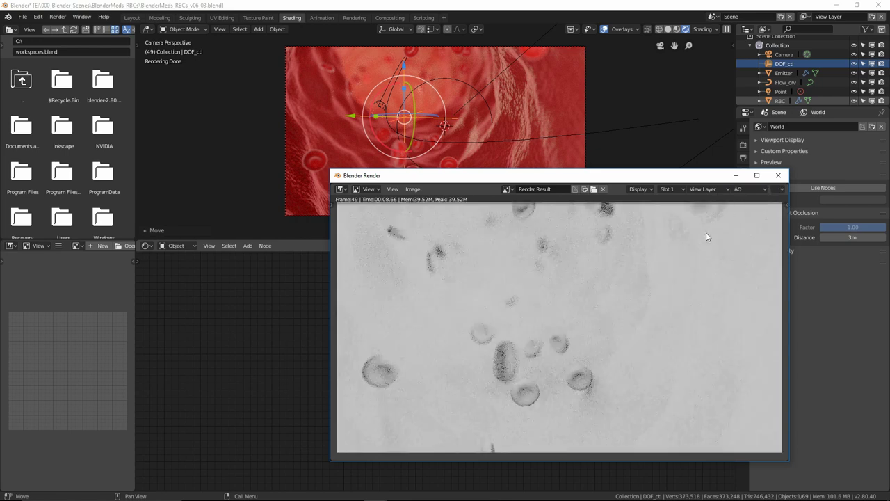
{"action": "left_click", "coordinate": [778, 176]}
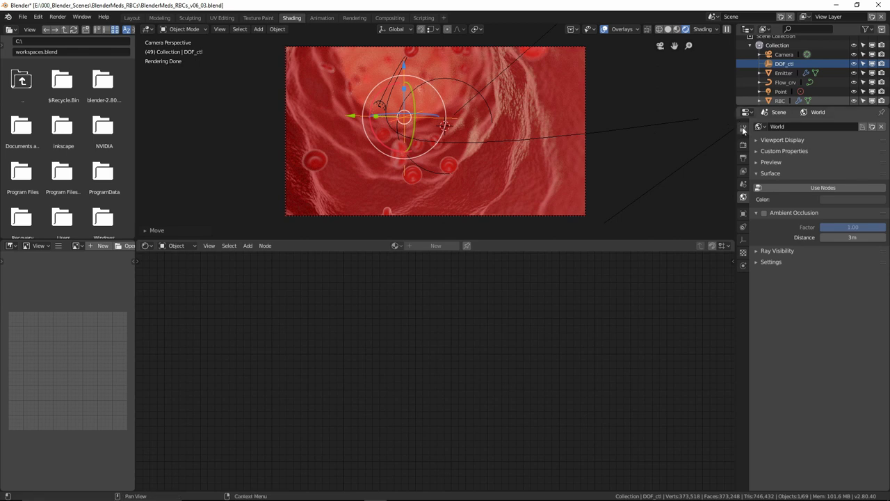
- Set the camera's depth of field aperture size to 0 m
{"action": "left_click", "coordinate": [784, 54]}
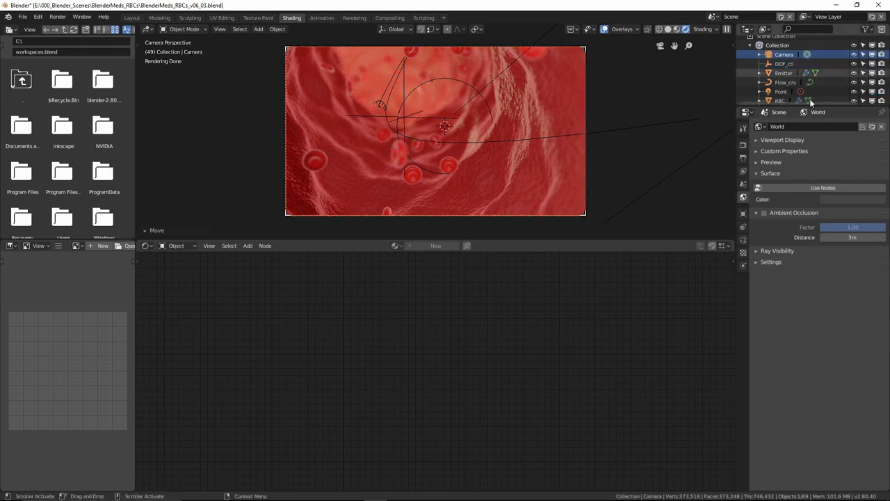
{"action": "left_click", "coordinate": [743, 241]}
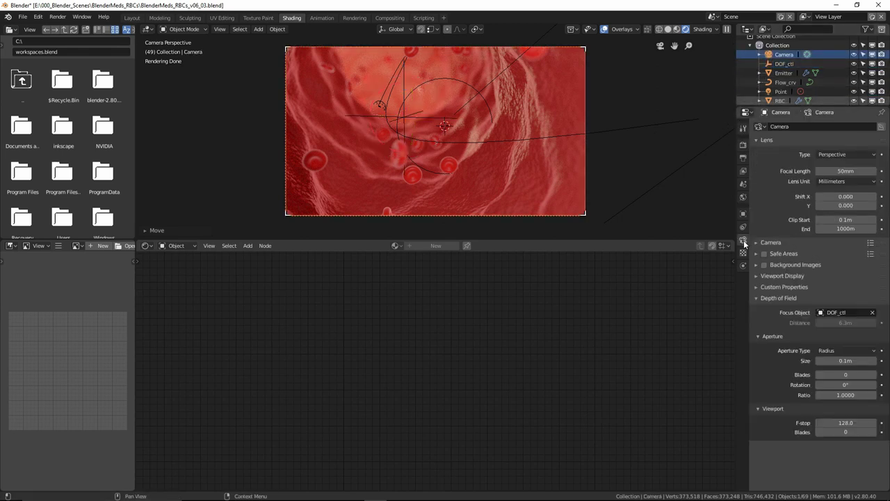
{"action": "left_click", "coordinate": [844, 362]}
{"action": "type", "text": "0"}
{"action": "key", "text": "Return"}
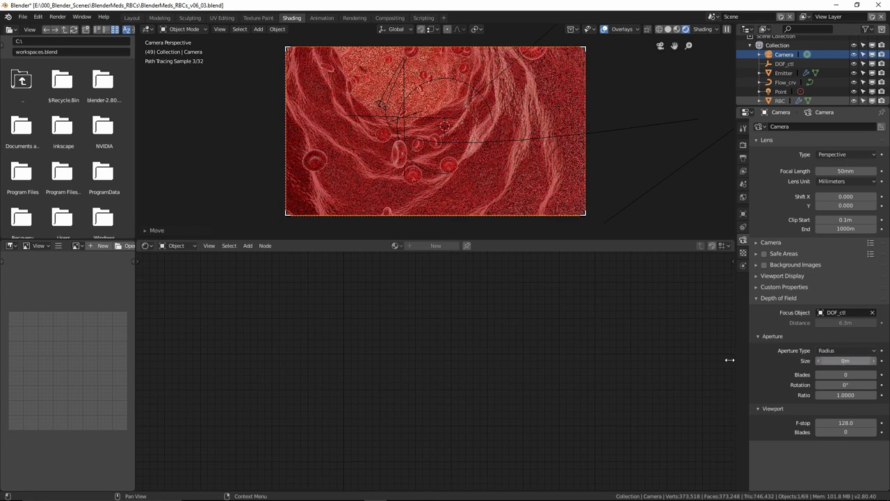
- Set the Cycles render samples to 16 and render the current frame
{"action": "left_click", "coordinate": [743, 160]}
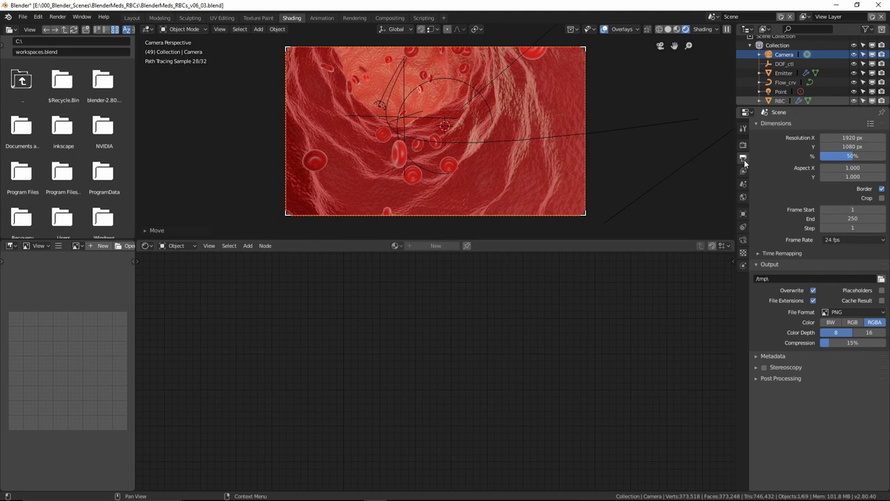
{"action": "left_click", "coordinate": [744, 172]}
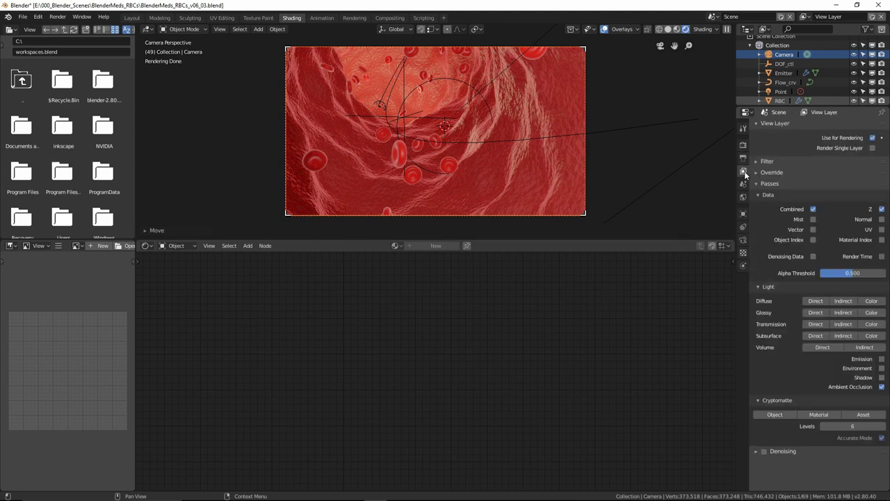
{"action": "left_click", "coordinate": [743, 144]}
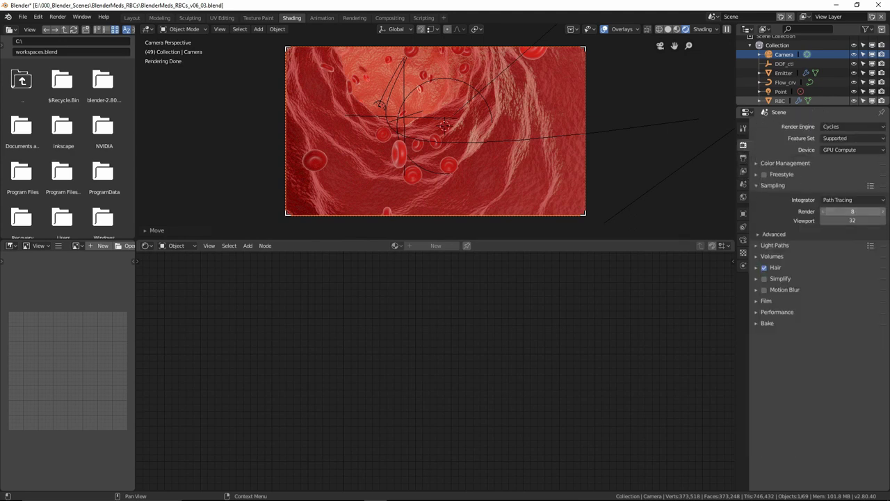
{"action": "left_click_drag", "start_coordinate": [854, 210], "coordinate": [855, 210]}
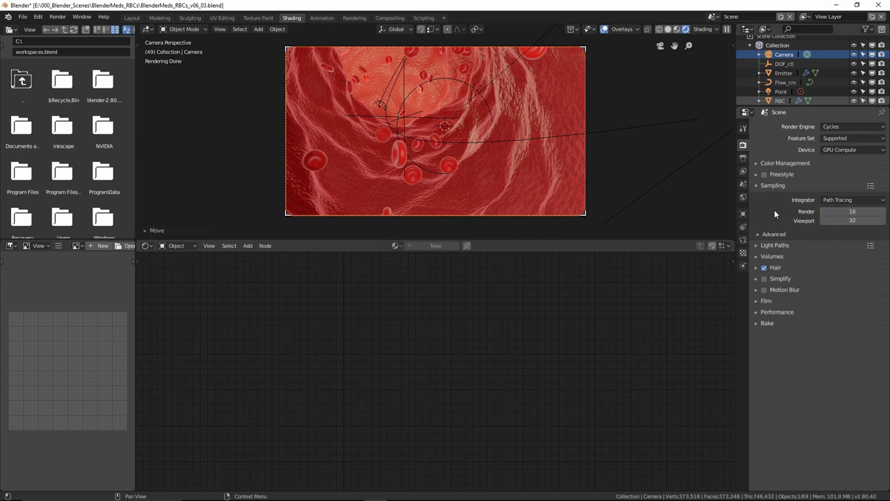
{"action": "left_click", "coordinate": [744, 130]}
{"action": "left_click", "coordinate": [743, 144]}
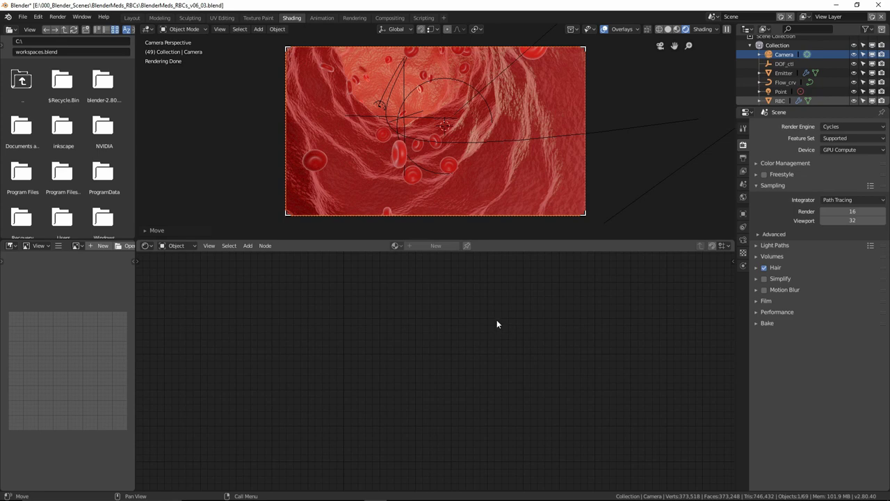
{"action": "key", "text": "F12"}
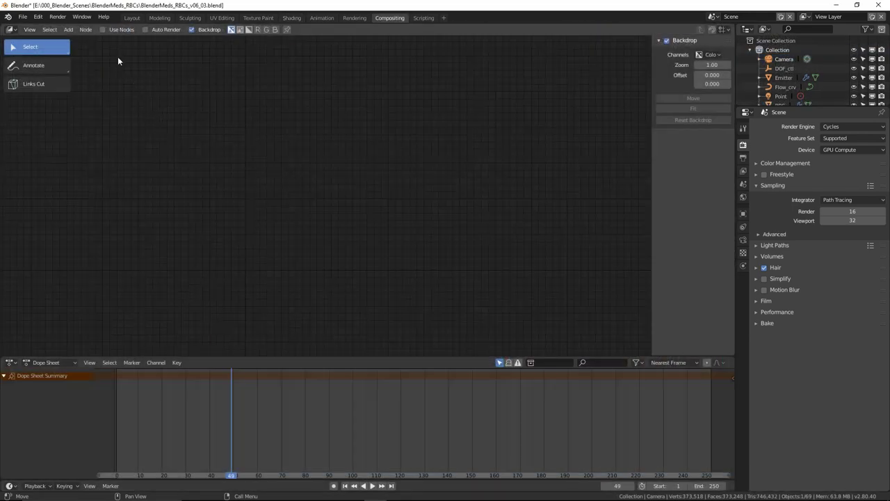
- In the Compositing workspace, enable nodes, connect the Render Layers image to a new Viewer node, and space the nodes apart
{"action": "left_click", "coordinate": [104, 29]}
{"action": "left_click_drag", "start_coordinate": [288, 144], "coordinate": [189, 142]}
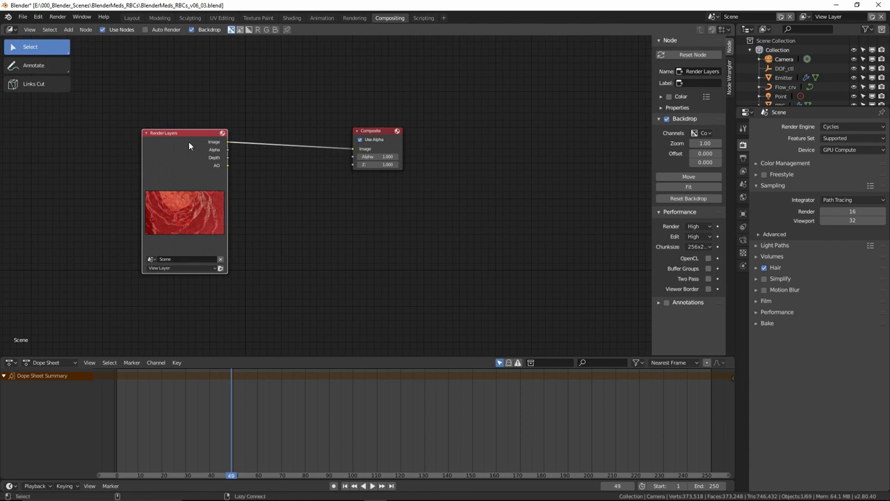
{"action": "left_click", "coordinate": [188, 141], "text": "ctrl+shift"}
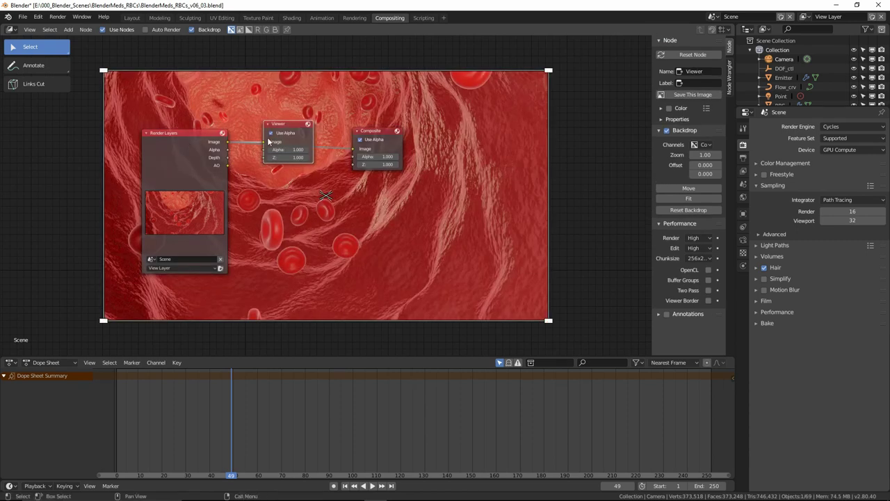
{"action": "left_click_drag", "start_coordinate": [279, 124], "coordinate": [599, 101]}
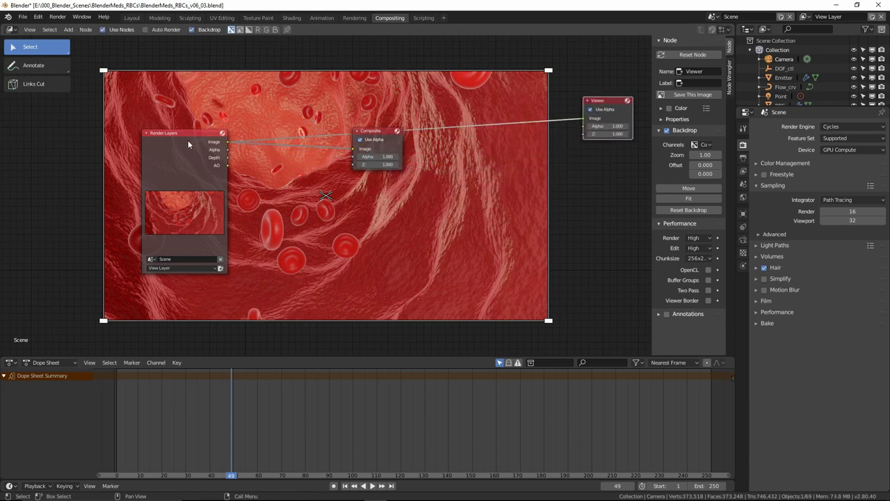
- Move the Render Layers and Composite nodes out of the way and switch the Viewer through the render passes to AO
{"action": "left_click_drag", "start_coordinate": [188, 140], "coordinate": [77, 128]}
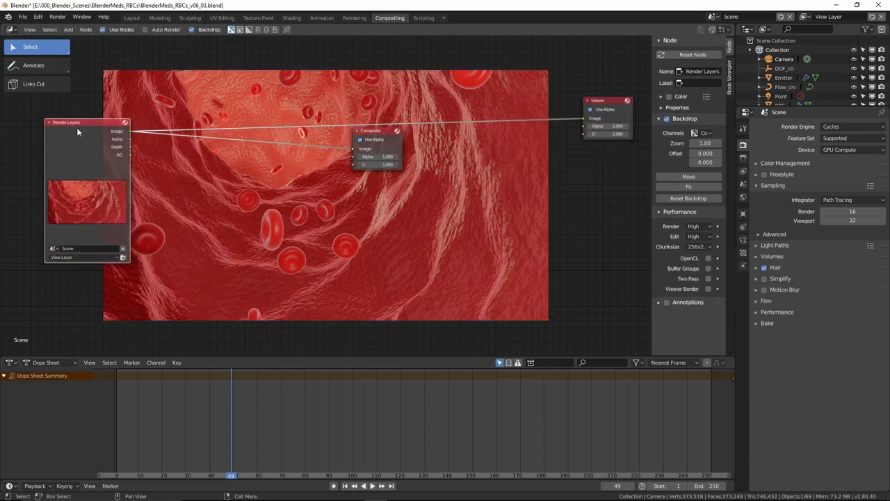
{"action": "left_click", "coordinate": [77, 128], "text": "ctrl+shift"}
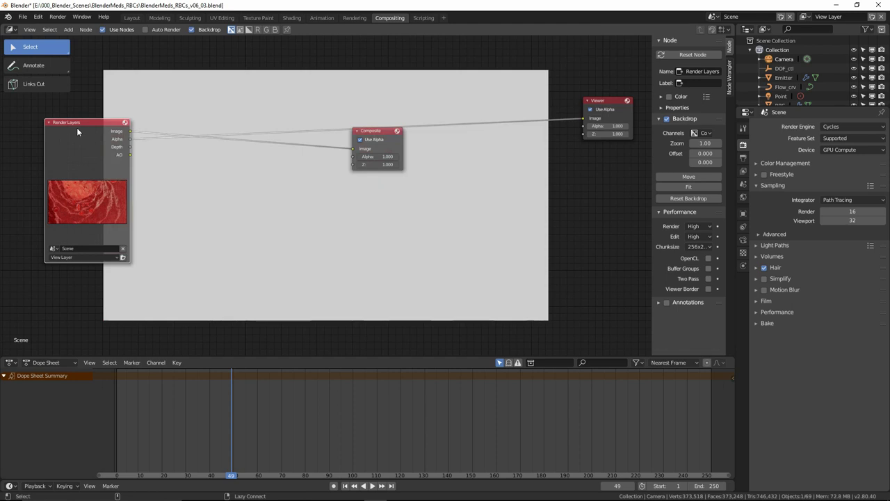
{"action": "left_click", "coordinate": [76, 127], "text": "ctrl+shift"}
{"action": "left_click", "coordinate": [77, 127], "text": "ctrl+shift"}
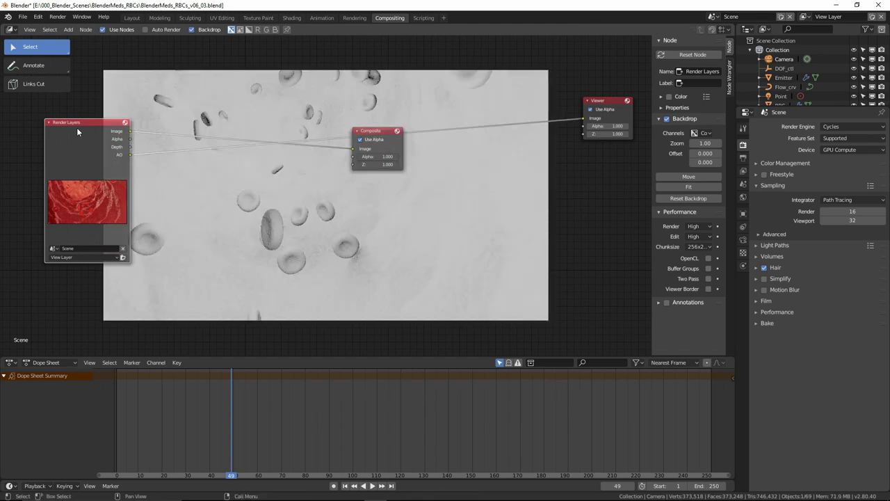
{"action": "left_click_drag", "start_coordinate": [376, 131], "coordinate": [315, 81]}
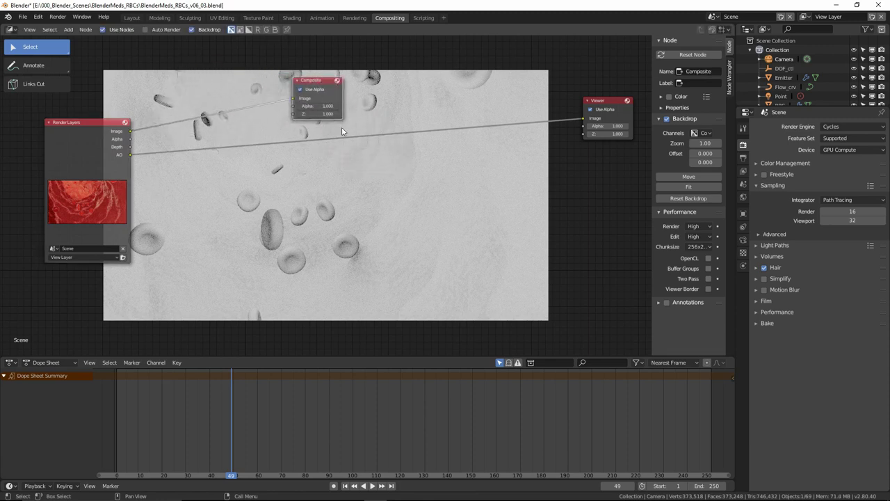
- Add a Mix node, feed it the Render Layers Image and AO outputs, and send its result to the Viewer
{"action": "key", "text": "shift+a"}
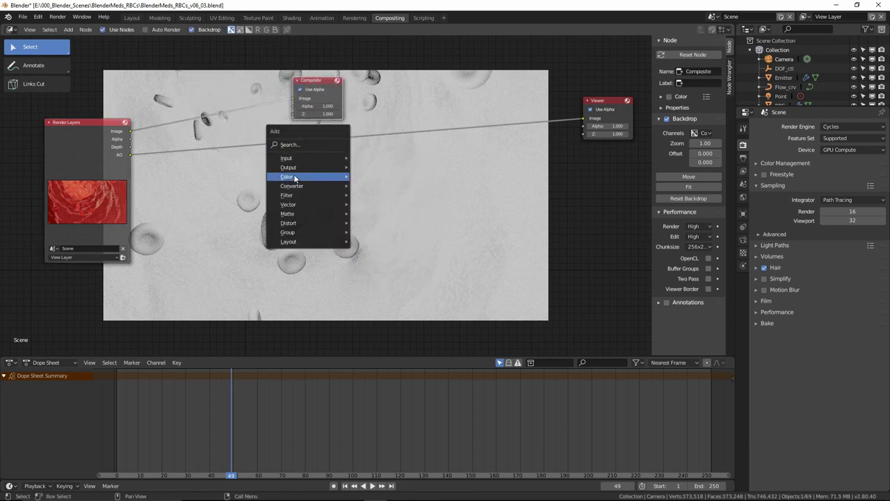
{"action": "mouse_move", "coordinate": [306, 176]}
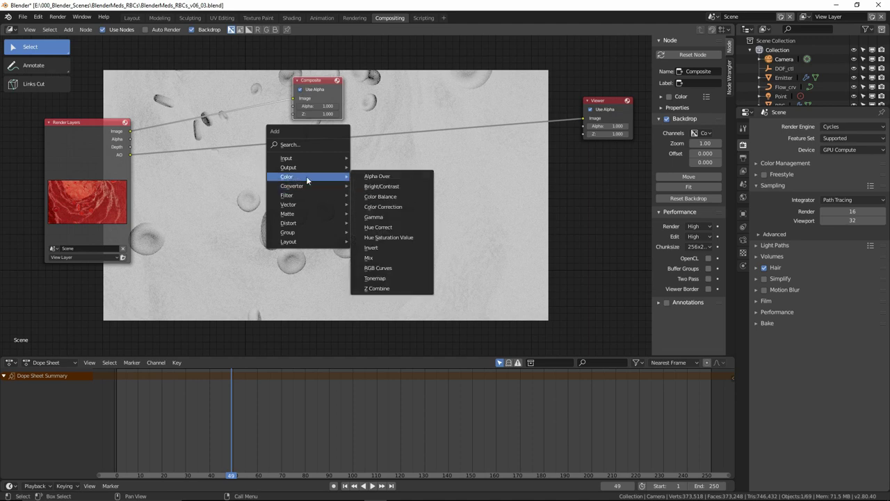
{"action": "left_click", "coordinate": [369, 255]}
{"action": "left_click", "coordinate": [190, 165]}
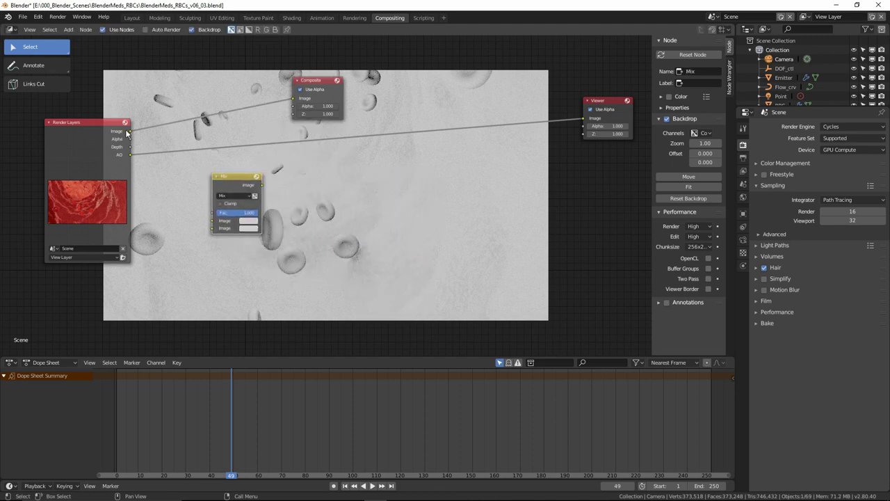
{"action": "left_click_drag", "start_coordinate": [130, 131], "coordinate": [212, 221]}
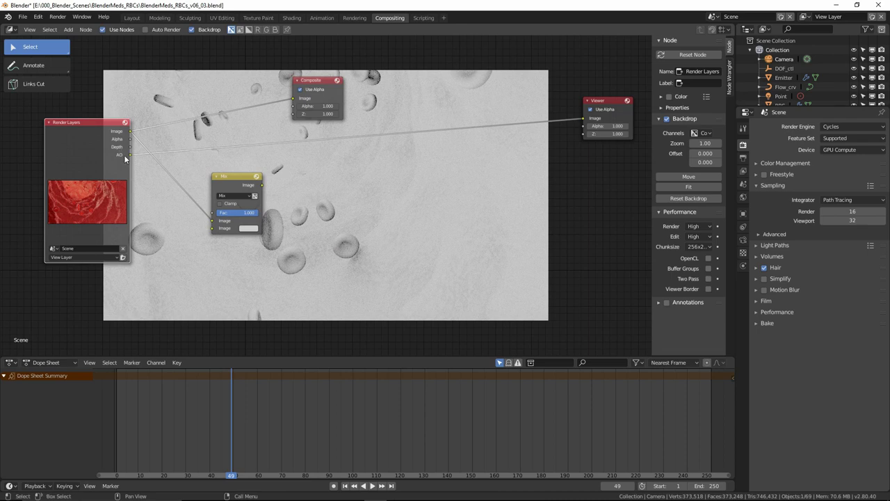
{"action": "left_click_drag", "start_coordinate": [124, 154], "coordinate": [216, 229]}
{"action": "left_click", "coordinate": [234, 180], "text": "ctrl+shift"}
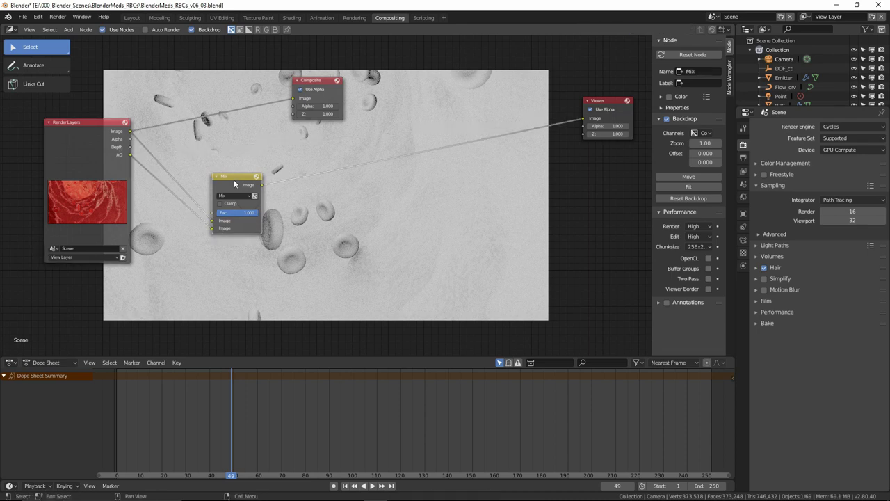
- Set the Mix node's blend type to Multiply and move the node closer to the Viewer
{"action": "left_click", "coordinate": [234, 196]}
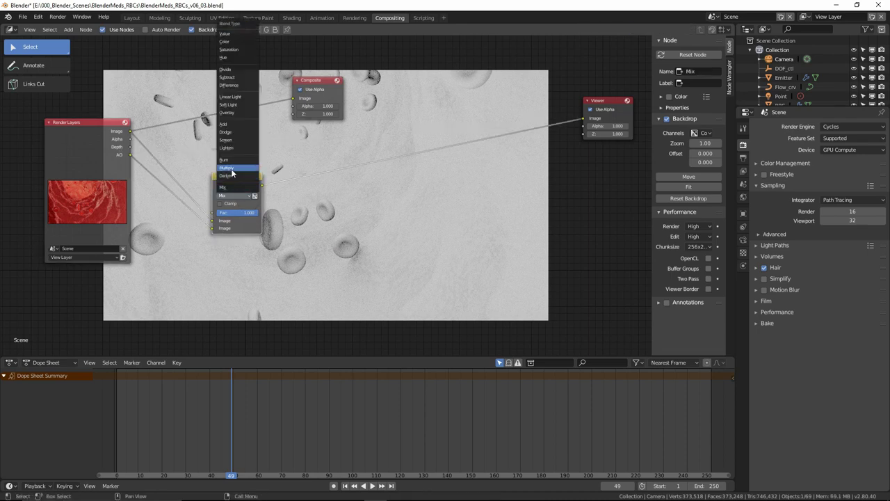
{"action": "left_click", "coordinate": [232, 171]}
{"action": "left_click_drag", "start_coordinate": [232, 186], "coordinate": [456, 130]}
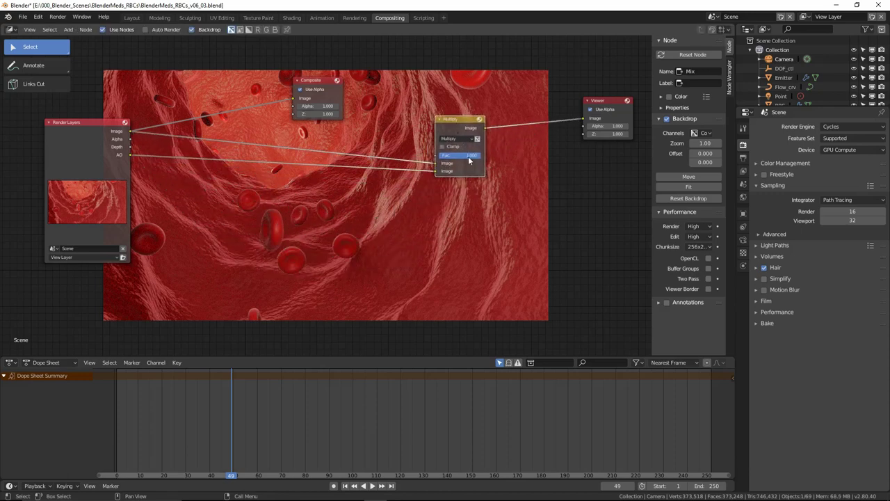
- Compare the image without and with the AO by setting the Multiply factor to 0 and back to 1, and shift the node slightly
{"action": "left_click", "coordinate": [468, 155]}
{"action": "type", "text": "0"}
{"action": "key", "text": "Return"}
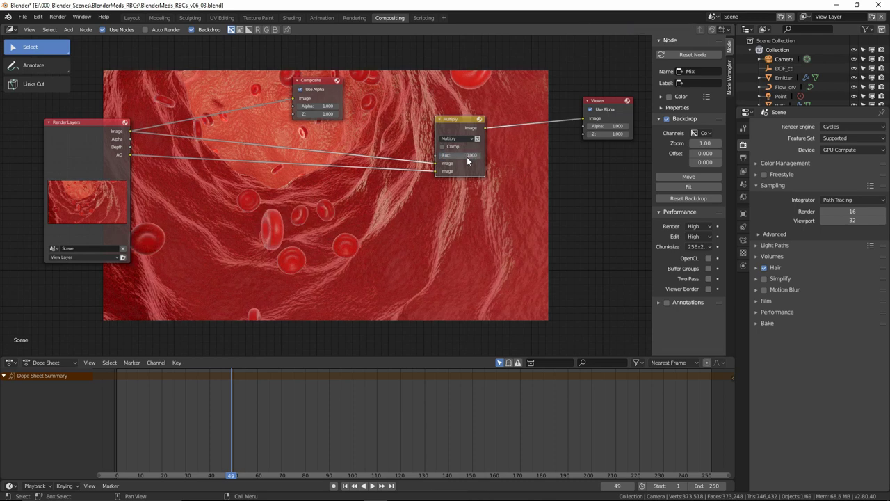
{"action": "left_click", "coordinate": [467, 156]}
{"action": "type", "text": "1"}
{"action": "key", "text": "Return"}
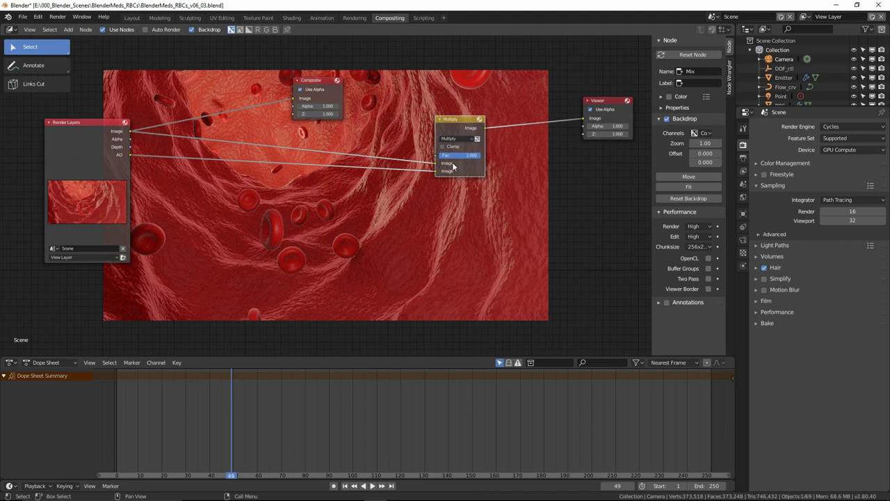
{"action": "left_click_drag", "start_coordinate": [450, 122], "coordinate": [417, 119]}
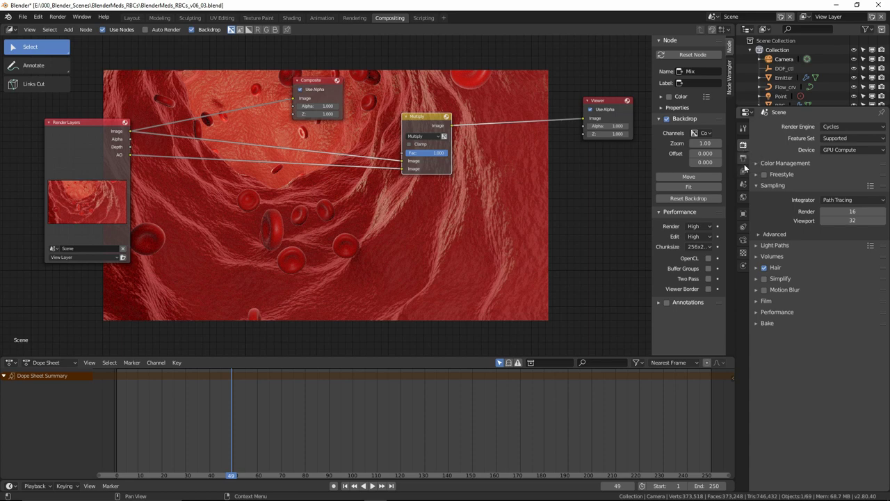
- Set the Cycles render samples to 256
{"action": "left_click", "coordinate": [853, 211]}
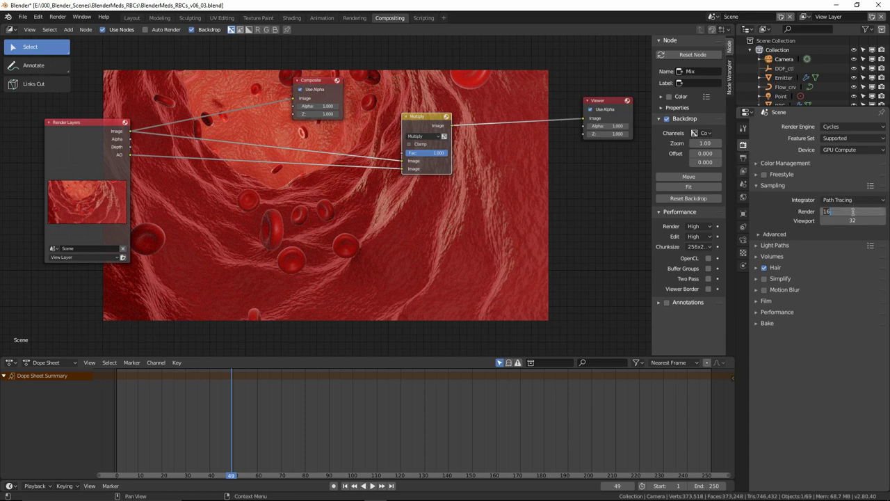
{"action": "type", "text": "256"}
{"action": "key", "text": "Return"}
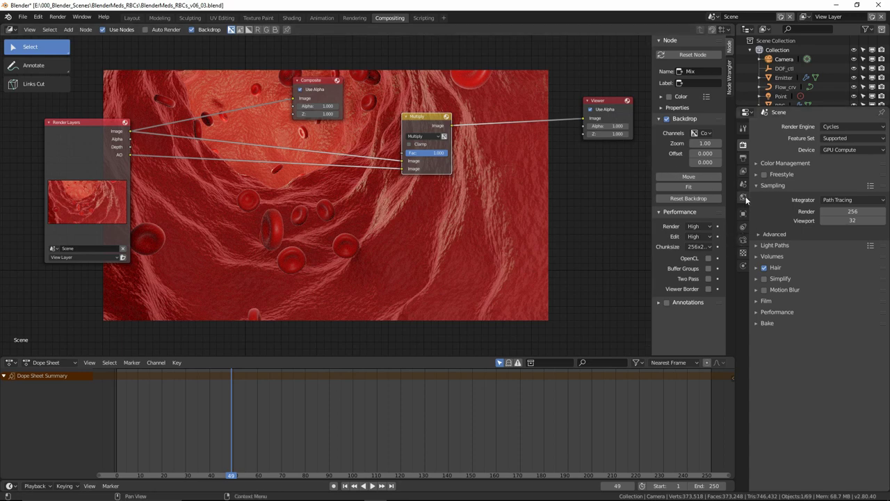
- Set the render tile size to 32 by 32, render the current frame, and return to the compositor
{"action": "left_click", "coordinate": [755, 311]}
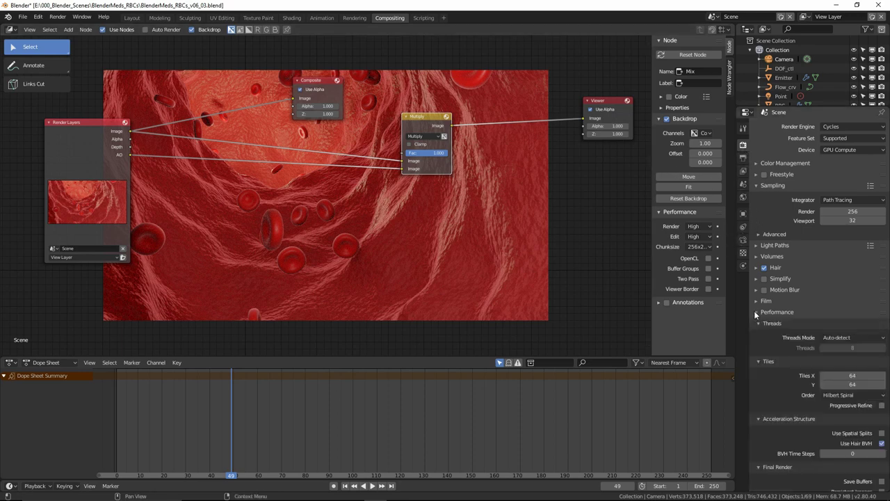
{"action": "left_click", "coordinate": [850, 374]}
{"action": "type", "text": "3"}
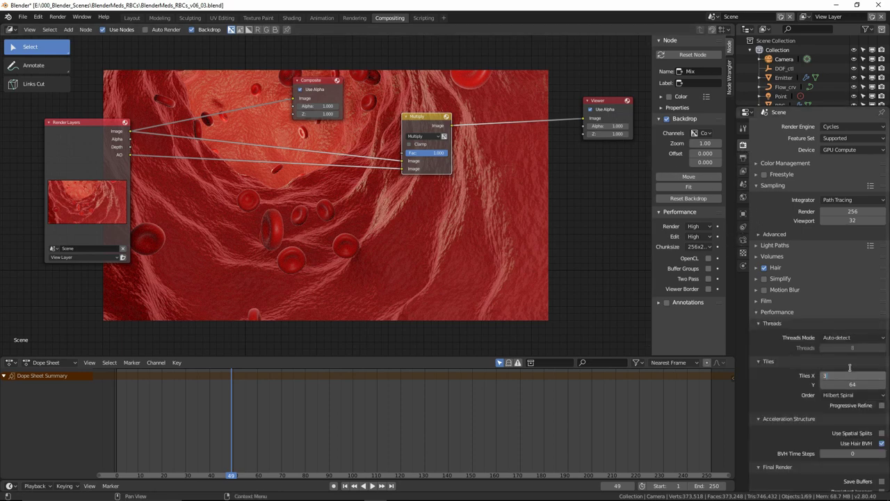
{"action": "type", "text": "2"}
{"action": "key", "text": "Tab"}
{"action": "type", "text": "32"}
{"action": "key", "text": "Return"}
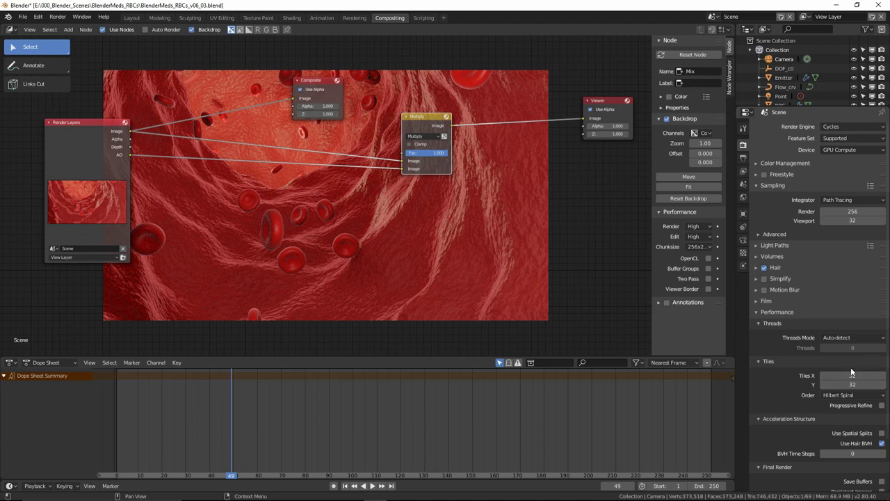
{"action": "key", "text": "F12"}
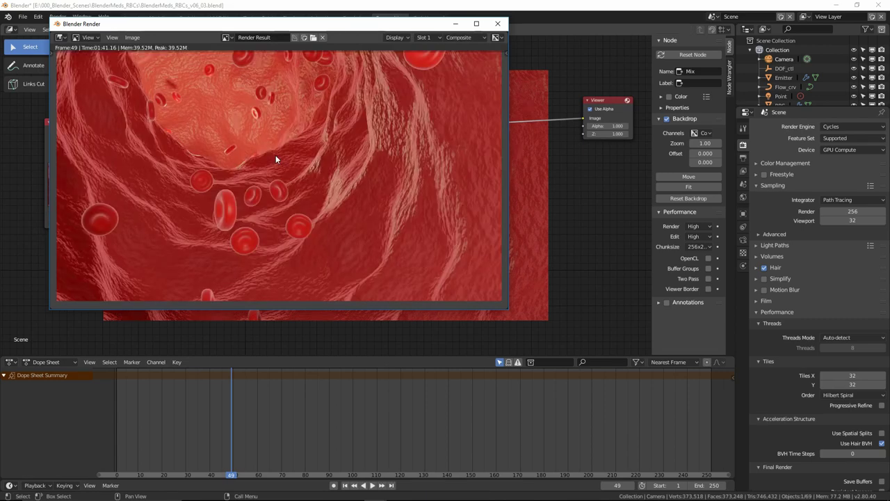
{"action": "key", "text": "Escape"}
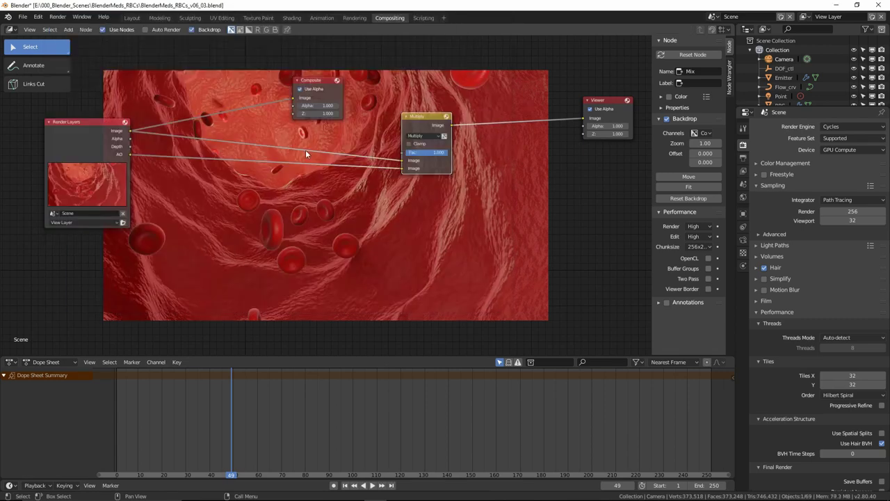
- Preview the new render's passes from Image to AO in the Viewer, ending on the Multiply node's result
{"action": "left_click", "coordinate": [71, 142]}
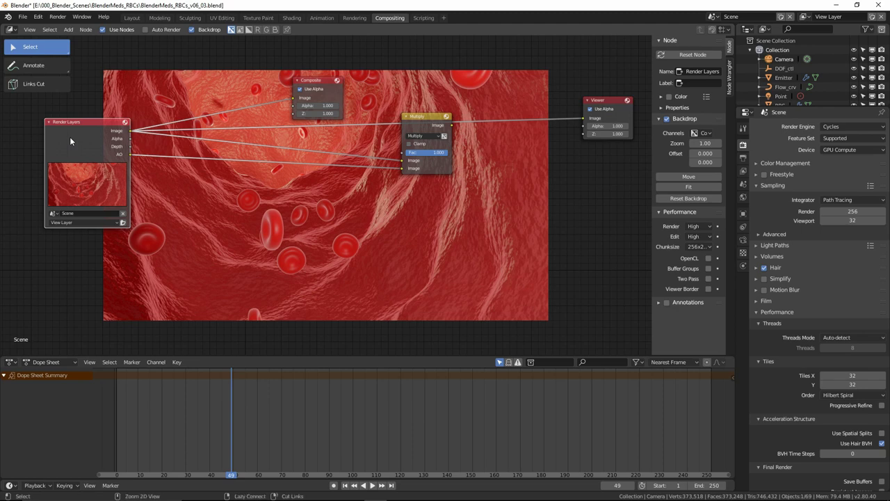
{"action": "left_click", "coordinate": [70, 141], "text": "ctrl+shift"}
{"action": "left_click", "coordinate": [70, 141], "text": "ctrl+shift"}
{"action": "left_click", "coordinate": [71, 142], "text": "ctrl+shift"}
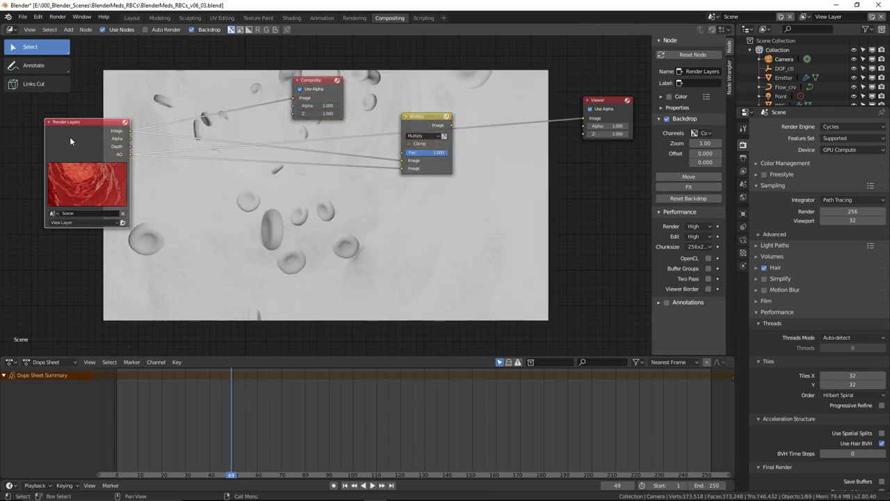
{"action": "left_click", "coordinate": [422, 121], "text": "ctrl+shift"}
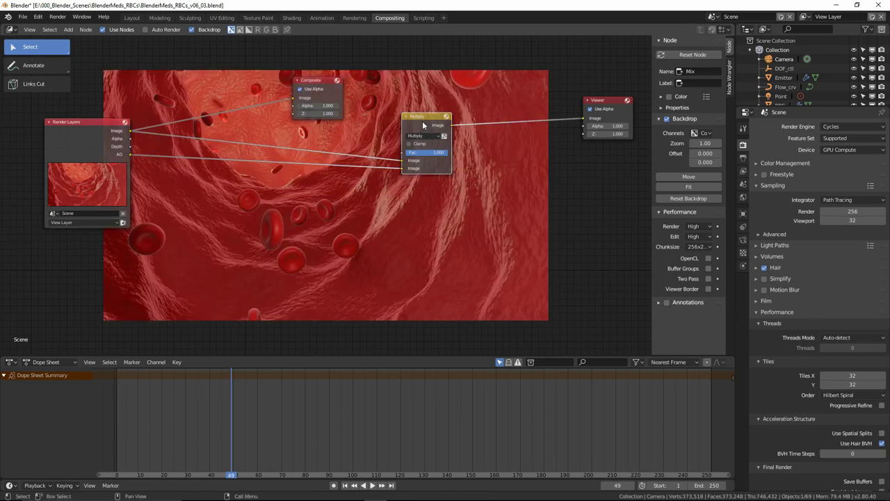
- Make room by moving the Multiply node, and insert an RGB Curves node between the AO output and Multiply
{"action": "left_click_drag", "start_coordinate": [423, 121], "coordinate": [487, 102]}
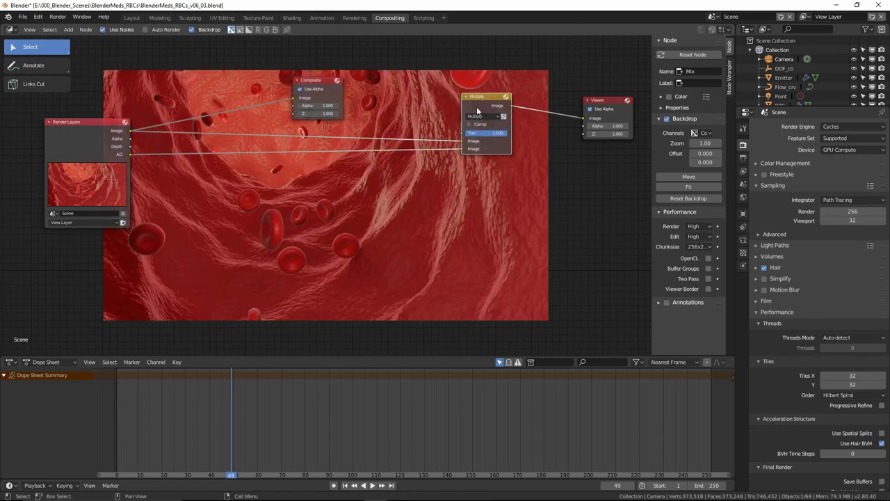
{"action": "key", "text": "shift+a"}
{"action": "mouse_move", "coordinate": [461, 116]}
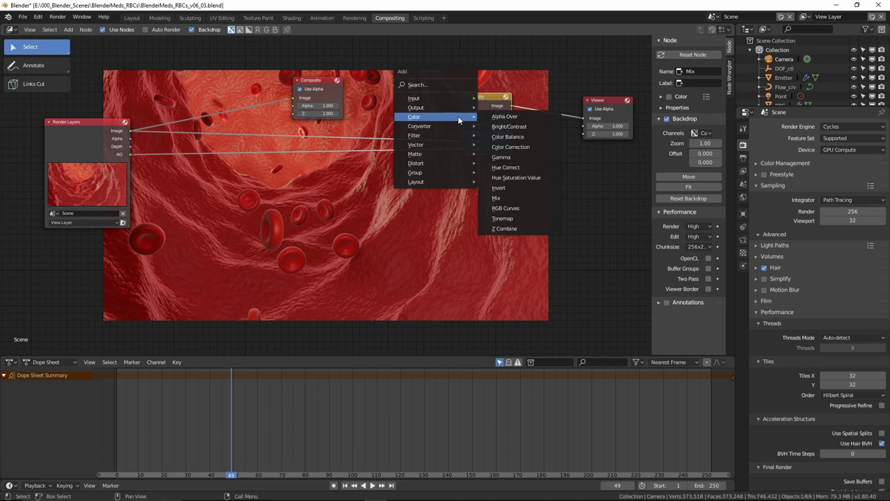
{"action": "left_click", "coordinate": [506, 208]}
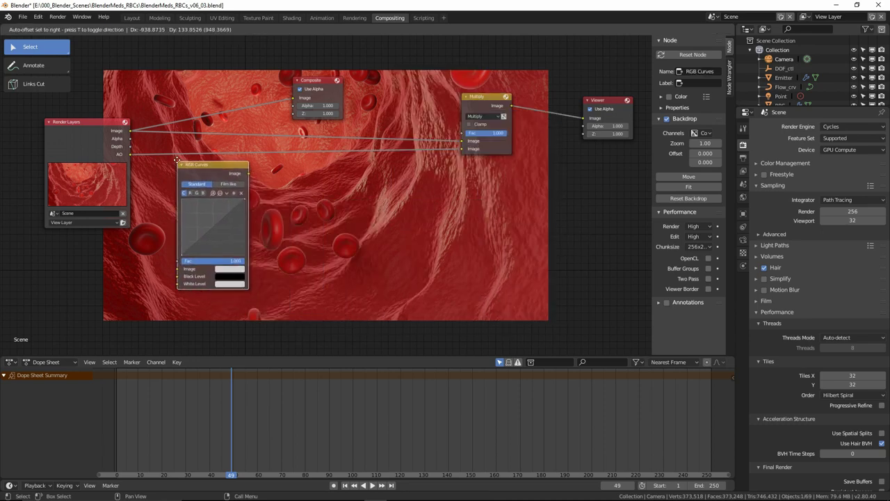
{"action": "left_click", "coordinate": [203, 160]}
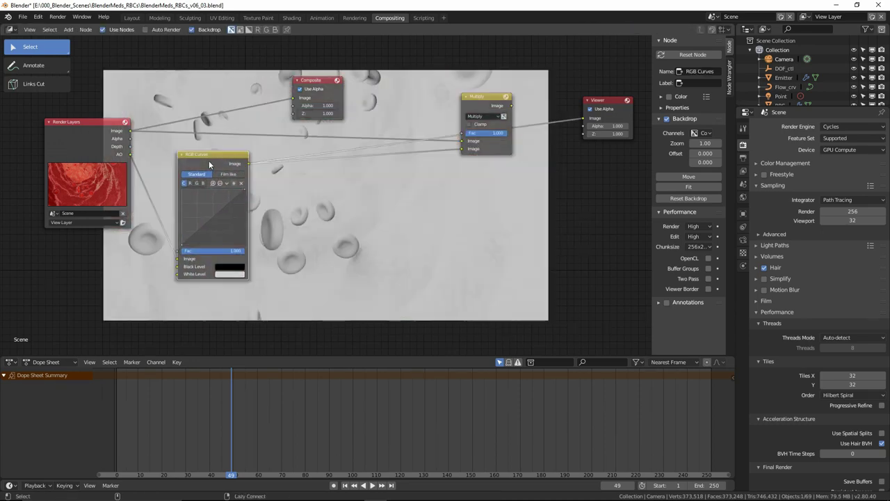
- Brighten the AO curve with a middle point and its white point at X 0.75556, Y 1.0, and preview the Multiply result
{"action": "left_click", "coordinate": [213, 217]}
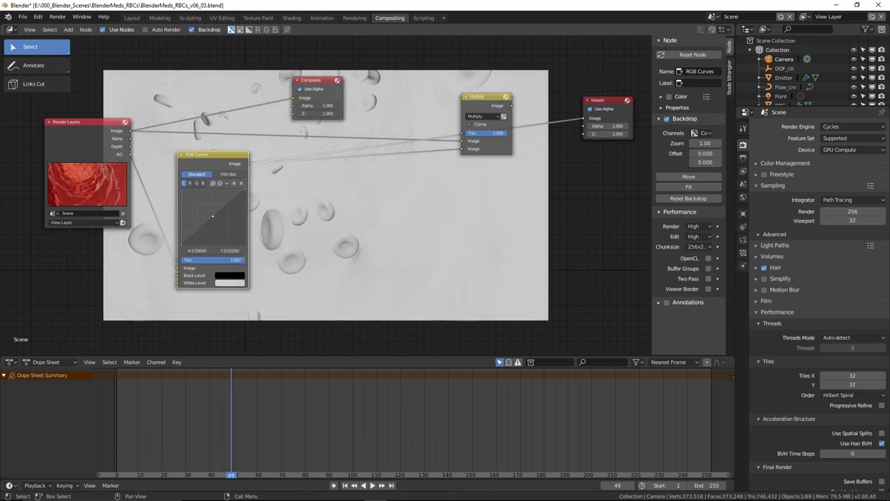
{"action": "left_click_drag", "start_coordinate": [214, 216], "coordinate": [231, 188]}
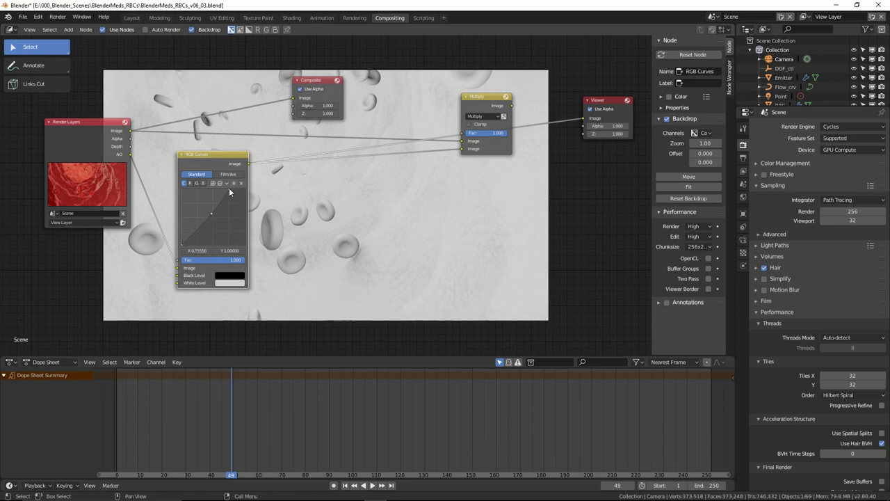
{"action": "left_click", "coordinate": [480, 104], "text": "ctrl+shift"}
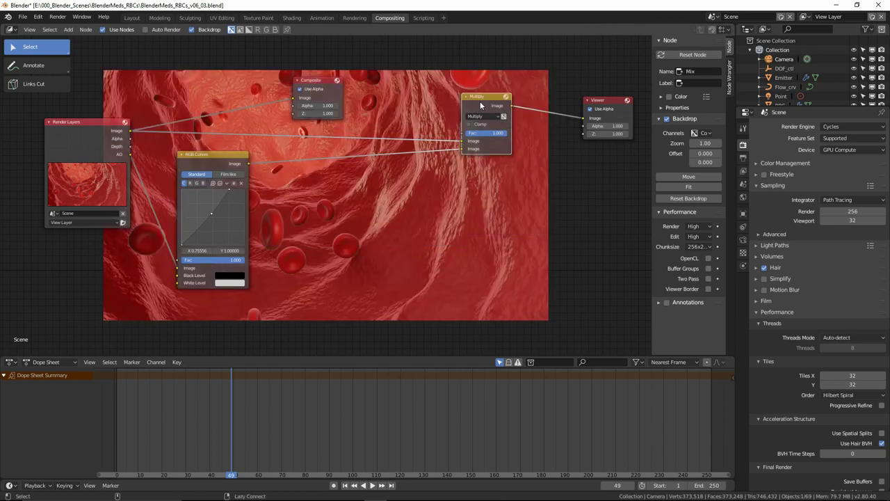
- Move the AO curves node down, insert a second RGB Curves node between Multiply and Viewer, and add a point near its curve's middle
{"action": "left_click_drag", "start_coordinate": [204, 155], "coordinate": [192, 183]}
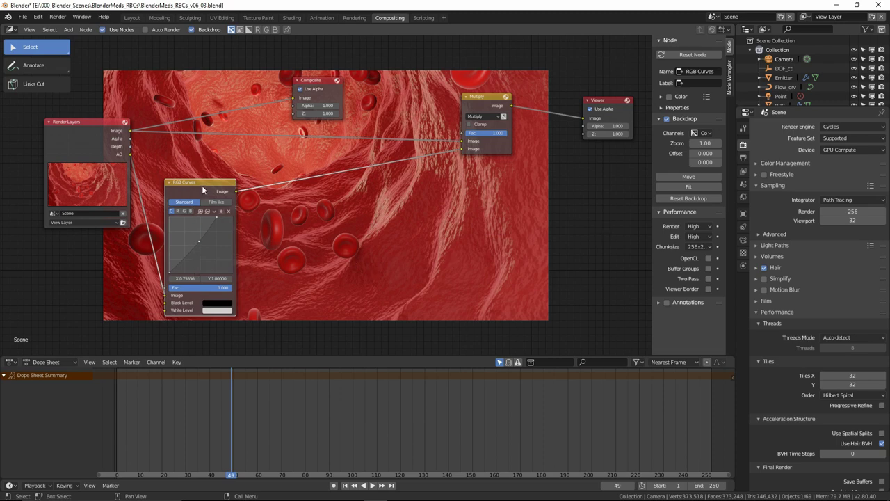
{"action": "left_click_drag", "start_coordinate": [201, 184], "coordinate": [195, 194]}
{"action": "key", "text": "shift+a"}
{"action": "mouse_move", "coordinate": [294, 170]}
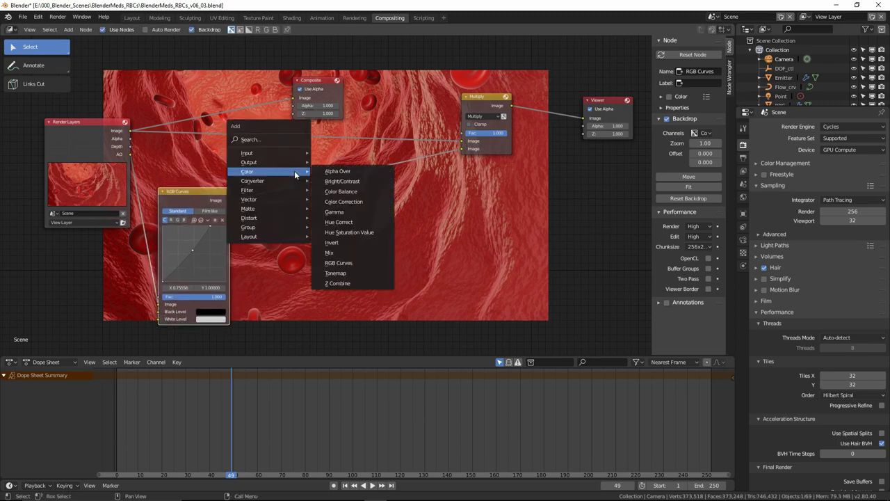
{"action": "left_click", "coordinate": [339, 263]}
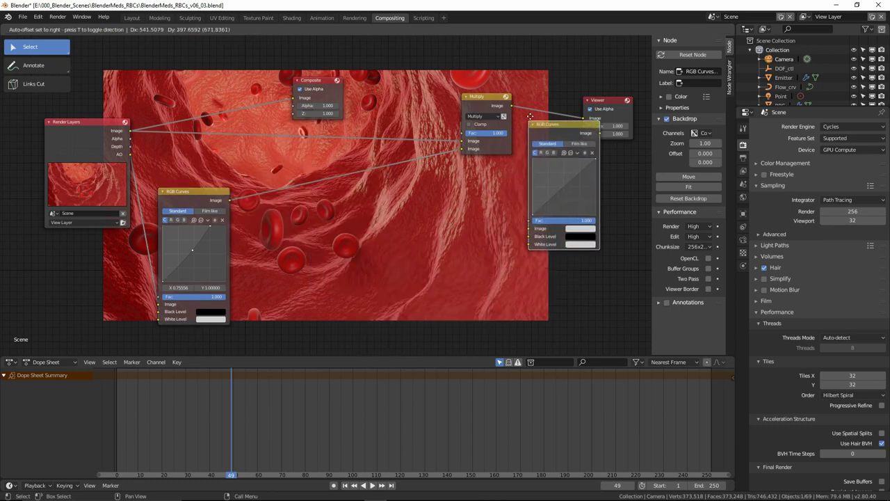
{"action": "left_click", "coordinate": [532, 104]}
{"action": "left_click", "coordinate": [578, 174]}
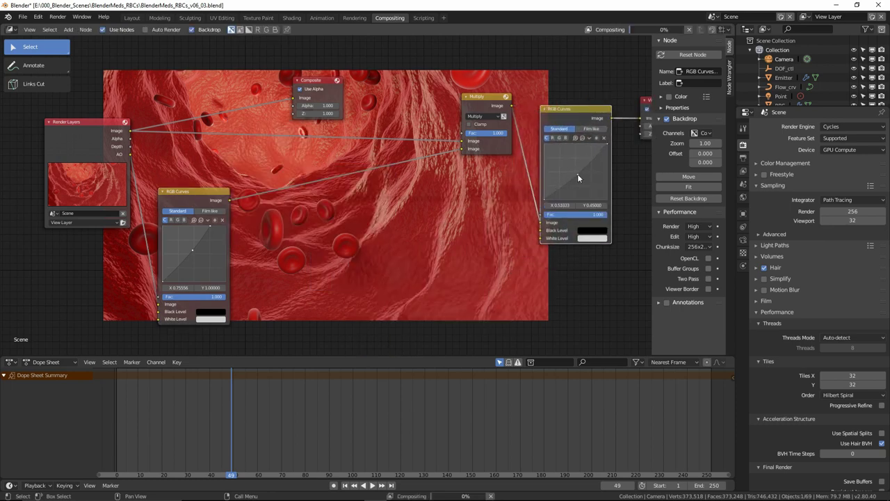
- Set the final RGB Curves middle point to X 0.51667, Y 0.41875 with a slightly lowered white point, and move the AO curves node closer to Multiply
{"action": "left_click_drag", "start_coordinate": [578, 175], "coordinate": [583, 178]}
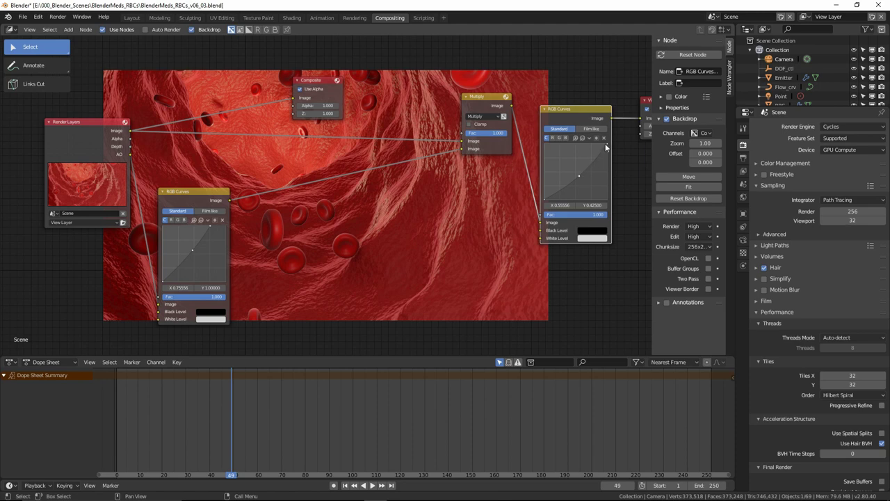
{"action": "left_click", "coordinate": [605, 144]}
{"action": "mouse_move", "coordinate": [607, 144]}
{"action": "left_mouse_down"}
{"action": "mouse_move", "coordinate": [608, 157]}
{"action": "mouse_move", "coordinate": [607, 146]}
{"action": "left_mouse_up"}
{"action": "left_click", "coordinate": [577, 173]}
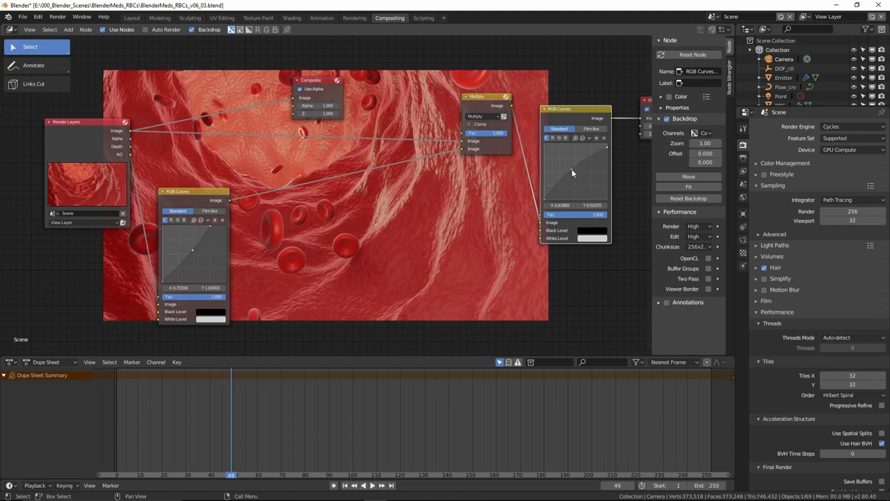
{"action": "left_click_drag", "start_coordinate": [575, 174], "coordinate": [576, 176]}
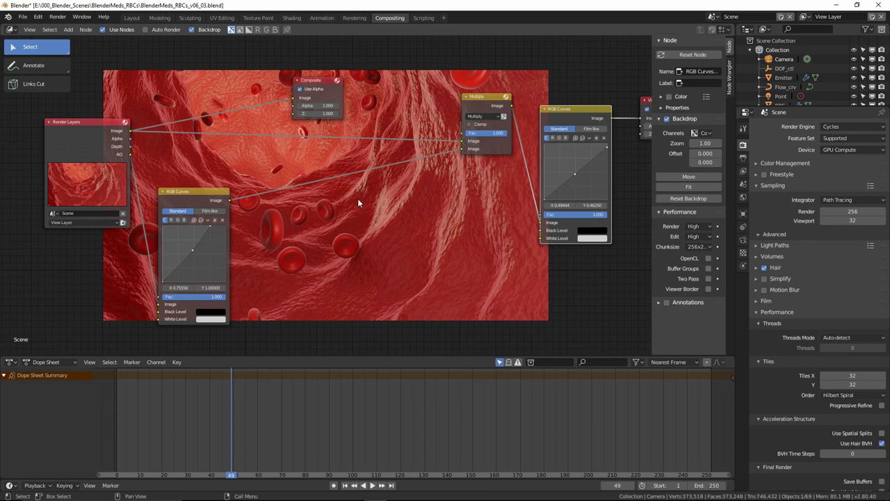
{"action": "right_click_drag", "start_coordinate": [575, 175], "coordinate": [559, 120], "text": "alt"}
{"action": "left_click_drag", "start_coordinate": [576, 176], "coordinate": [576, 179]}
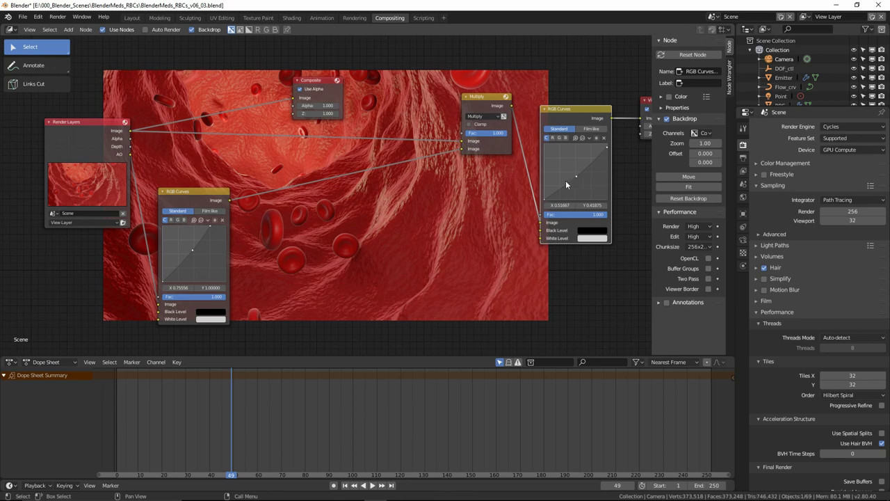
{"action": "left_click_drag", "start_coordinate": [179, 194], "coordinate": [237, 173]}
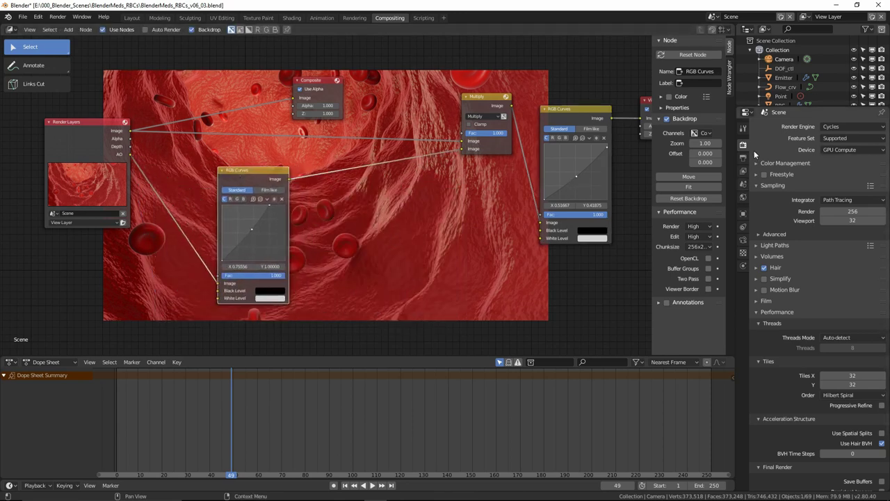
- Select the Camera object and set its depth of field aperture size to 0.2 m
{"action": "left_click", "coordinate": [781, 60]}
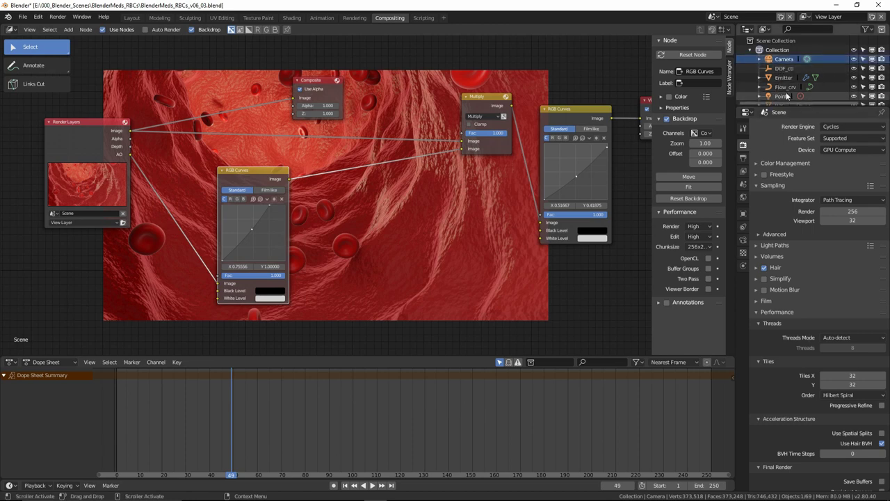
{"action": "left_click", "coordinate": [744, 241]}
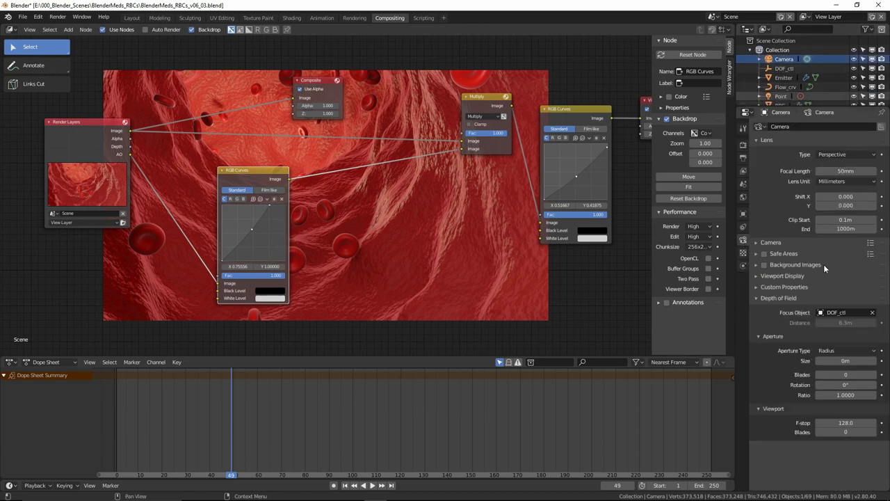
{"action": "left_click", "coordinate": [848, 361]}
{"action": "key", "text": "BackSpace"}
{"action": "key", "text": "Return"}
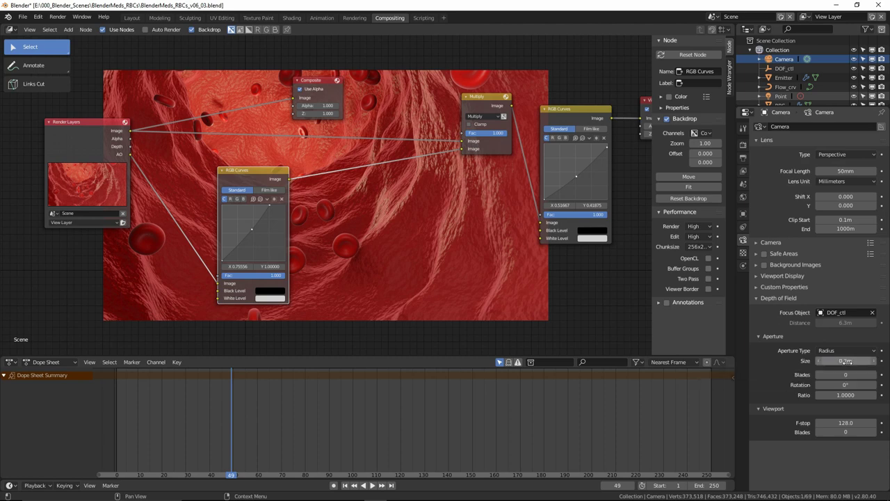
- Preview the camera's depth of field in the Shading workspace and set its aperture size to 0.1 m
{"action": "left_click", "coordinate": [295, 18]}
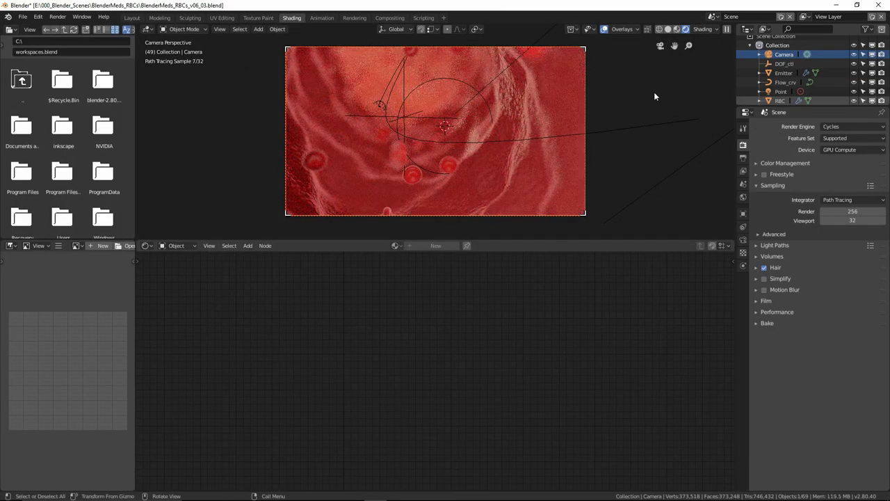
{"action": "left_click", "coordinate": [743, 240]}
{"action": "left_click", "coordinate": [842, 360]}
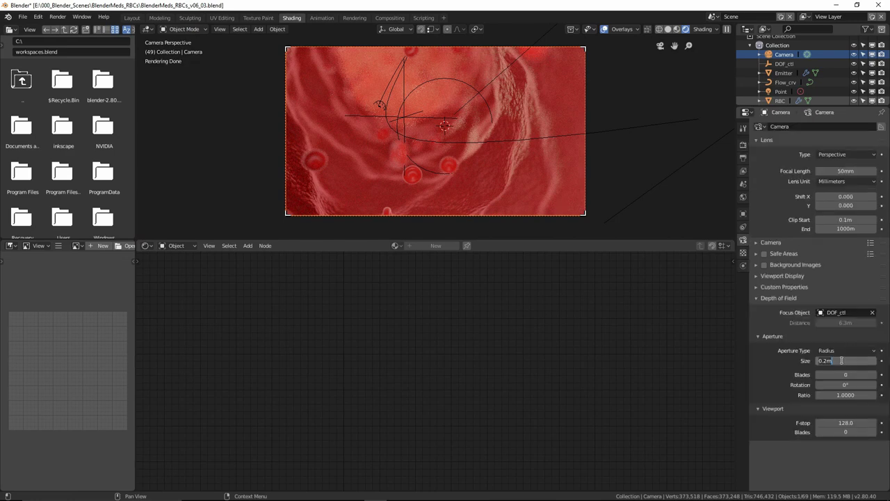
{"action": "type", "text": "0.1"}
{"action": "key", "text": "Return"}
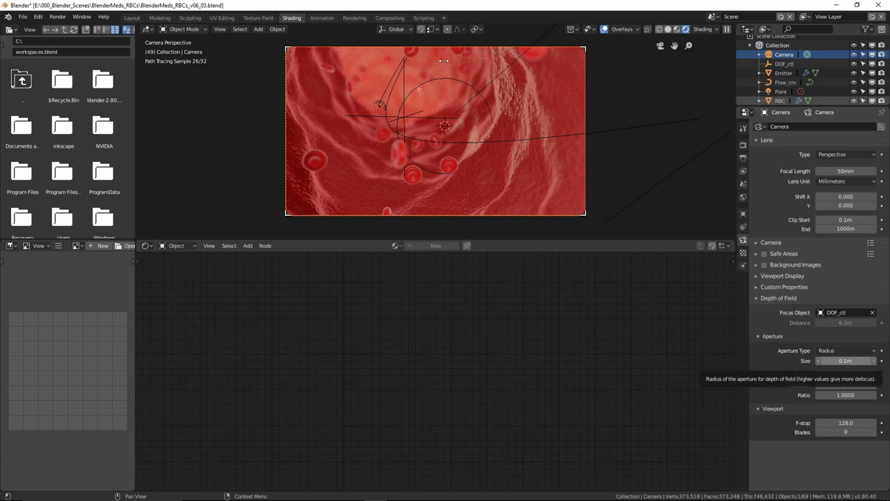
- Switch the Shading workspace's viewport to solid display and return to the Compositing workspace
{"action": "left_click", "coordinate": [388, 18]}
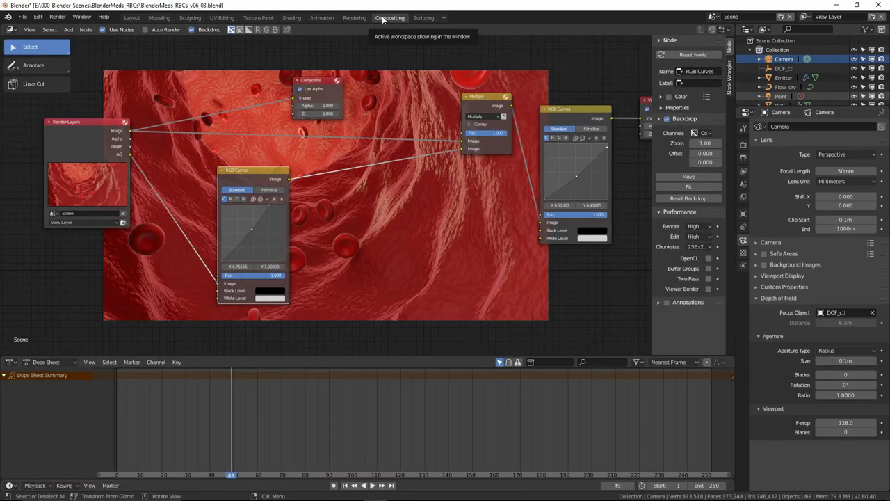
{"action": "left_click", "coordinate": [291, 18]}
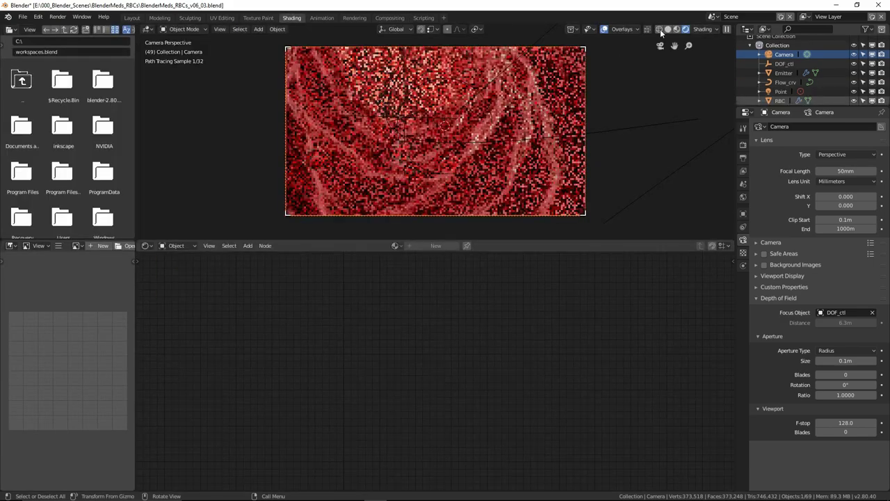
{"action": "left_click", "coordinate": [668, 29]}
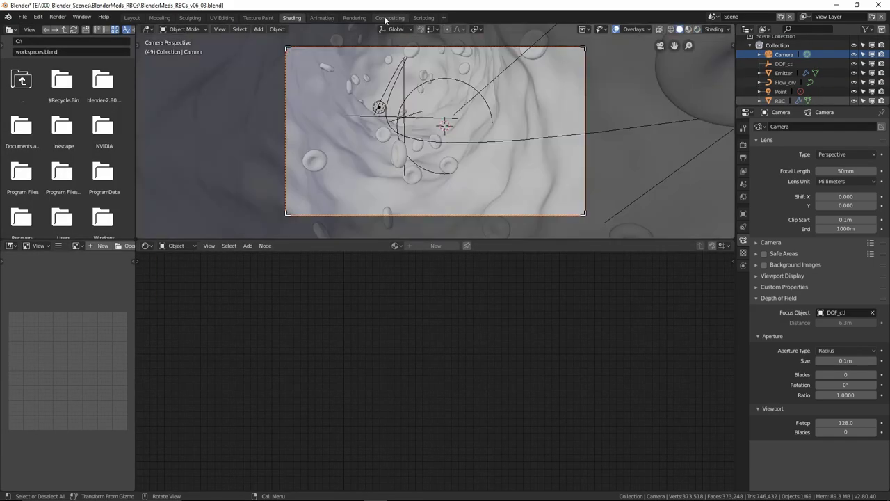
{"action": "left_click", "coordinate": [387, 18]}
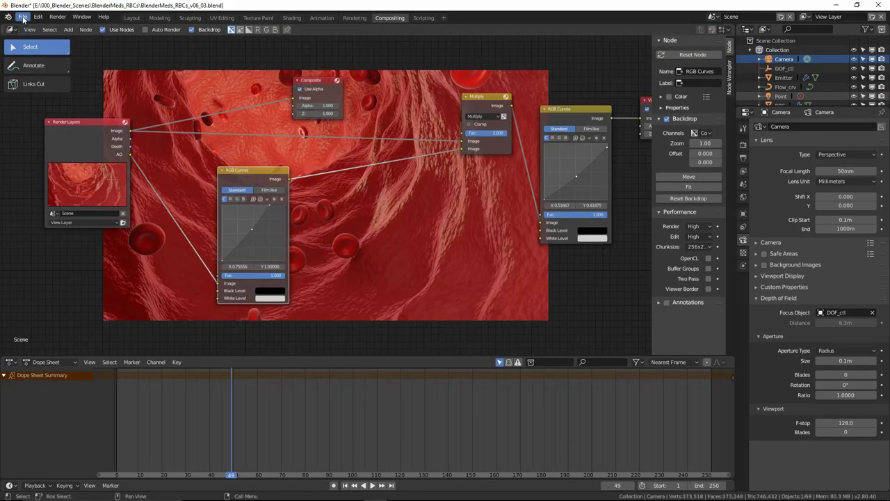
- Save the blend file and render the current frame again
{"action": "left_click", "coordinate": [23, 18]}
{"action": "left_click", "coordinate": [33, 87]}
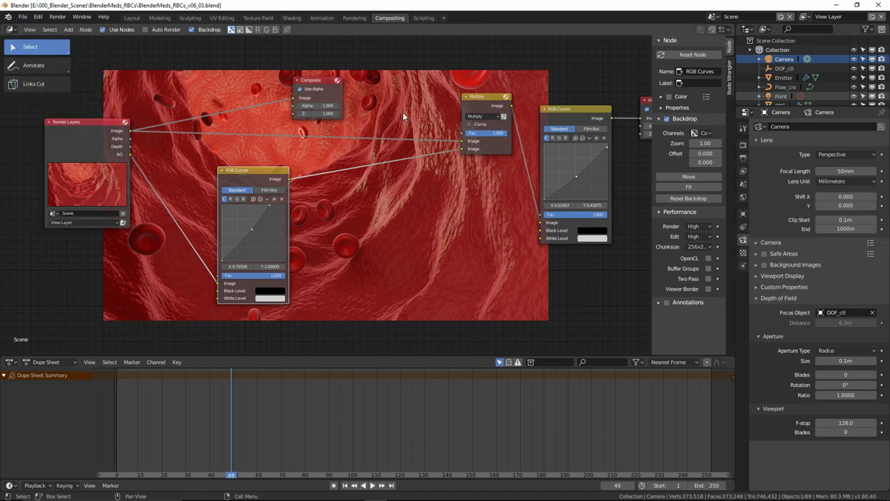
{"action": "key", "text": "F12"}
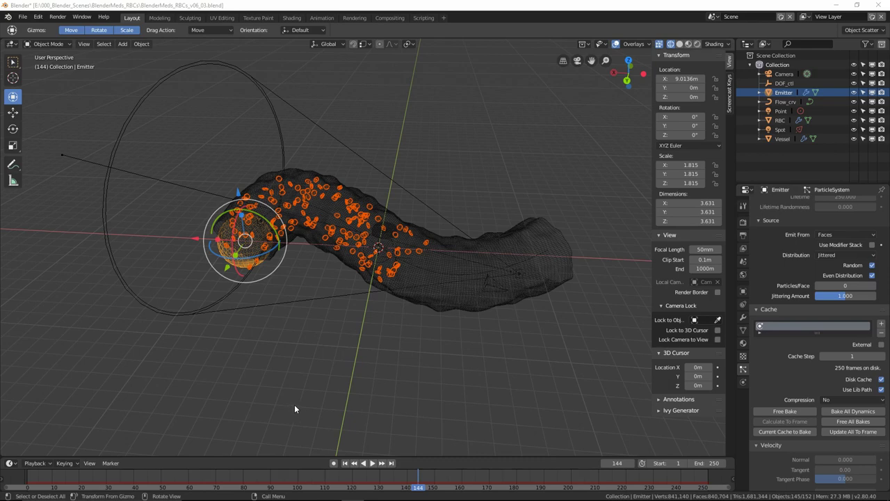
- Play and scrub through the blood cell particle animation along the vessel up to frame 240
{"action": "left_click", "coordinate": [174, 476]}
{"action": "key", "text": "space"}
{"action": "left_click_drag", "start_coordinate": [174, 475], "coordinate": [663, 478]}
{"action": "key", "text": "space"}
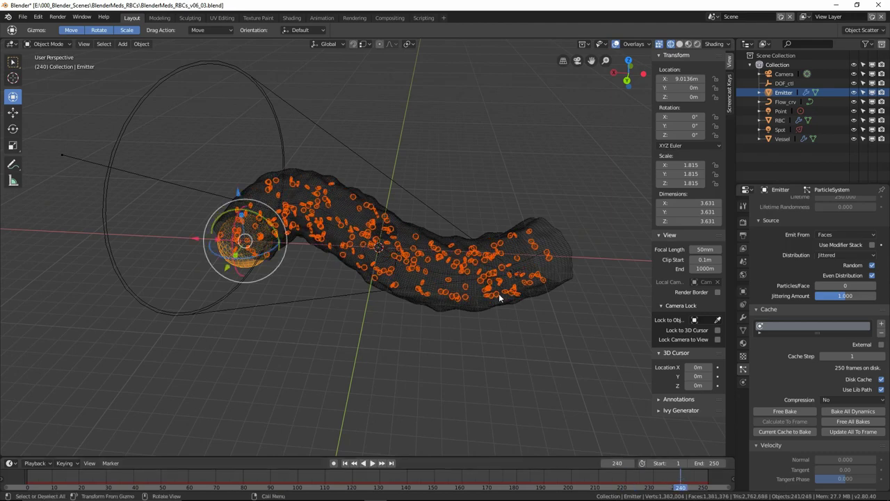
- Deselect everything, look through the camera in solid display, and play the animation from its start, stopping at frame 28
{"action": "key", "text": "h"}
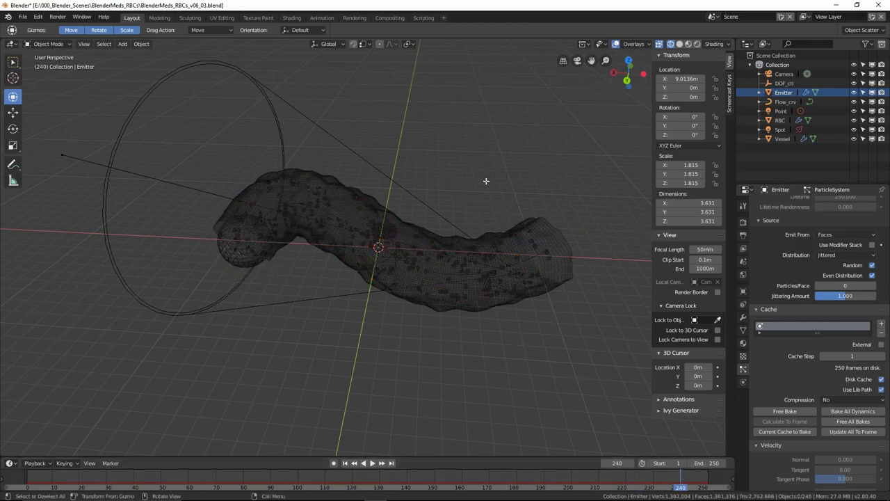
{"action": "key", "text": "KP_0"}
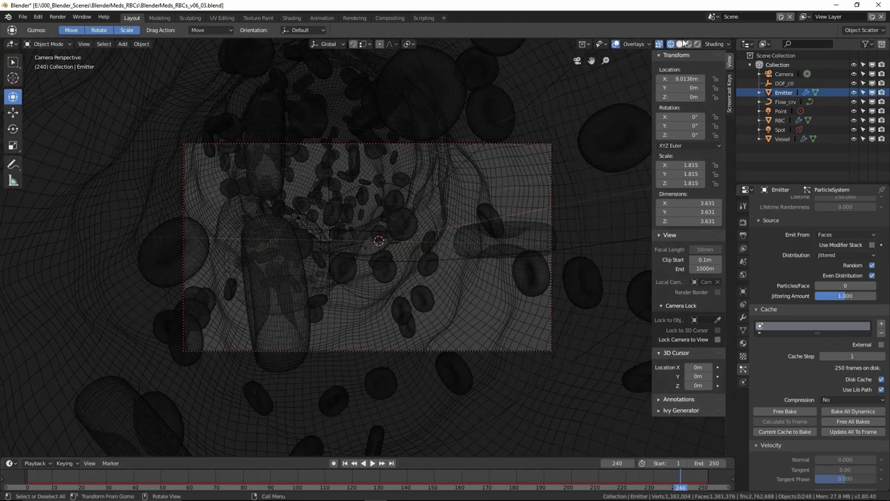
{"action": "left_click", "coordinate": [680, 43]}
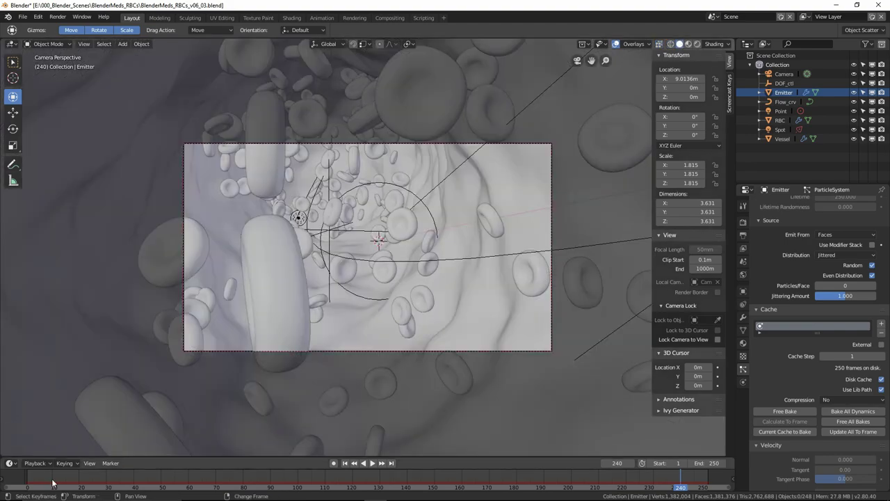
{"action": "left_click", "coordinate": [26, 483]}
{"action": "key", "text": "space"}
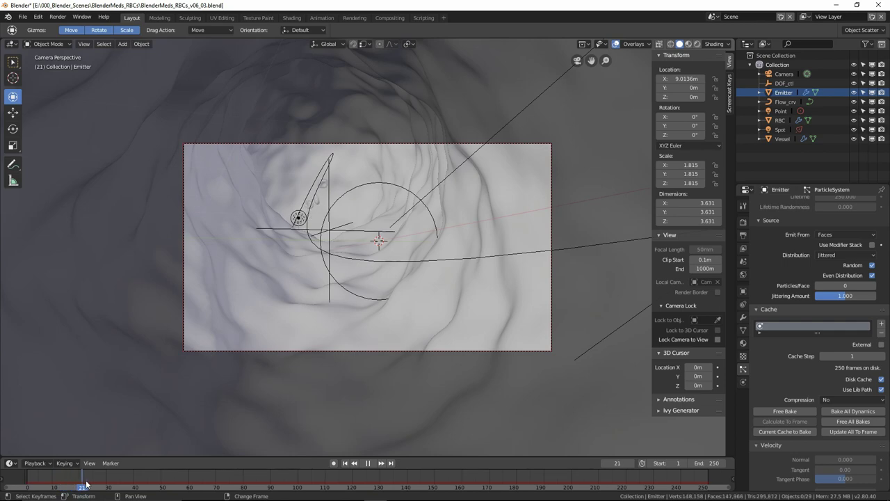
{"action": "mouse_move", "coordinate": [86, 485]}
{"action": "left_mouse_down"}
{"action": "mouse_move", "coordinate": [723, 480]}
{"action": "mouse_move", "coordinate": [25, 487]}
{"action": "mouse_move", "coordinate": [101, 486]}
{"action": "left_mouse_up"}
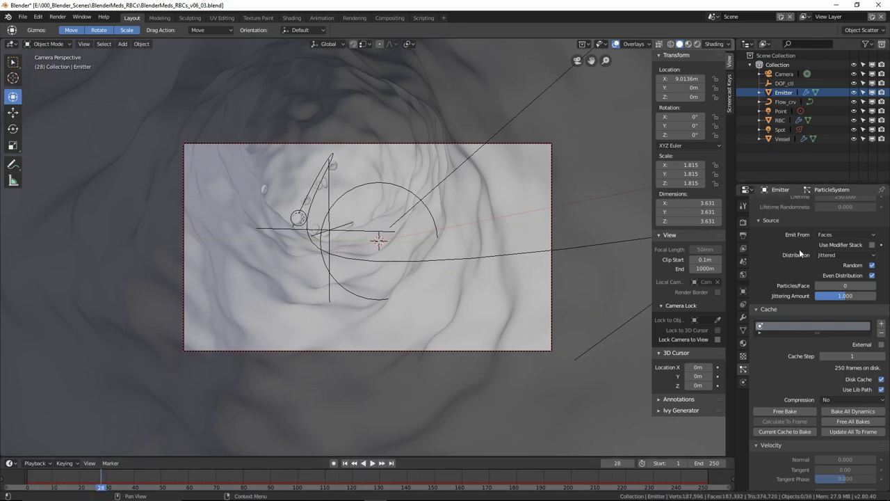
- Select the Emitter, disable Disk Cache for its particle system, and free all bakes
{"action": "left_click", "coordinate": [334, 165]}
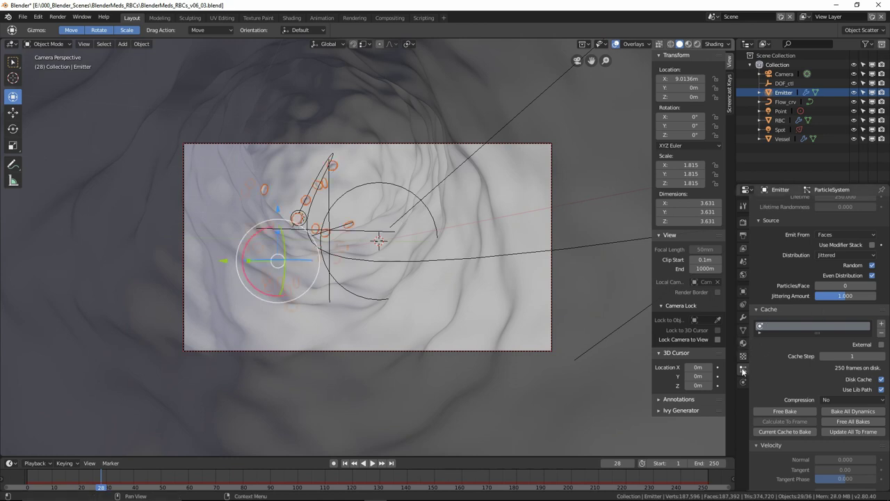
{"action": "scroll", "coordinate": [800, 360], "scroll_direction": "up", "scroll_amount": 5}
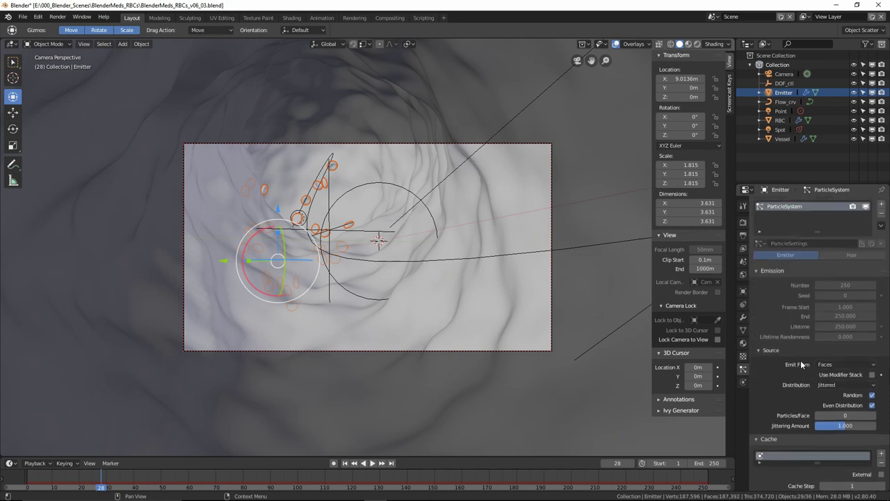
{"action": "scroll", "coordinate": [801, 360], "scroll_direction": "down", "scroll_amount": 6}
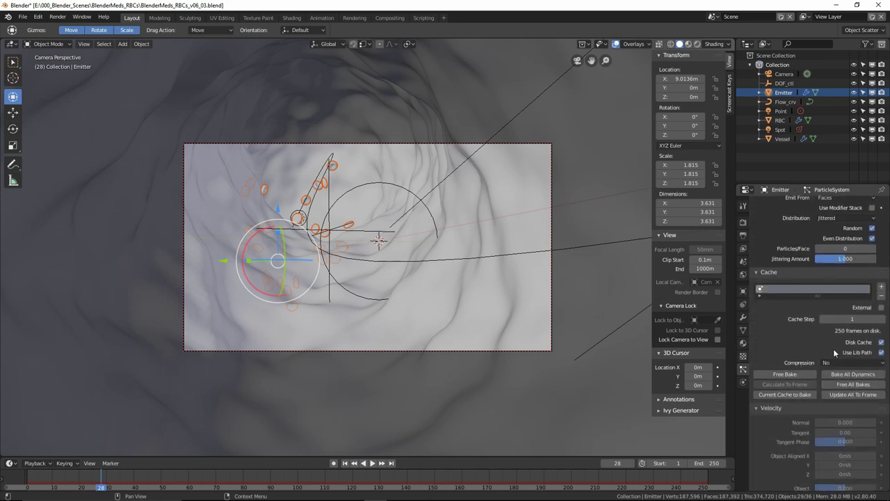
{"action": "left_click", "coordinate": [881, 343]}
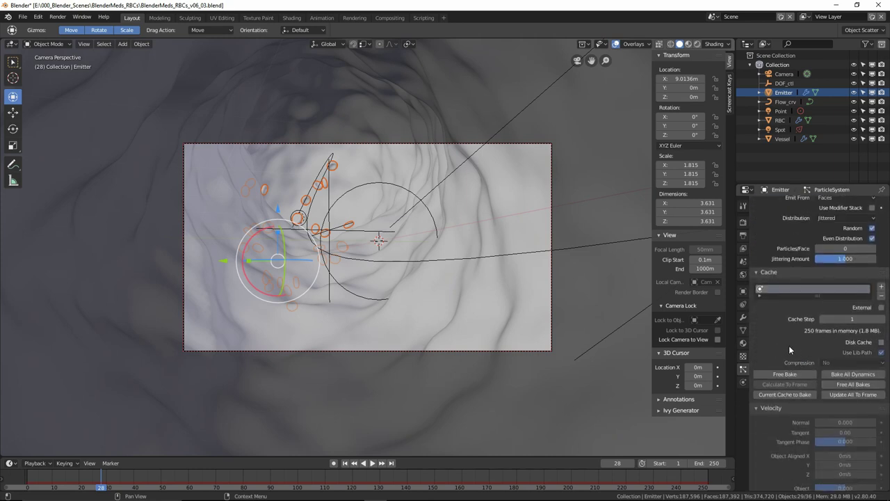
{"action": "scroll", "coordinate": [789, 345], "scroll_direction": "up", "scroll_amount": 3}
{"action": "scroll", "coordinate": [790, 350], "scroll_direction": "down", "scroll_amount": 3}
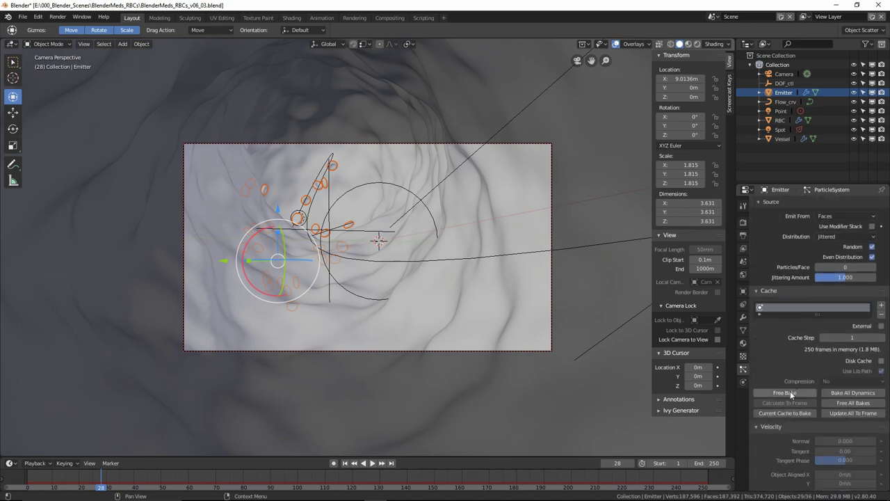
{"action": "left_click", "coordinate": [843, 402]}
{"action": "scroll", "coordinate": [789, 369], "scroll_direction": "up", "scroll_amount": 5}
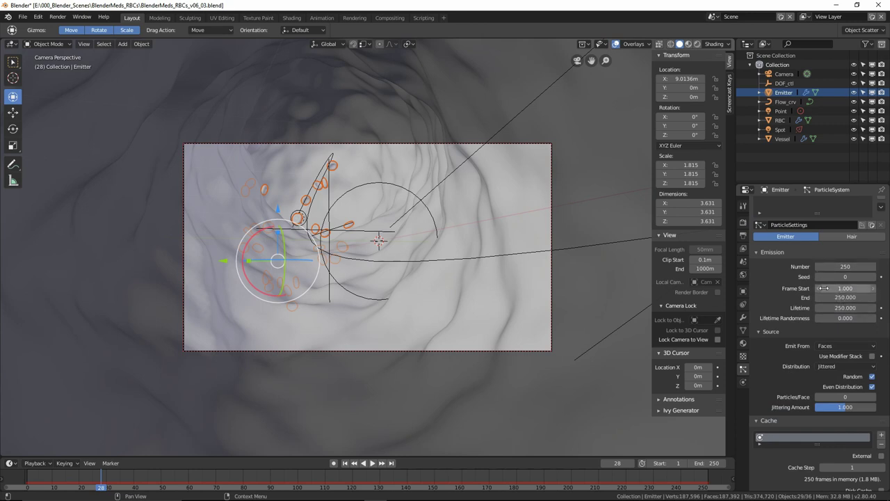
- Set the particle emission's Frame Start to -100 and check the cells at the beginning of the animation
{"action": "left_click", "coordinate": [844, 288]}
{"action": "key", "text": "Return"}
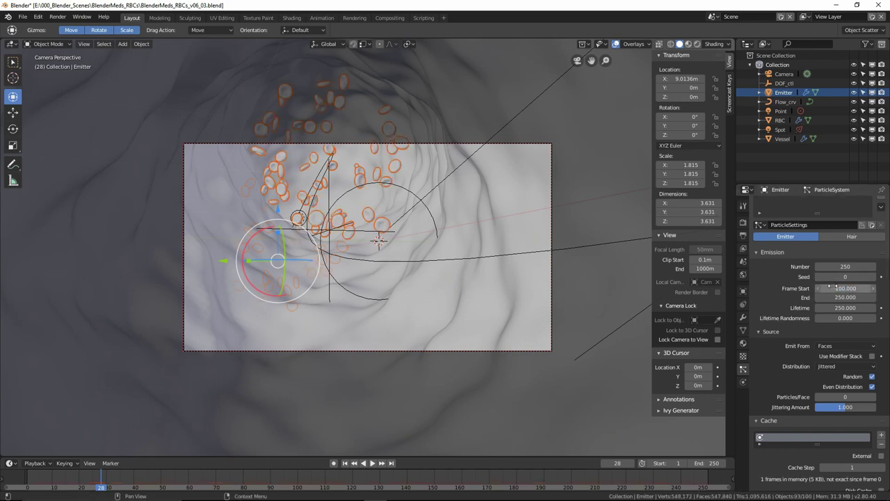
{"action": "left_click_drag", "start_coordinate": [96, 479], "coordinate": [23, 482]}
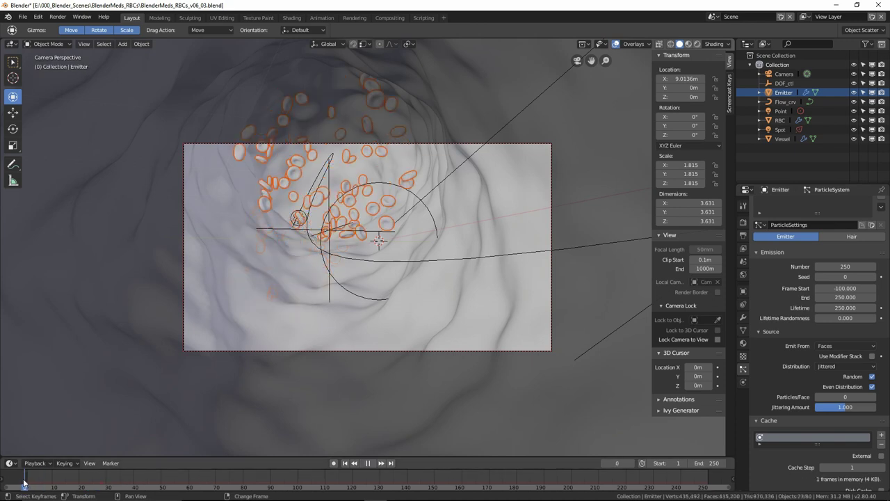
{"action": "key", "text": "space"}
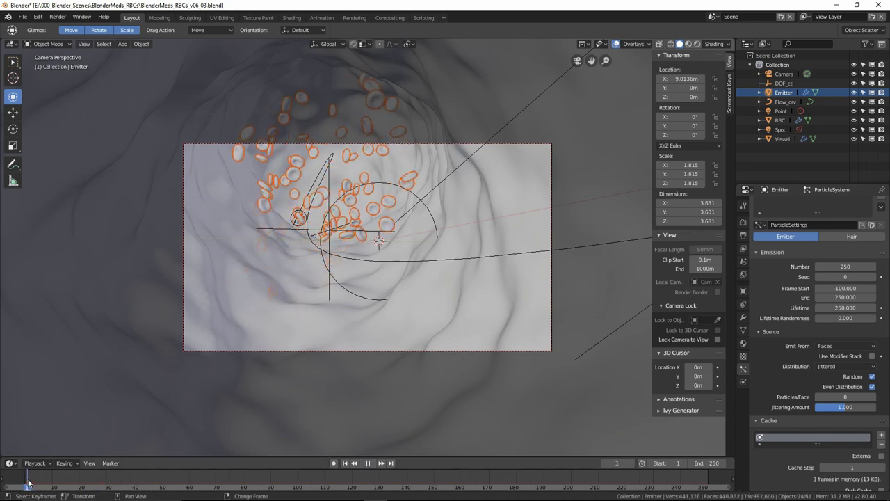
{"action": "key", "text": "Escape"}
- Set the particle emission's Frame Start to -250
{"action": "left_click", "coordinate": [845, 288]}
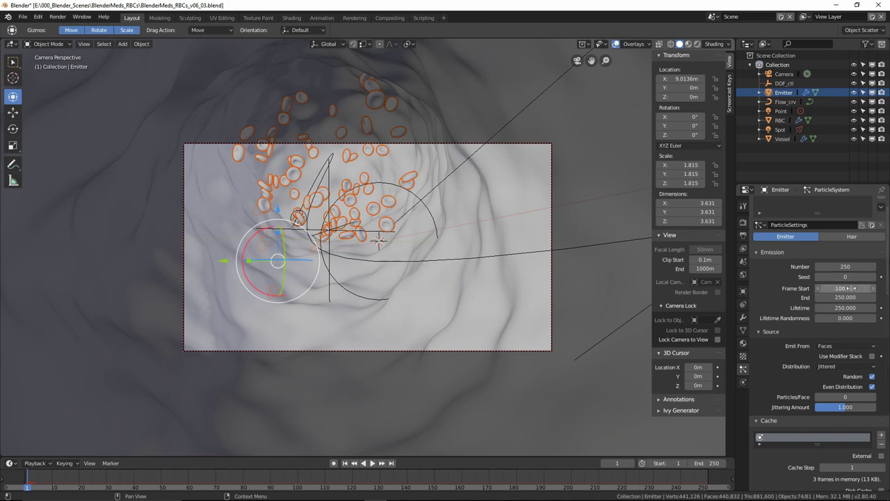
{"action": "key", "text": "BackSpace"}
{"action": "type", "text": "-250"}
{"action": "key", "text": "Return"}
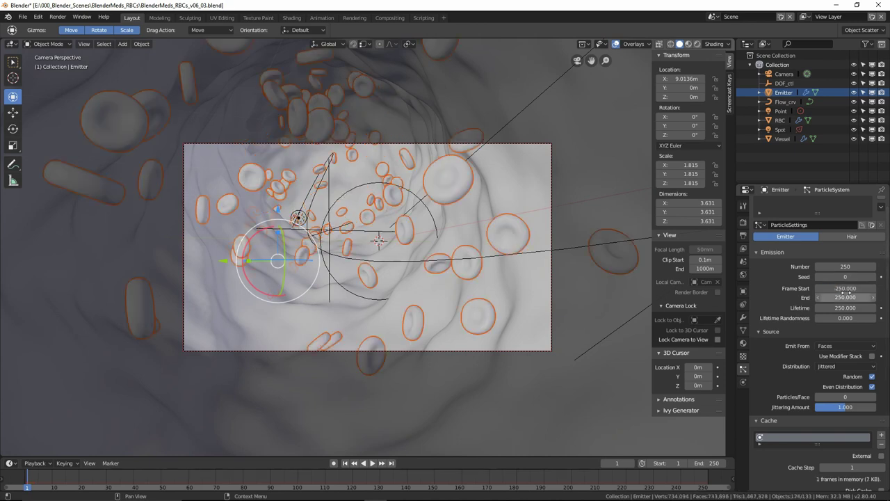
- Set the Emitter's particle emission Frame Start to -300
{"action": "left_click", "coordinate": [844, 290]}
{"action": "key", "text": "BackSpace"}
{"action": "type", "text": "-"}
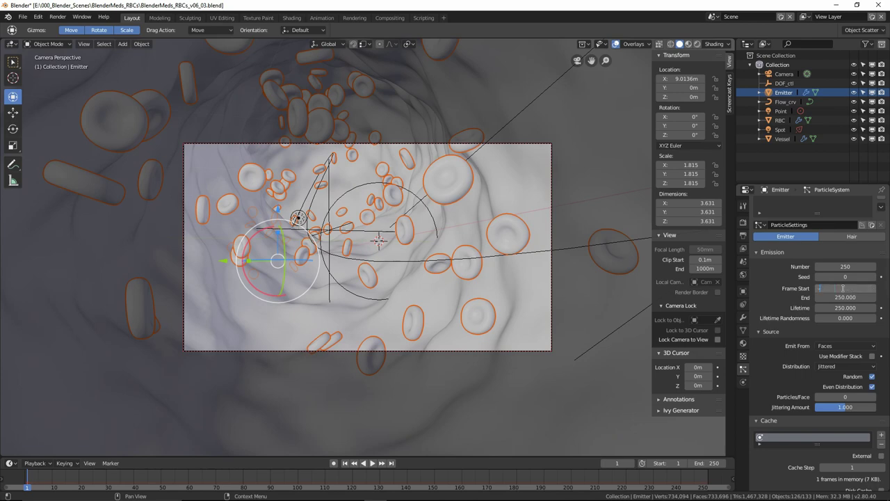
{"action": "type", "text": "300"}
{"action": "key", "text": "Return"}
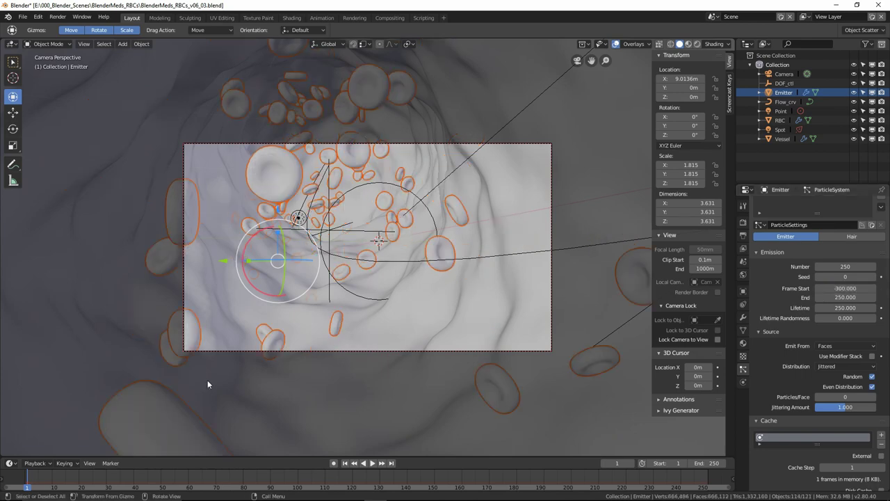
- Play the animation from its start to check the blood cell flow through the camera, and scrub back to frame 17
{"action": "key", "text": "space"}
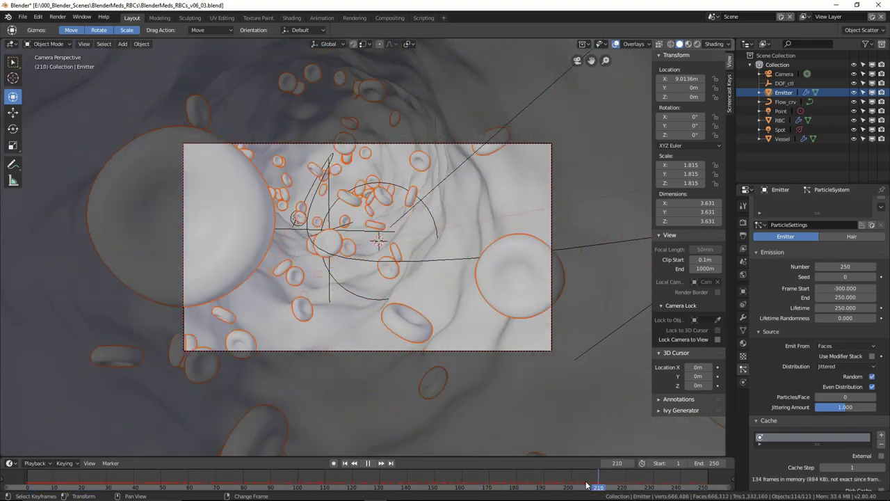
{"action": "key", "text": "Escape"}
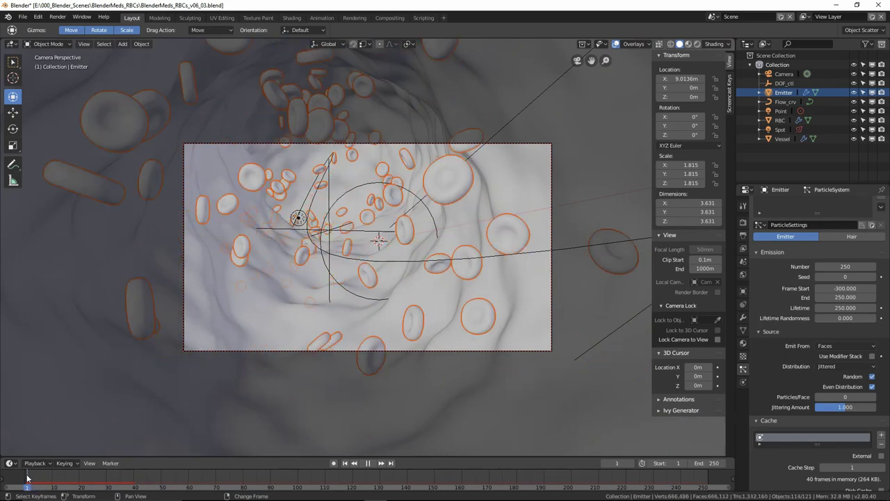
{"action": "left_click", "coordinate": [372, 463]}
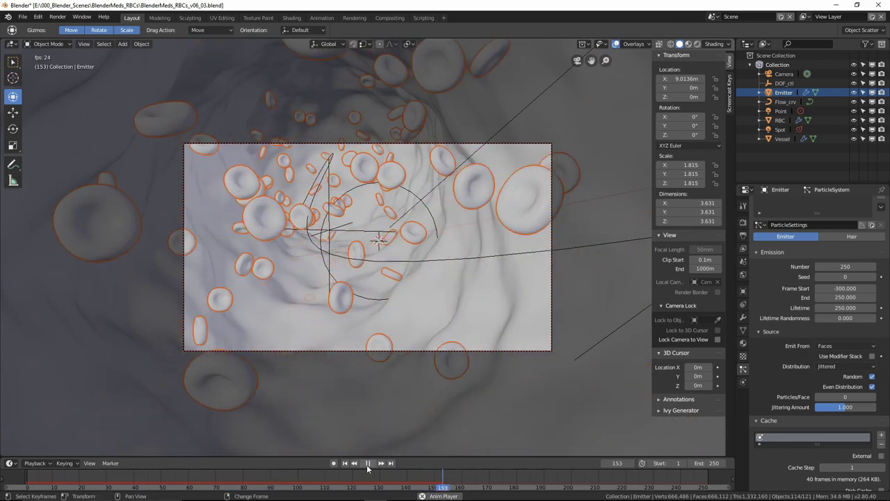
{"action": "left_click", "coordinate": [373, 464]}
{"action": "left_click_drag", "start_coordinate": [466, 475], "coordinate": [72, 475]}
- Save the scene as a new incremented version named BlenderMeds_RBCs_v06_04.blend
{"action": "left_click", "coordinate": [19, 18]}
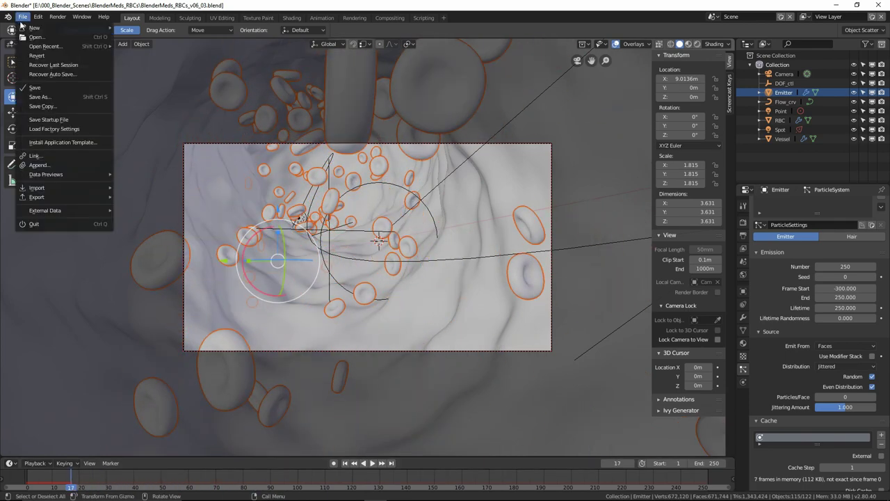
{"action": "left_click", "coordinate": [42, 98]}
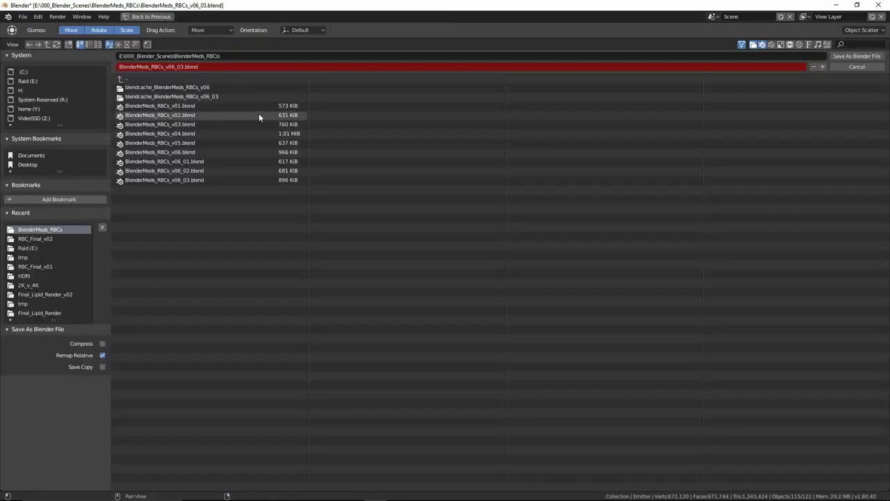
{"action": "key", "text": "KP_Add"}
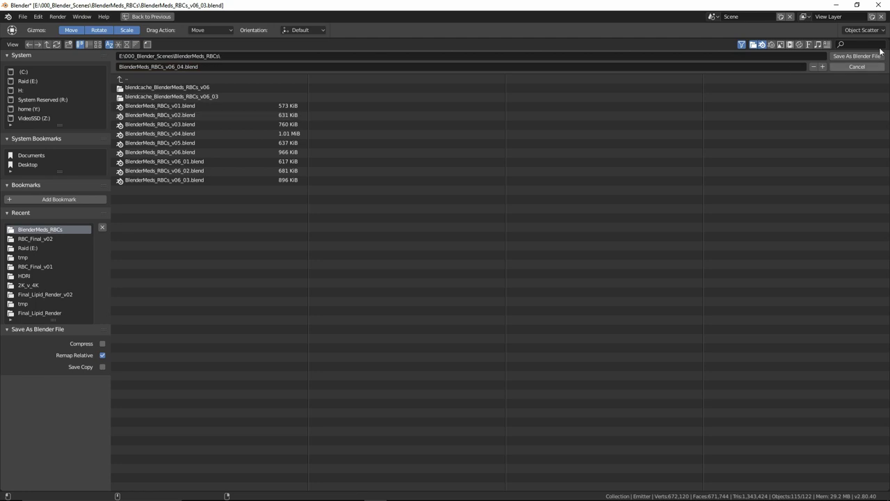
{"action": "left_click", "coordinate": [844, 57]}
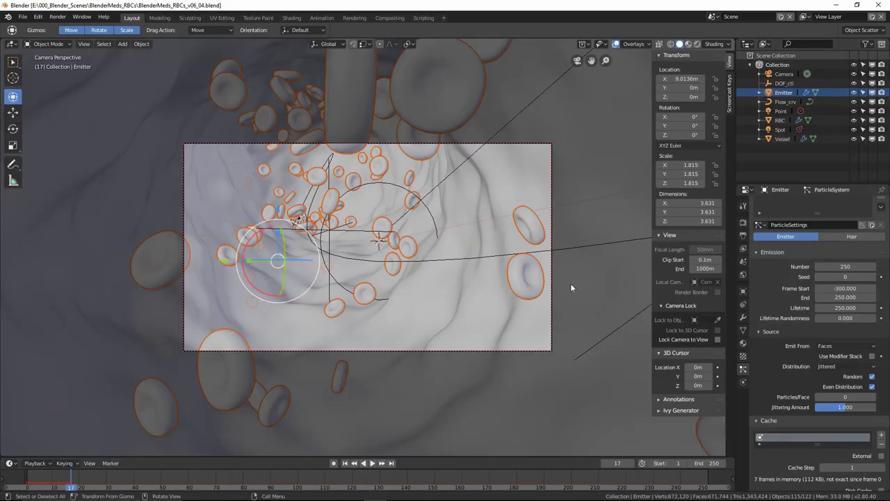
- Bake the Emitter's particle simulation with Disk Cache enabled and save the file
{"action": "scroll", "coordinate": [755, 365], "scroll_direction": "down", "scroll_amount": 5}
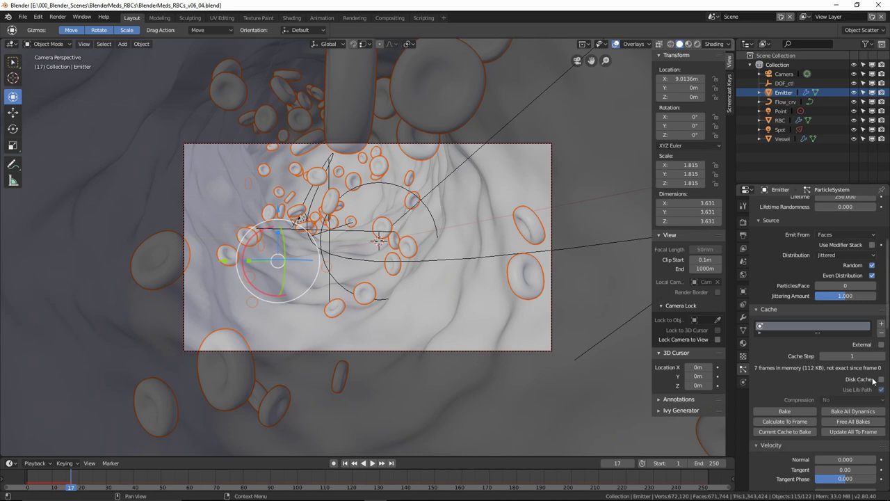
{"action": "left_click", "coordinate": [881, 379]}
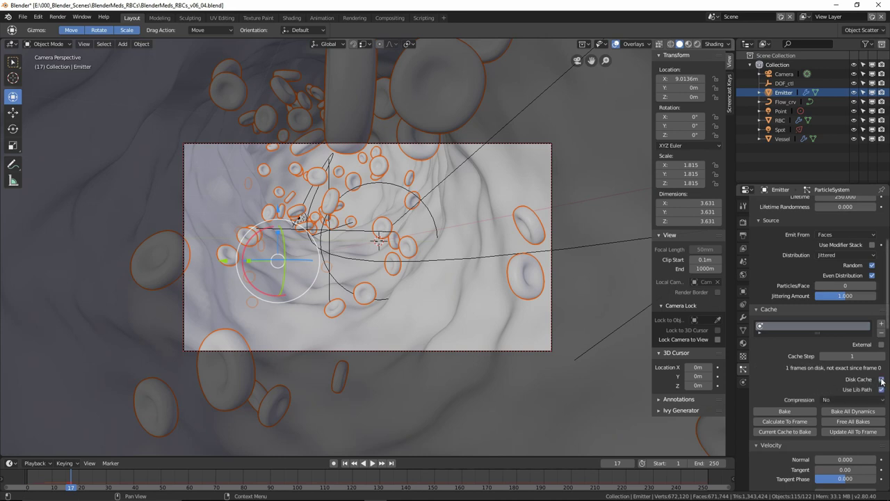
{"action": "left_click", "coordinate": [784, 411]}
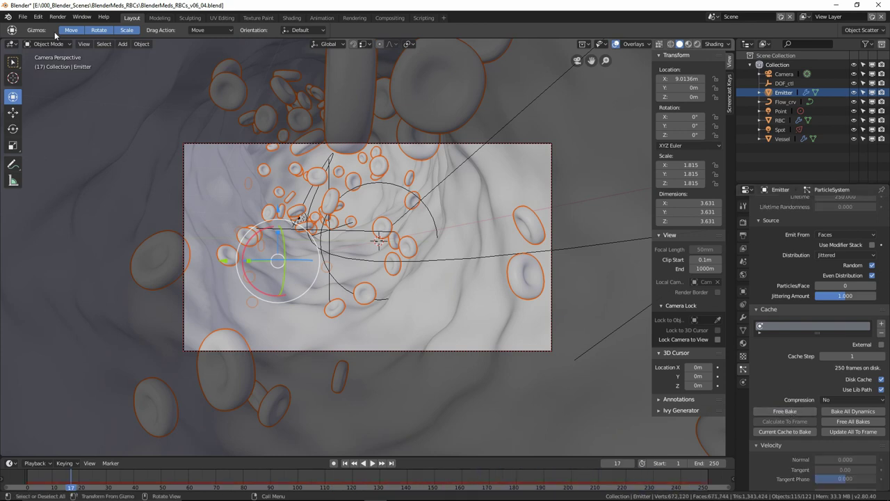
{"action": "left_click", "coordinate": [23, 18]}
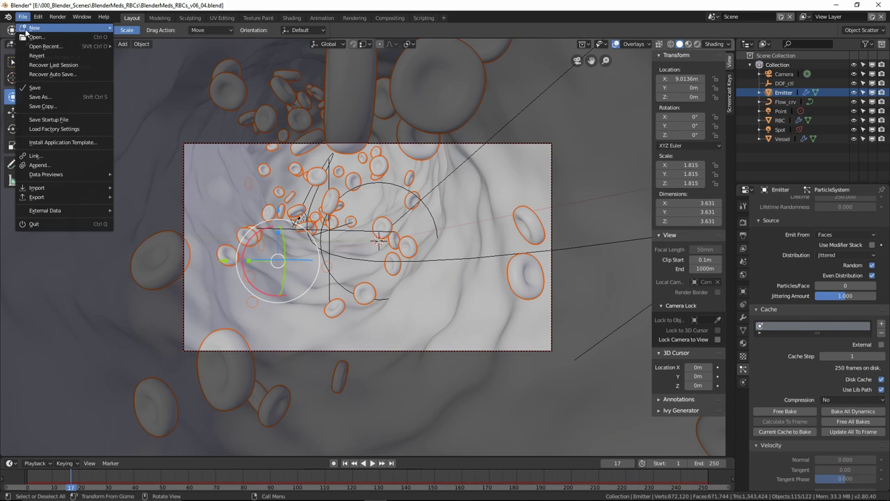
{"action": "left_click", "coordinate": [37, 88]}
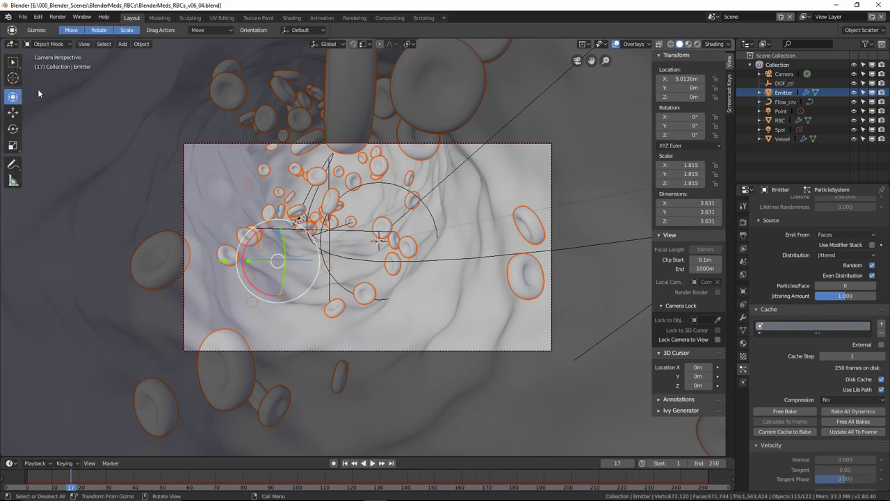